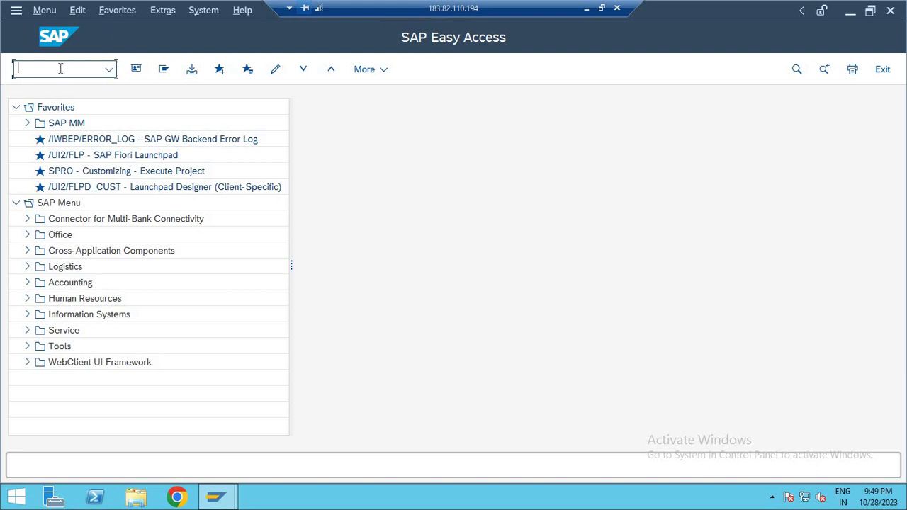
Open transaction SM12, clear the user name filter and search for all lock entries in client 800.
text(sm12)
key(Return)
key(Tab)
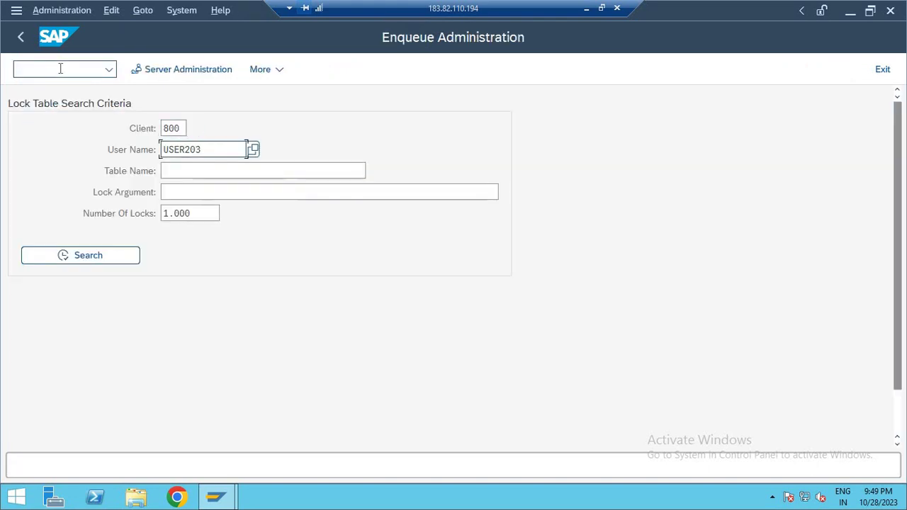
key(shift+End)
key(BackSpace)
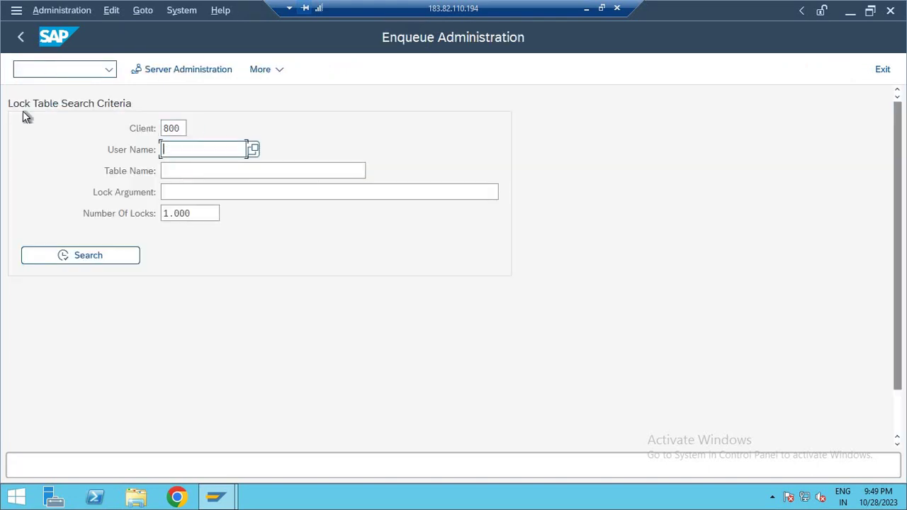
click(130, 253)
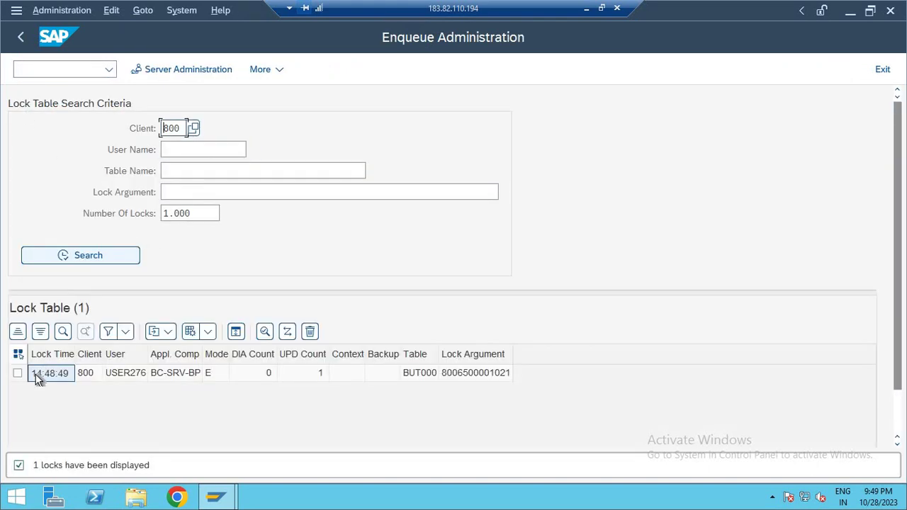
Delete all listed lock entries and return to the SAP Easy Access screen.
click(17, 354)
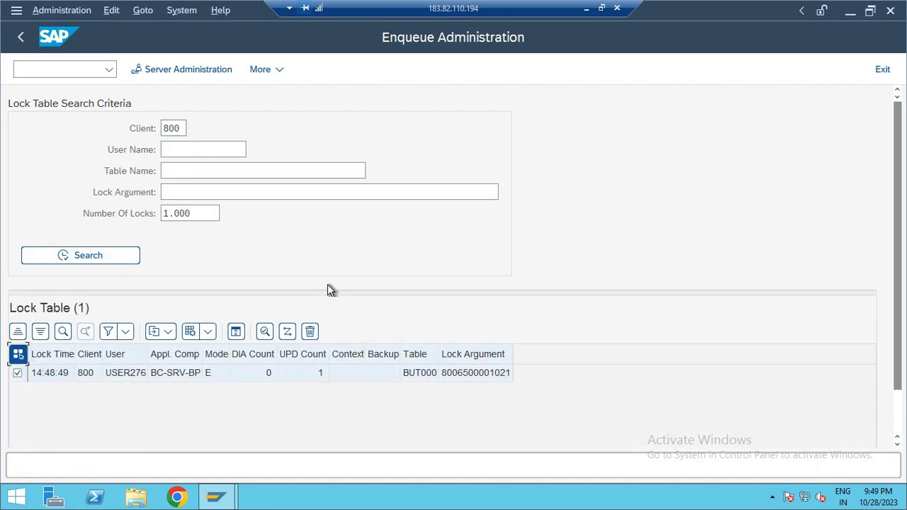
click(309, 330)
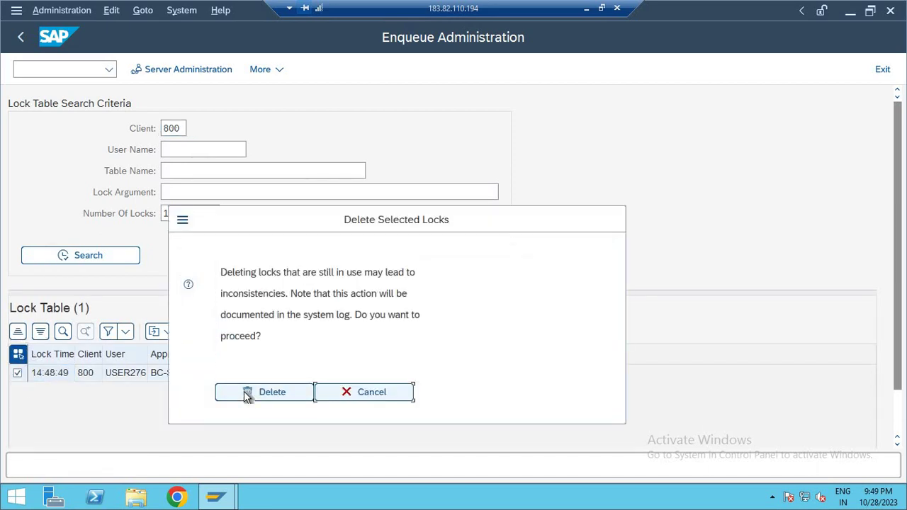
click(244, 392)
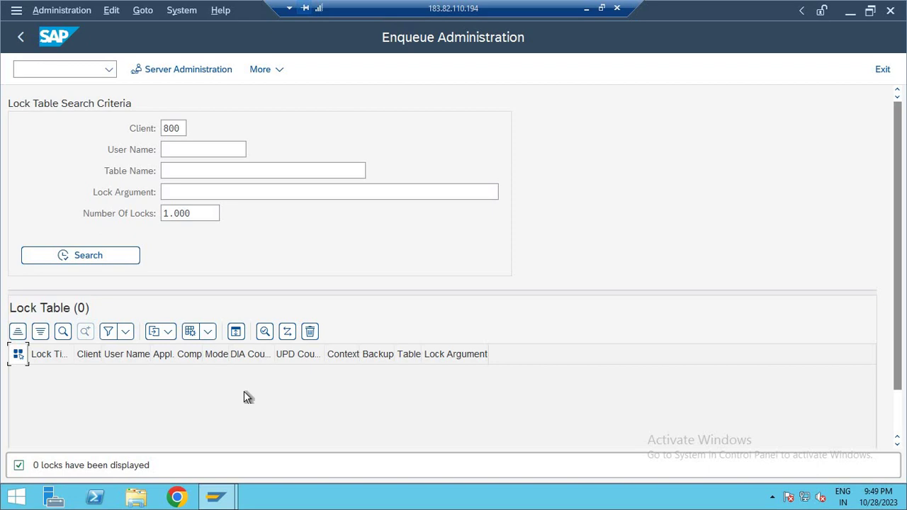
key(F3)
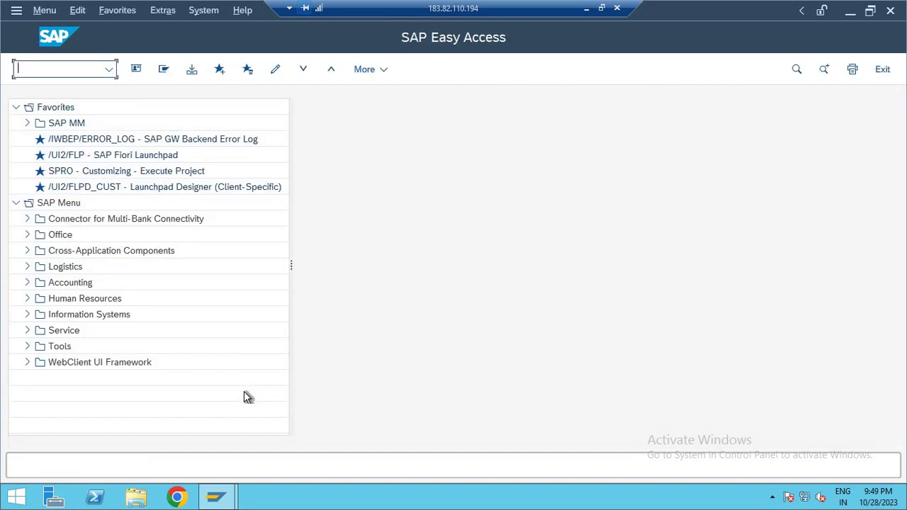
Open transaction SPRO and display the SAP Reference IMG.
text(s)
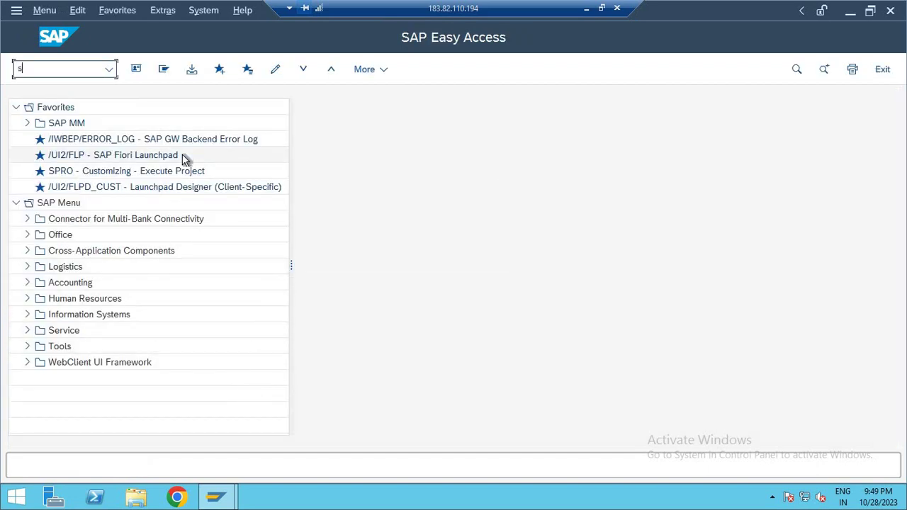
text(pri)
key(BackSpace)
text(o)
key(Return)
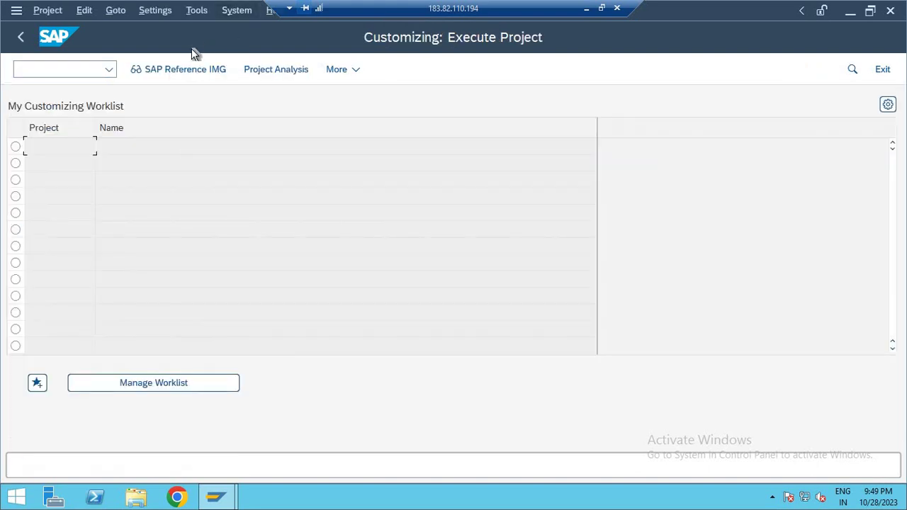
click(178, 68)
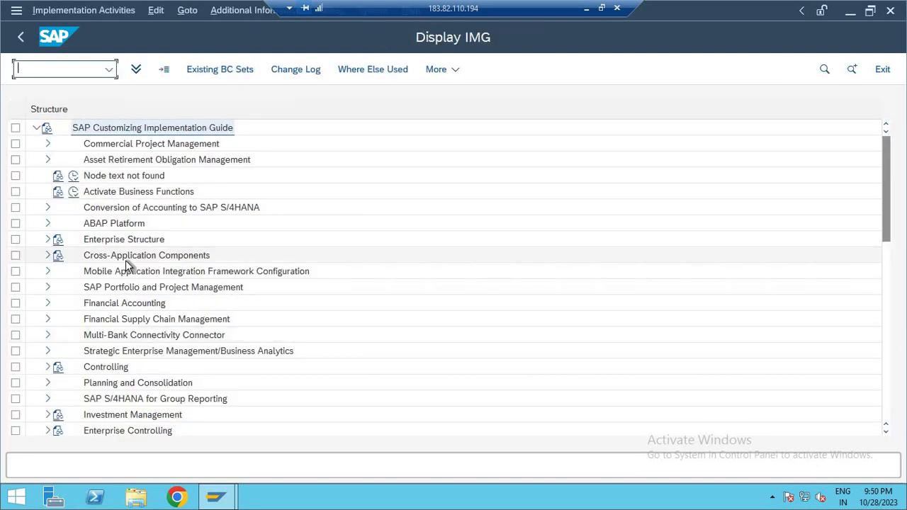
Find Materials Management in the SAP Customizing Implementation Guide and expand it.
click(126, 258)
key(Down)
key(Down)
key(Down)
key(Down)
key(Down)
key(Down)
key(Down)
key(Down)
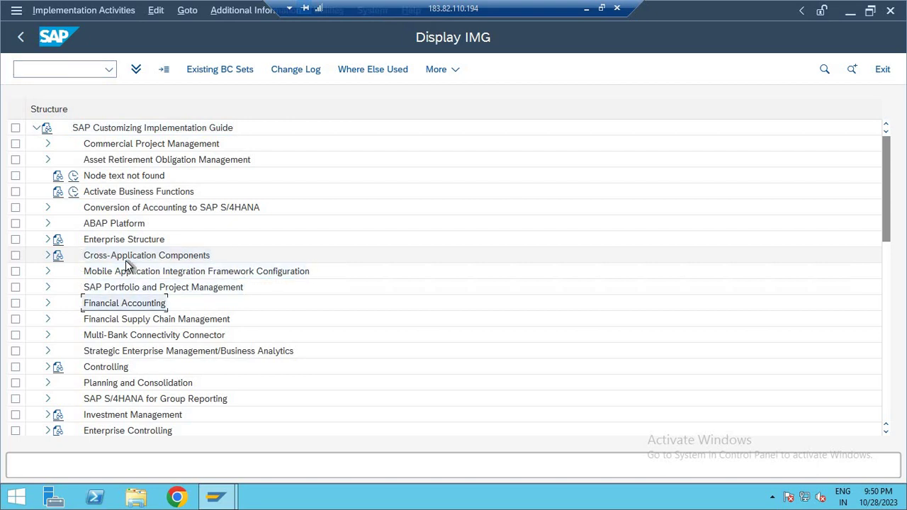
scroll(126, 264, down, 1)
key(Down)
key(Down)
key(Down)
key(Down)
key(Down)
key(Down)
key(Down)
key(Down)
key(Down)
key(Down)
key(Down)
key(Down)
key(Down)
key(Down)
key(Down)
key(Down)
key(Down)
key(Down)
key(Down)
key(Down)
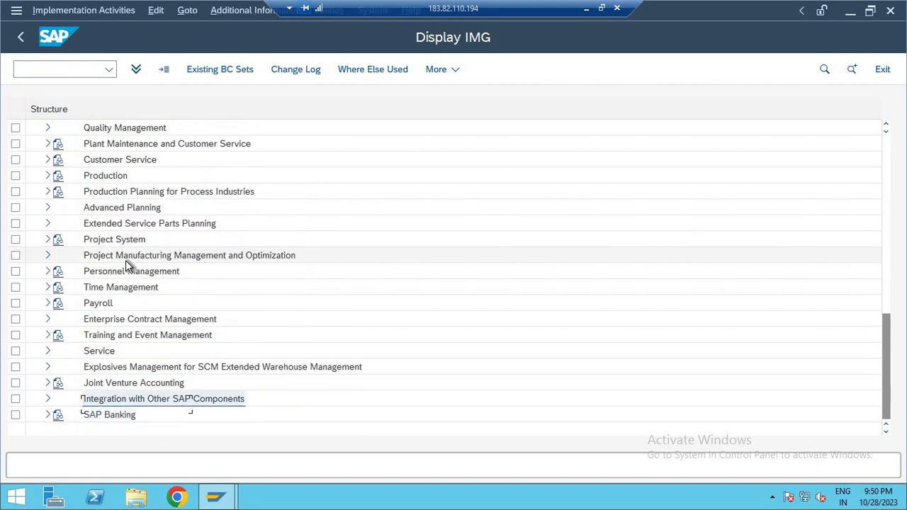
key(Up)
key(Up)
key(Up)
key(Up)
key(Up)
key(Up)
key(Up)
key(Up)
key(Up)
key(Up)
key(Up)
key(Up)
key(Up)
key(Up)
key(Up)
key(Down)
key(Down)
key(Down)
key(Down)
key(Down)
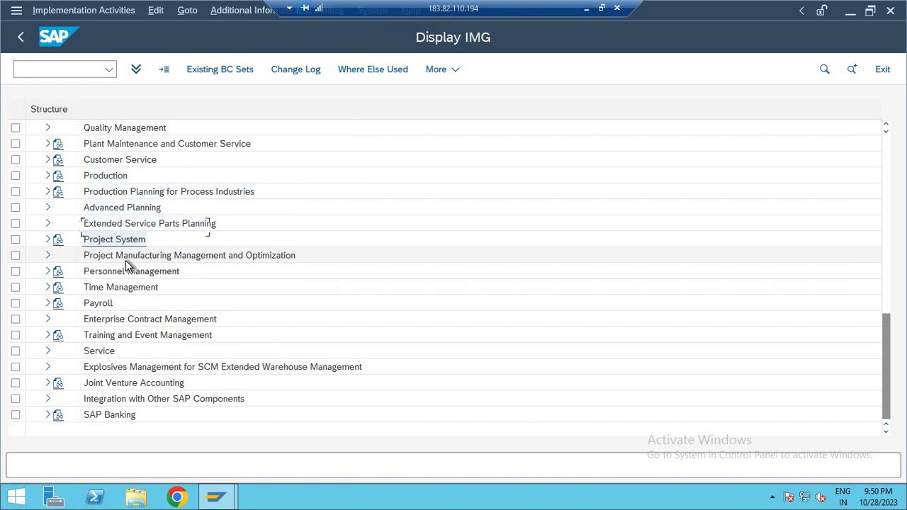
key(Up)
key(Up)
key(Up)
key(Up)
key(Up)
key(Up)
key(Up)
key(Up)
key(Up)
key(Up)
key(Up)
key(Up)
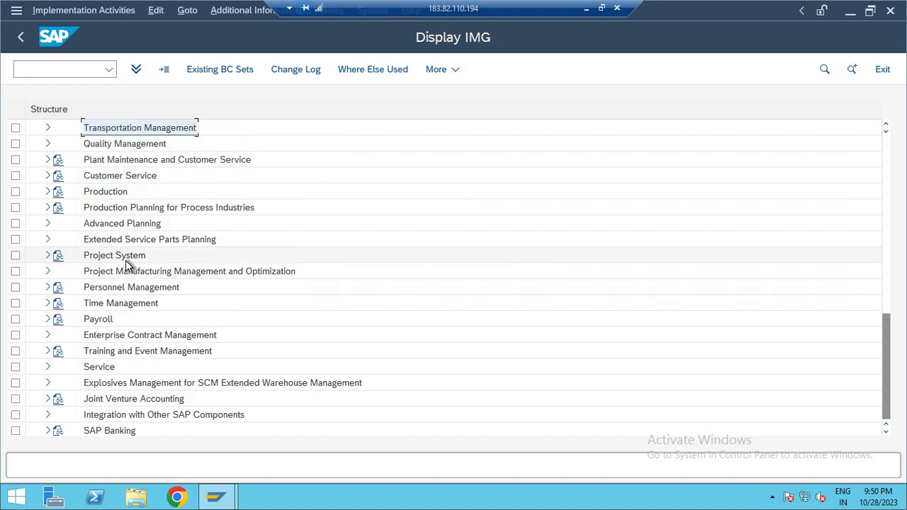
key(Up)
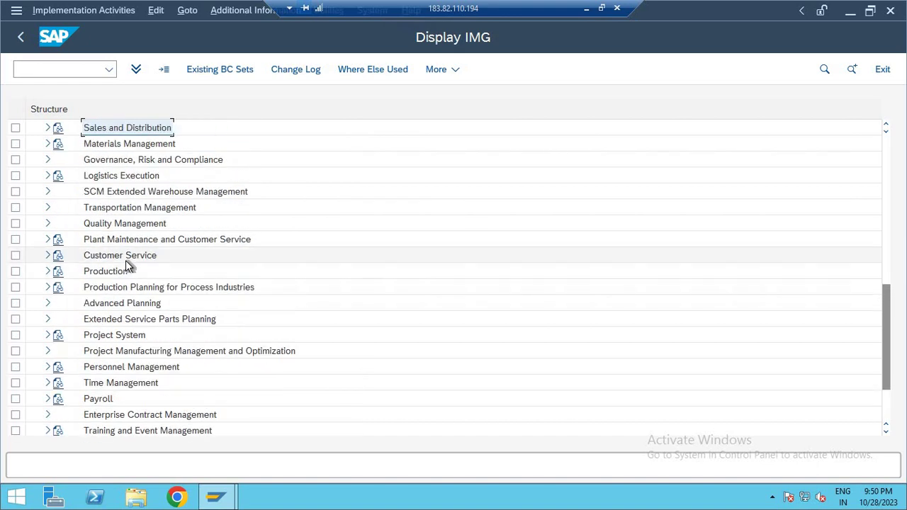
key(Down)
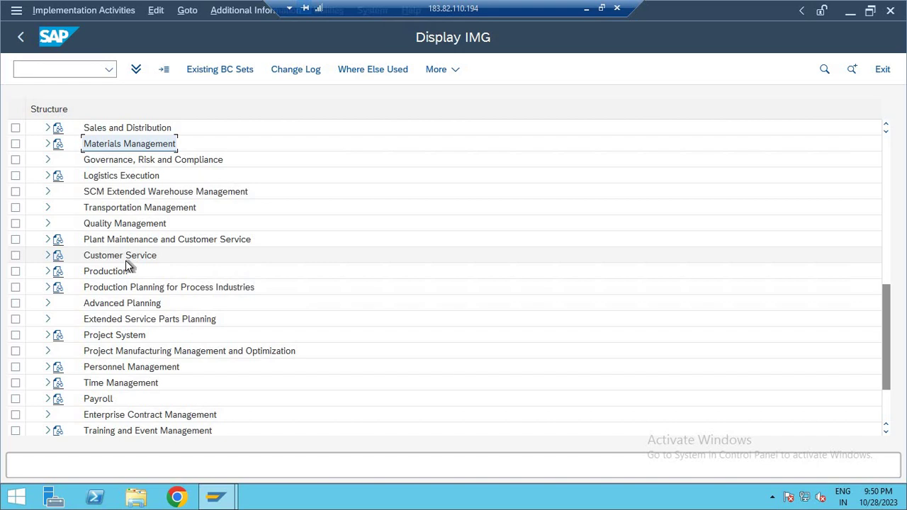
key(Right)
Expand the Purchasing node under Materials Management.
key(Down)
key(Down)
key(Down)
key(Down)
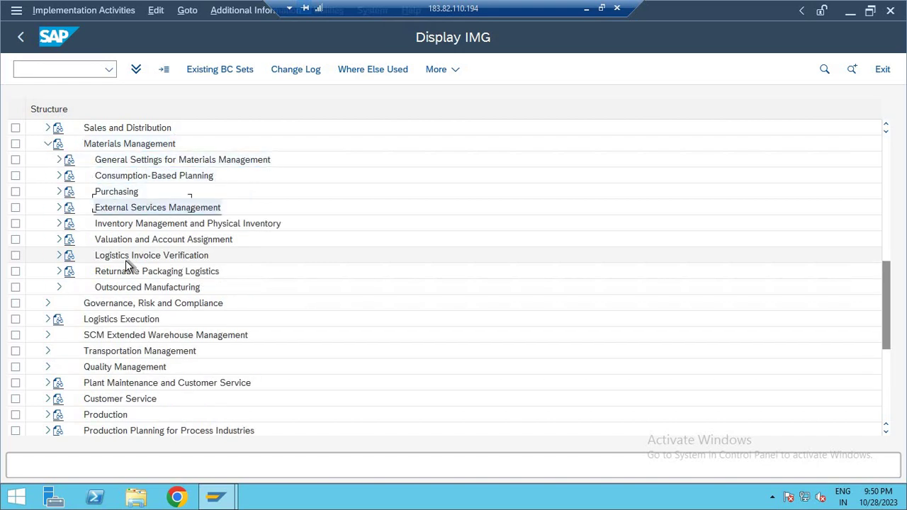
key(Up)
key(Right)
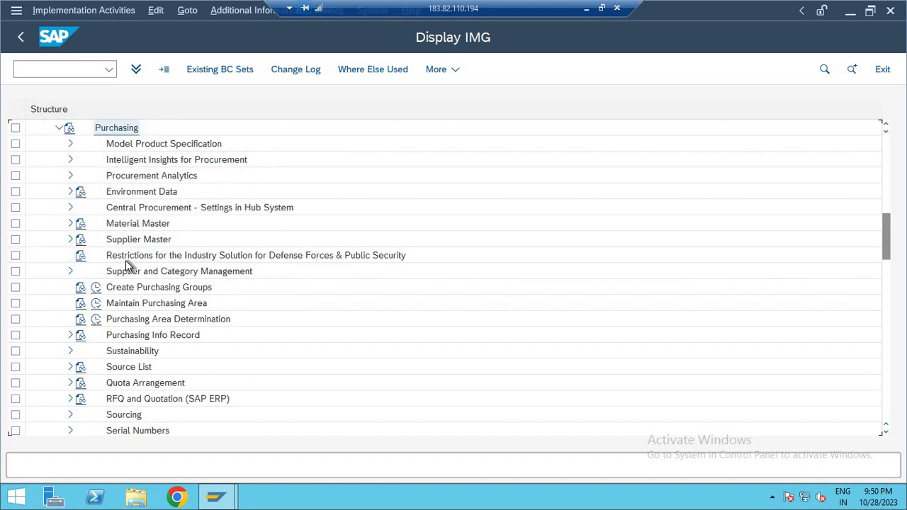
Find the Conditions node under Purchasing and expand it.
key(Down)
key(Down)
key(Down)
key(Down)
key(Down)
key(Down)
key(Down)
key(Down)
key(Down)
key(Down)
key(Down)
key(Down)
key(Down)
key(Down)
key(Down)
key(Down)
key(Down)
key(Down)
key(Down)
key(Down)
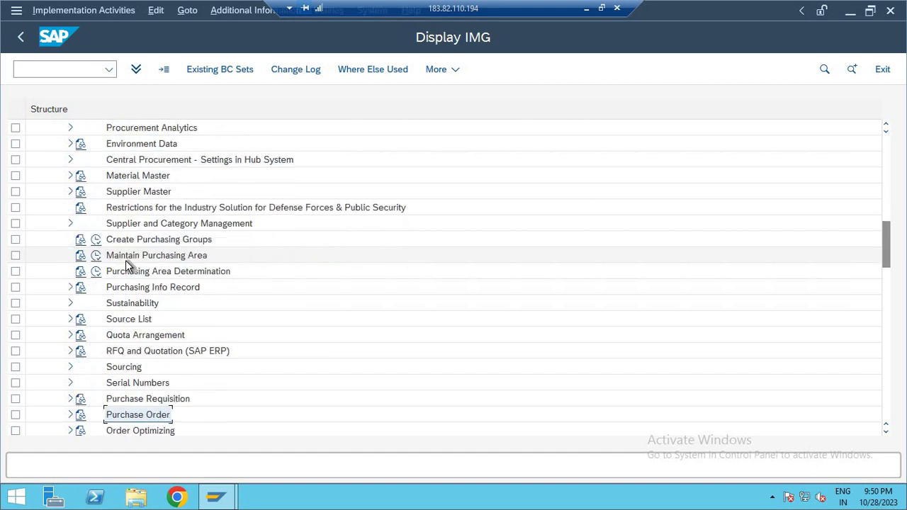
key(Down)
key(Down)
key(Down)
key(Down)
key(Down)
key(Down)
key(Down)
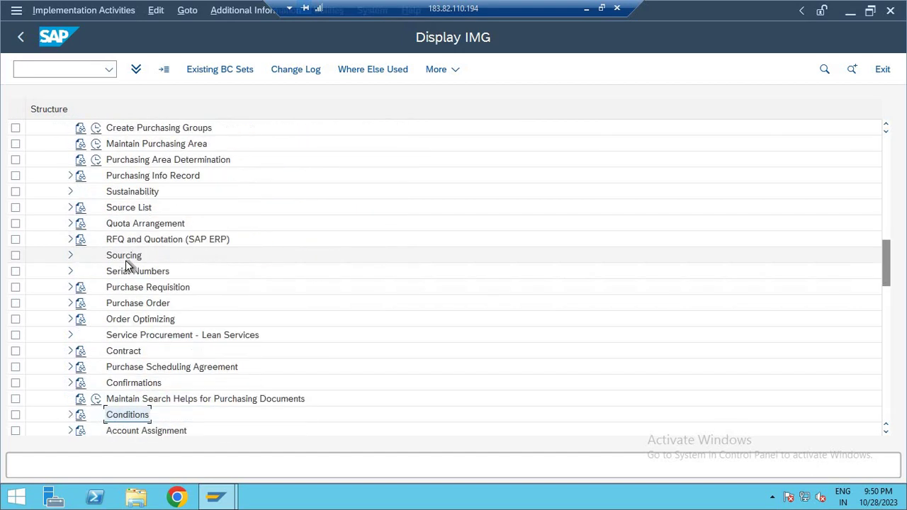
key(Down)
key(Down)
key(Down)
key(Down)
key(Down)
key(Down)
key(Up)
key(Up)
key(Up)
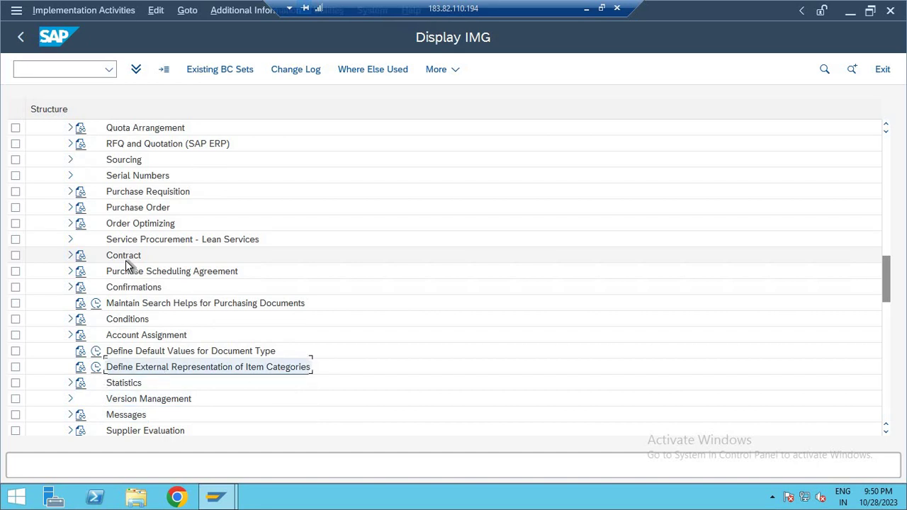
key(Up)
key(Up)
key(Up)
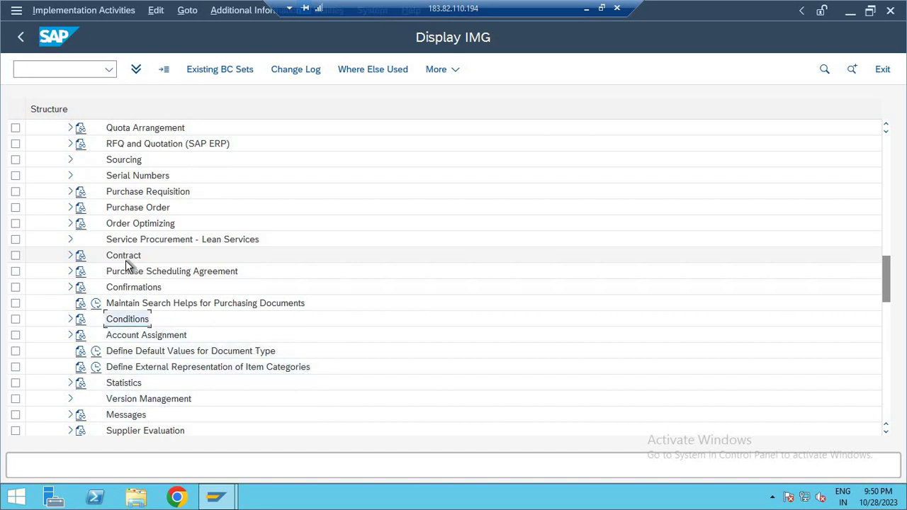
key(Right)
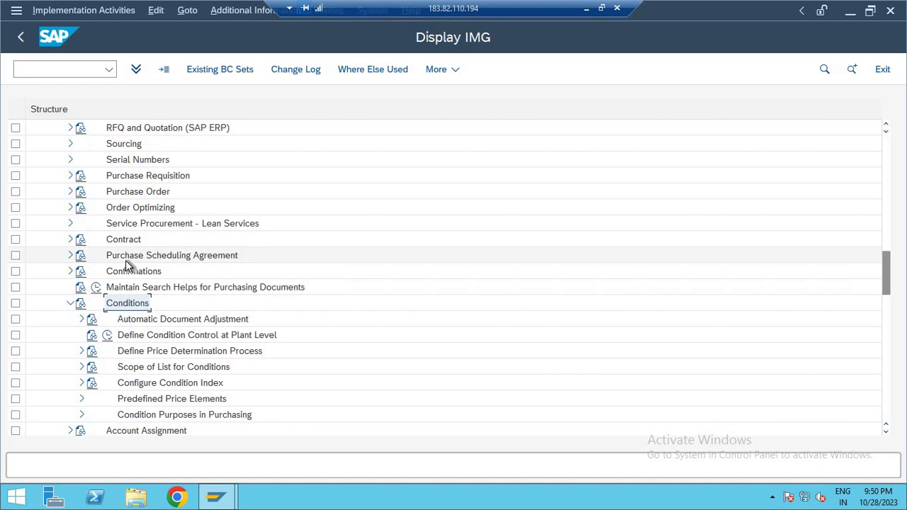
Expand Define Price Determination Process under Conditions.
key(Down)
key(Down)
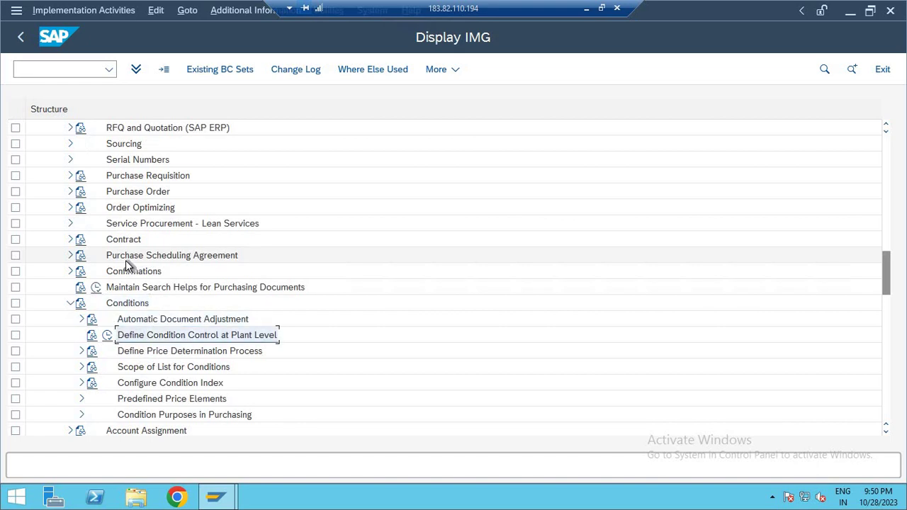
key(Down)
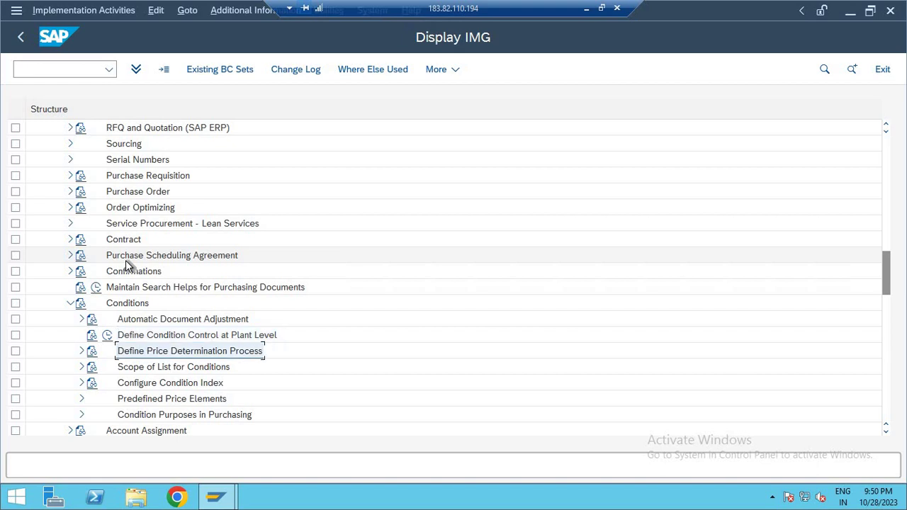
key(Right)
key(Down)
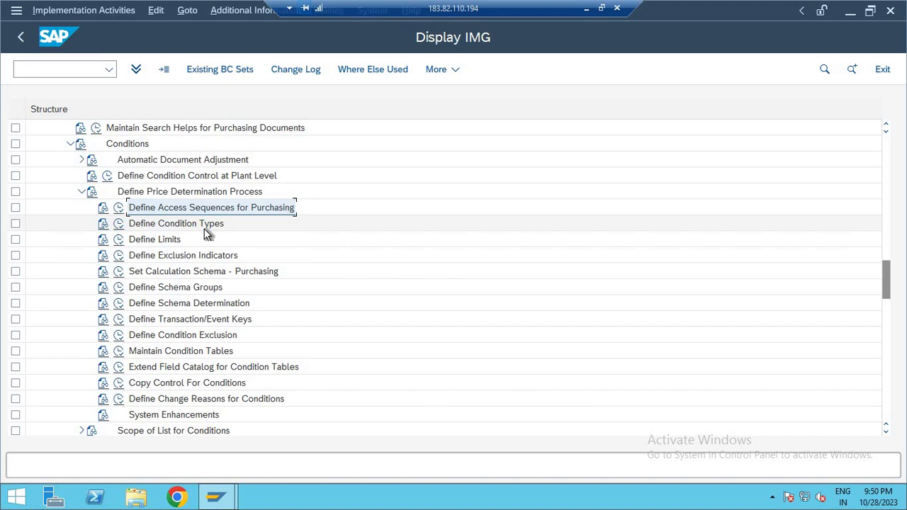
Execute Maintain Condition Tables and choose the Create Condition Table activity.
click(150, 352)
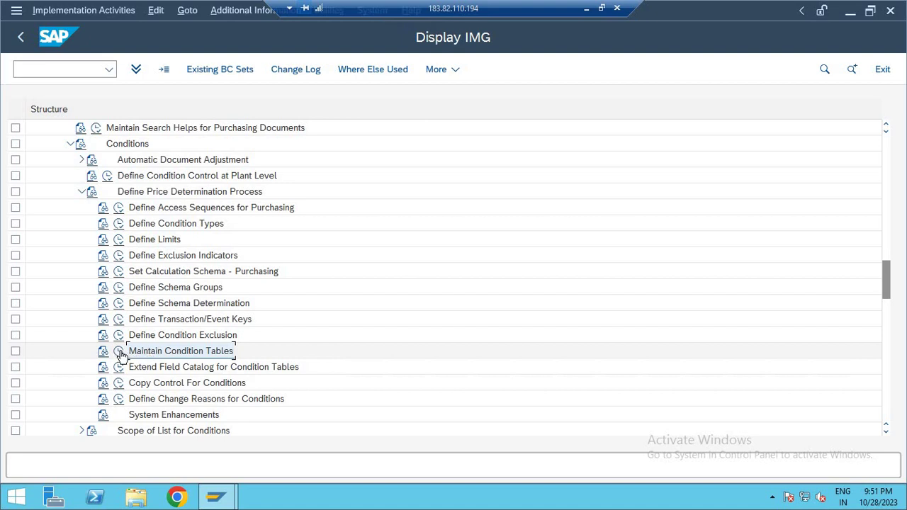
click(119, 352)
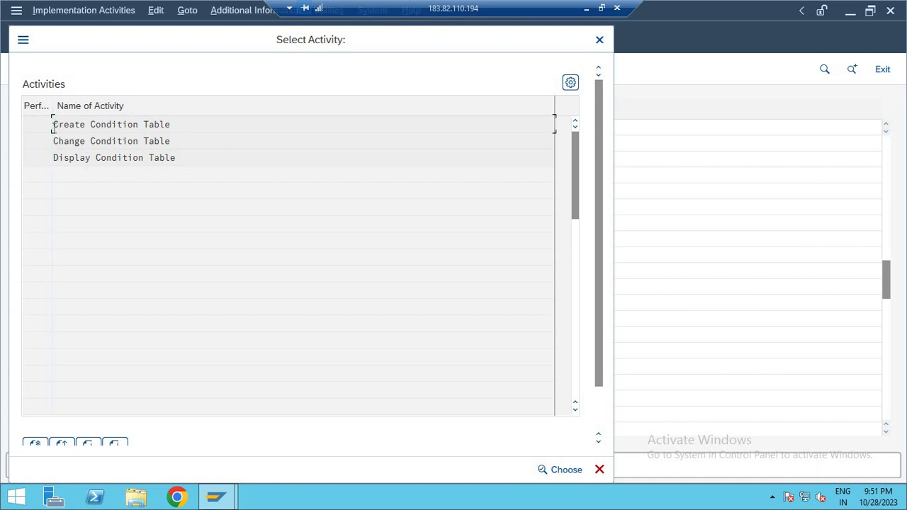
click(170, 125)
click(138, 139)
drag(170, 141, 25, 140)
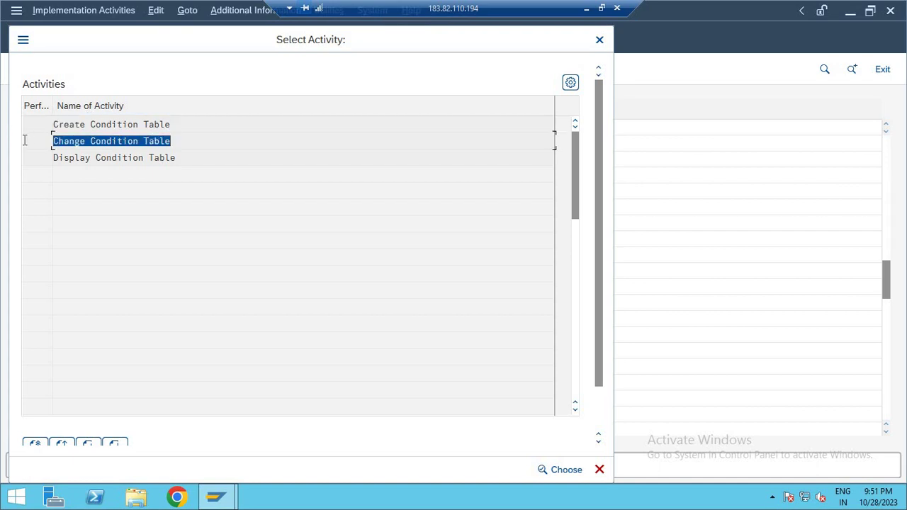
click(180, 158)
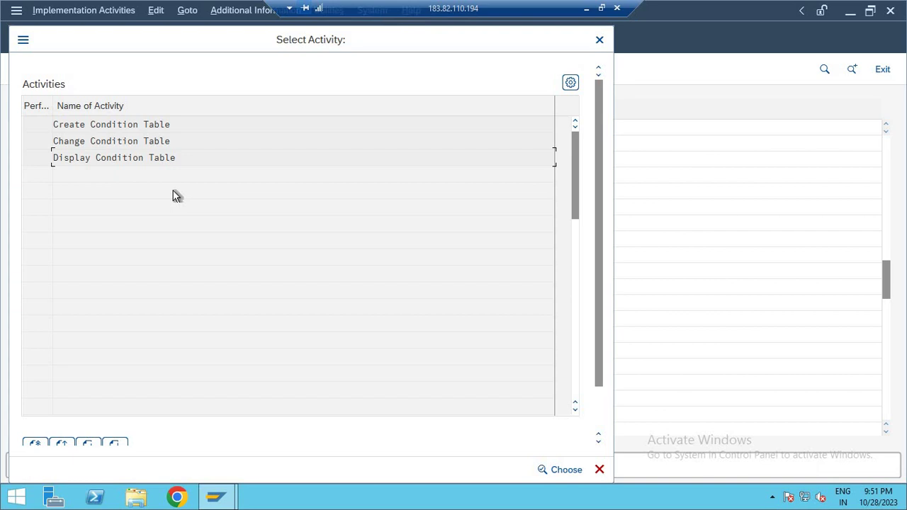
double_click(113, 124)
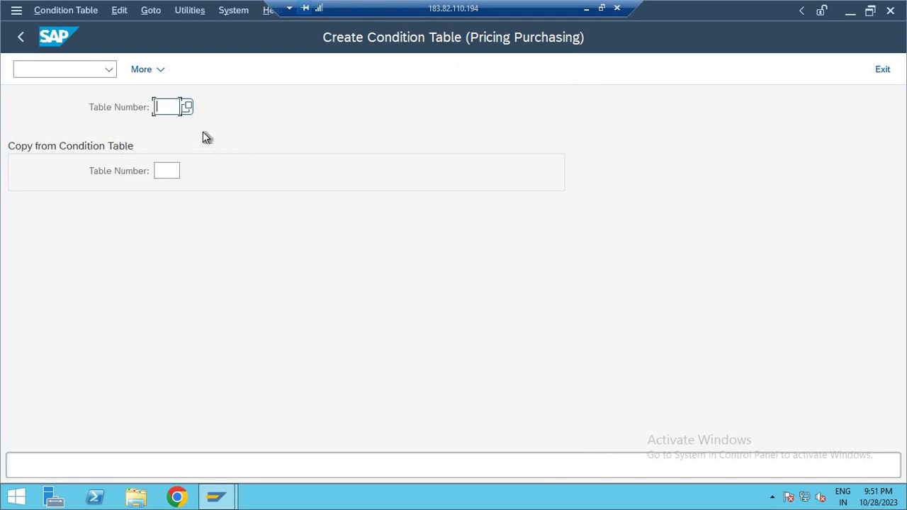
Open the list of existing condition table numbers and review the entries through to the end.
click(189, 107)
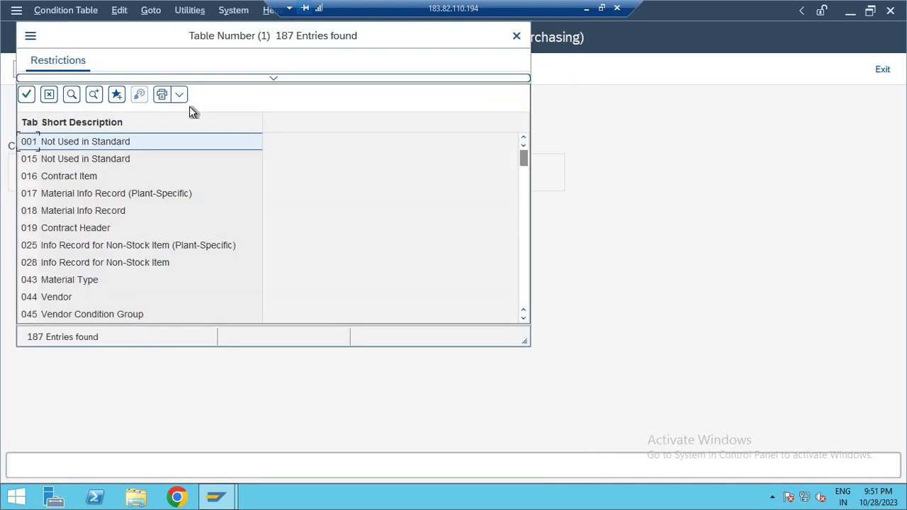
key(Down)
key(Down)
key(Down)
key(Down)
key(Down)
key(Down)
key(Down)
key(Down)
key(Down)
key(Down)
key(Down)
key(Down)
key(Down)
key(Down)
key(Down)
key(Down)
key(Down)
key(Down)
key(Down)
key(Down)
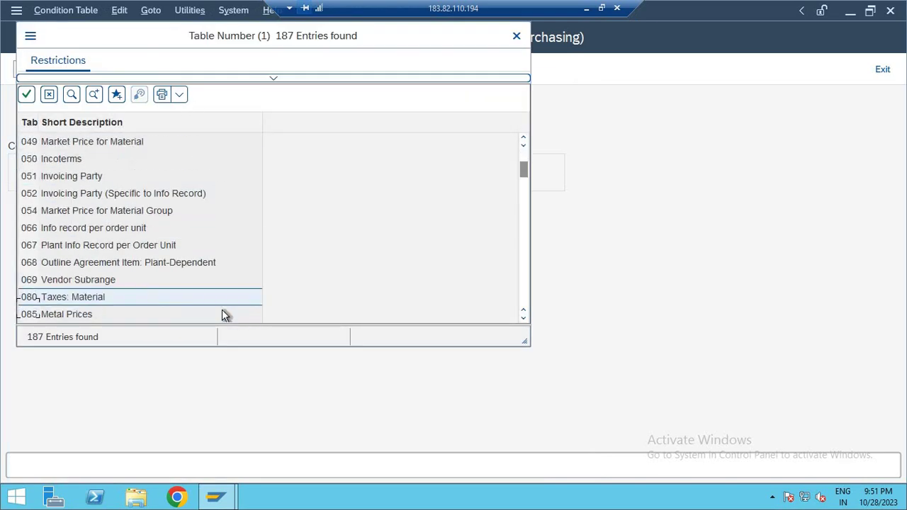
key(Down)
key(Down)
key(Down)
key(Down)
key(Down)
key(Down)
key(Down)
key(Down)
key(Down)
key(Down)
key(Down)
key(Down)
key(Down)
key(Down)
key(Down)
key(Down)
key(Down)
key(Down)
key(Down)
key(Down)
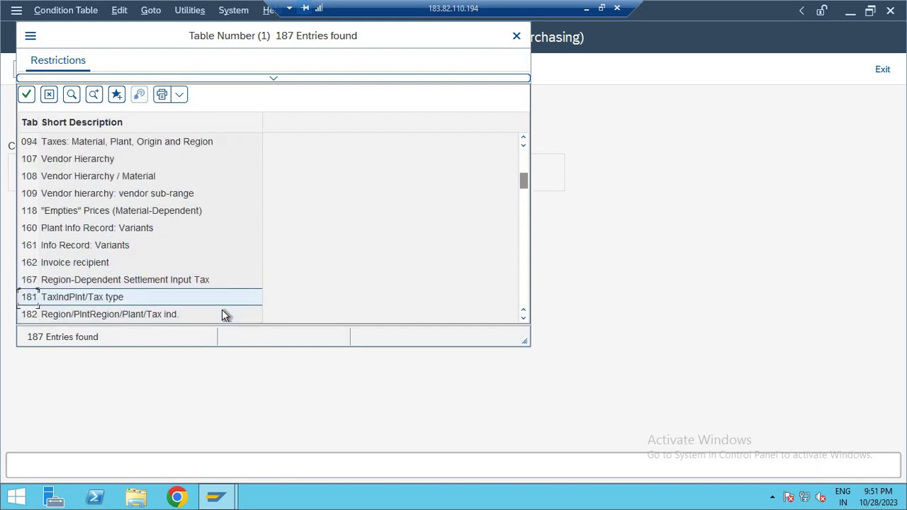
key(Down)
key(Down)
key(Down)
key(Down)
key(Down)
key(Down)
key(Down)
key(Down)
key(Down)
key(Down)
key(Down)
key(Down)
key(Down)
key(Down)
key(Down)
key(Down)
key(Down)
key(Down)
key(Down)
key(Down)
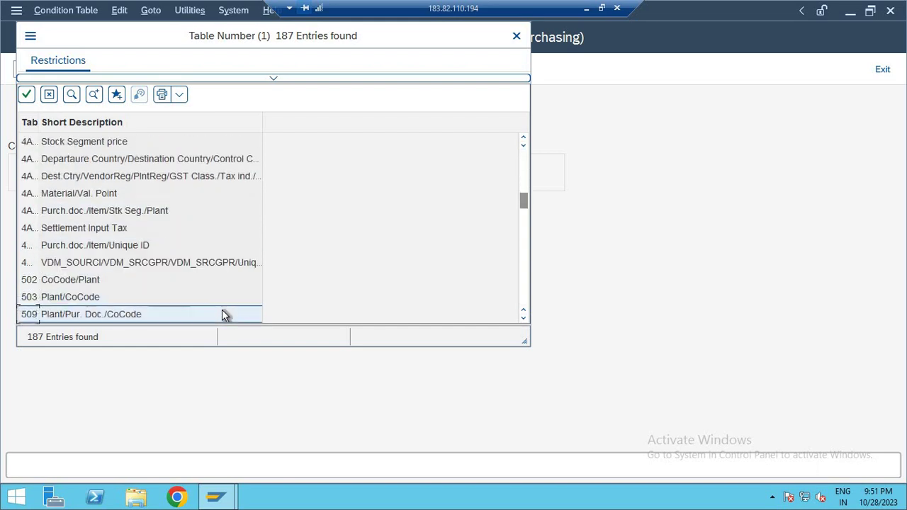
key(Down)
key(Down)
key(Down)
key(Down)
key(Down)
key(Down)
key(Down)
key(Down)
key(Down)
key(Down)
key(Down)
key(Down)
key(Down)
key(Down)
key(Down)
key(Down)
key(Down)
key(Down)
key(Down)
key(Down)
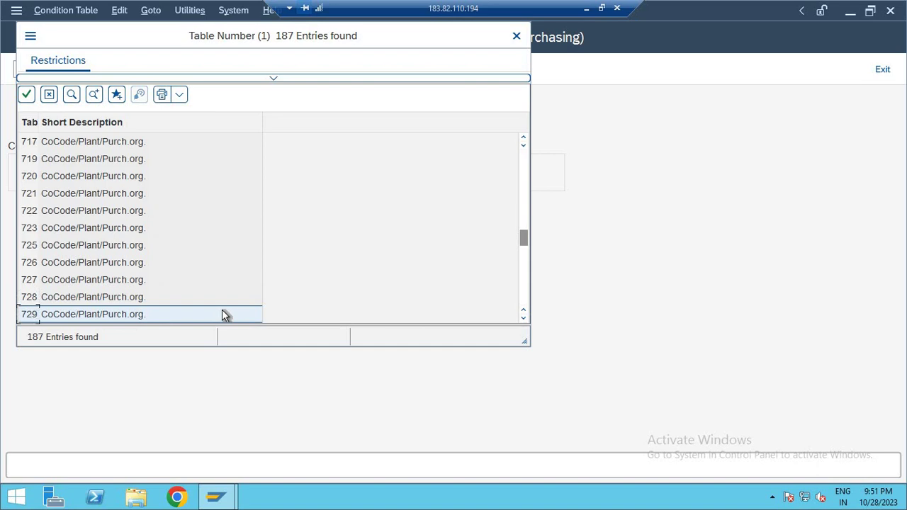
key(Down)
key(Down)
key(Down)
key(Down)
key(Down)
key(Down)
key(Down)
key(Down)
key(Down)
key(Down)
key(Down)
key(Down)
key(Down)
key(Down)
key(Down)
key(Down)
key(Down)
key(Down)
key(Down)
key(Down)
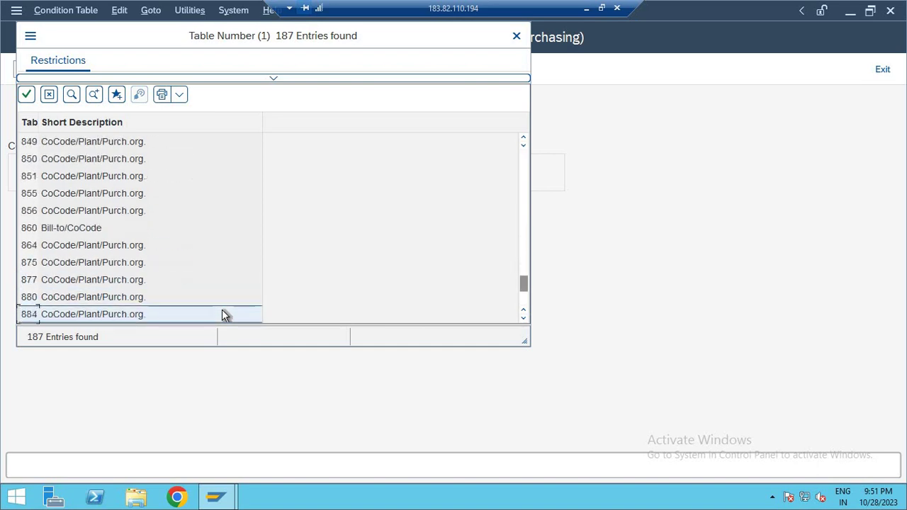
key(Down)
key(Down)
key(Down)
key(Down)
key(Down)
key(Down)
key(Down)
key(Down)
key(Down)
key(Down)
key(Down)
key(Down)
key(Down)
key(Down)
key(Down)
key(Down)
key(Down)
key(Down)
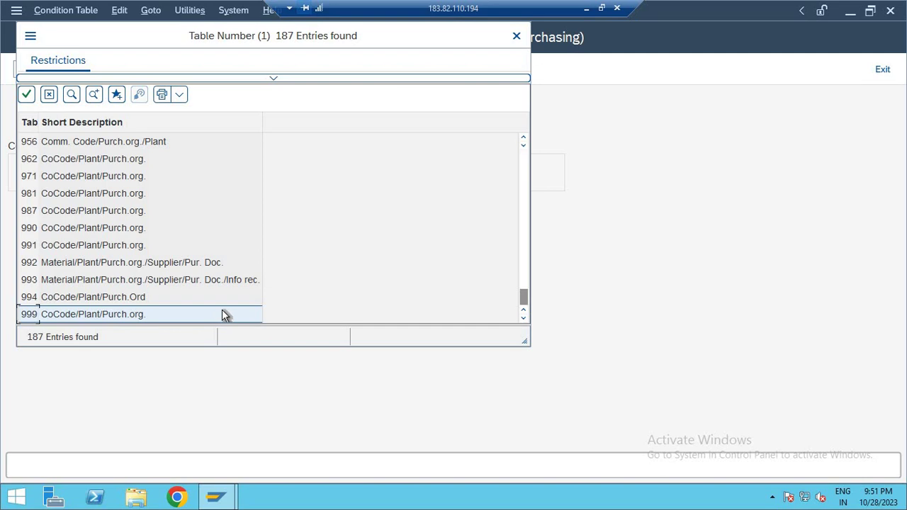
Review the existing condition table numbers from the 900 range back to the first entry.
click(56, 195)
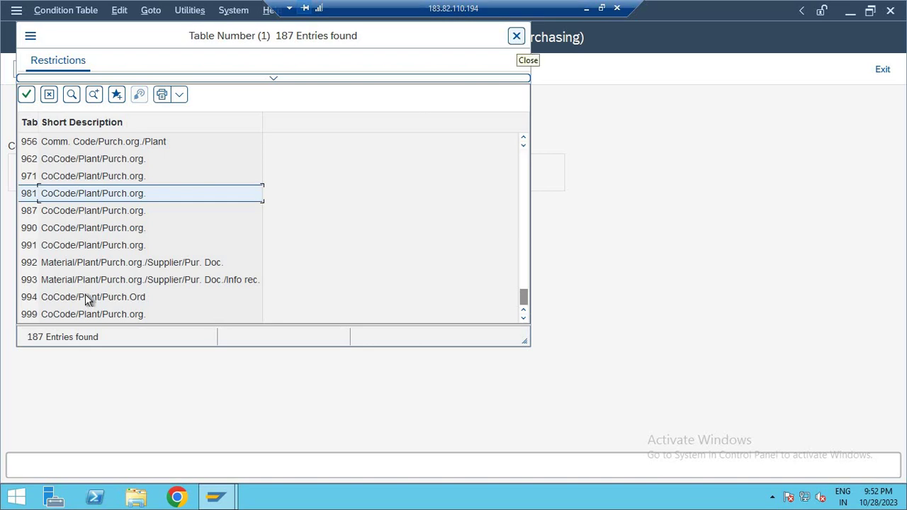
key(Up)
key(Up)
key(Up)
key(Up)
key(Up)
key(Up)
key(Up)
key(Up)
key(Up)
key(Up)
key(Up)
key(Up)
key(Up)
key(Up)
key(Up)
key(Up)
key(Up)
key(Up)
key(Up)
key(Up)
key(Up)
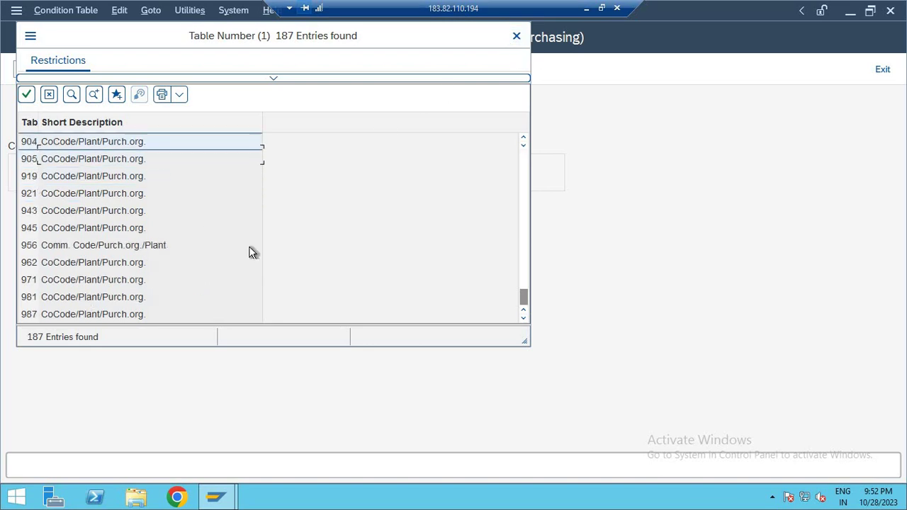
key(Up)
key(Up)
key(Up)
key(Up)
key(Up)
key(Up)
key(Up)
key(Up)
key(Up)
key(Up)
key(Up)
key(Up)
key(Up)
key(Up)
key(Up)
key(Up)
key(Up)
key(Up)
key(Up)
key(Up)
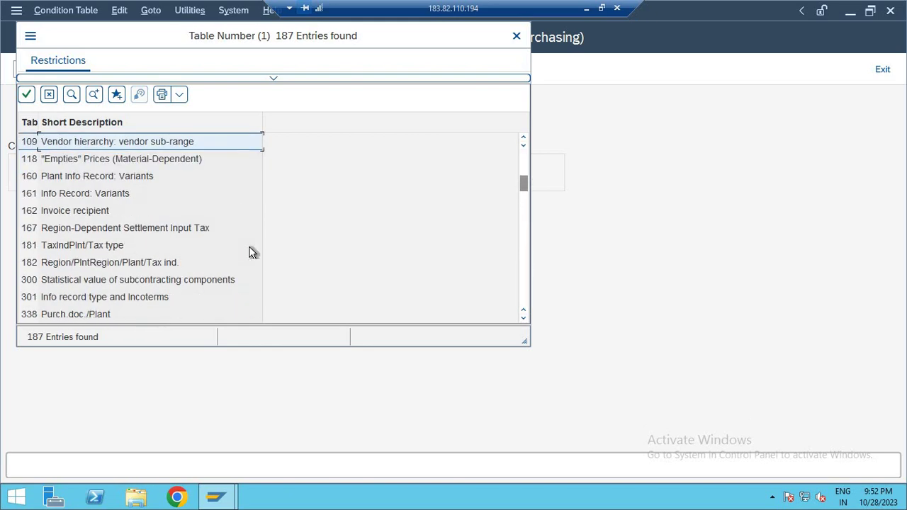
key(Up)
key(Up)
key(Up)
key(Up)
key(Up)
key(Up)
key(Up)
key(Up)
key(Up)
key(Up)
key(Up)
key(Up)
key(Up)
key(Up)
key(Up)
key(Up)
key(Up)
key(Up)
key(Up)
key(Up)
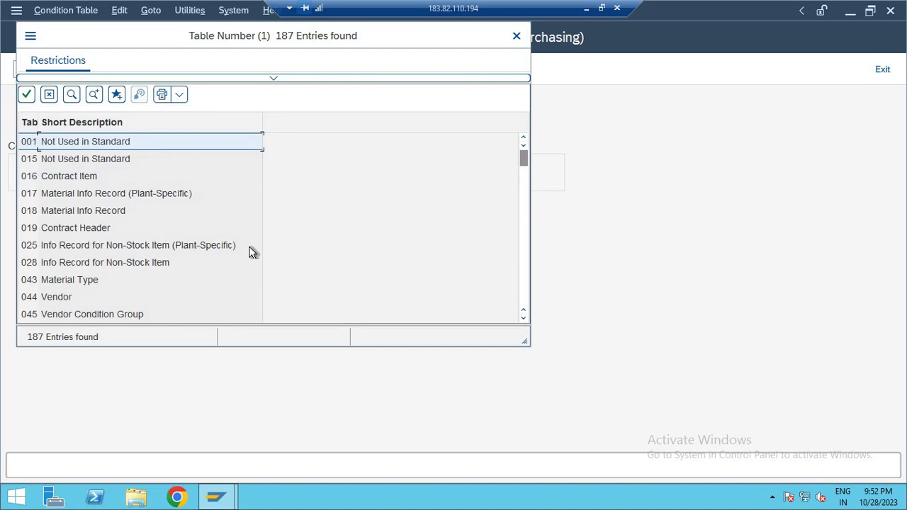
Examine the table numbers beginning with 4, widening the number column to read them in full, and close the list.
key(Down)
key(Down)
key(Down)
key(Down)
key(Down)
key(Down)
key(Down)
key(Down)
key(Down)
key(Down)
key(Down)
key(Down)
key(Down)
key(Down)
key(Down)
key(Down)
key(Down)
key(Down)
key(Down)
key(Down)
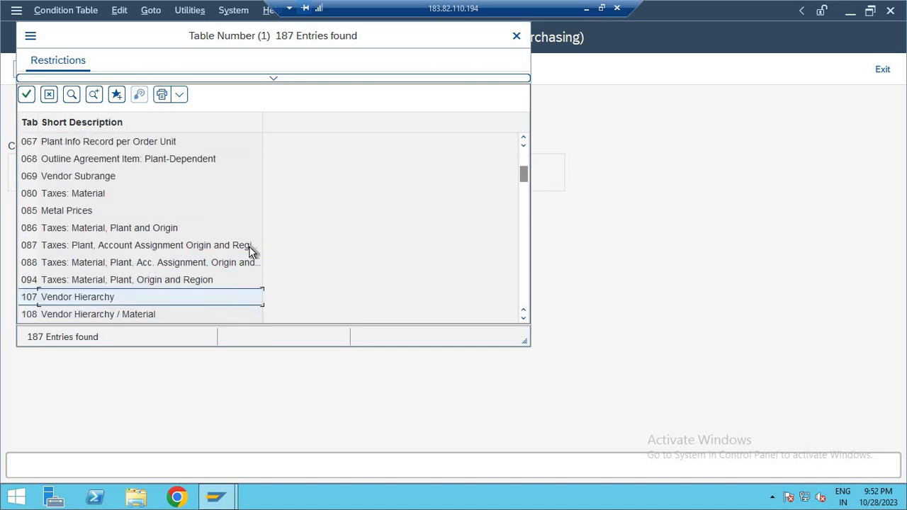
key(Down)
key(Down)
key(Down)
key(Down)
key(Down)
key(Down)
key(Down)
key(Down)
key(Down)
key(Down)
key(Down)
key(Down)
key(Down)
key(Down)
key(Down)
key(Down)
key(Down)
key(Down)
key(Down)
key(Down)
key(Up)
key(Up)
key(Up)
key(Up)
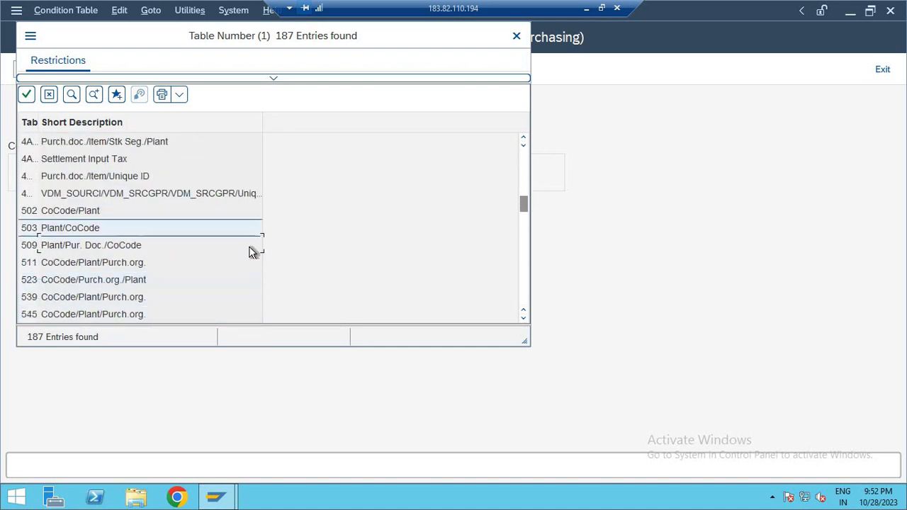
key(Up)
key(Up)
key(Up)
key(Up)
key(Up)
key(Up)
key(Up)
key(Up)
key(Up)
key(Up)
key(Up)
key(Up)
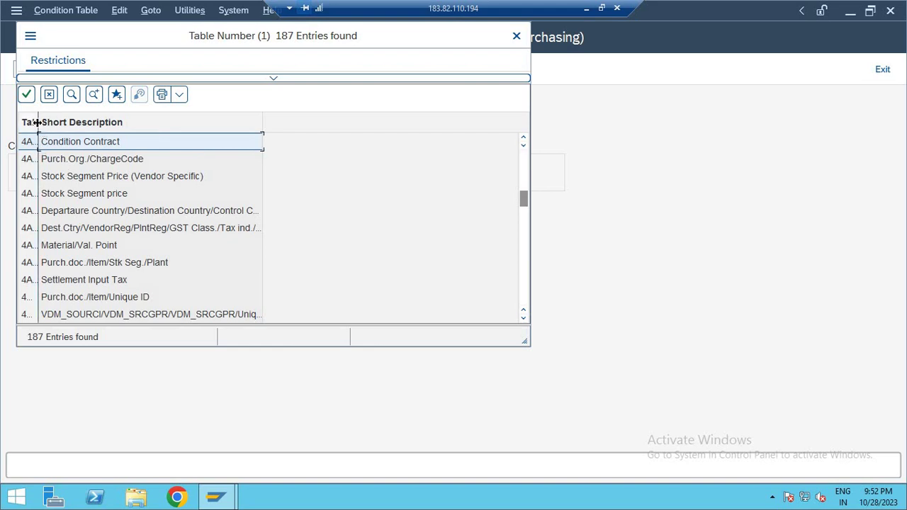
drag(37, 123, 74, 137)
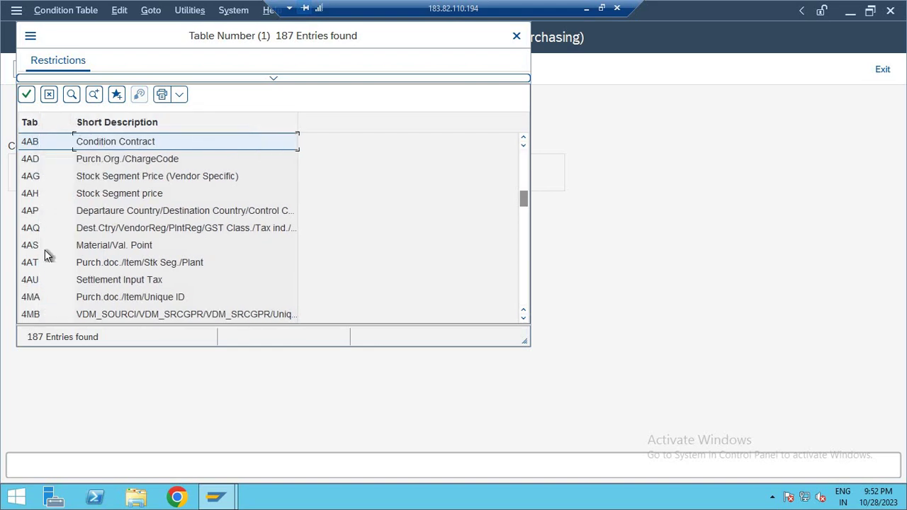
key(Escape)
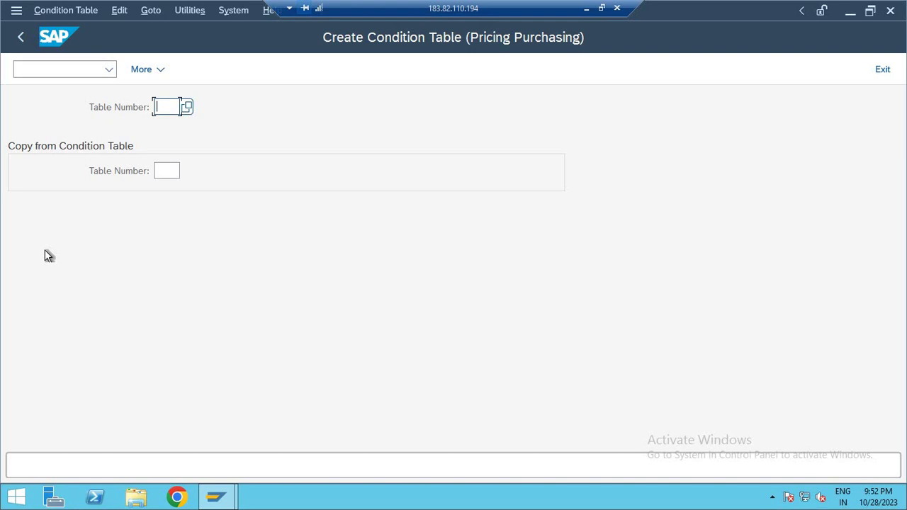
Try to create the condition table with the table number DLX, and clear the entry.
text(dlx)
key(Return)
key(Right)
key(Right)
key(Right)
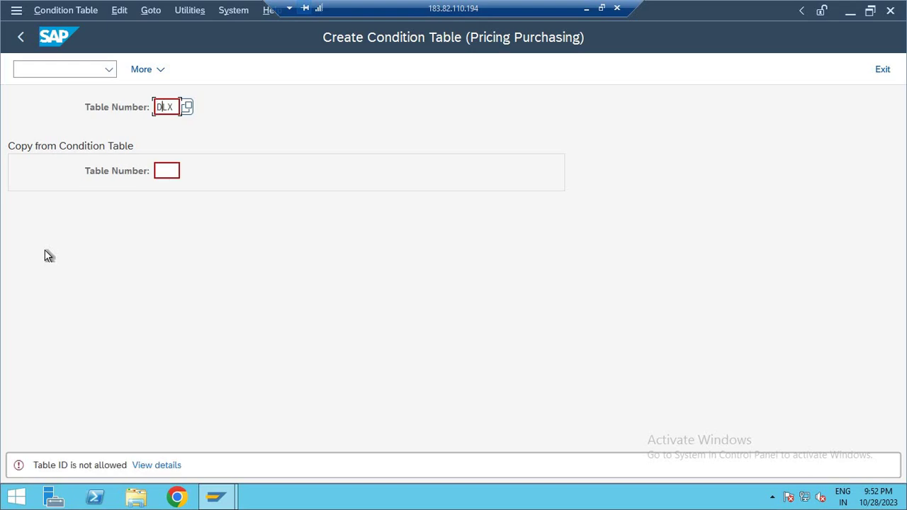
key(BackSpace)
key(BackSpace)
key(BackSpace)
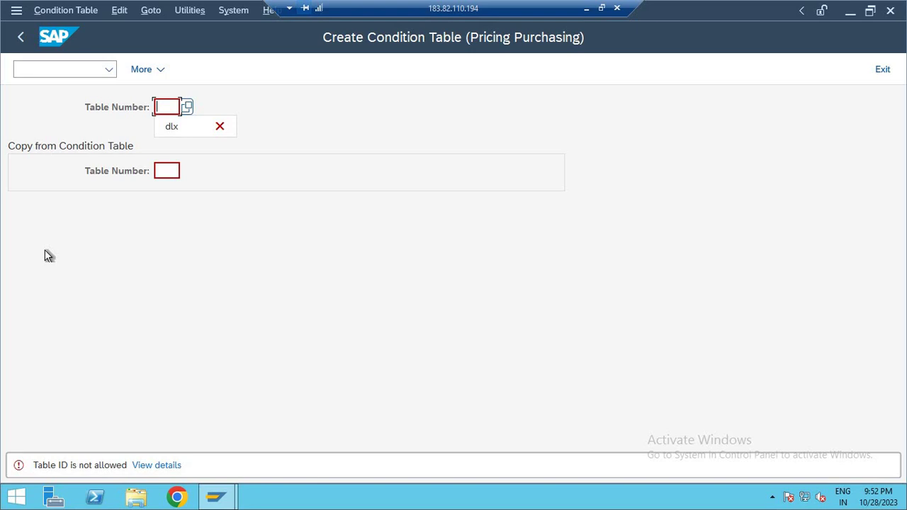
Enter 960 as the new condition table number and proceed to its field overview.
text(96)
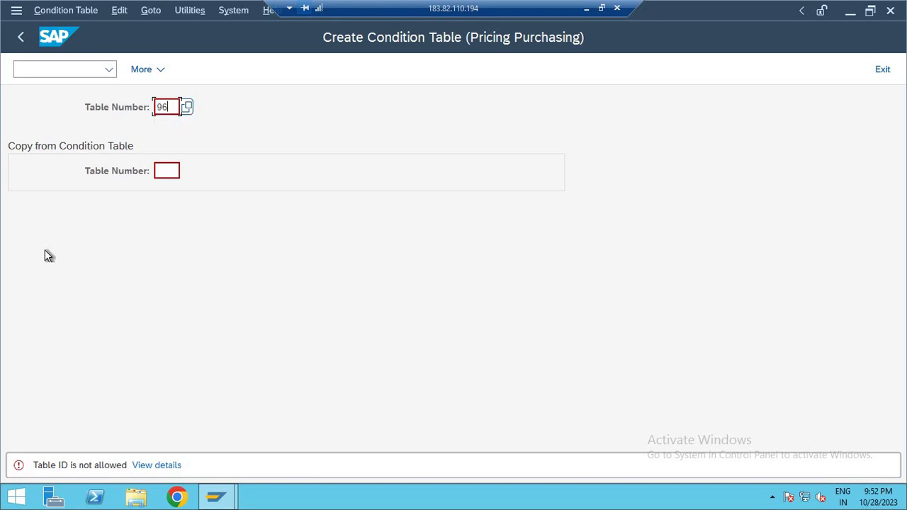
text(0)
key(Return)
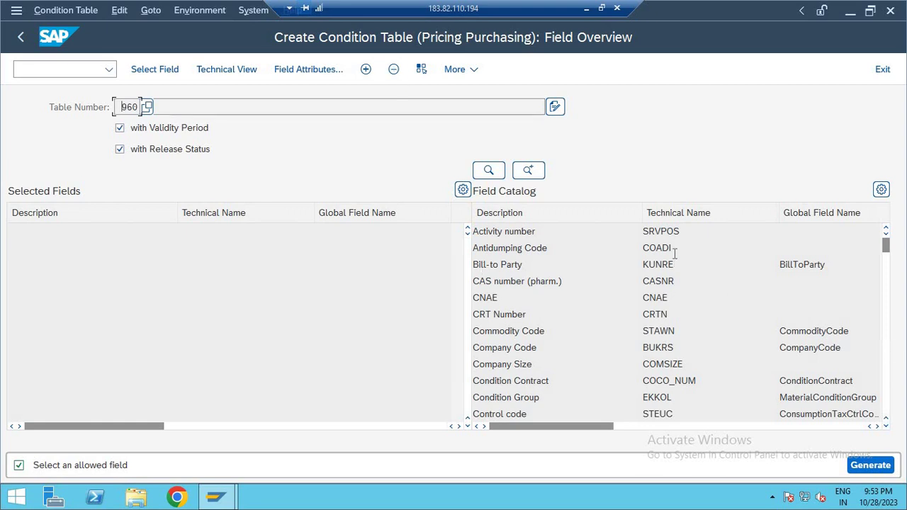
Examine the field catalog of condition table 960 from its first entries down to the supplier fields.
click(669, 232)
click(885, 427)
click(886, 427)
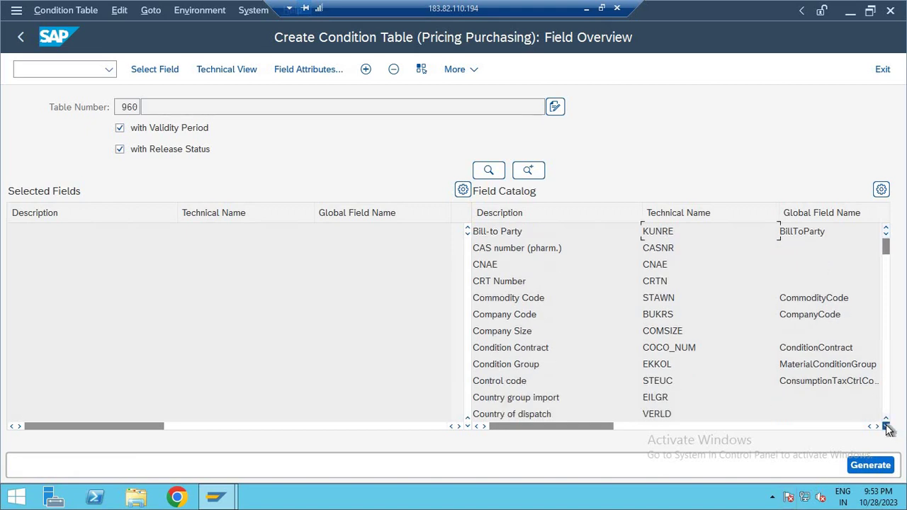
click(886, 426)
click(886, 427)
click(886, 427)
click(885, 426)
click(886, 426)
click(886, 427)
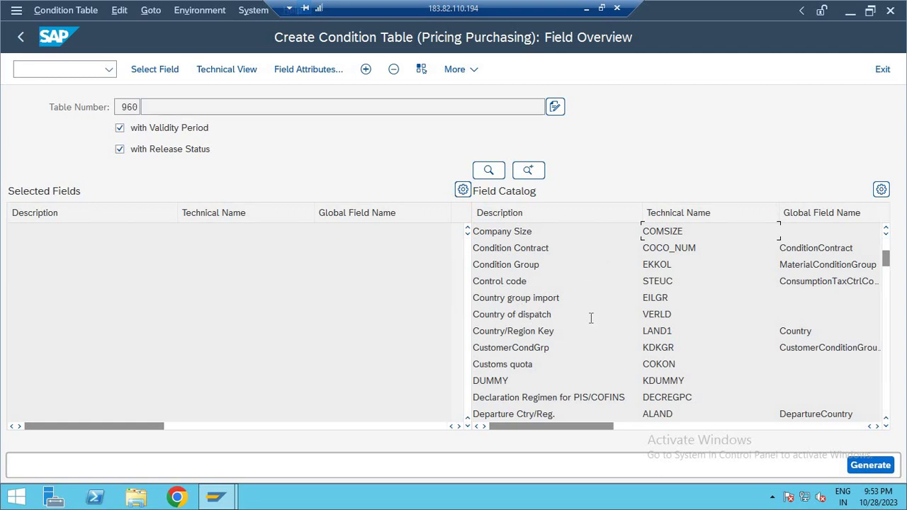
click(885, 425)
click(885, 425)
click(886, 425)
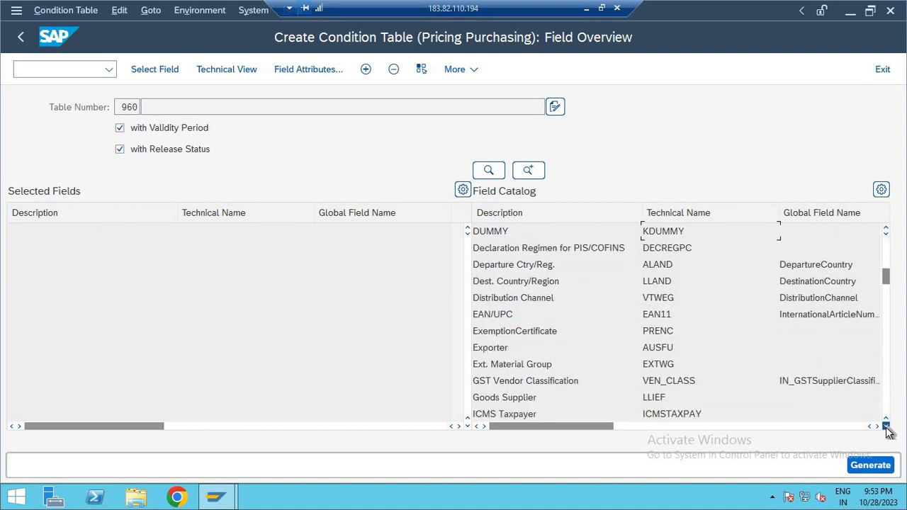
click(886, 425)
click(886, 425)
click(885, 425)
click(886, 425)
click(886, 425)
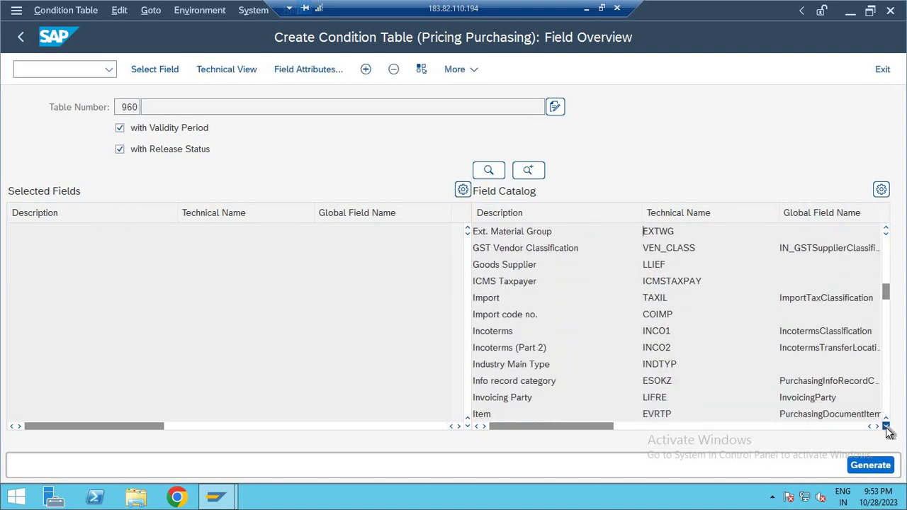
click(886, 425)
click(886, 425)
click(886, 425)
click(885, 425)
click(885, 425)
click(886, 425)
click(885, 425)
click(886, 425)
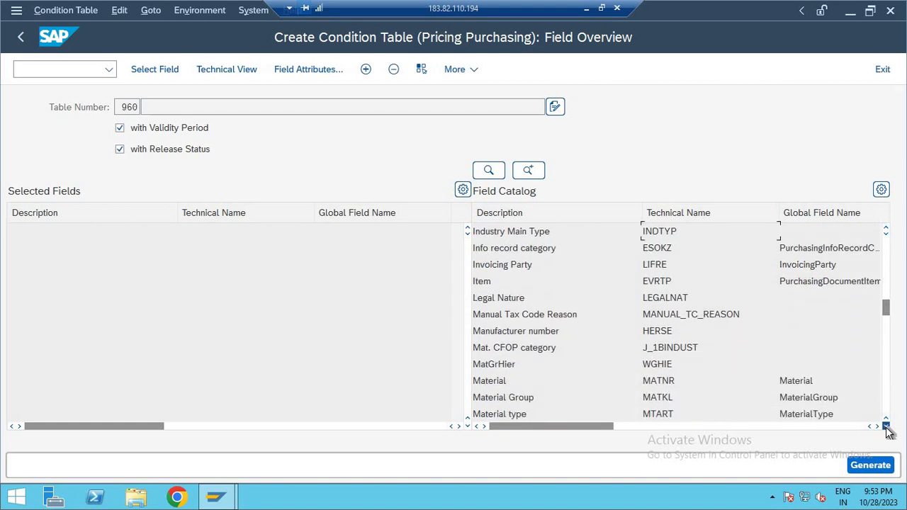
click(885, 425)
click(886, 425)
click(886, 425)
click(885, 425)
click(885, 425)
click(886, 425)
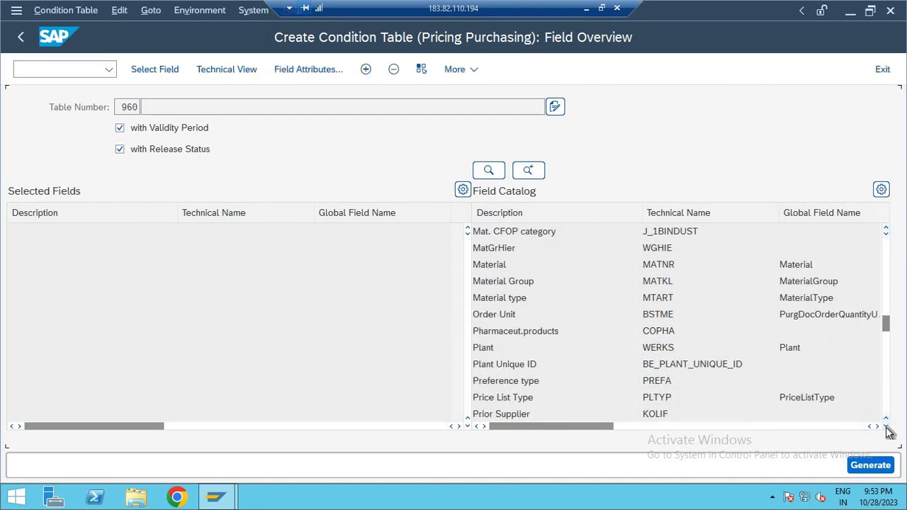
click(886, 425)
click(886, 425)
click(885, 425)
click(886, 425)
click(885, 425)
click(886, 425)
click(885, 425)
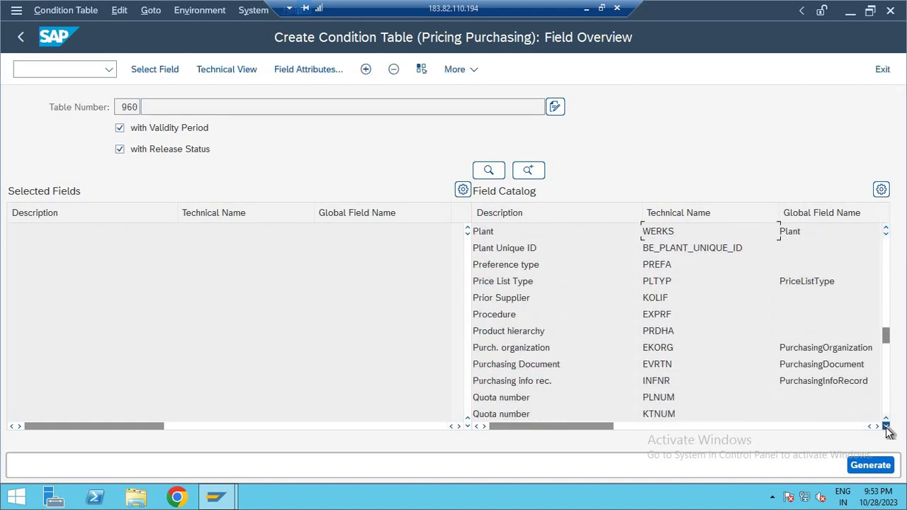
click(886, 425)
click(885, 425)
click(885, 425)
click(885, 425)
click(886, 425)
click(886, 425)
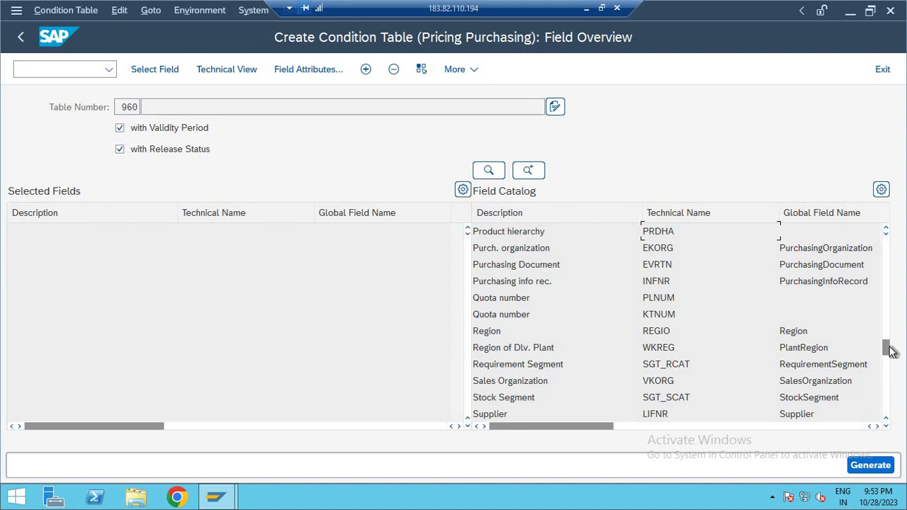
Add Company Code (BUKRS) from the start of the field catalog to the selected fields of table 960.
drag(887, 348, 887, 252)
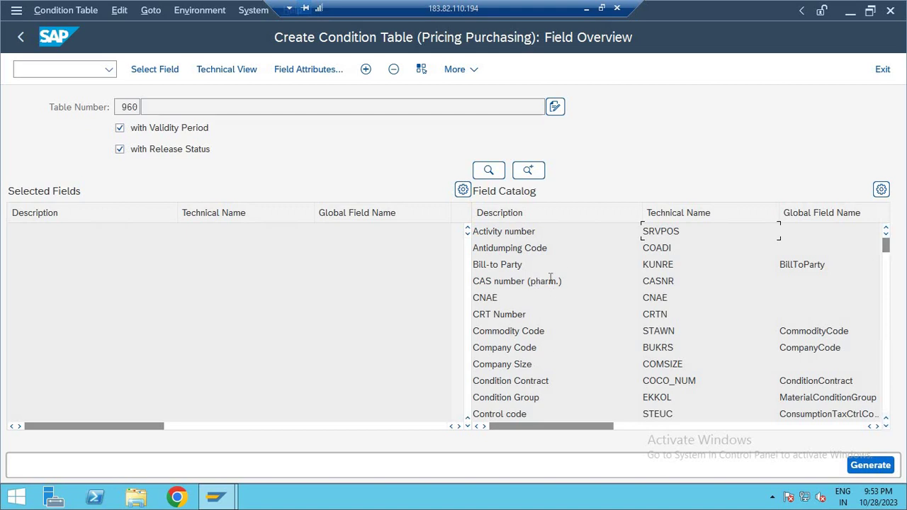
click(503, 350)
double_click(503, 350)
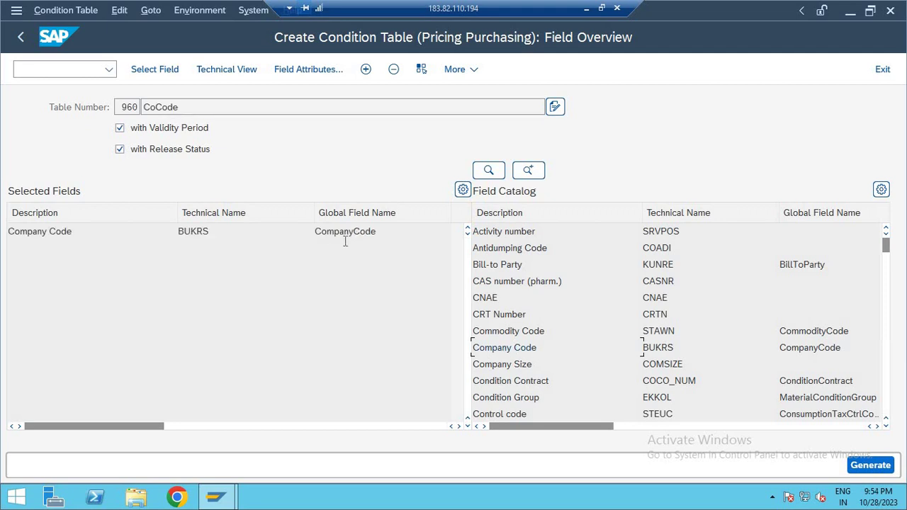
Add the fields Plant (WERKS) and Purch. organization (EKORG) from the catalog to the selected fields.
click(531, 364)
scroll(639, 432, down, 4)
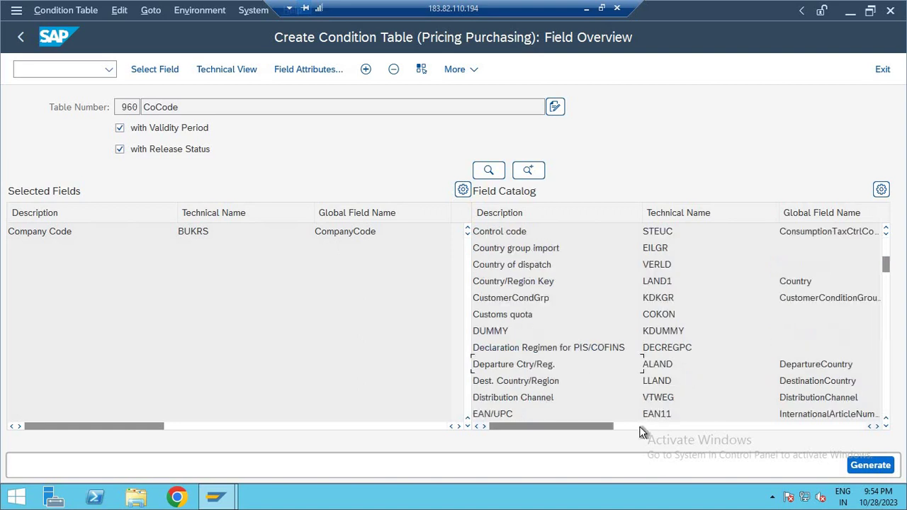
scroll(640, 432, down, 8)
scroll(640, 432, down, 3)
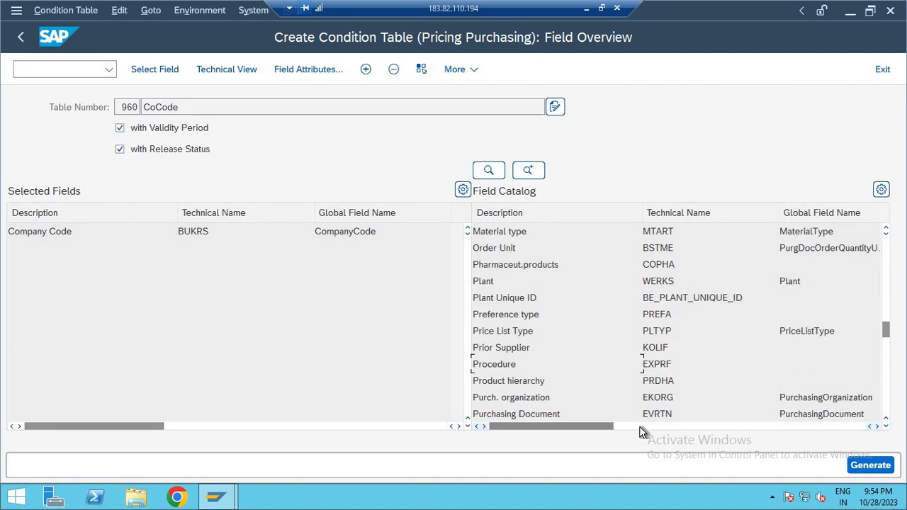
double_click(493, 283)
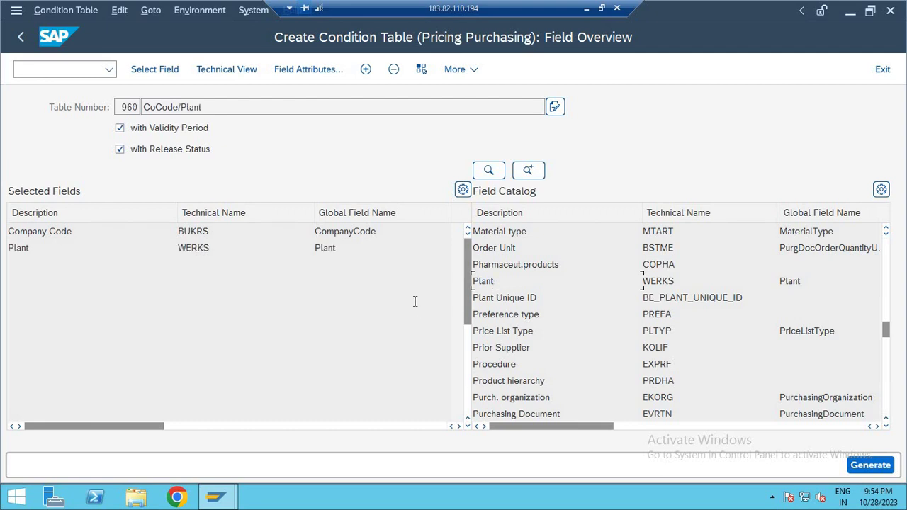
double_click(526, 399)
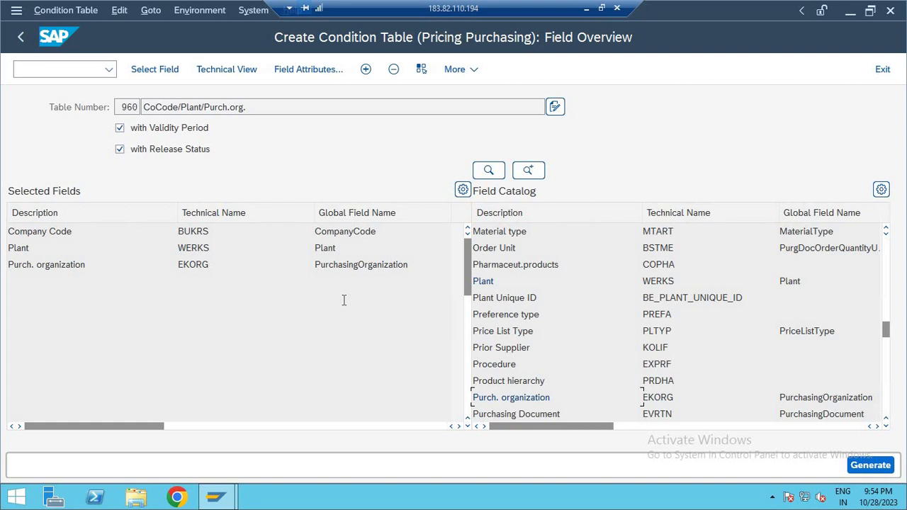
Generate condition table 960 with the selected fields and agree to its generation.
click(864, 469)
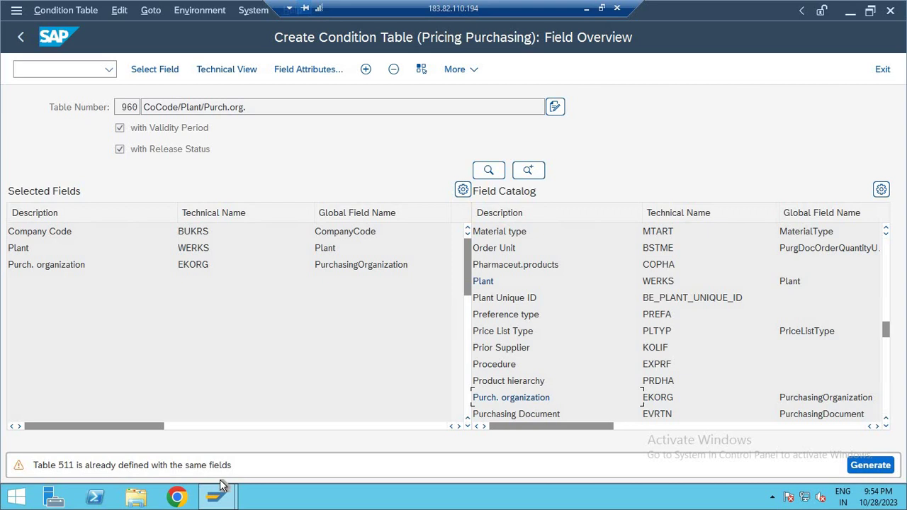
key(Return)
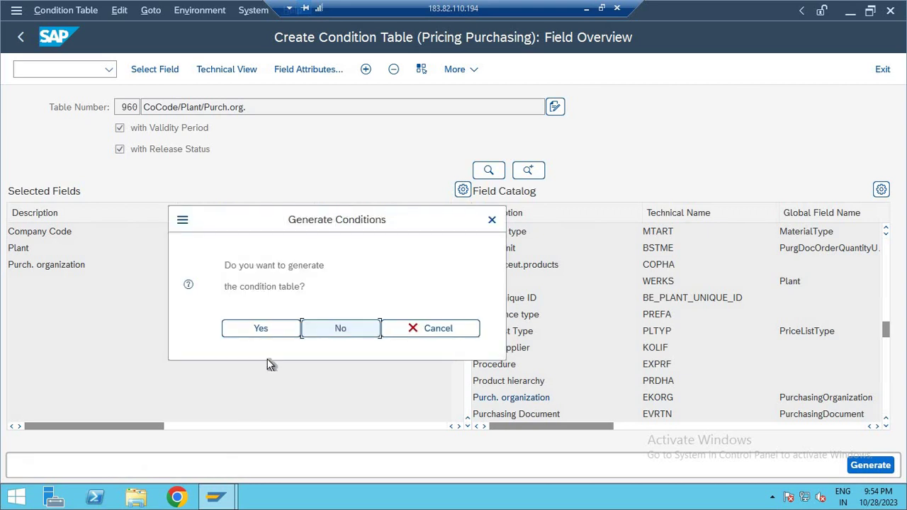
click(260, 330)
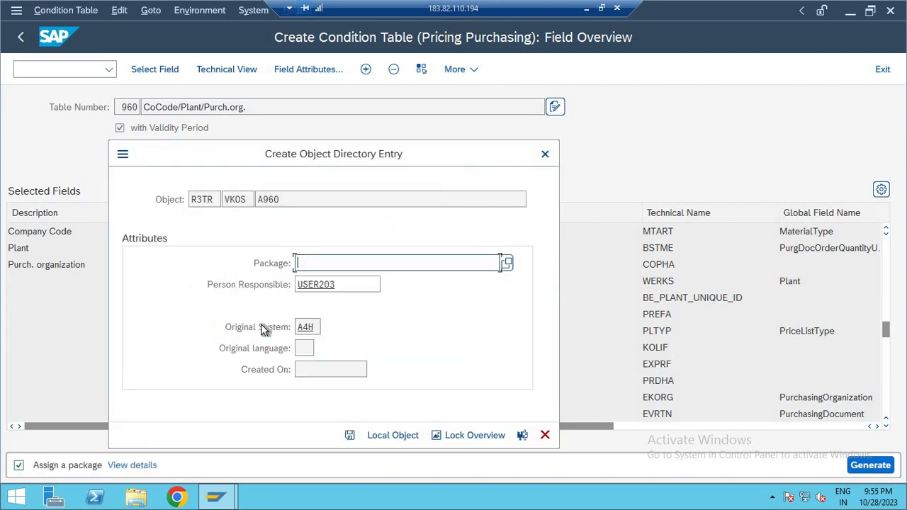
List the available packages for the object directory entry of A960 and look through them, returning to the first one.
click(507, 265)
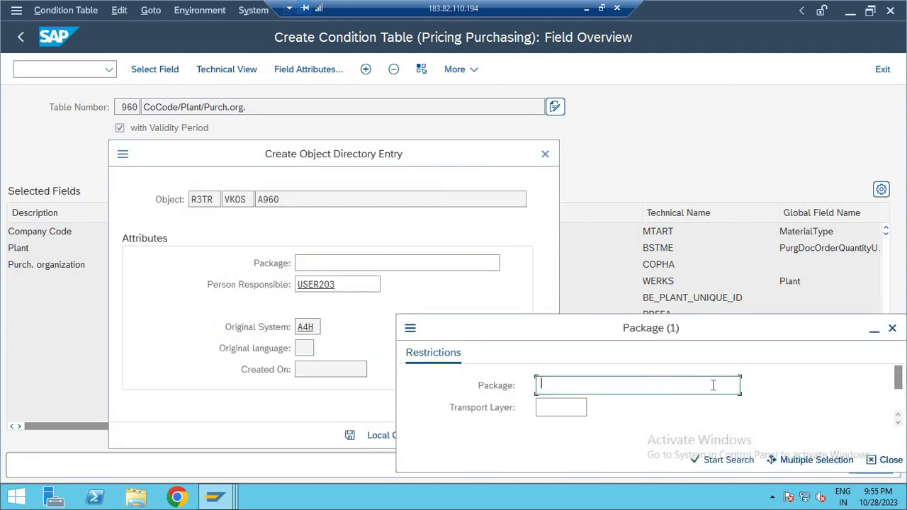
click(573, 407)
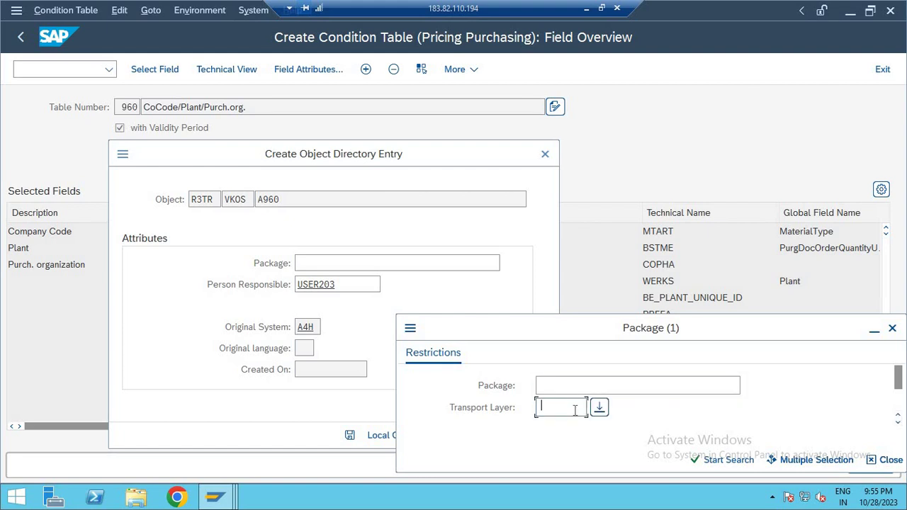
click(602, 385)
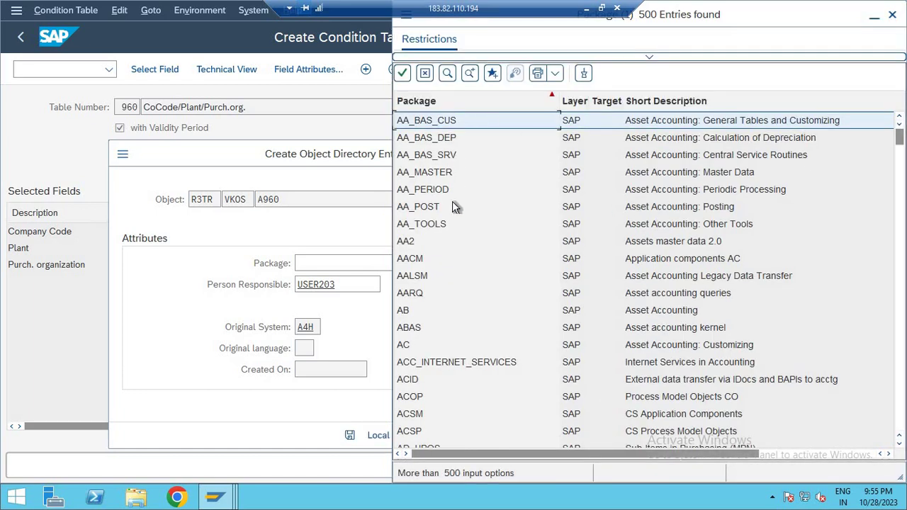
key(Down)
key(Down)
key(Down)
key(Down)
key(Down)
key(Down)
key(Down)
key(Down)
key(Down)
key(Down)
key(Down)
key(Down)
key(Down)
key(Down)
key(Down)
key(Down)
key(Down)
key(Down)
key(Down)
key(Down)
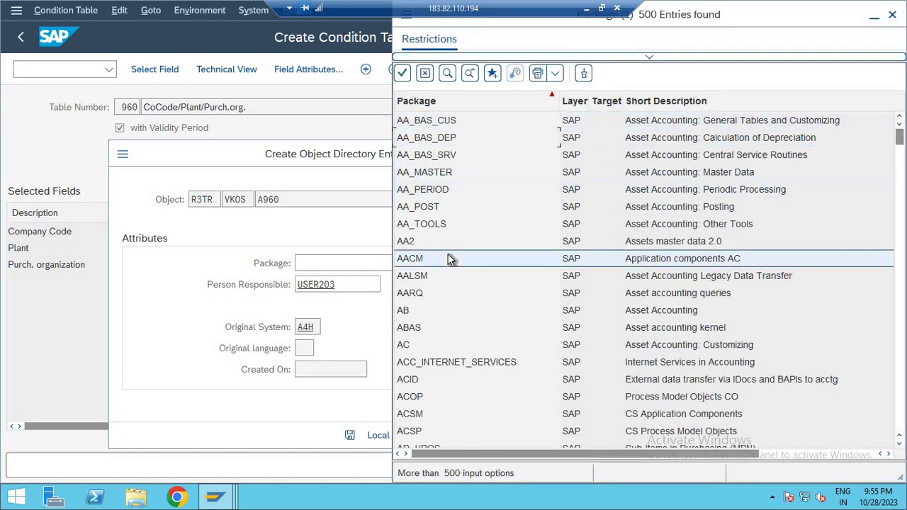
key(Down)
key(Down)
key(Down)
key(Down)
key(Down)
key(Down)
key(Down)
key(Down)
key(Down)
key(Down)
key(Down)
key(Down)
key(Down)
key(Down)
key(Down)
key(Down)
key(Down)
key(Down)
key(Down)
key(Down)
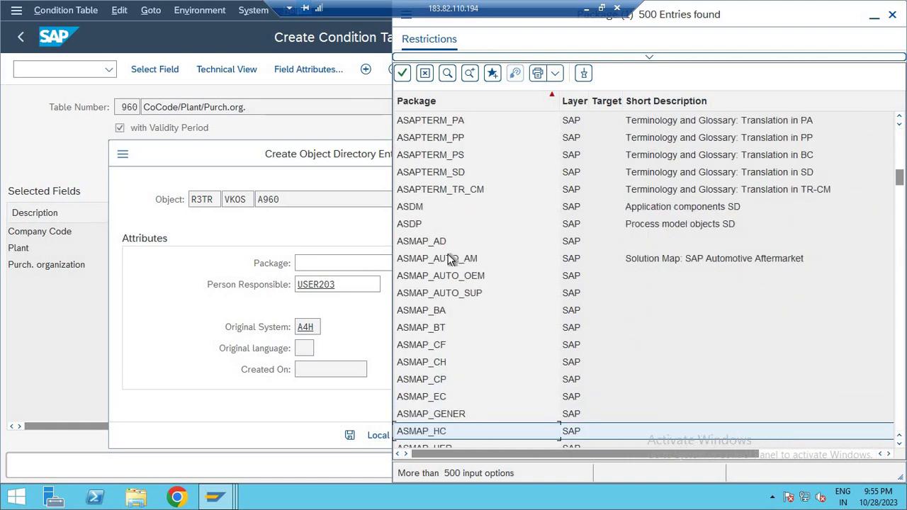
key(Up)
key(Up)
key(Up)
key(Up)
key(Up)
key(Up)
key(Up)
key(Up)
key(Up)
key(Up)
key(Up)
key(Up)
key(Up)
key(Up)
key(Up)
key(Up)
key(Up)
key(Up)
key(Up)
key(Up)
key(Up)
key(Up)
key(Up)
key(Up)
key(Up)
key(Up)
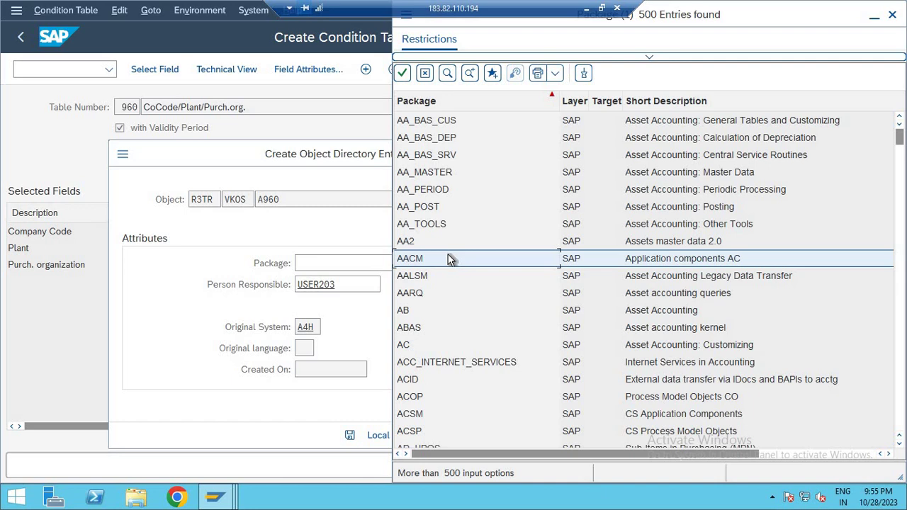
key(Up)
key(Up)
key(Up)
key(Up)
key(Up)
key(Up)
key(Up)
key(Up)
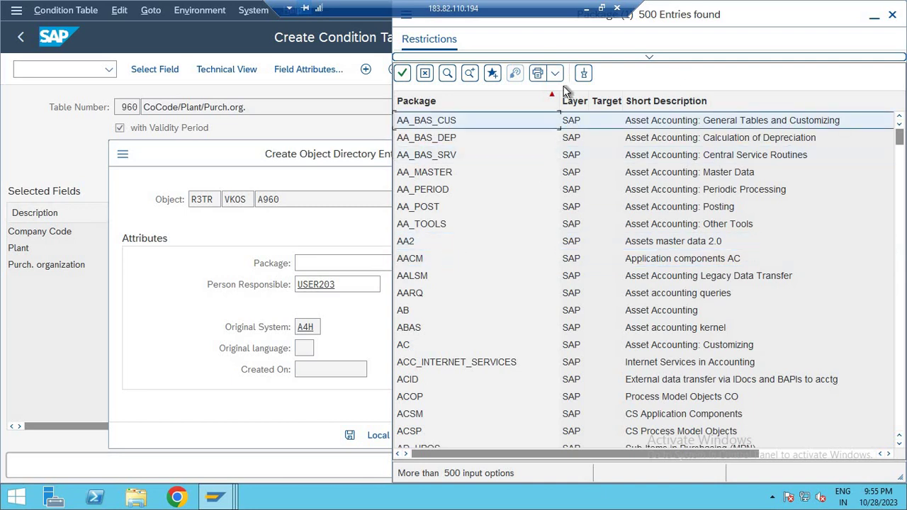
Assign the package AA_BAS_CUS to the object directory entry of A960 and save the entry.
double_click(419, 126)
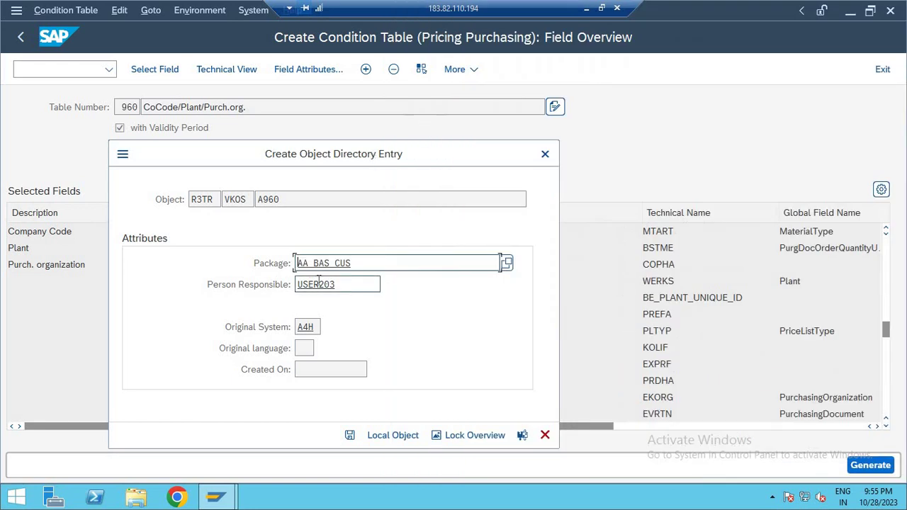
click(349, 436)
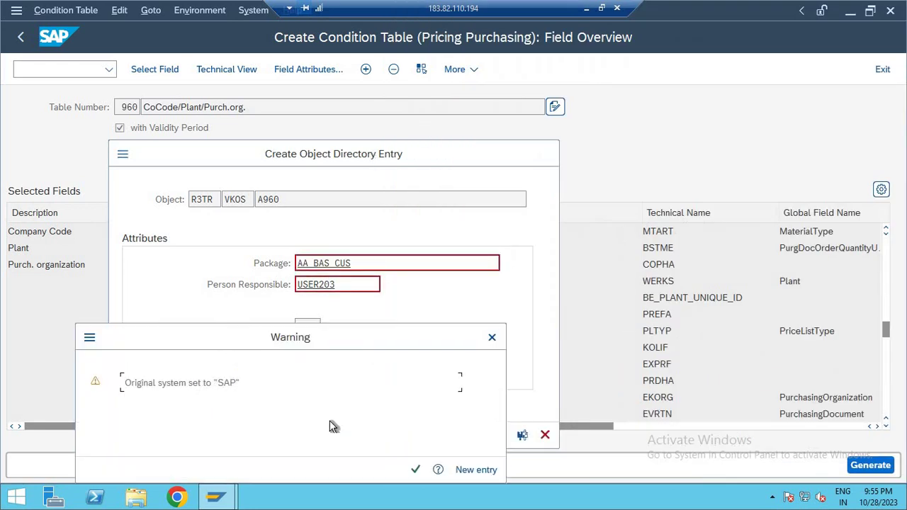
key(Return)
key(Return)
key(Return)
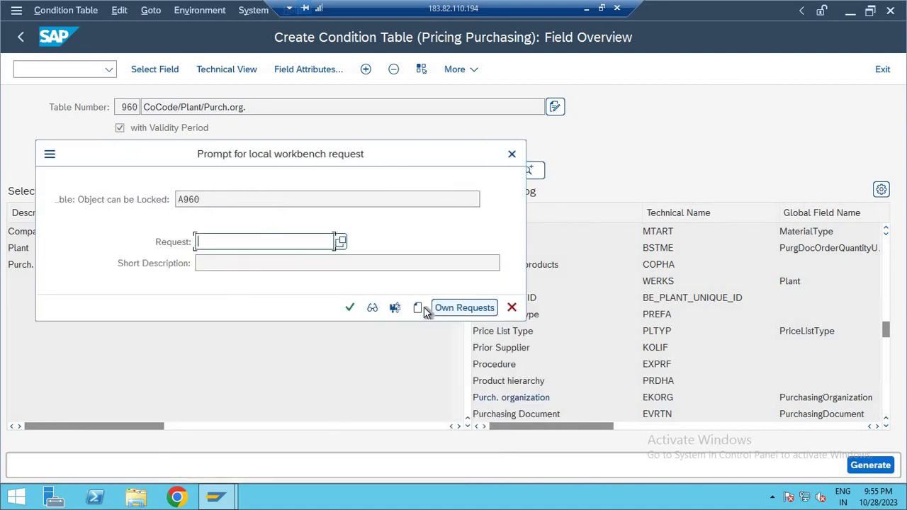
Create a workbench request with the short description SAP PRICING DETAILS and use it to complete the table's generation.
click(418, 309)
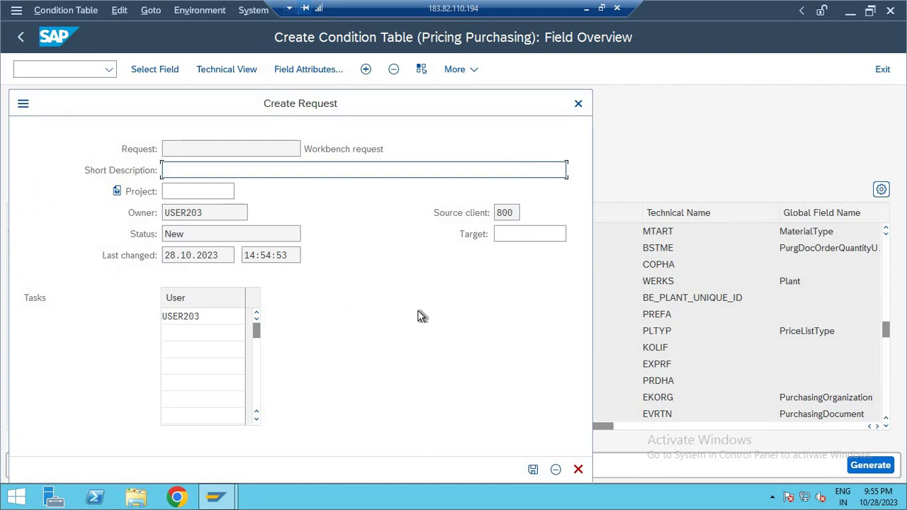
text(SAP PRICING DETA)
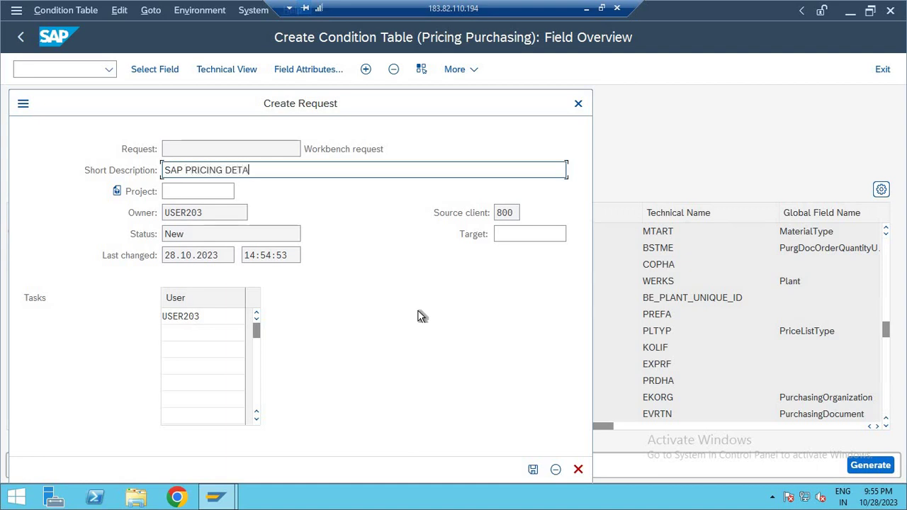
text(ILS)
key(Return)
click(348, 308)
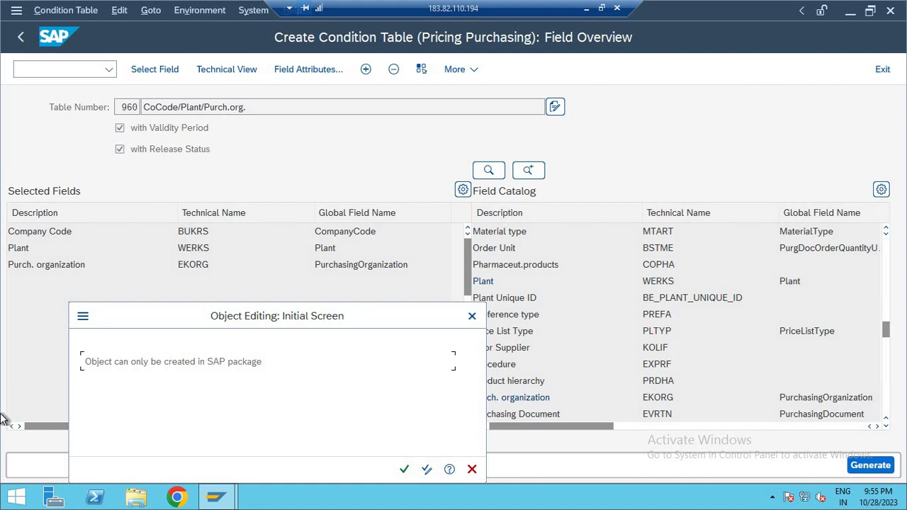
key(Return)
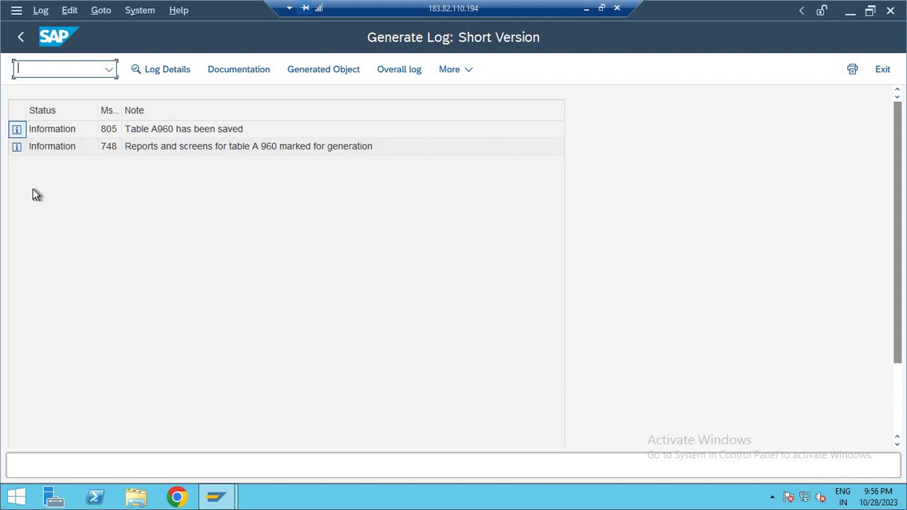
Leave the generation log and table creation, and open the field overview of condition table 960 through Change Condition Table.
click(19, 38)
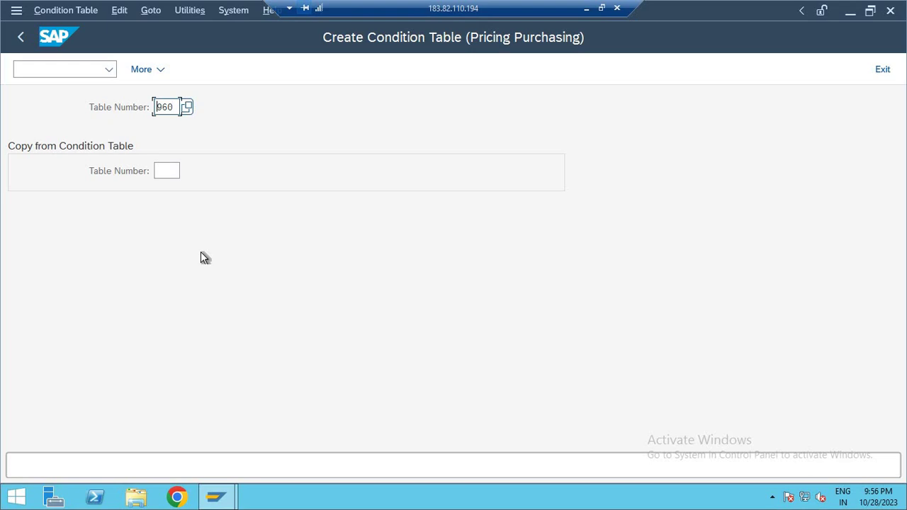
key(Return)
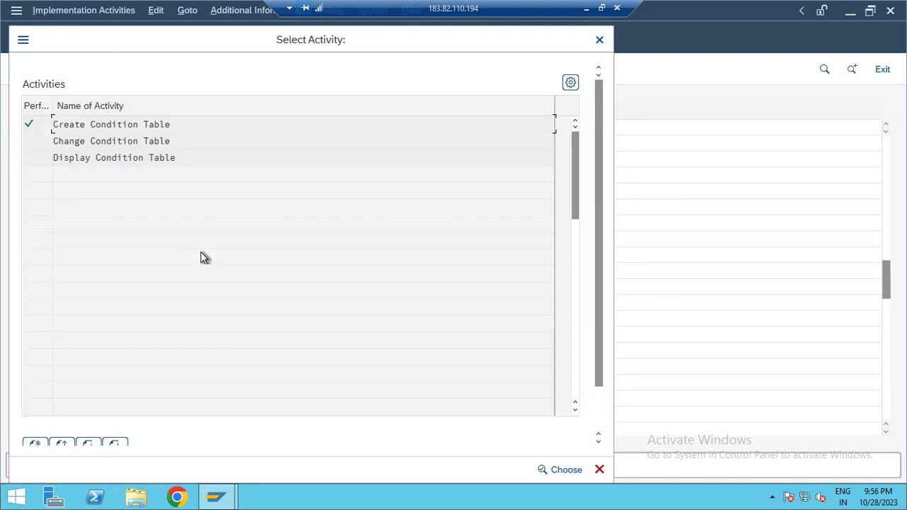
click(145, 143)
double_click(145, 141)
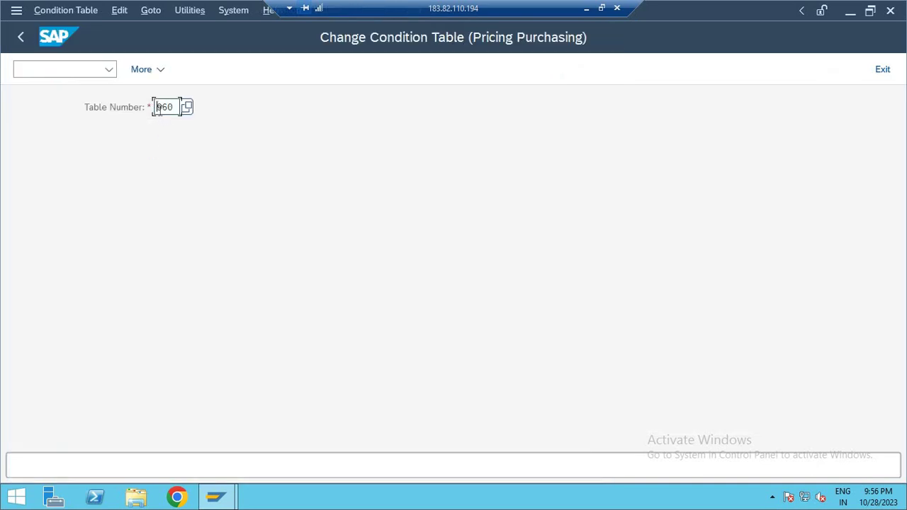
key(Return)
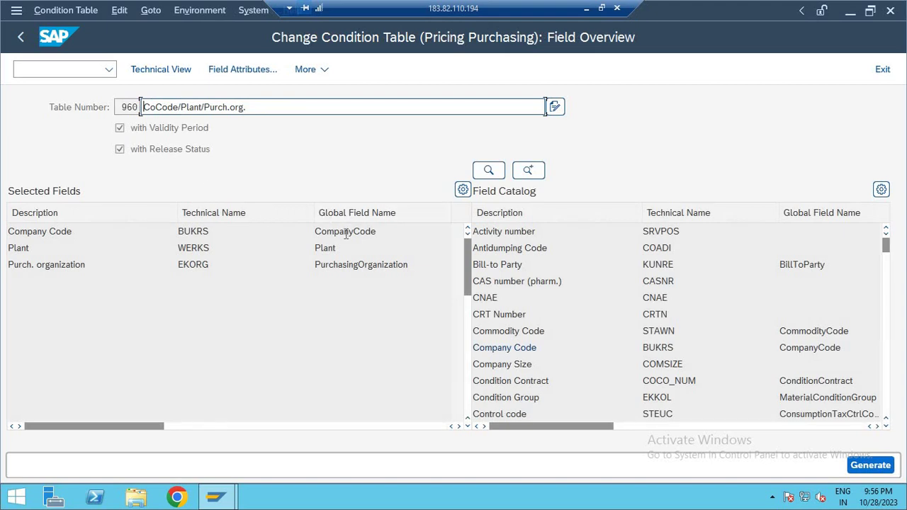
right_click(348, 234)
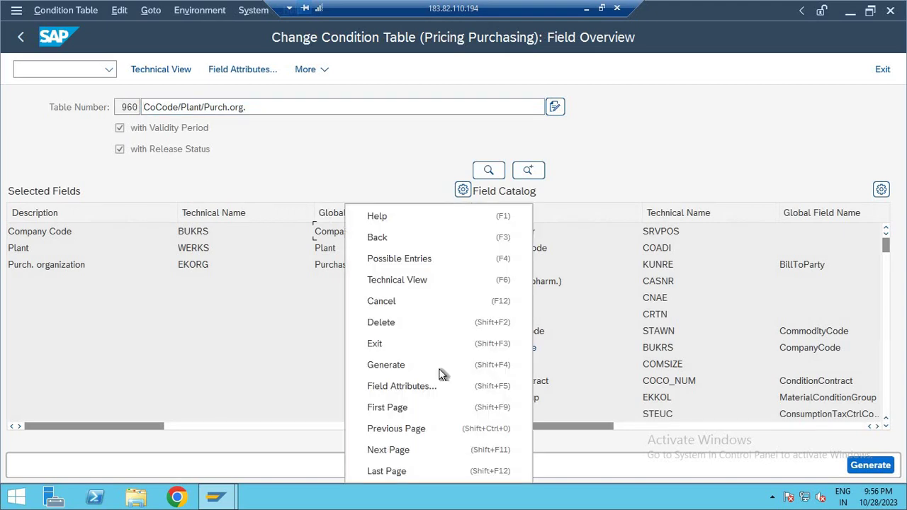
click(294, 354)
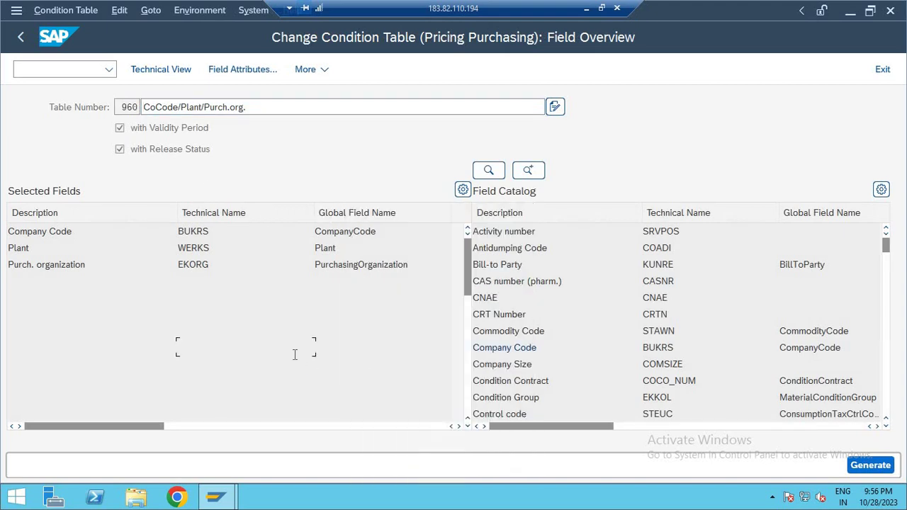
right_click(369, 267)
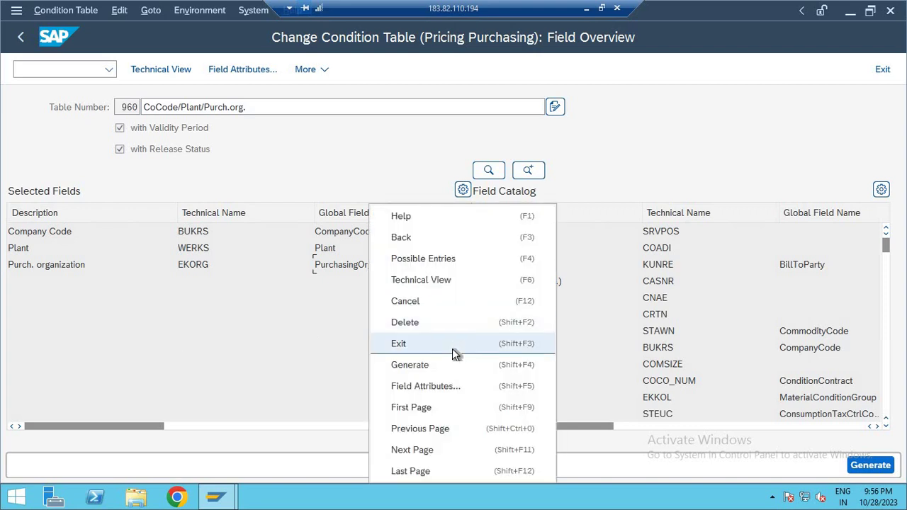
click(305, 342)
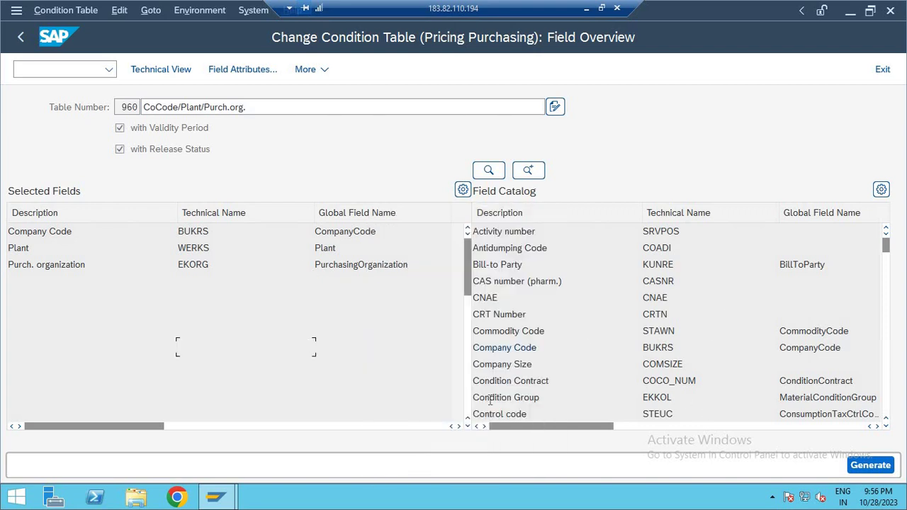
Leave the change mode of condition table 960 and open its field overview through Display Condition Table.
key(F3)
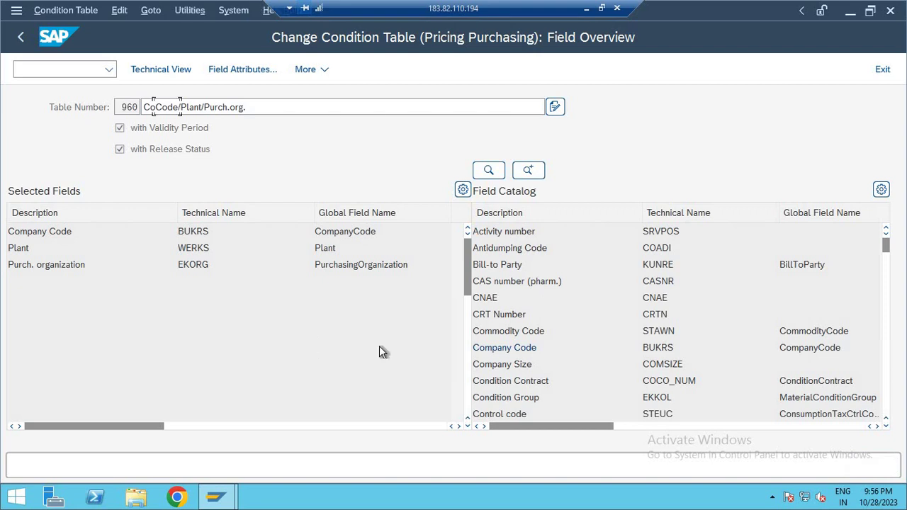
key(F3)
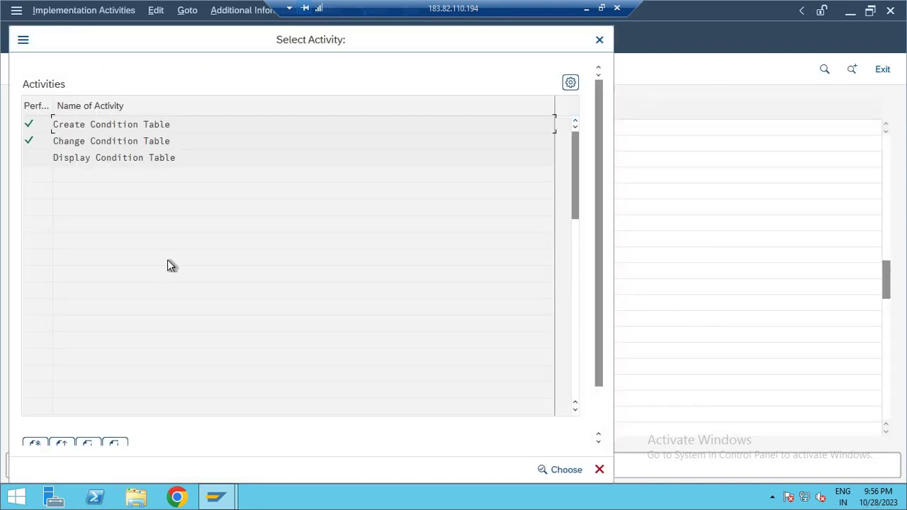
click(96, 159)
double_click(118, 156)
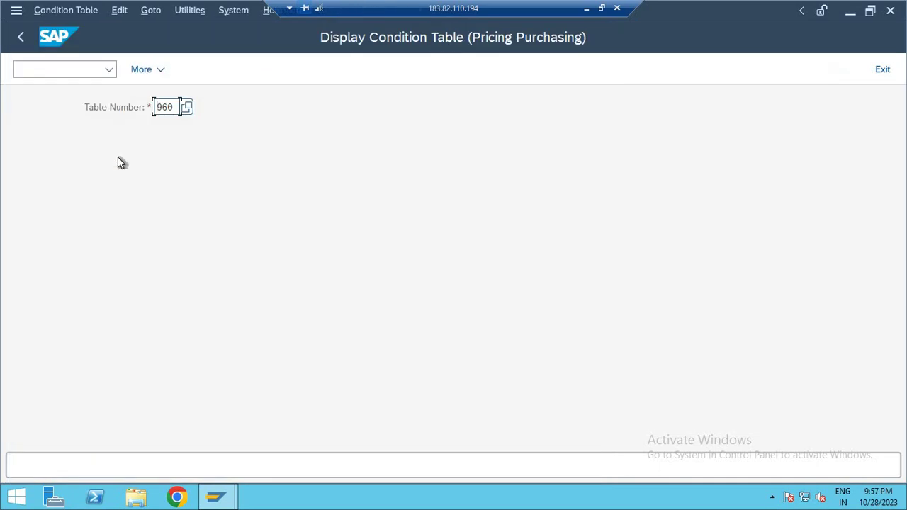
key(Return)
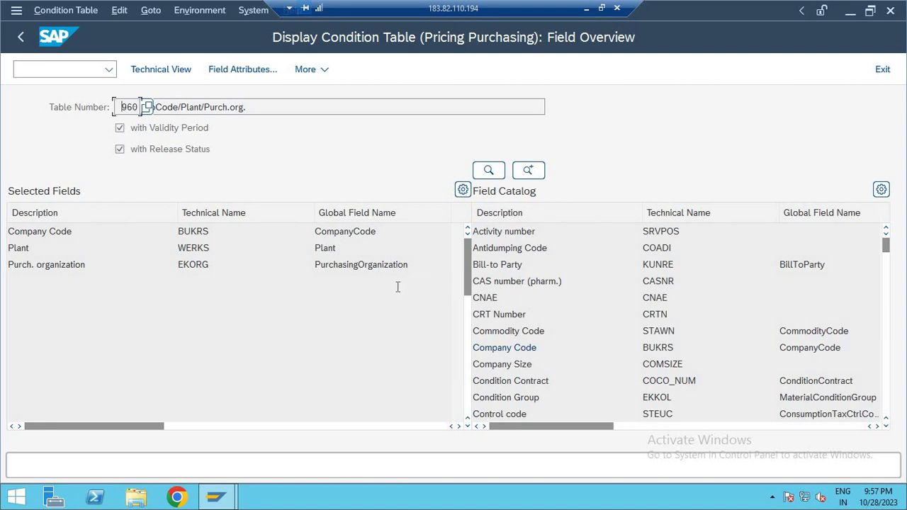
Leave the condition table activities and open Define Access Sequences for Purchasing under Define Price Determination Process, acknowledging the cross-client notice.
key(F3)
key(F3)
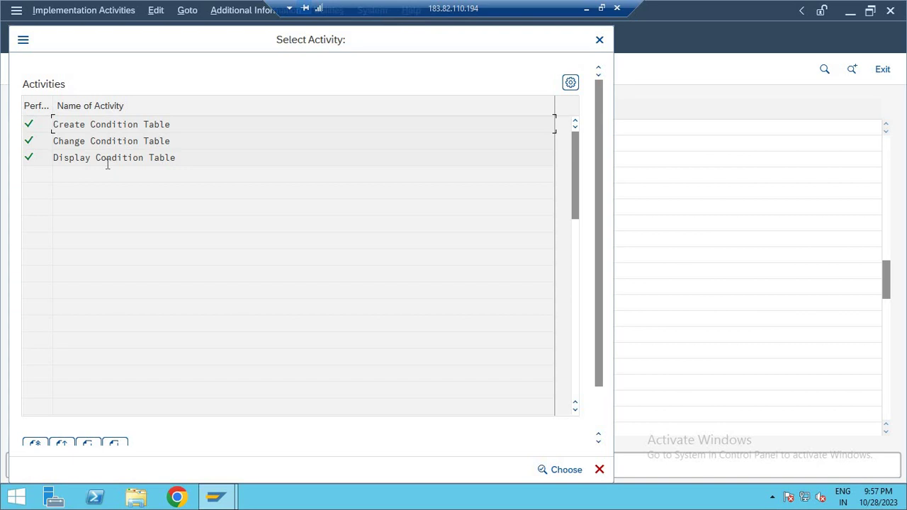
double_click(107, 164)
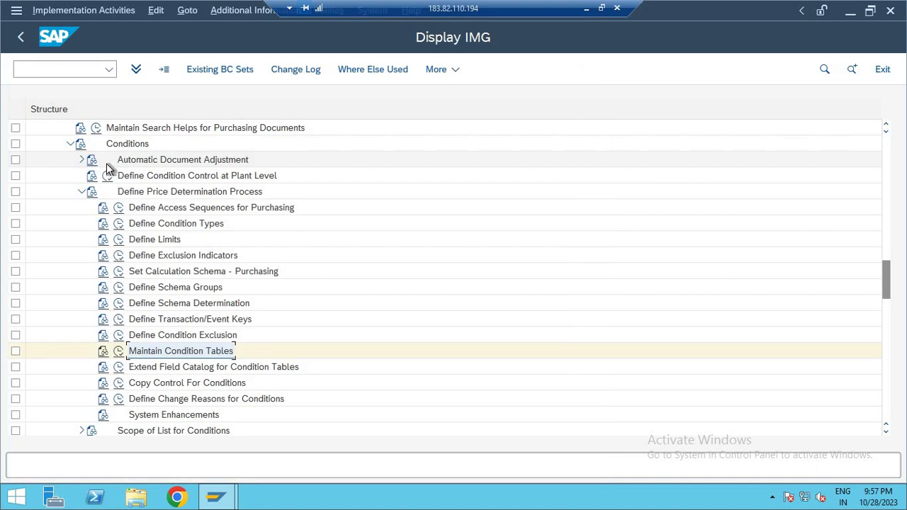
click(167, 214)
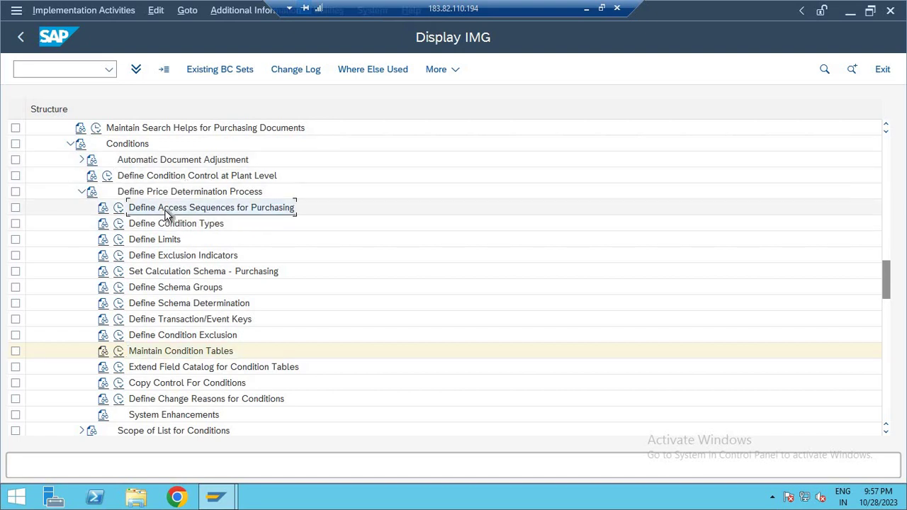
click(119, 208)
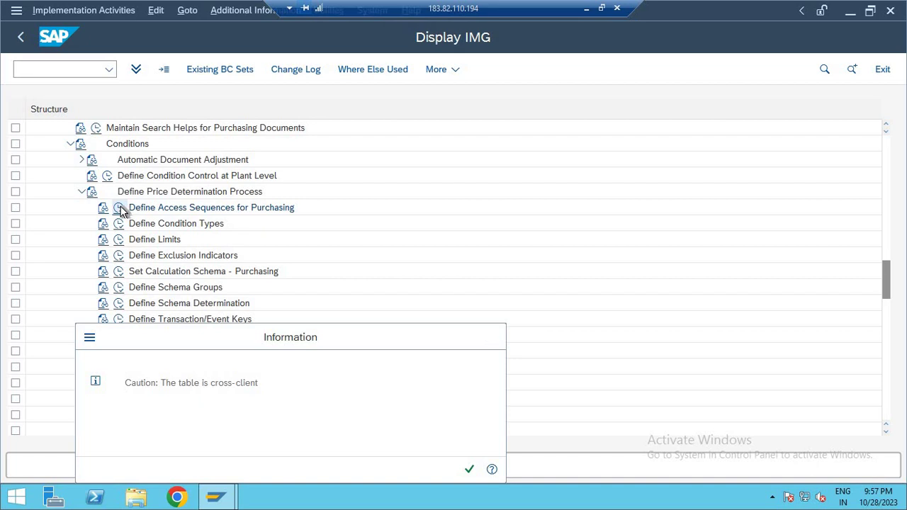
key(Return)
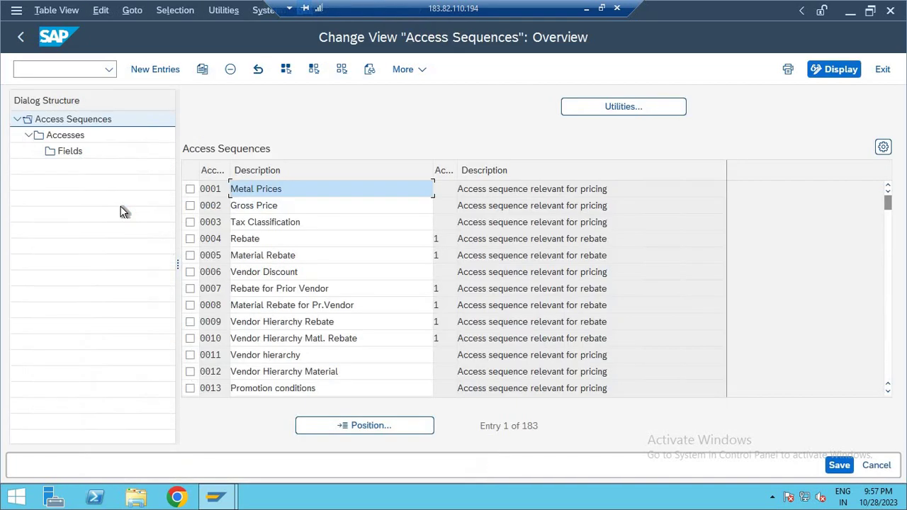
Look through the accesses of access sequence 0002 Gross Price, cancel the editing and return to the access sequence overview.
click(189, 205)
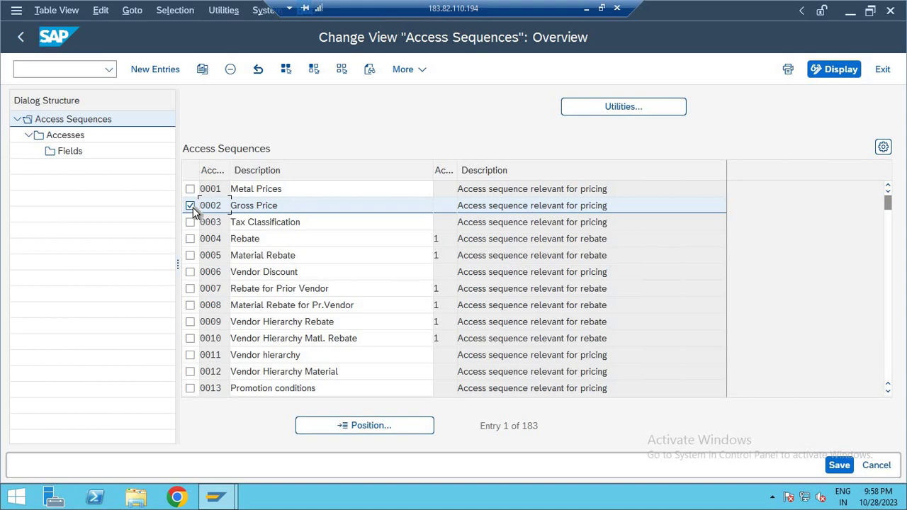
click(69, 136)
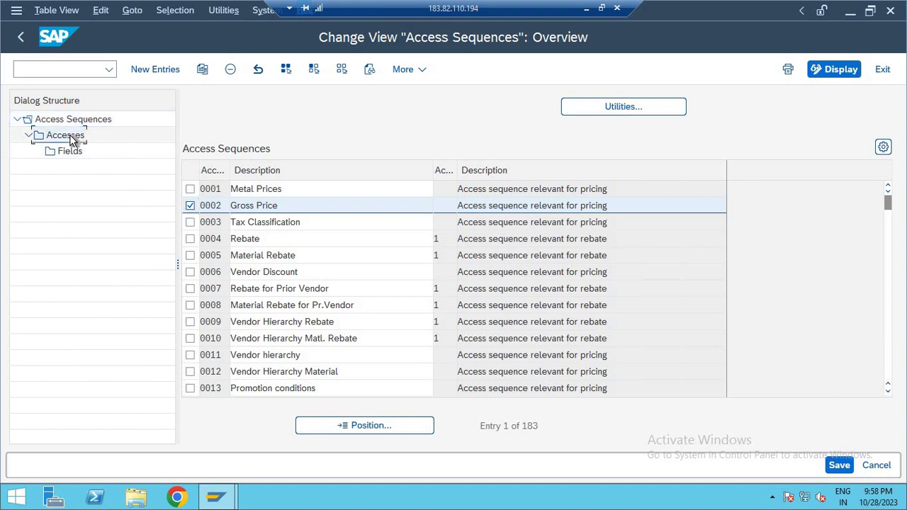
double_click(69, 136)
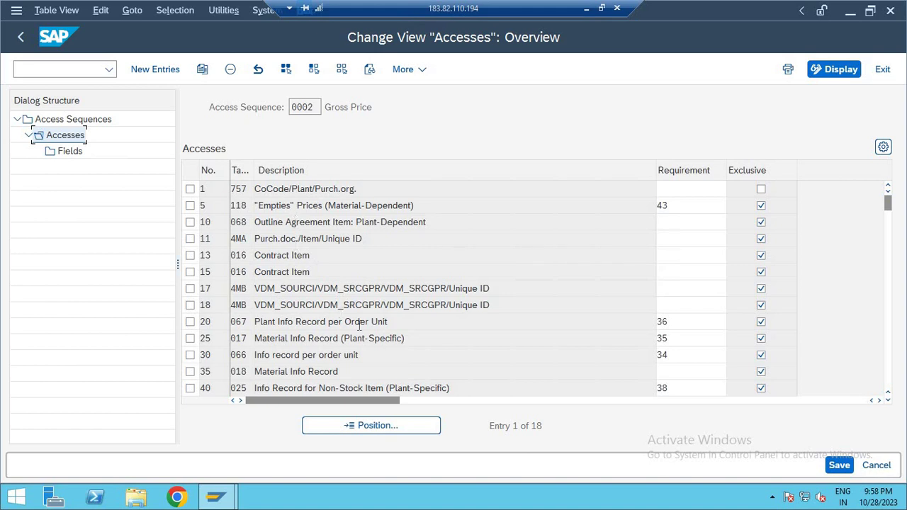
key(Down)
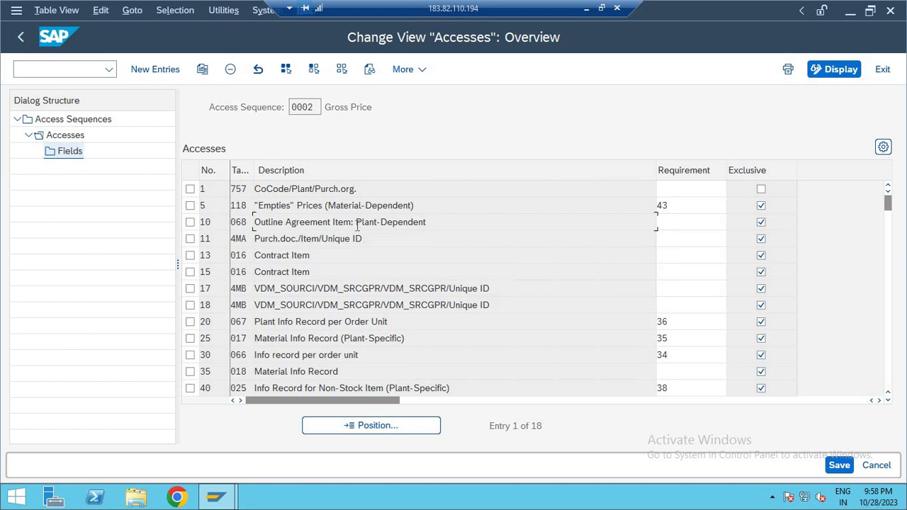
scroll(357, 225, down, 4)
scroll(358, 225, up, 4)
click(190, 206)
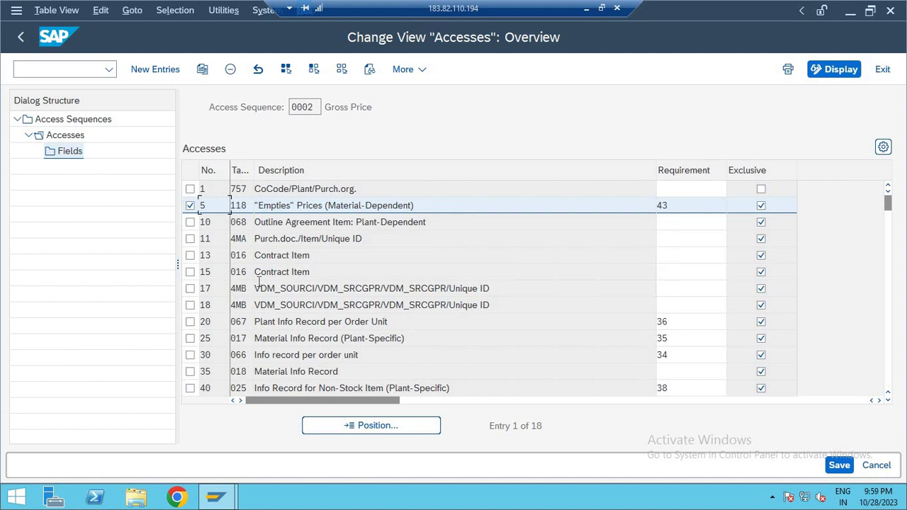
key(F12)
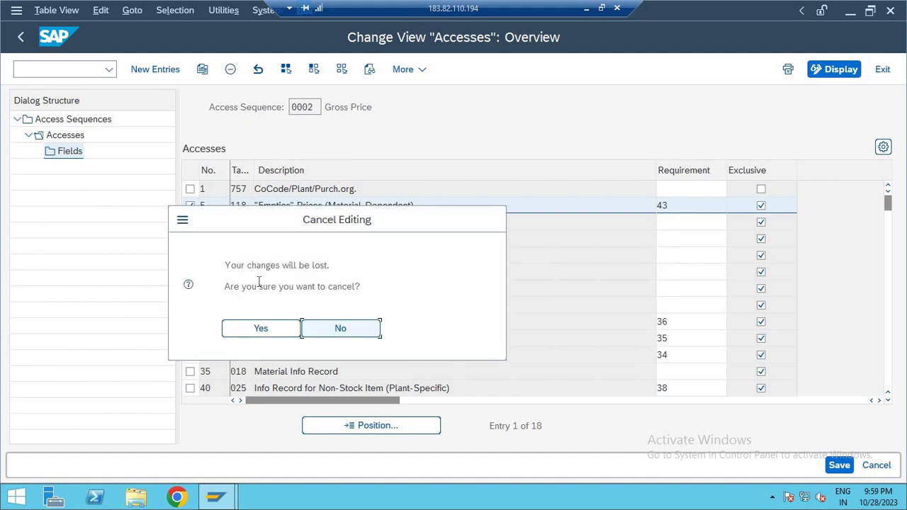
click(259, 327)
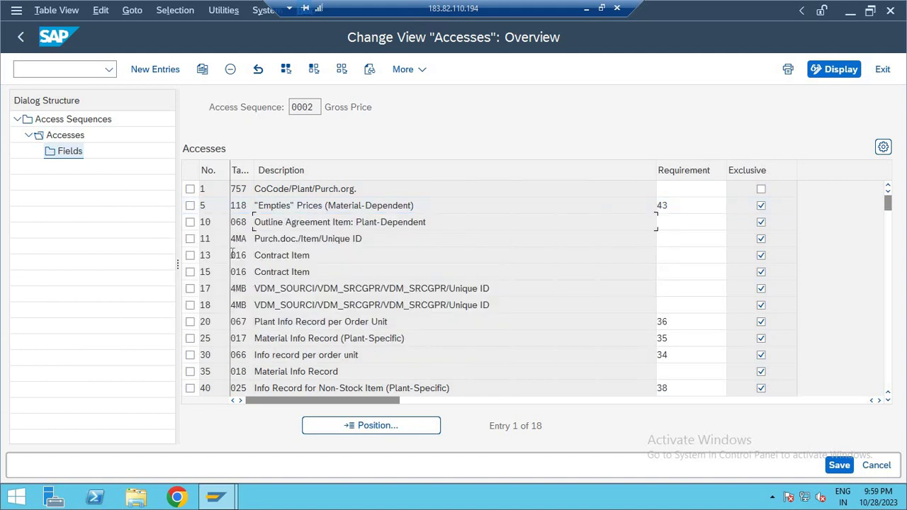
click(22, 38)
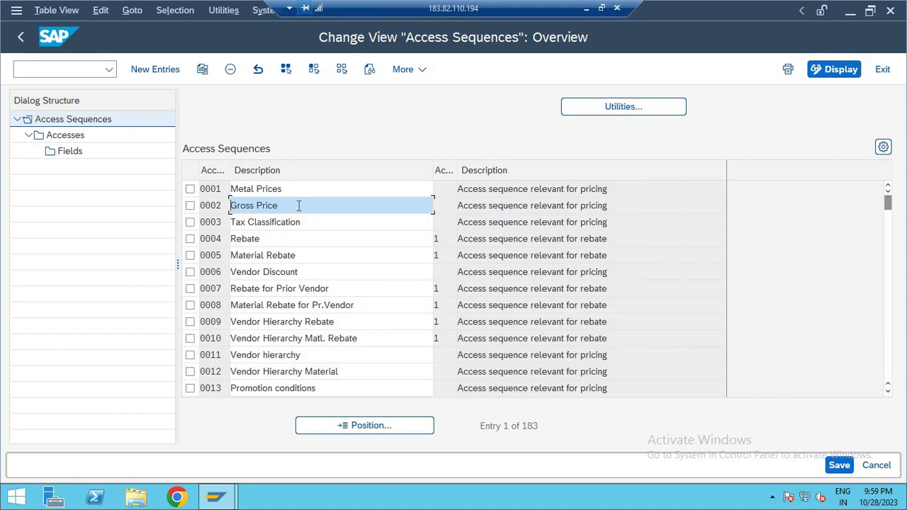
Start a new access sequence entry with the key DLX.
click(158, 69)
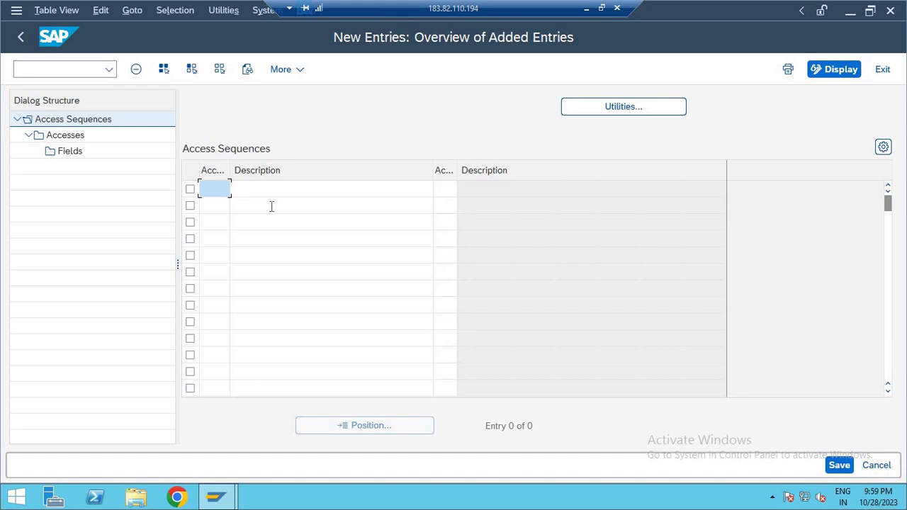
text(DLX)
key(Tab)
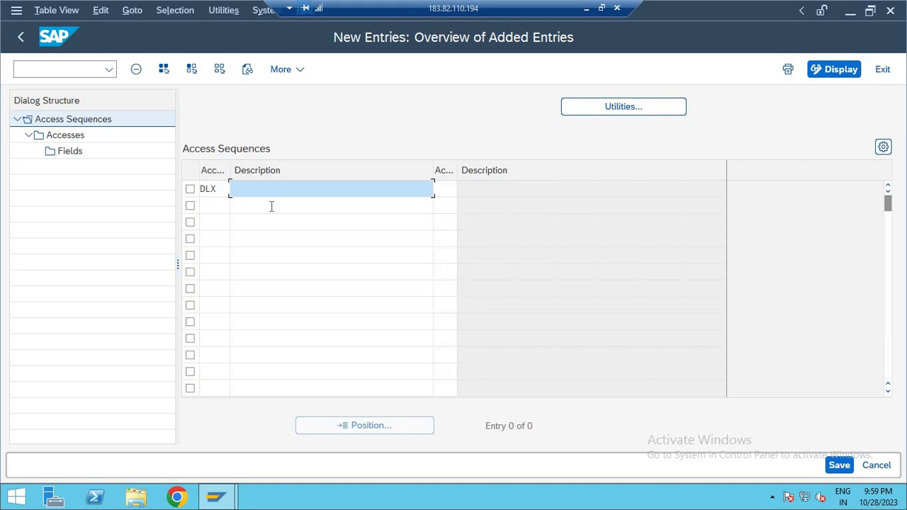
text(ACCESS E)
key(BackSpace)
text(SEQUENCES FOR )
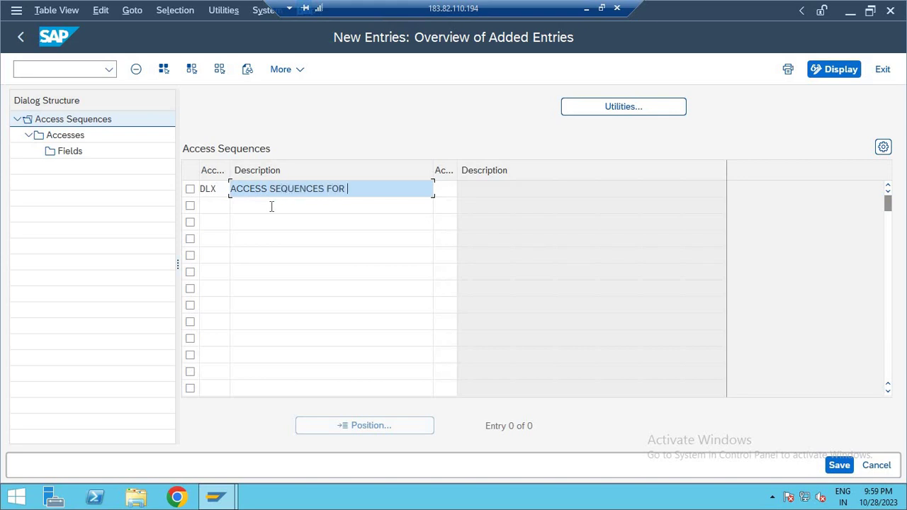
text(DXL)
key(BackSpace)
key(BackSpace)
key(BackSpace)
key(BackSpace)
key(BackSpace)
key(BackSpace)
key(BackSpace)
key(BackSpace)
key(BackSpace)
key(BackSpace)
key(BackSpace)
key(BackSpace)
key(BackSpace)
key(BackSpace)
key(BackSpace)
key(BackSpace)
key(BackSpace)
key(BackSpace)
key(BackSpace)
key(BackSpace)
Describe access sequence DLX as GROSS PRICE VALUE and save it under the SAP PRICING DETAILS workbench request, confirming the new task.
text(GRO)
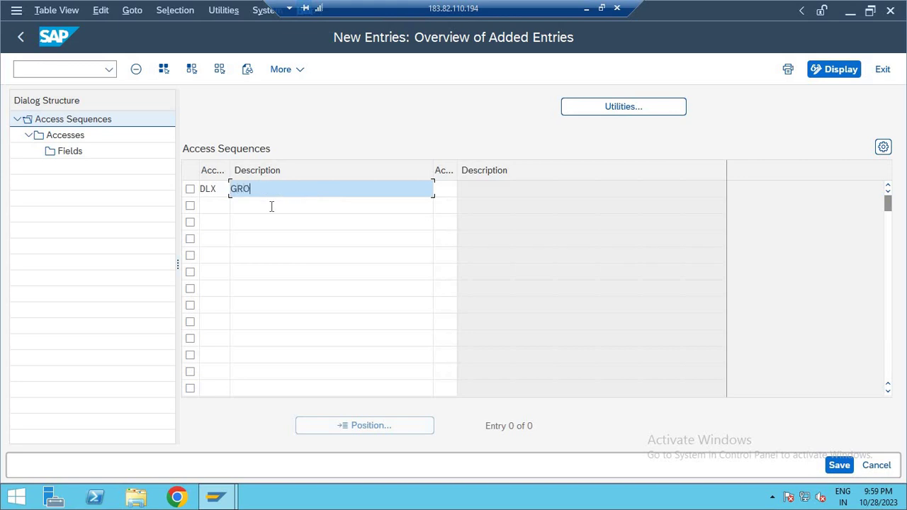
text(SS PRICE VALUE)
key(Return)
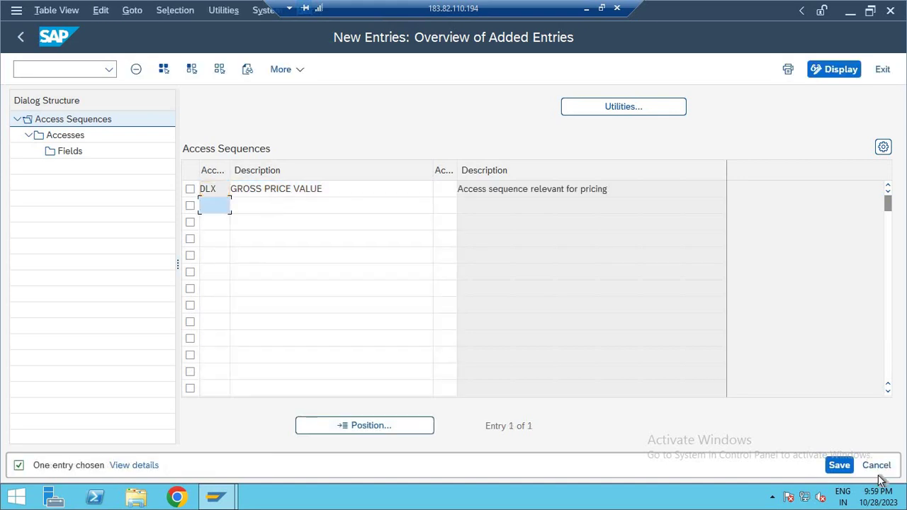
click(839, 465)
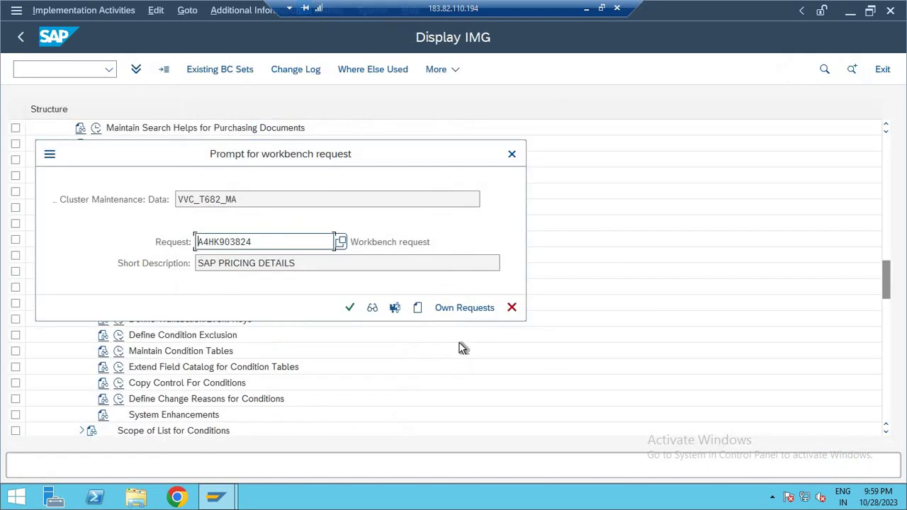
click(349, 307)
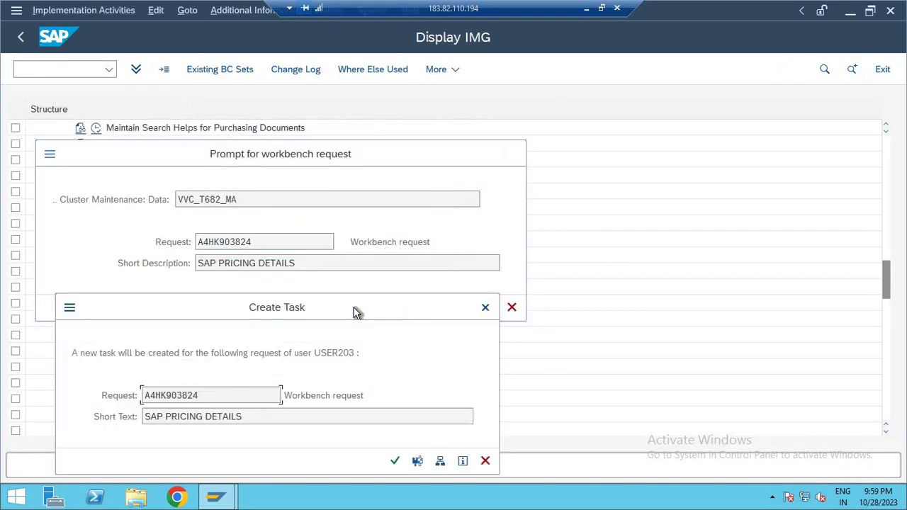
key(Return)
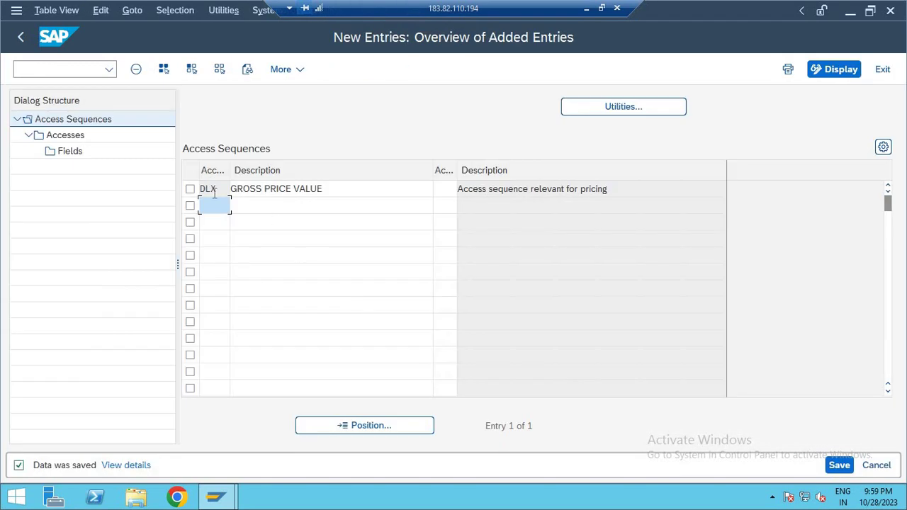
Select access sequence DLX and open its accesses.
click(190, 189)
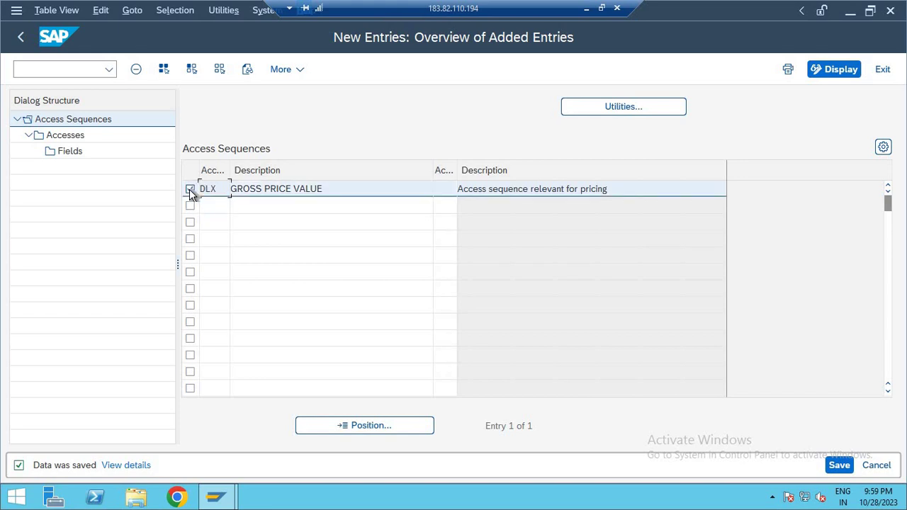
click(65, 136)
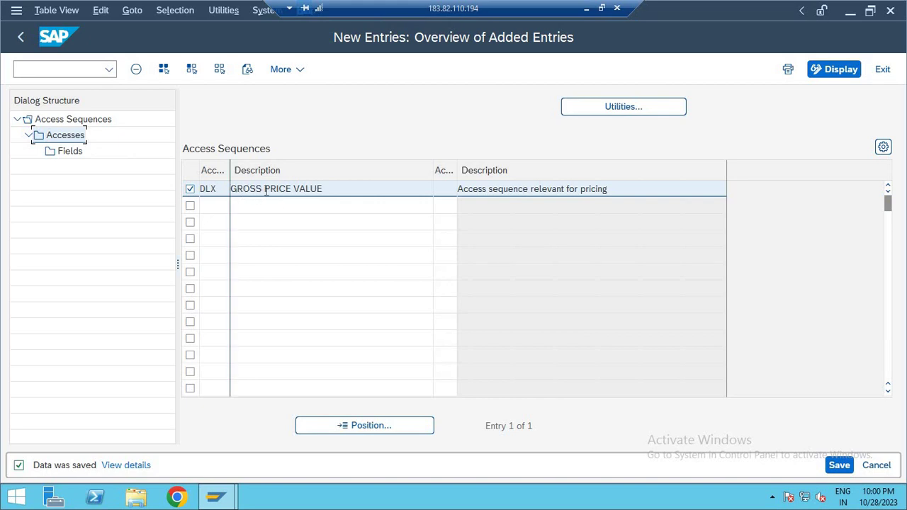
double_click(69, 138)
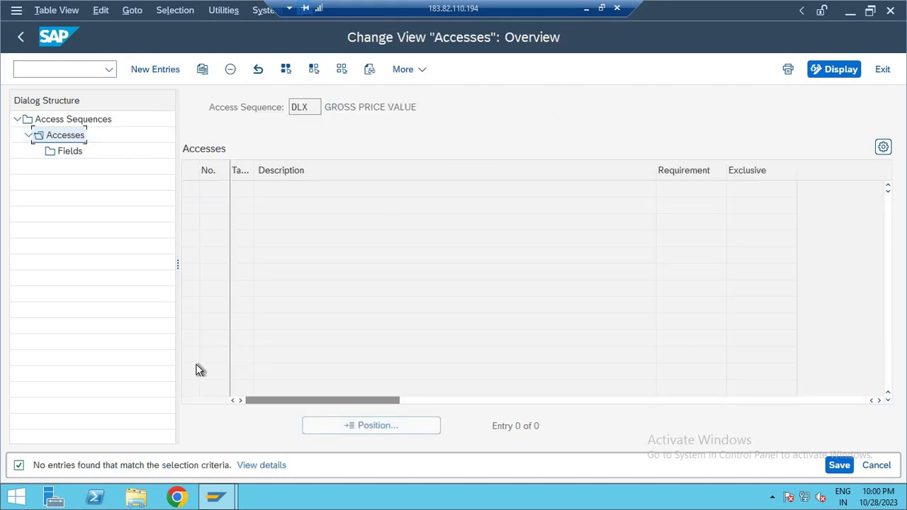
Start a new access for DLX with number 1, widening the Table Number column.
click(155, 70)
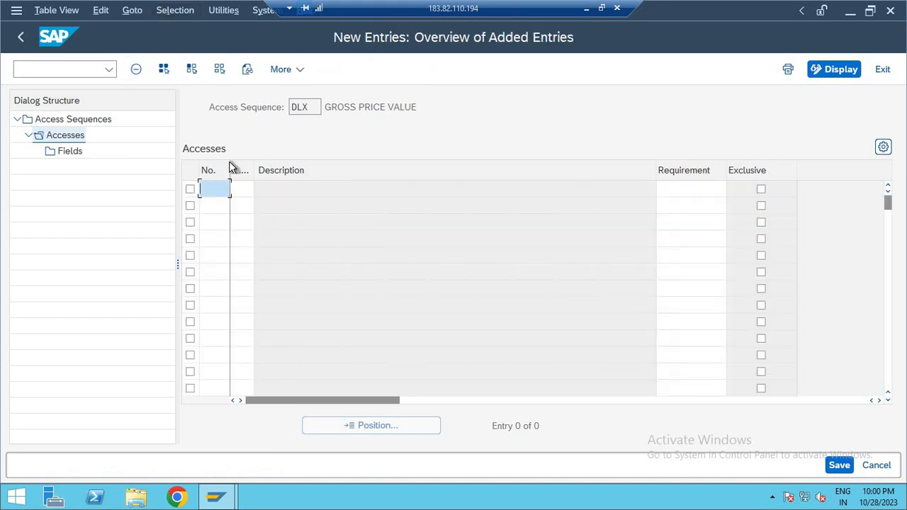
drag(254, 173, 299, 177)
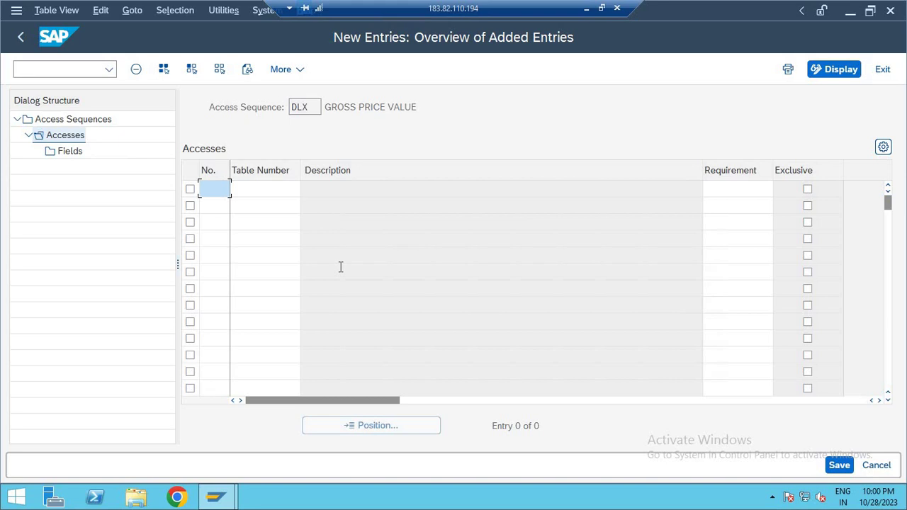
text(1)
key(Tab)
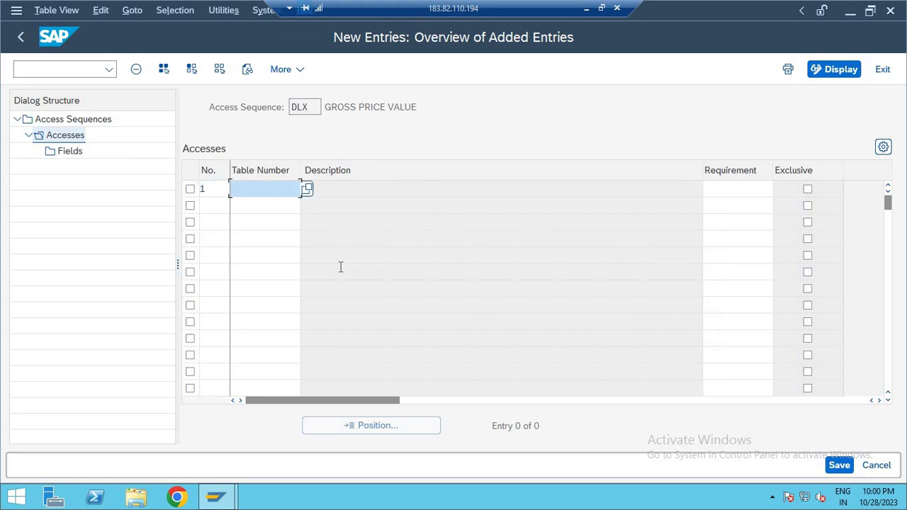
Search the table number value list for condition table 790.
text(790)
click(308, 188)
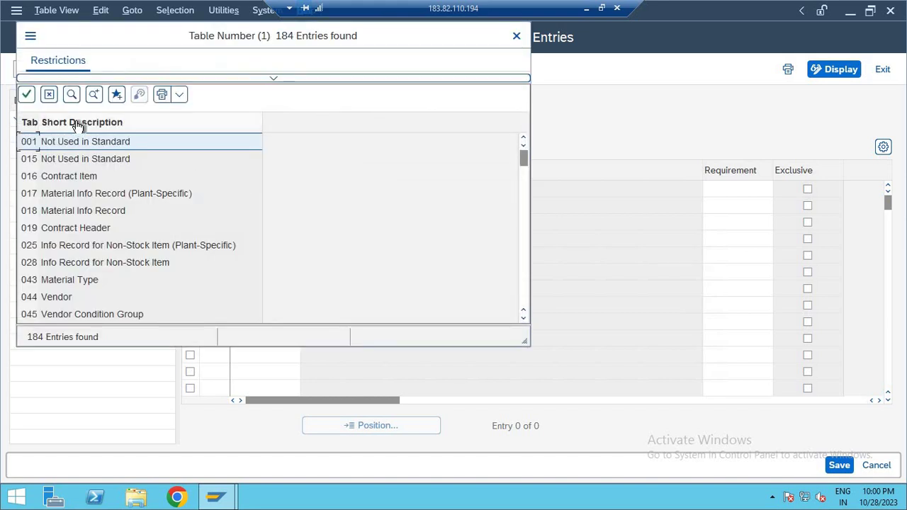
click(72, 95)
text(79)
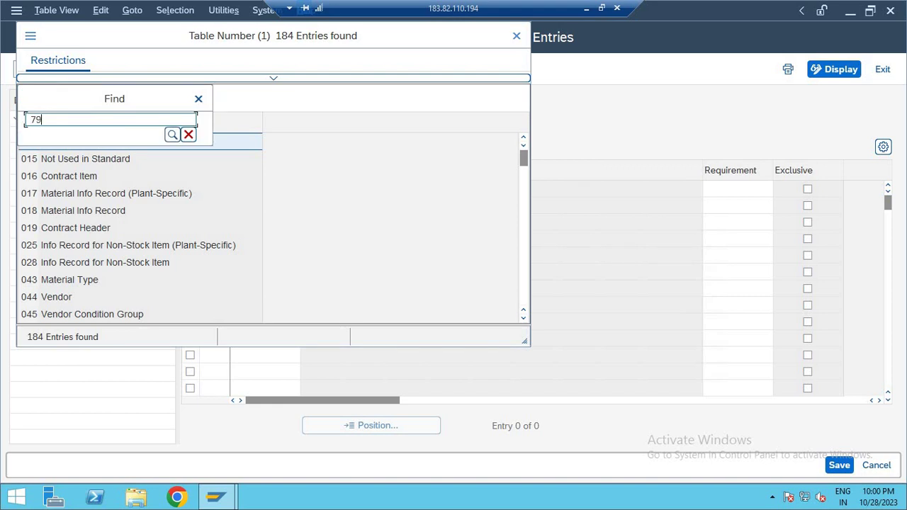
text(0)
key(Return)
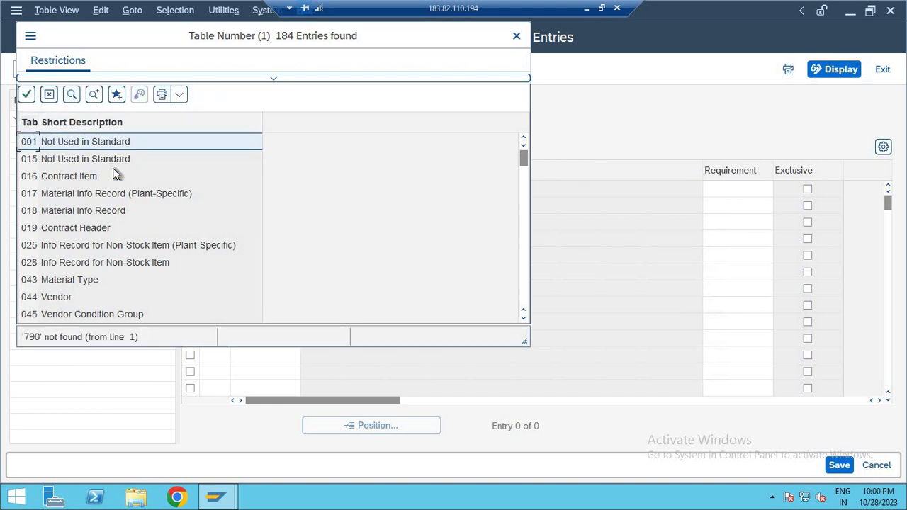
Assign condition table 960 (CoCode/Plant/Purch.org.) to access 1 from the value list and accept the entry despite the namespace warning.
key(Down)
key(Down)
key(Down)
key(Down)
key(Down)
key(Down)
key(Down)
key(Down)
key(Down)
key(Down)
key(Down)
key(Down)
key(Down)
key(Down)
key(Down)
key(Down)
key(Down)
key(Down)
key(Down)
key(Down)
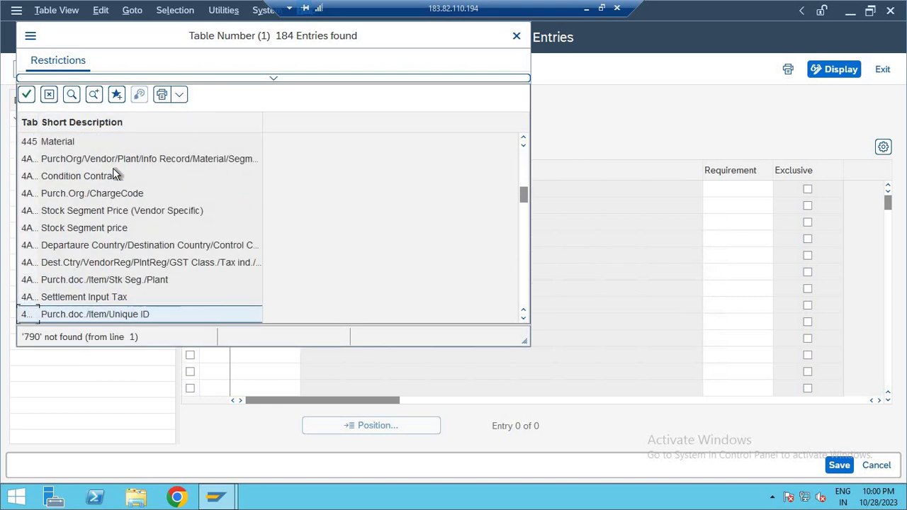
key(Down)
key(Down)
key(Down)
key(Down)
key(Down)
key(Down)
key(Down)
key(Down)
key(Down)
key(Down)
key(Down)
key(Down)
key(Down)
key(Down)
key(Down)
key(Down)
key(Down)
key(Down)
key(Down)
key(Down)
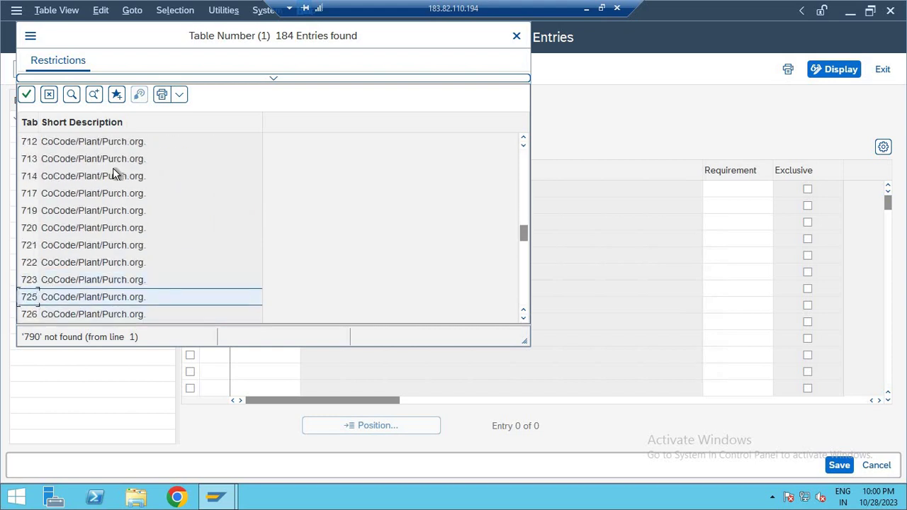
key(Down)
key(Down)
key(Down)
key(Down)
key(Down)
key(Down)
key(Down)
key(Down)
key(Down)
key(Down)
key(Down)
key(Down)
key(Down)
key(Down)
key(Down)
key(Down)
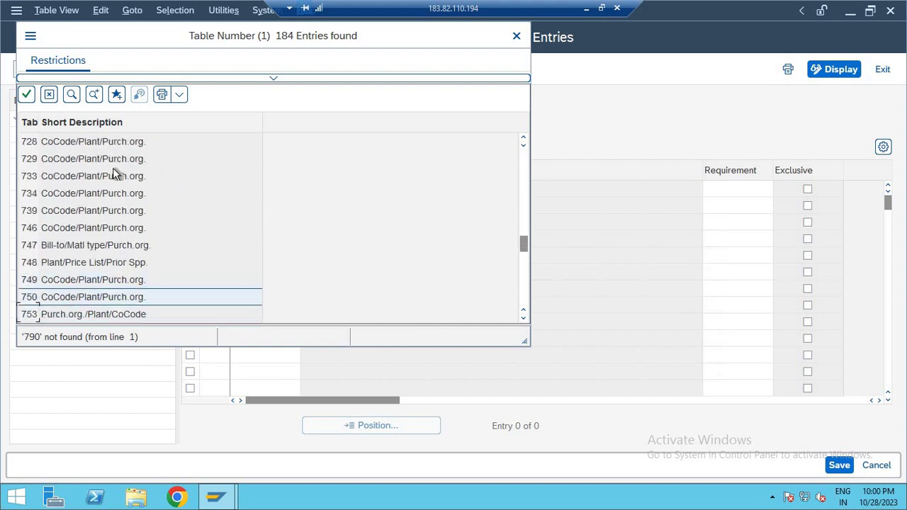
key(Down)
key(Down)
key(Down)
key(Down)
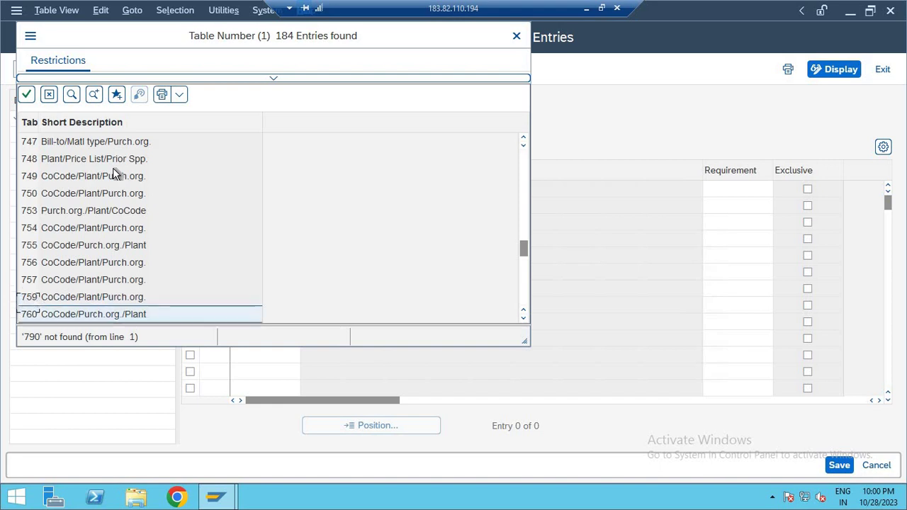
key(Down)
key(Down)
key(Down)
key(Down)
key(Down)
key(Down)
key(Down)
key(Down)
key(Down)
key(Down)
key(Down)
key(Down)
key(Down)
key(Down)
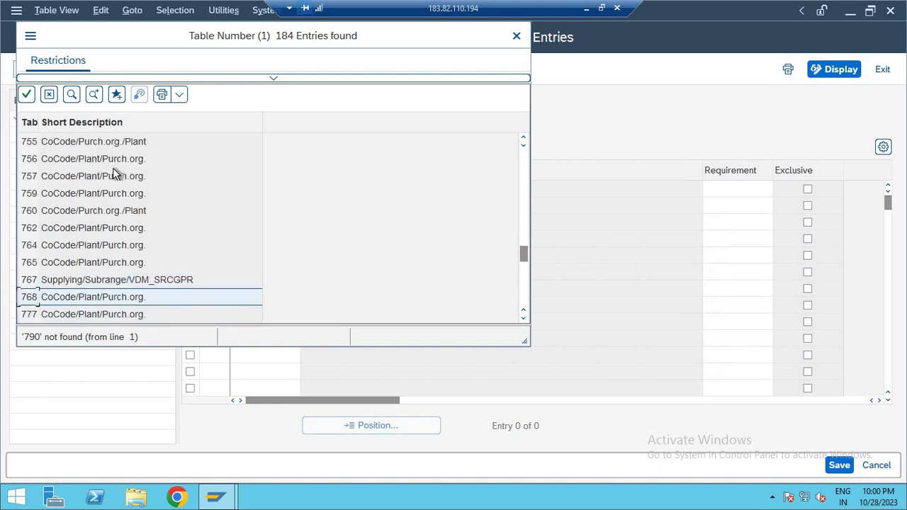
key(Up)
key(Up)
key(Up)
key(Up)
key(Up)
key(Up)
key(Up)
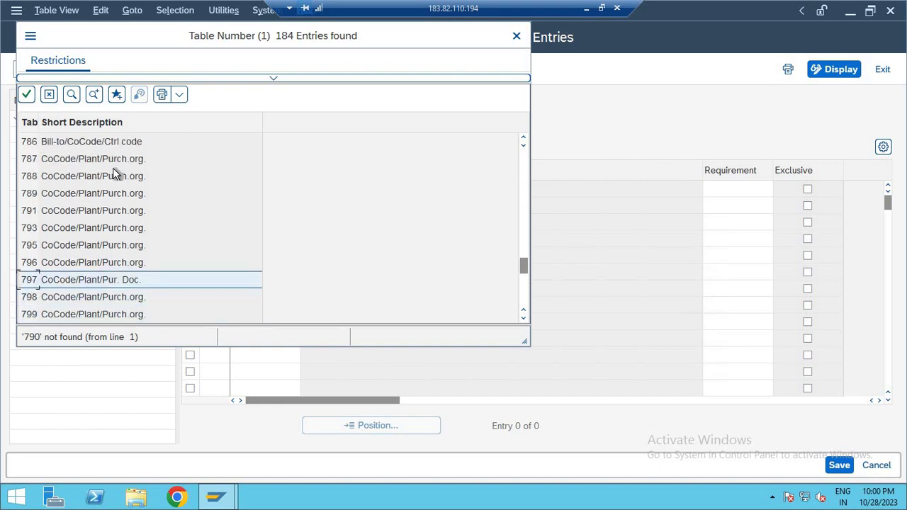
key(Down)
key(Down)
key(Down)
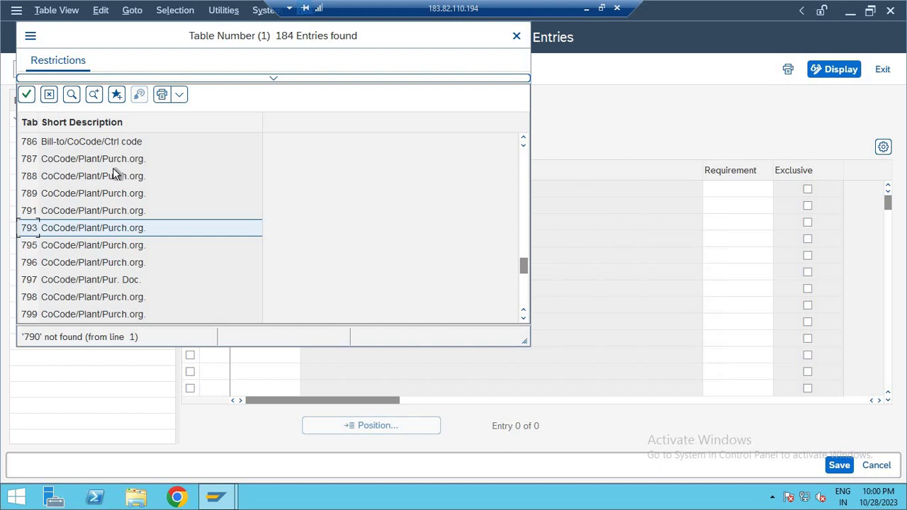
key(Up)
key(Up)
key(Up)
key(Up)
key(Up)
key(Up)
key(Up)
key(Up)
key(Up)
key(Up)
key(Up)
key(Up)
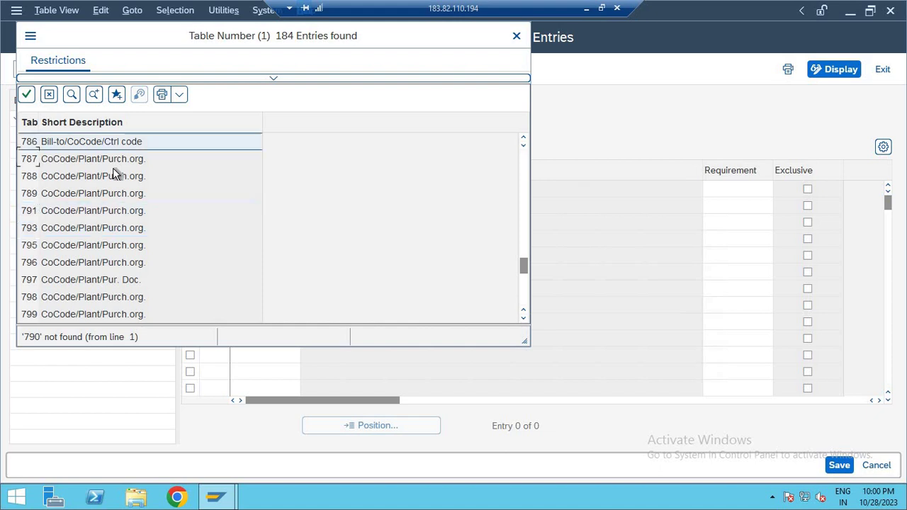
key(Down)
key(Down)
key(Down)
key(Down)
key(Down)
key(Down)
key(Down)
key(Down)
key(Down)
key(Down)
key(Down)
key(Down)
key(Down)
key(Down)
key(Down)
key(Down)
key(Down)
key(Down)
key(Down)
key(Down)
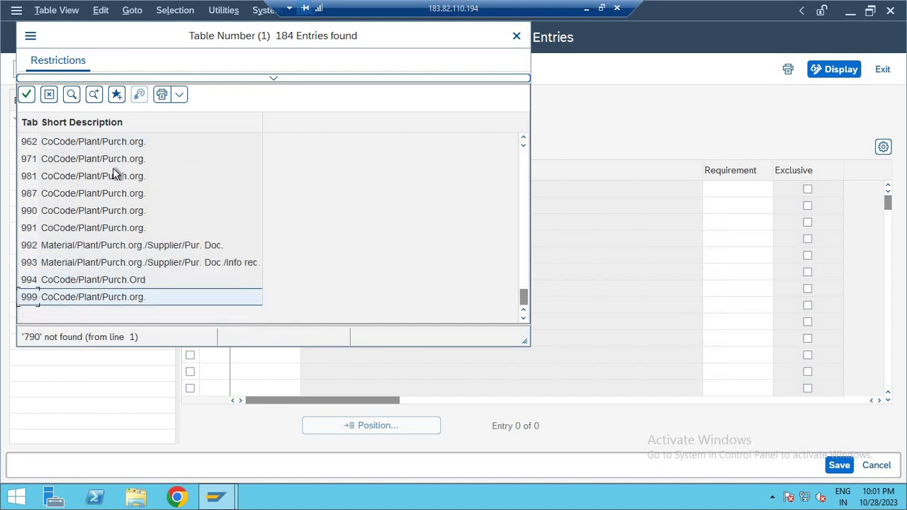
key(Up)
key(Up)
key(Up)
key(Up)
key(Up)
key(Up)
key(Up)
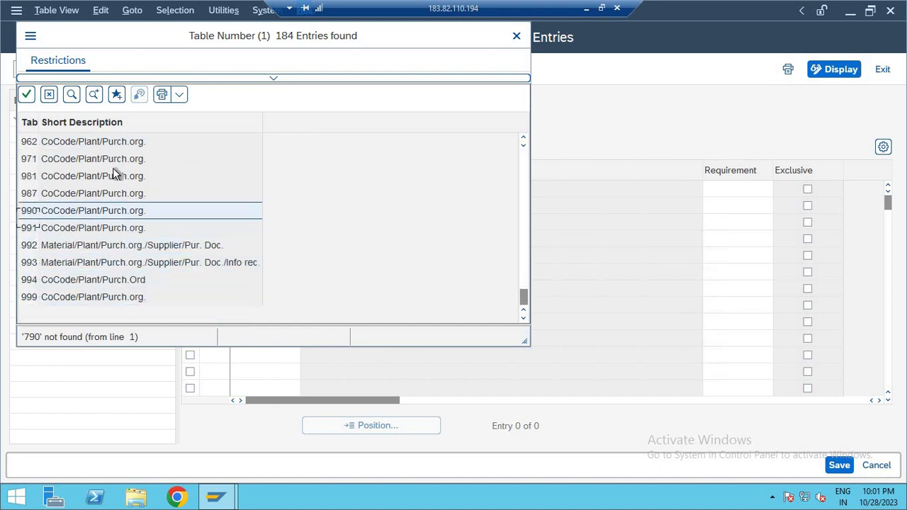
key(Up)
key(Up)
key(Up)
key(Up)
key(Down)
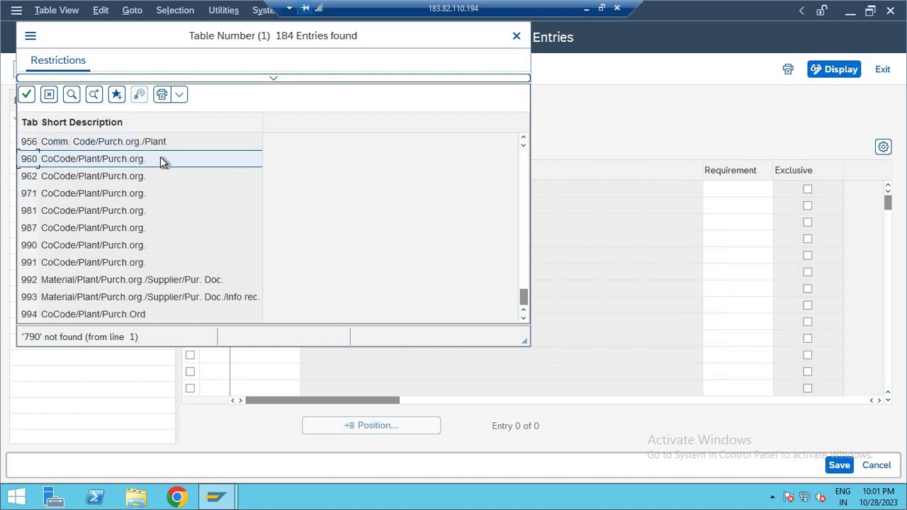
double_click(130, 162)
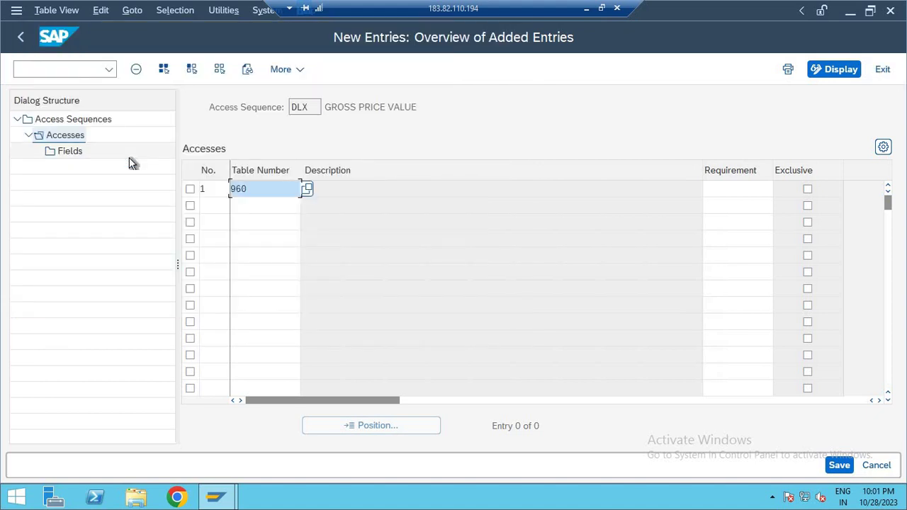
key(Return)
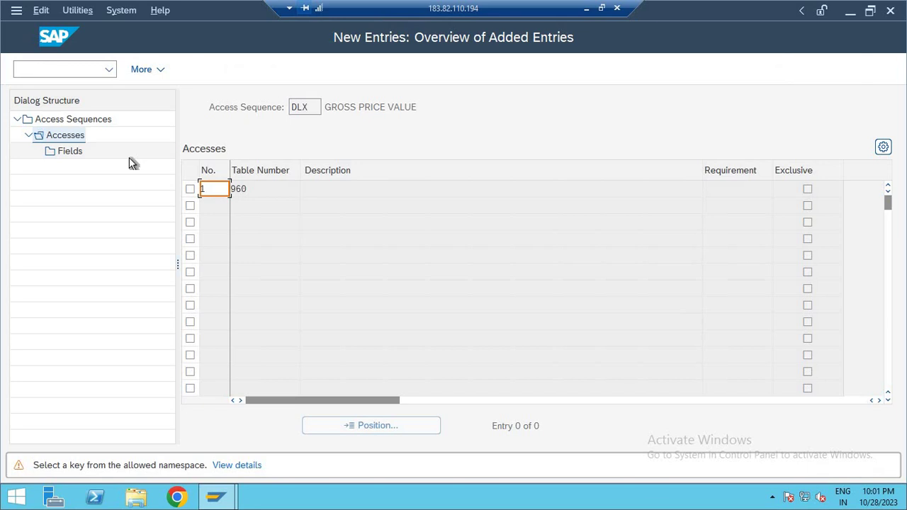
key(Return)
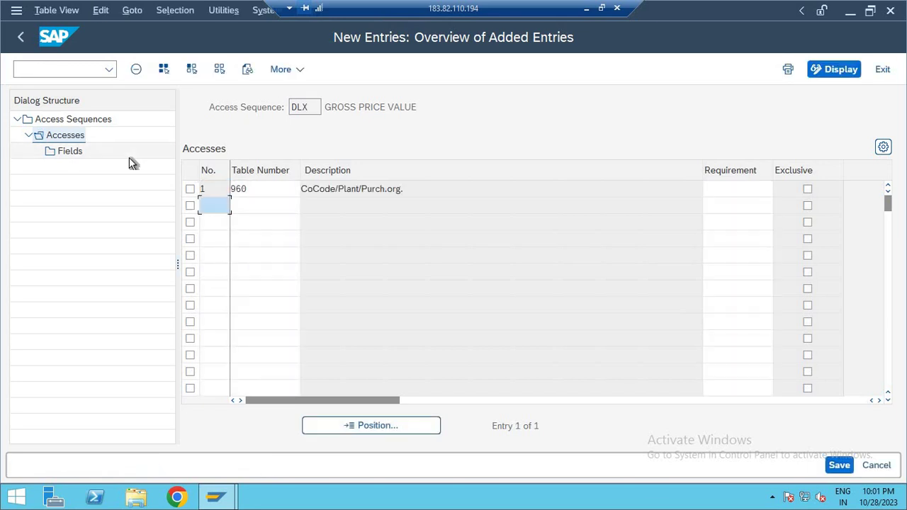
Try to save the access with table 960 under DLX, acknowledging the field assignment message.
click(214, 188)
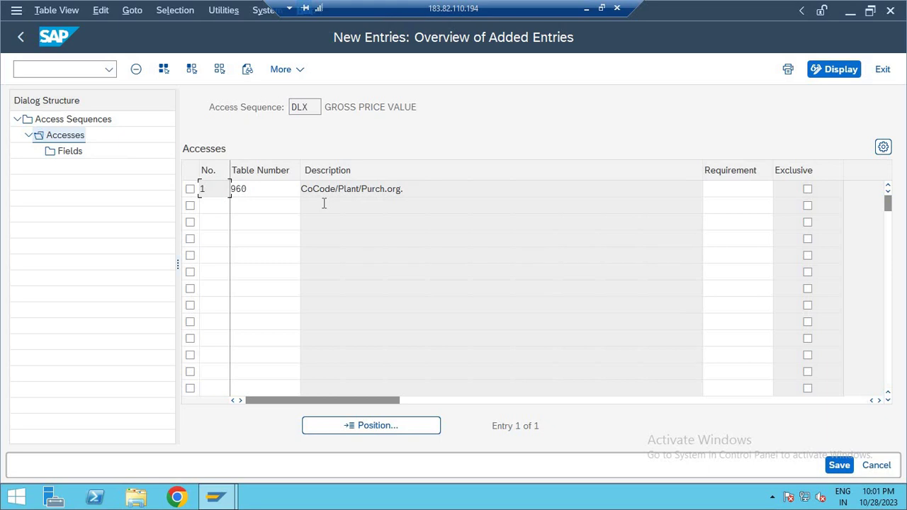
click(839, 466)
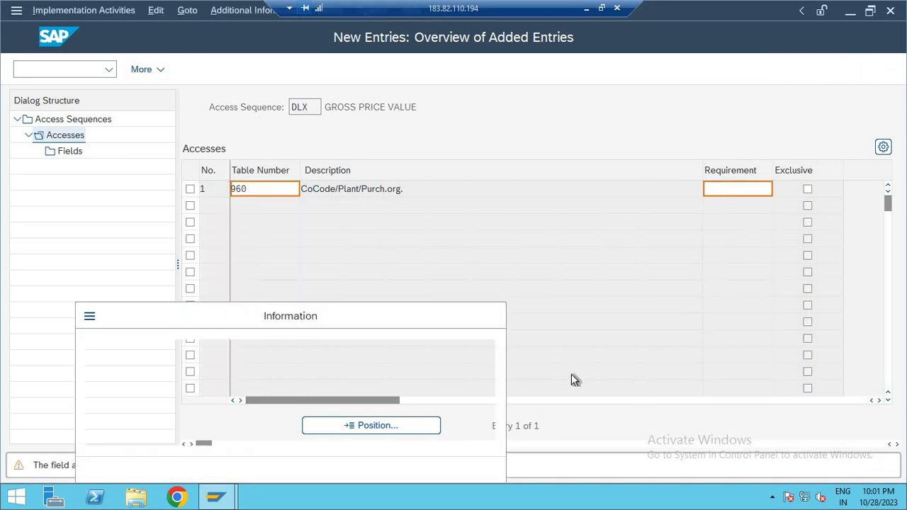
key(Return)
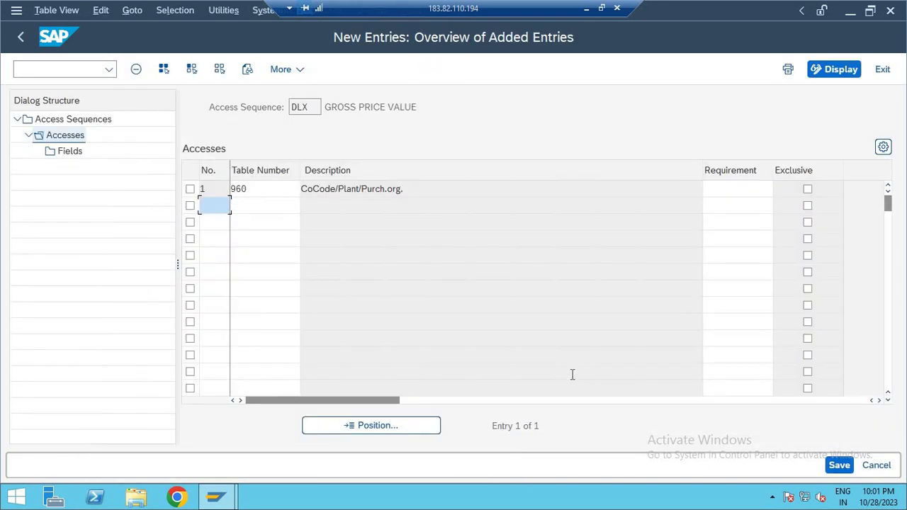
Try to open the fields of access 1 with table 960, cancelling the editing at the field assignment warning.
click(191, 190)
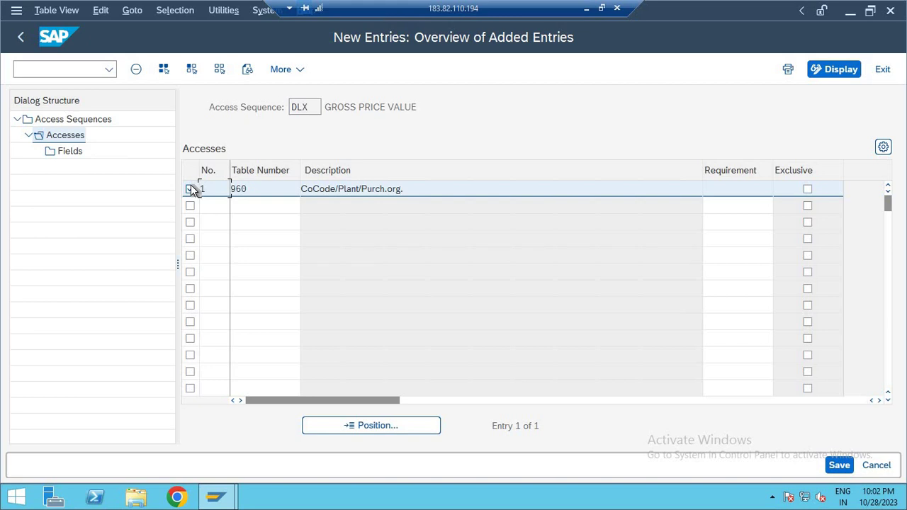
click(190, 189)
click(71, 151)
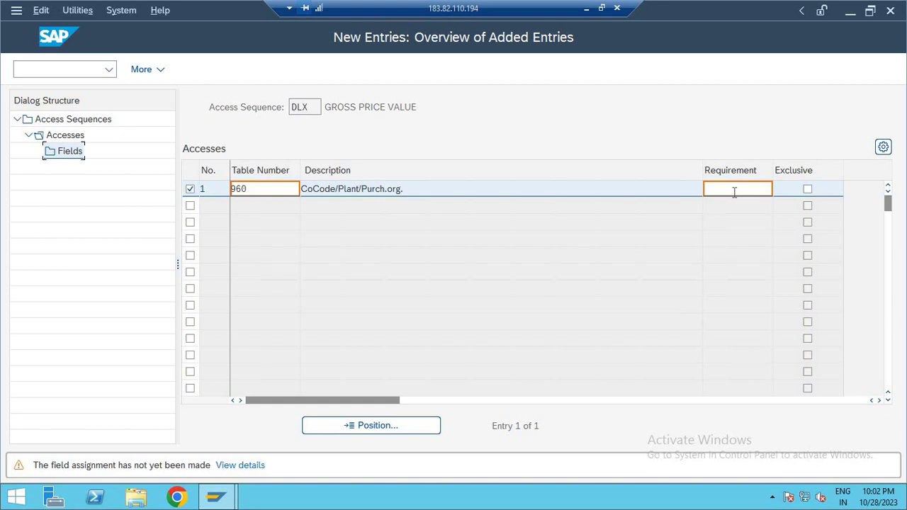
key(Escape)
key(Left)
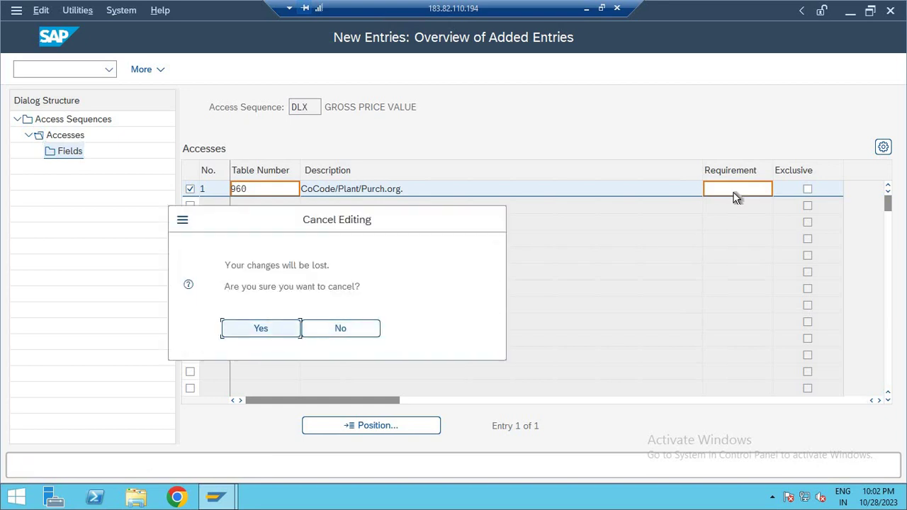
key(Return)
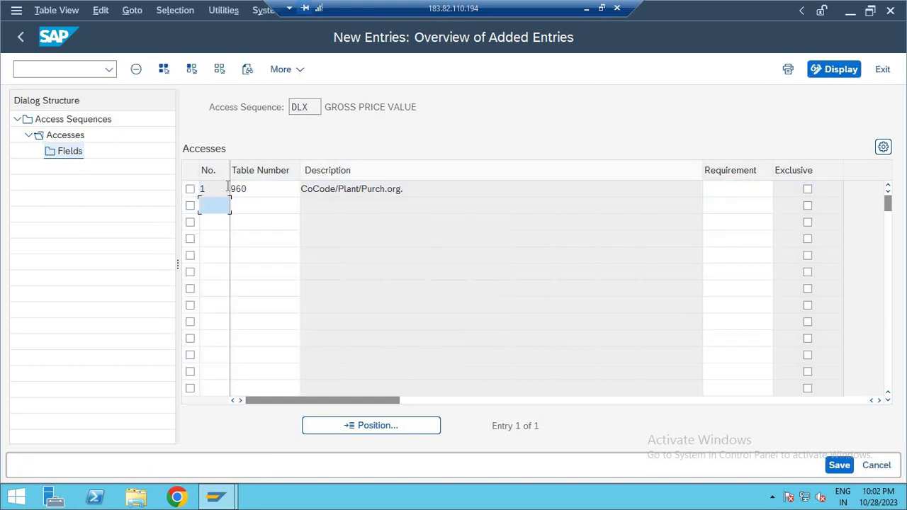
Select access 1 again, retry opening its fields and return to the Accesses overview.
click(190, 190)
double_click(73, 151)
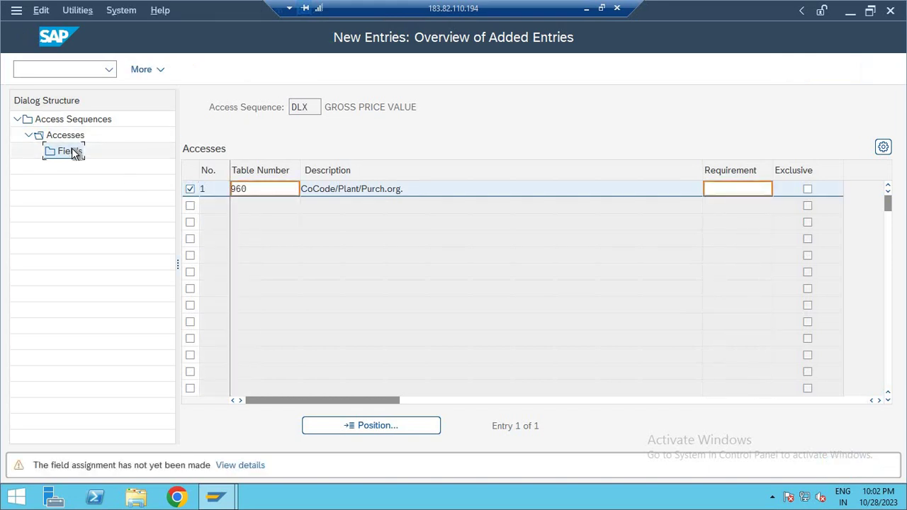
click(71, 137)
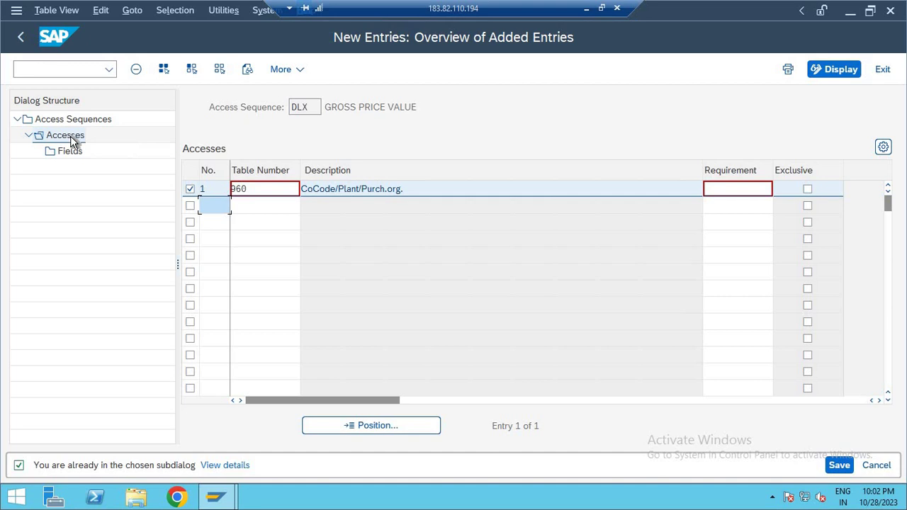
click(71, 138)
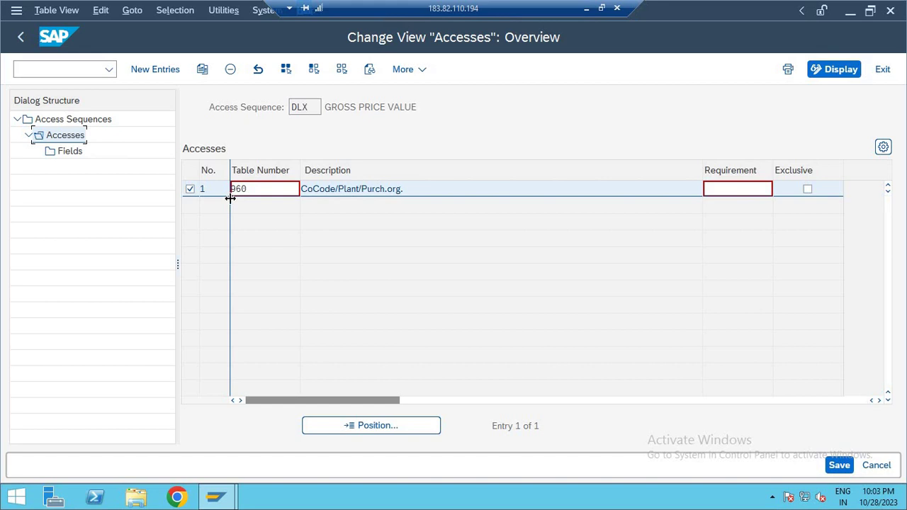
Reopen the accesses of access sequence DLX and request the fields of access 1 with table 960.
key(F3)
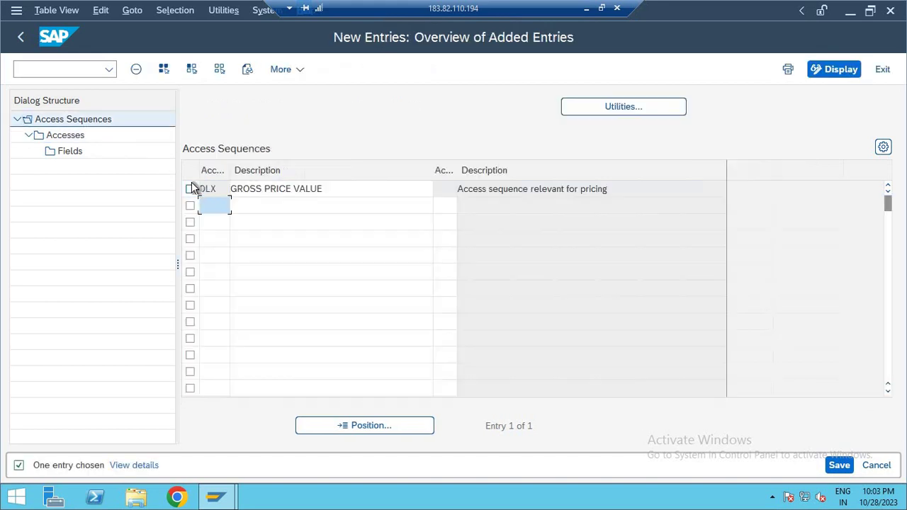
click(190, 189)
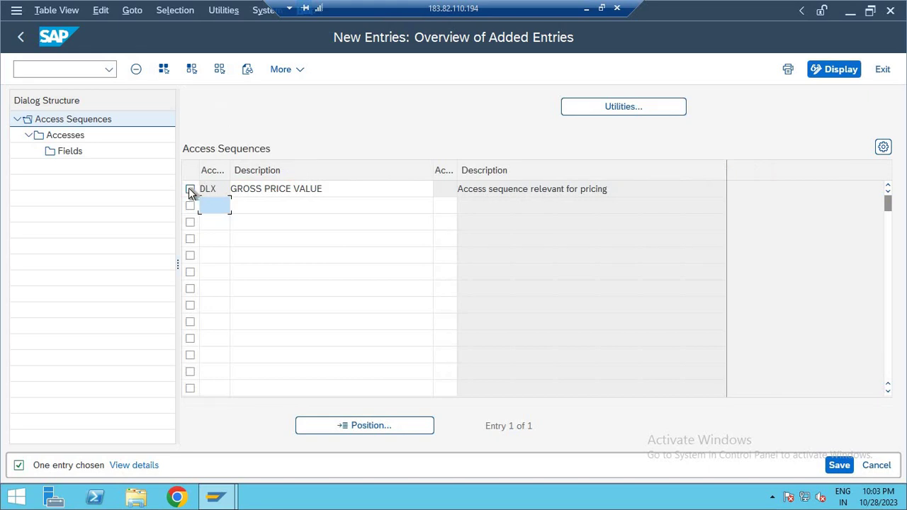
click(78, 140)
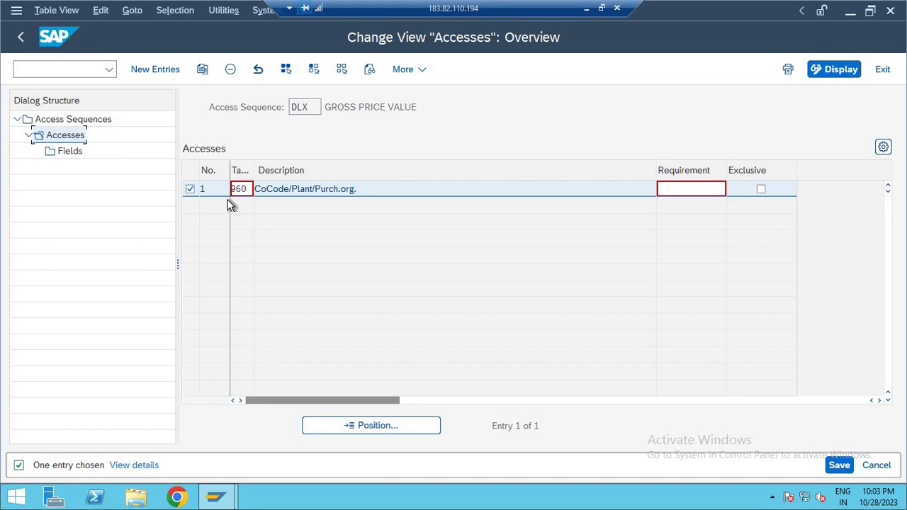
double_click(49, 157)
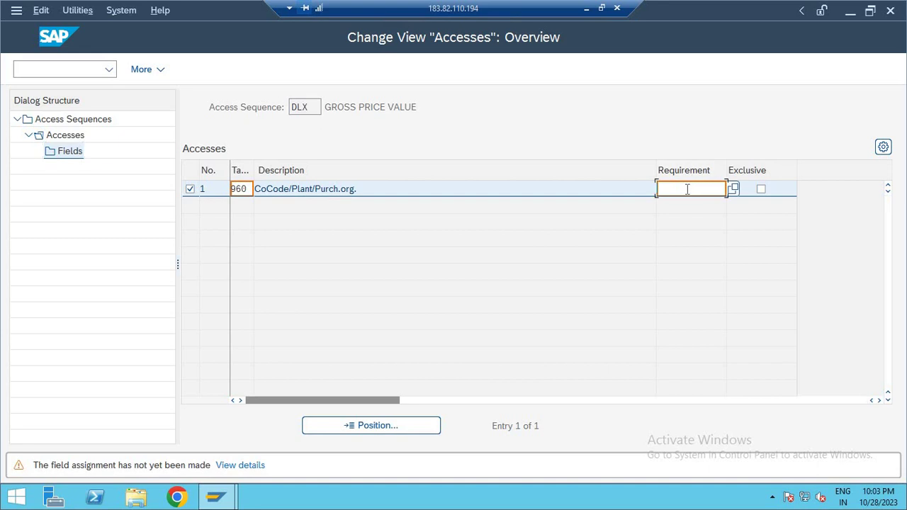
Set the requirement of access 1 to routine 2 (Item with pricing), accept the SAP entry warning and continue to its fields.
click(732, 192)
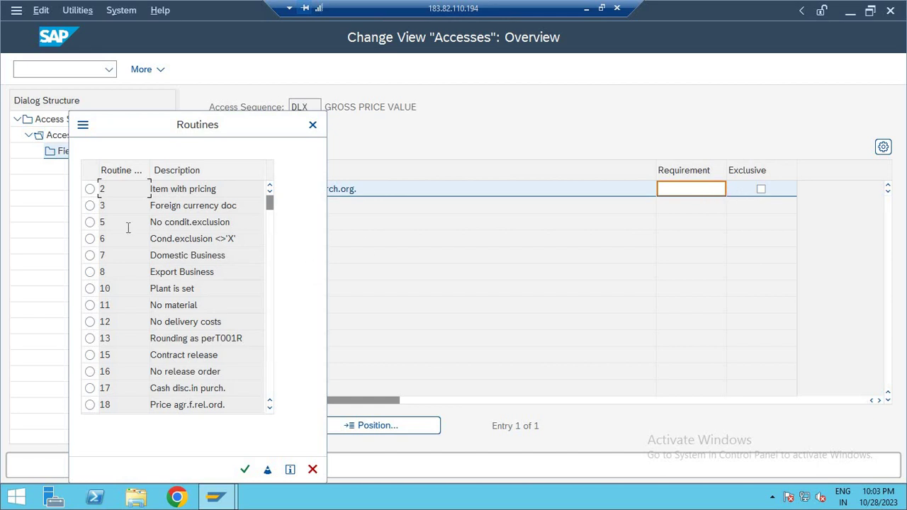
click(91, 189)
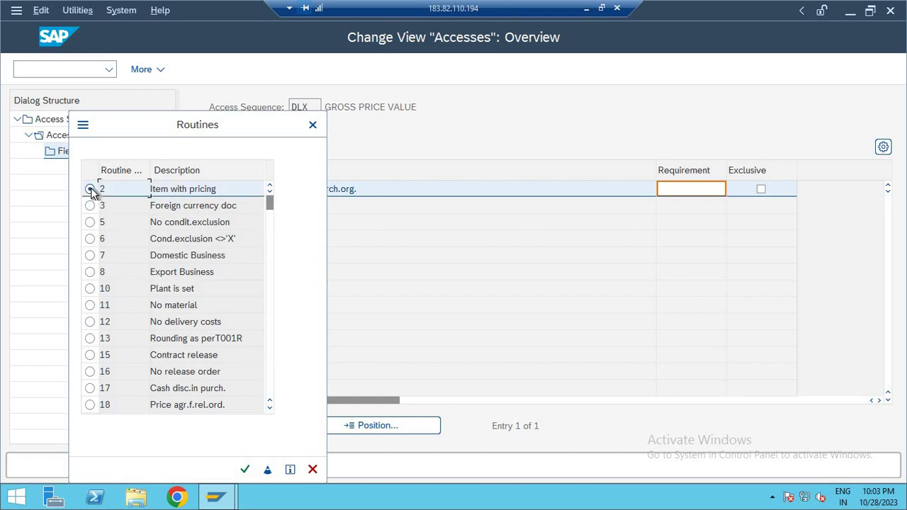
double_click(91, 189)
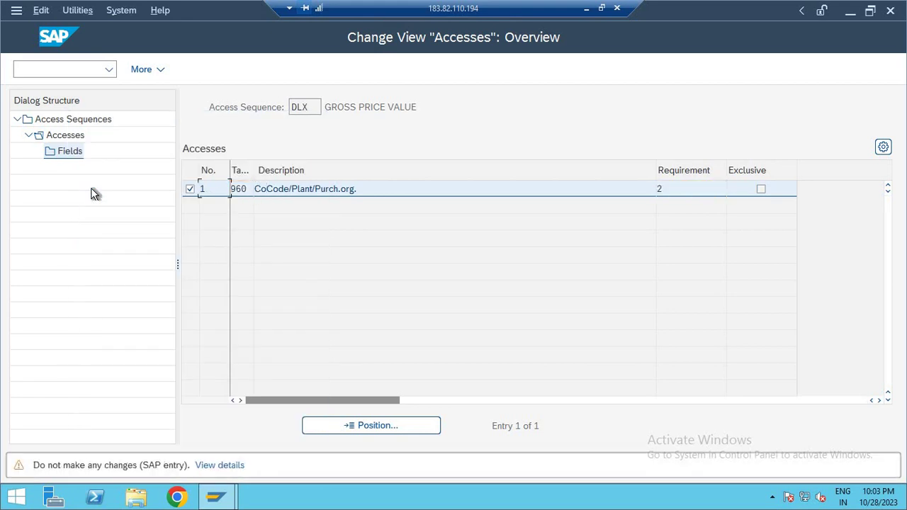
key(Return)
key(Return)
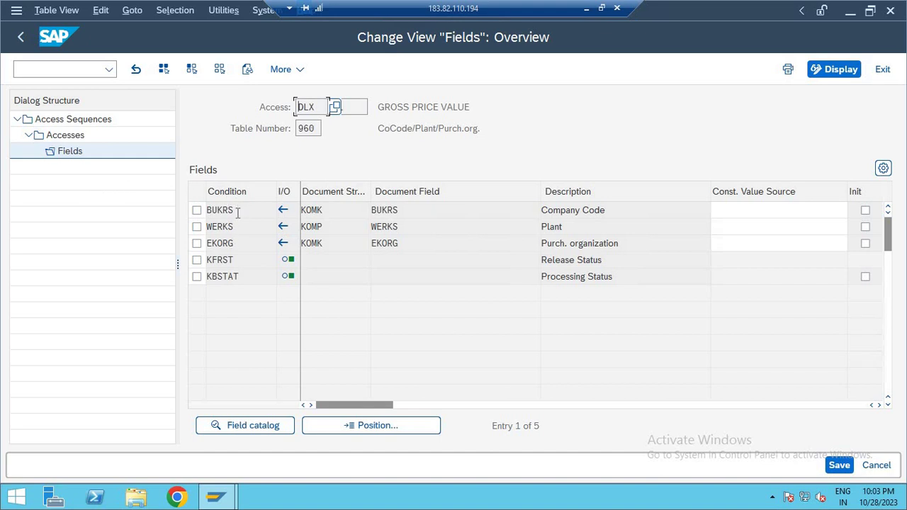
Check the condition fields assigned to table 960 in access 1 of DLX and save the field assignment.
drag(238, 213, 179, 262)
click(223, 245)
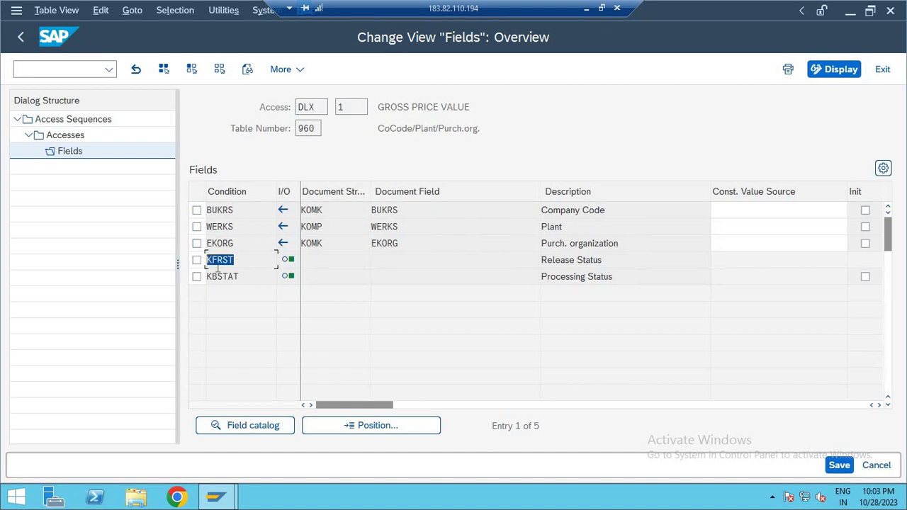
drag(239, 277, 186, 291)
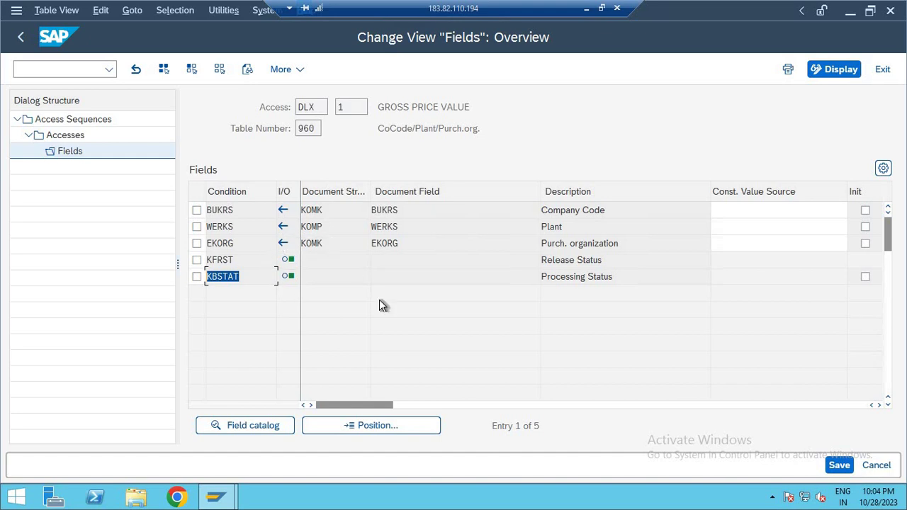
key(ctrl+s)
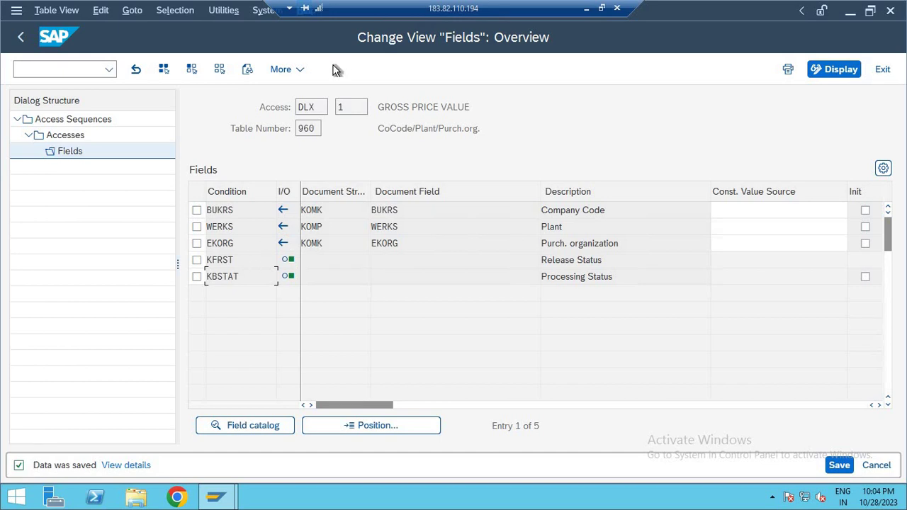
click(317, 107)
double_click(314, 128)
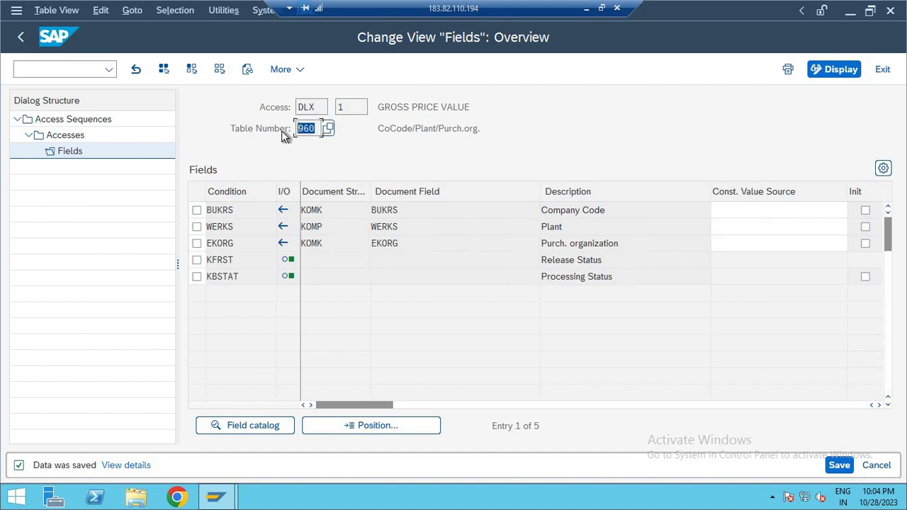
click(357, 108)
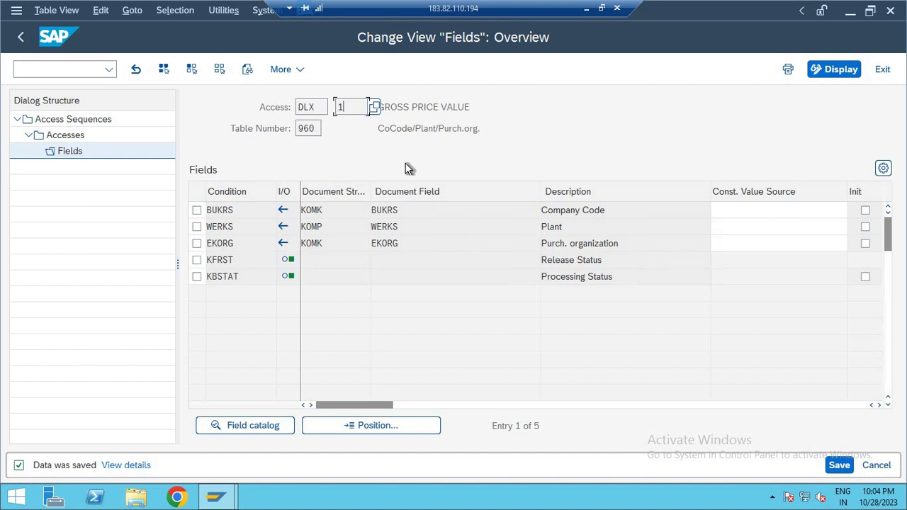
Open field status variant maintenance in a new session and display the field status groups of variant 0000.
click(87, 69)
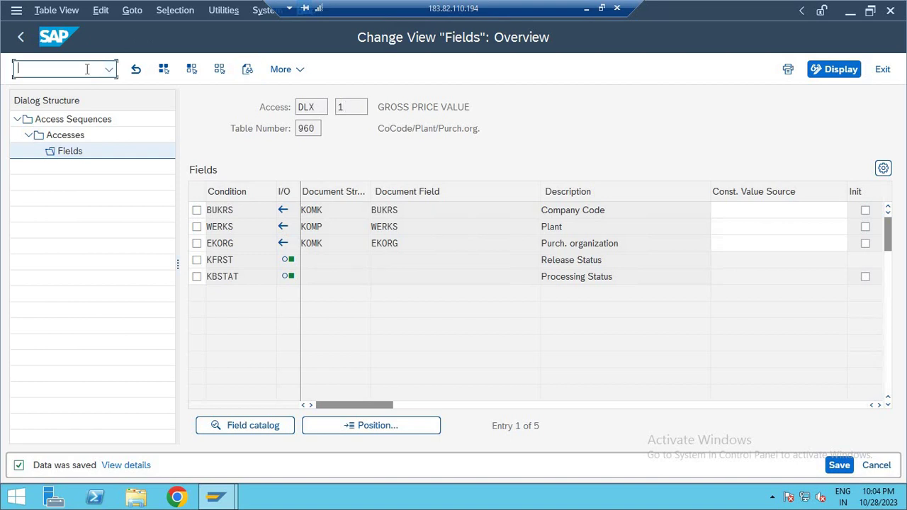
text(/OOBC)
key(Return)
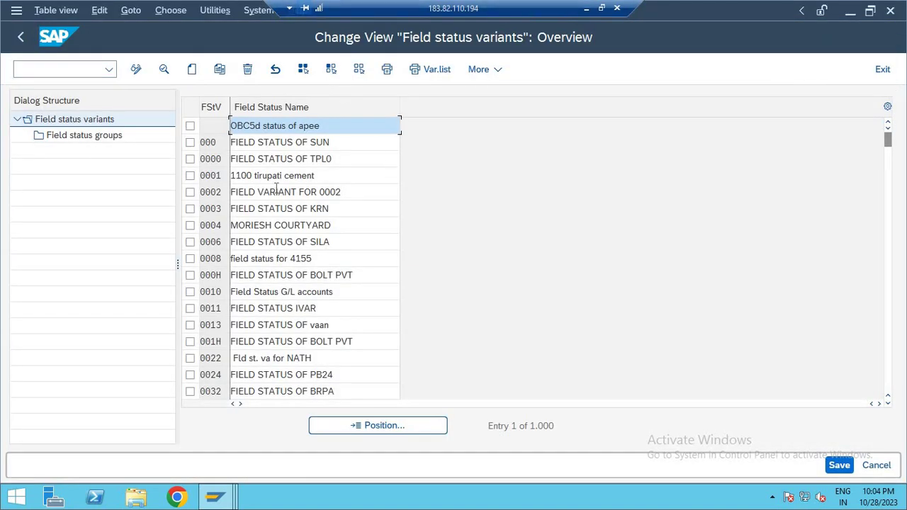
click(190, 159)
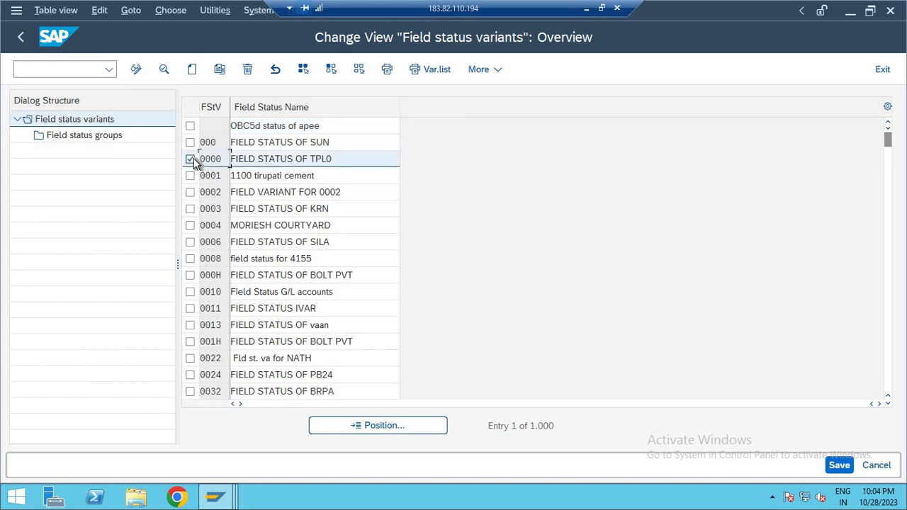
click(118, 139)
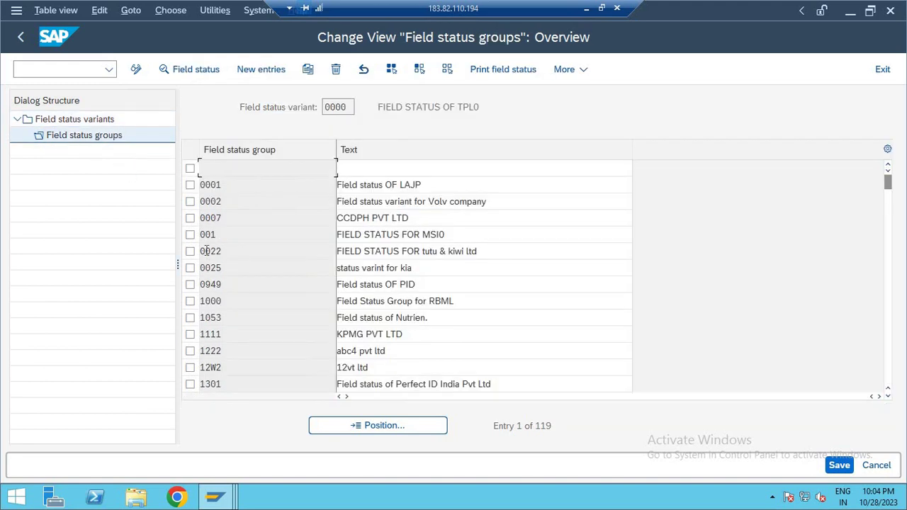
Find field status group MB (Material accounts) in variant 0000 and open its General Data settings.
click(356, 263)
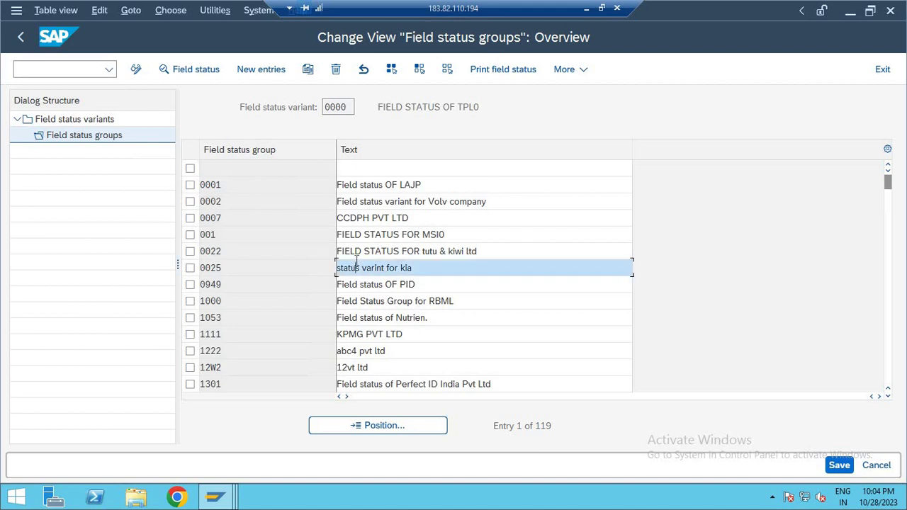
scroll(356, 260, down, 4)
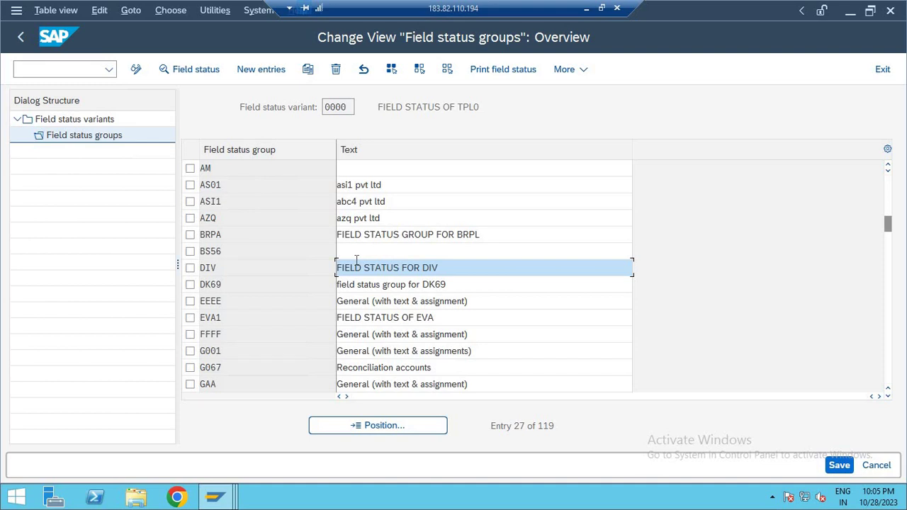
scroll(356, 260, down, 2)
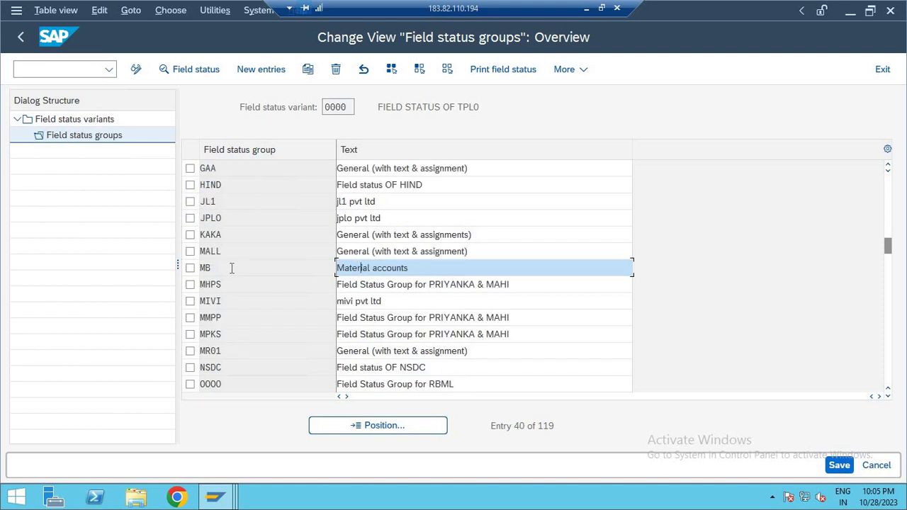
click(189, 268)
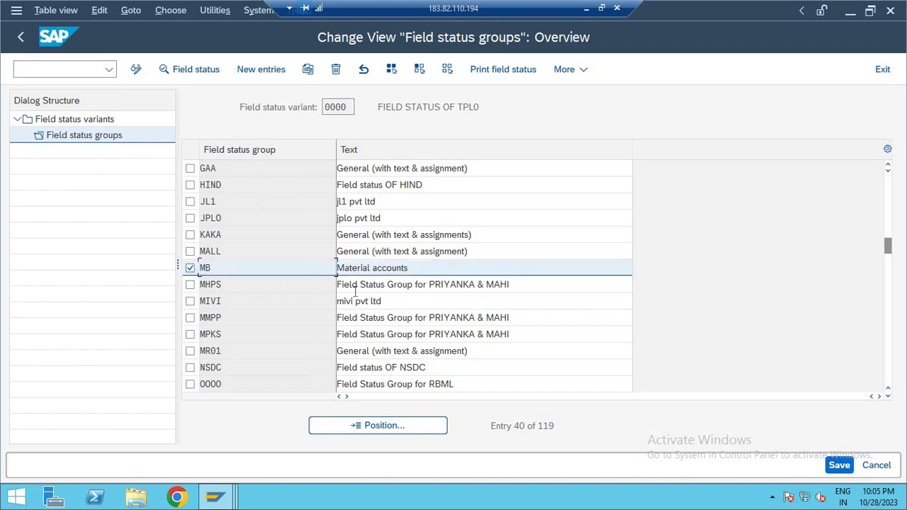
double_click(392, 269)
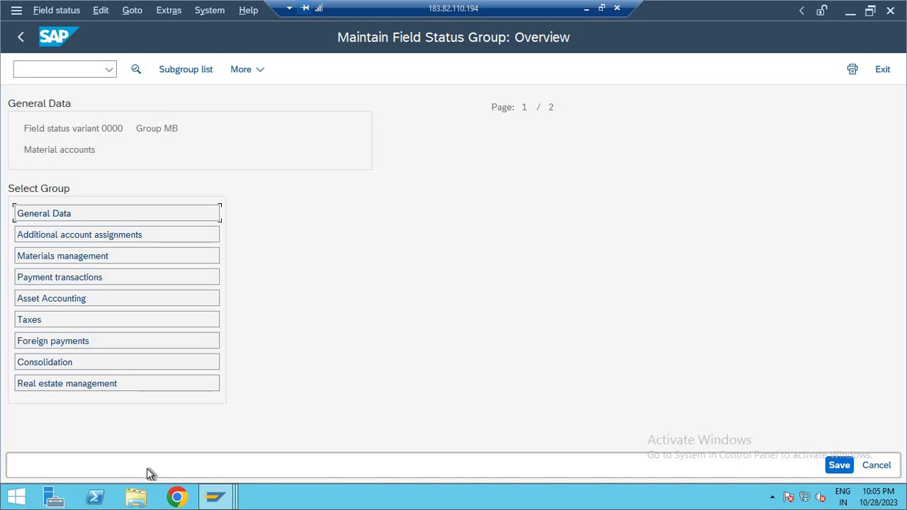
click(91, 213)
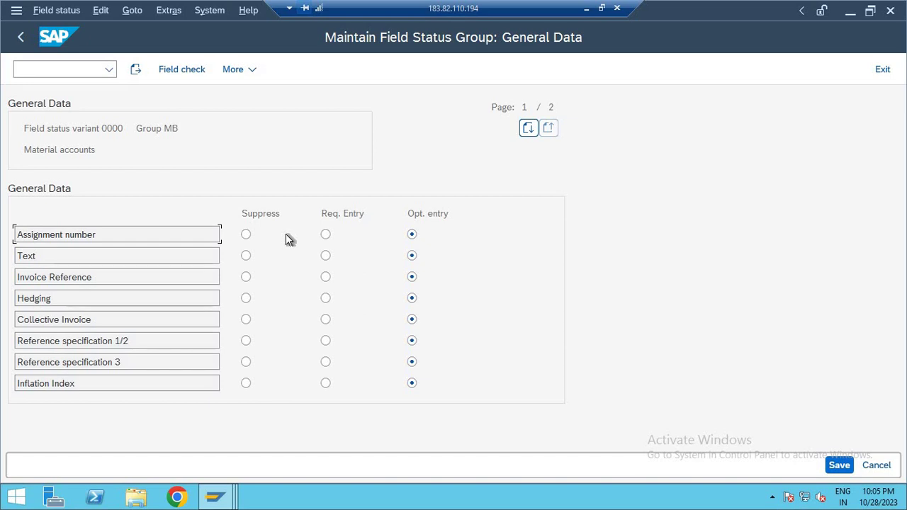
Suppress Assignment number, Invoice Reference, Collective Invoice and Reference specification 3; make Text, Hedging, Reference specification 1/2 and Inflation Index required.
click(245, 234)
click(245, 277)
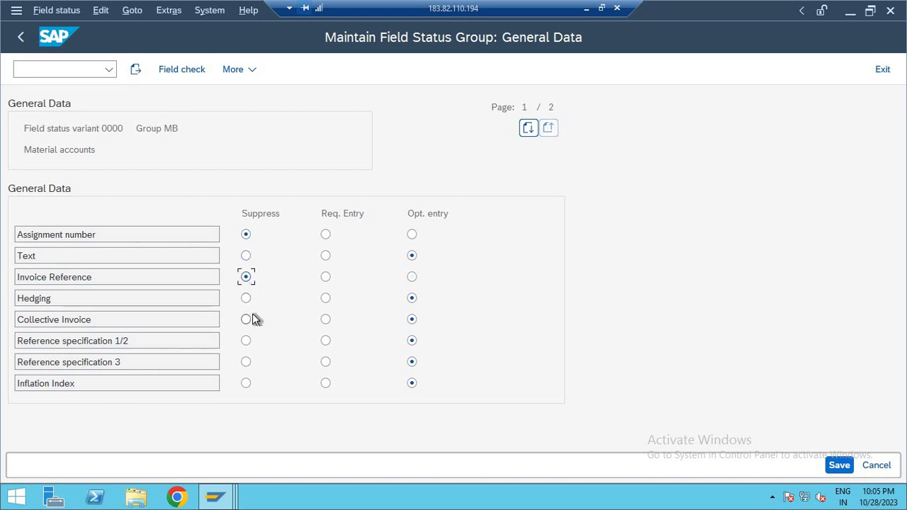
click(248, 319)
click(247, 363)
click(325, 255)
click(326, 298)
click(327, 342)
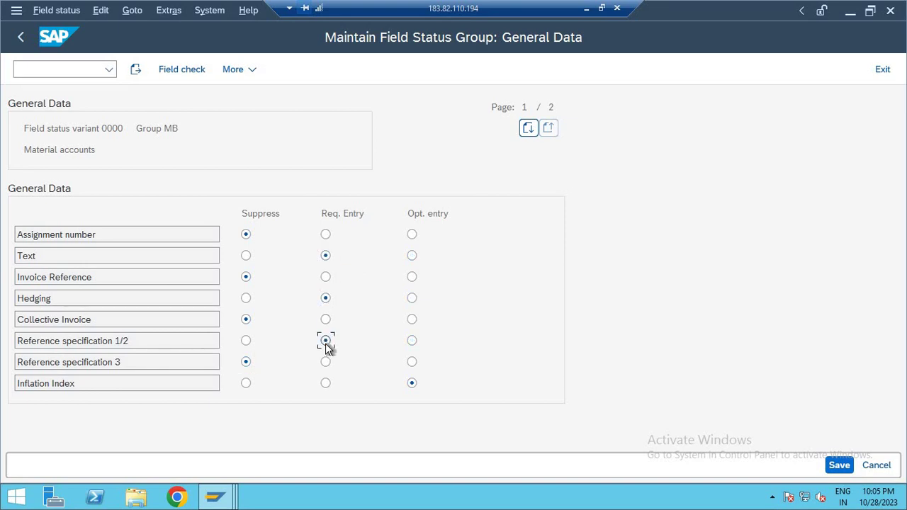
click(326, 383)
Make Text and Reference specification 1/2 optional, Assignment number and Hedging required, and return to the field status group list.
click(413, 257)
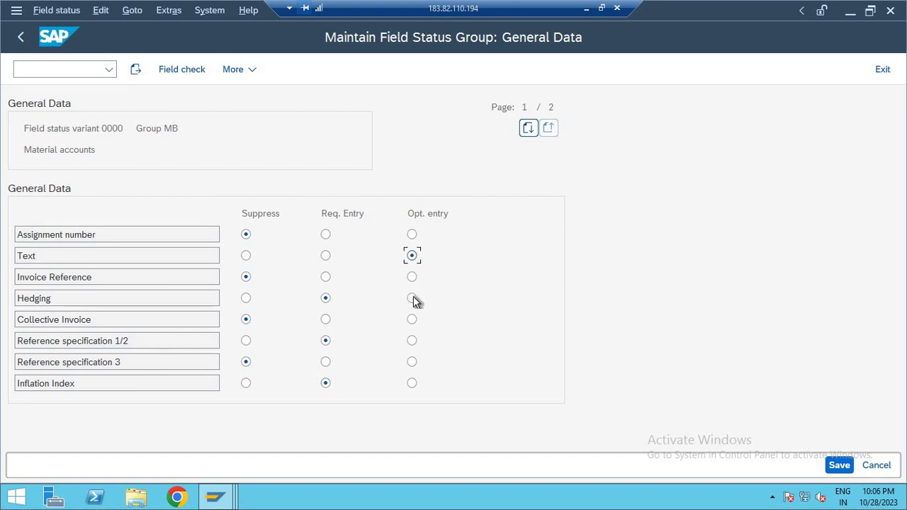
click(414, 299)
click(412, 342)
click(326, 234)
click(327, 300)
key(F3)
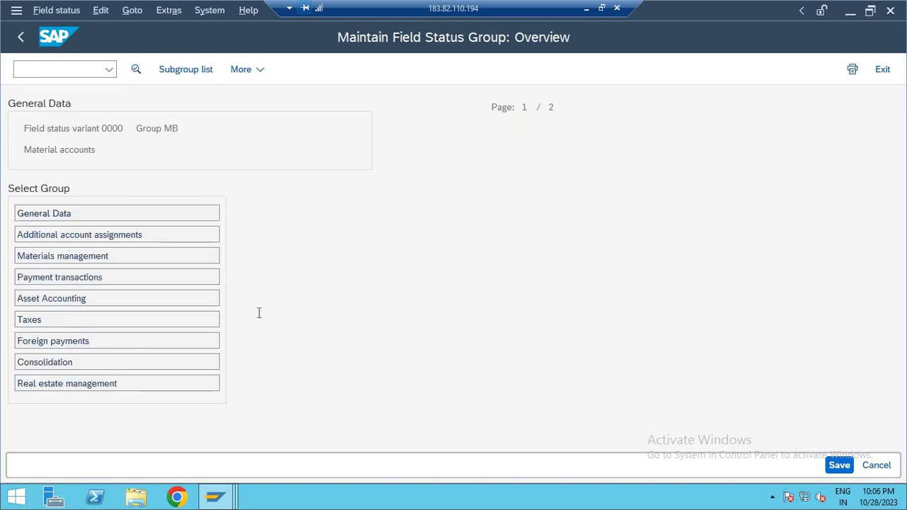
key(F3)
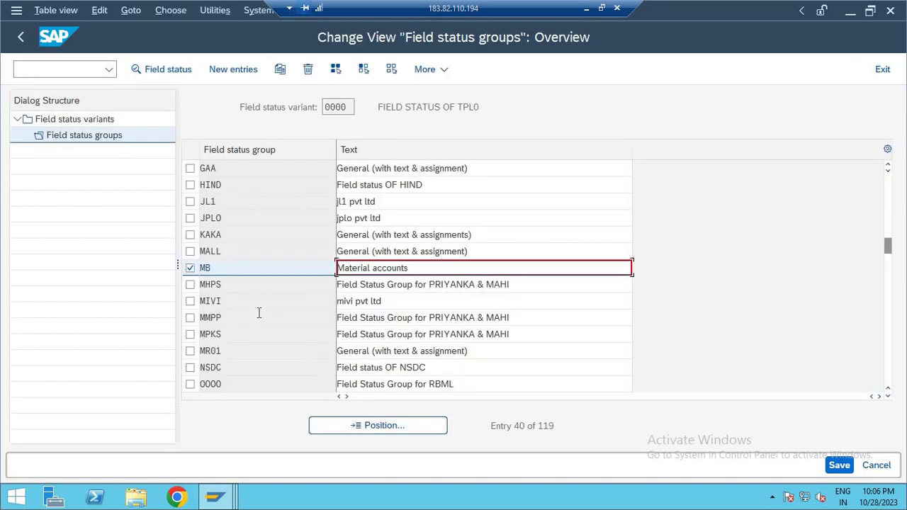
Switch back to the session with the DLX access fields and leave the access sequence maintenance for the IMG structure.
click(215, 497)
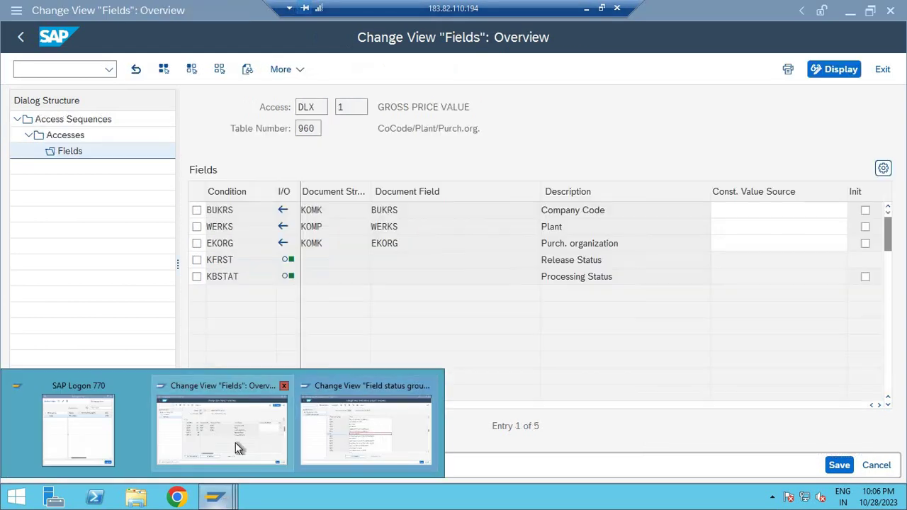
click(234, 446)
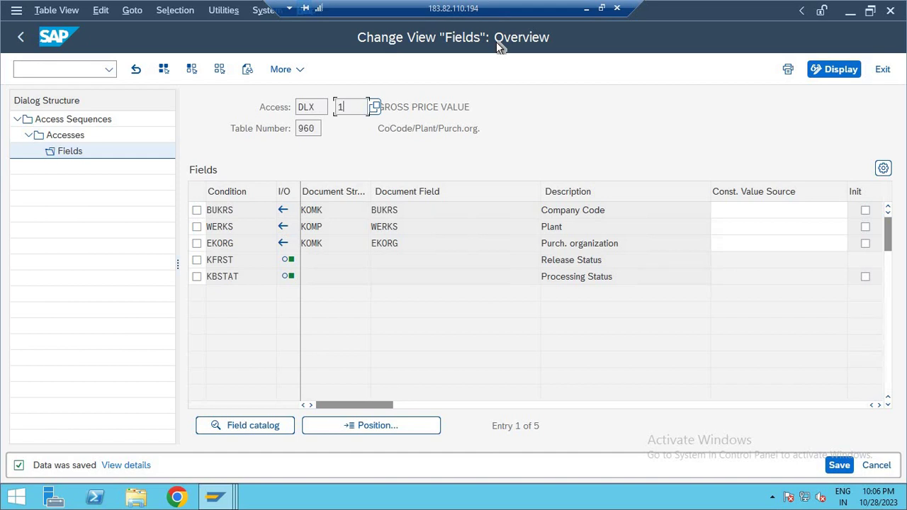
key(F3)
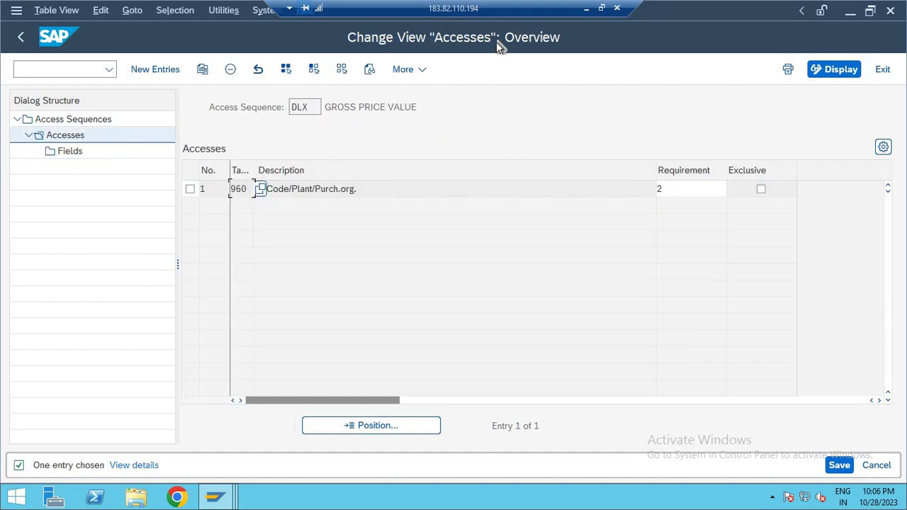
key(F3)
key(F3)
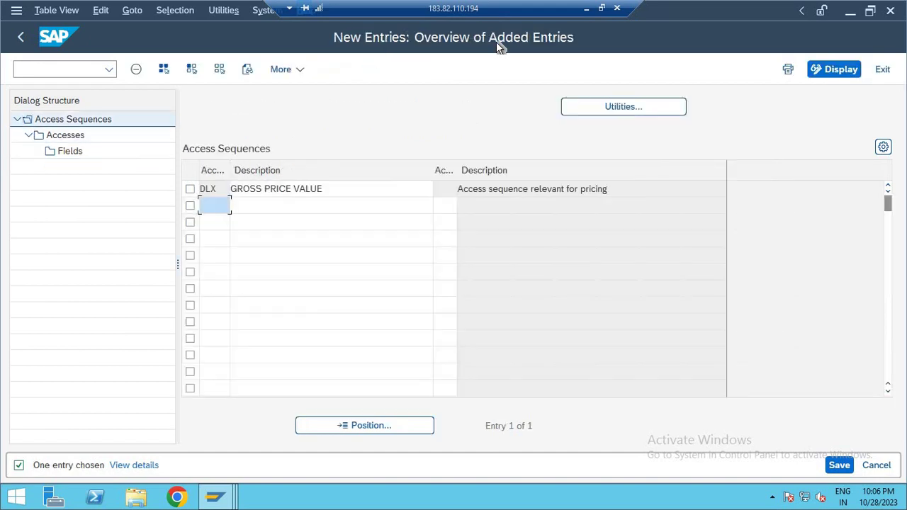
key(F3)
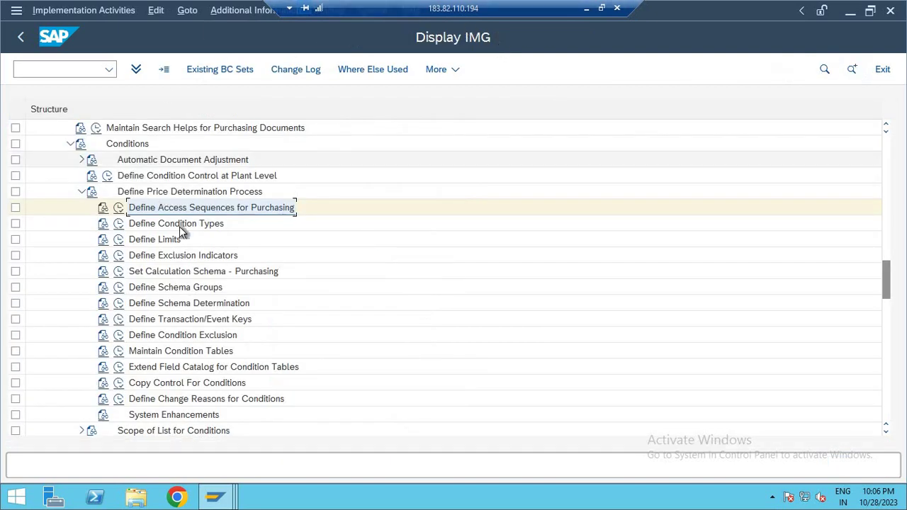
Open the Set Pricing Condition Types - Purchasing activity under Define Condition Types.
click(176, 228)
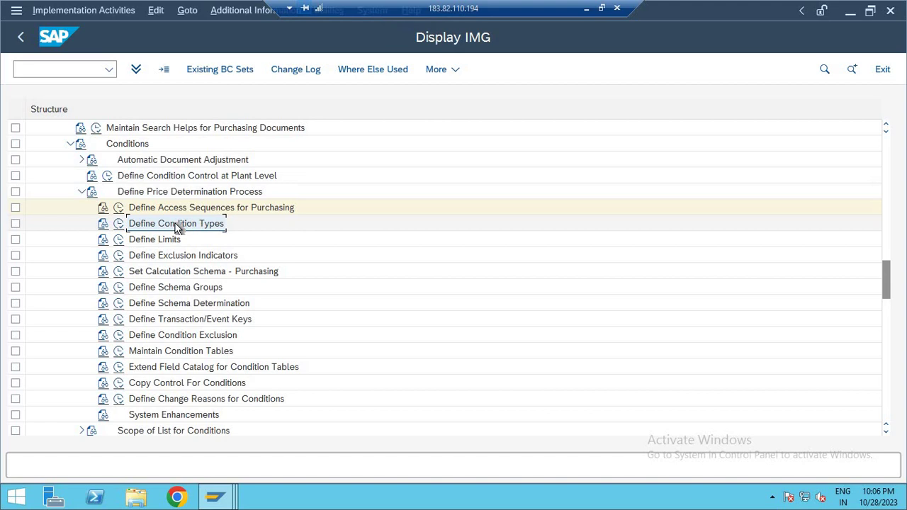
click(119, 224)
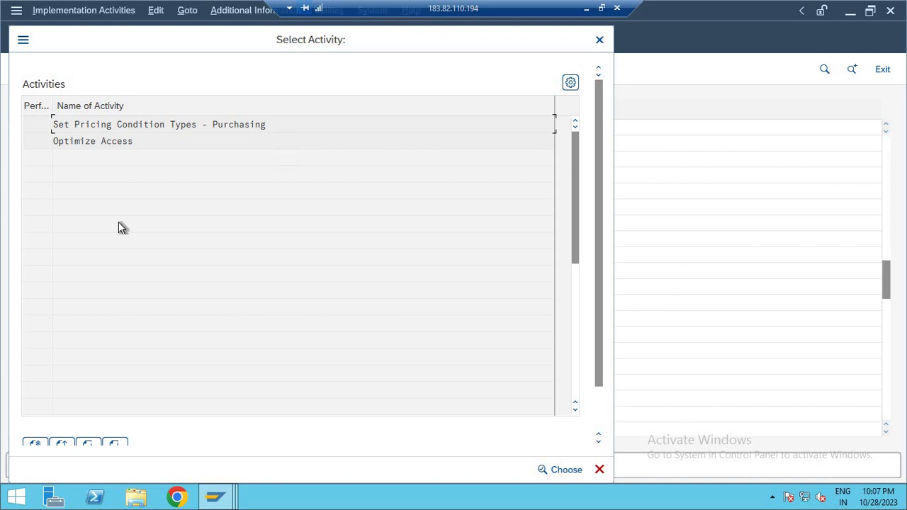
double_click(127, 127)
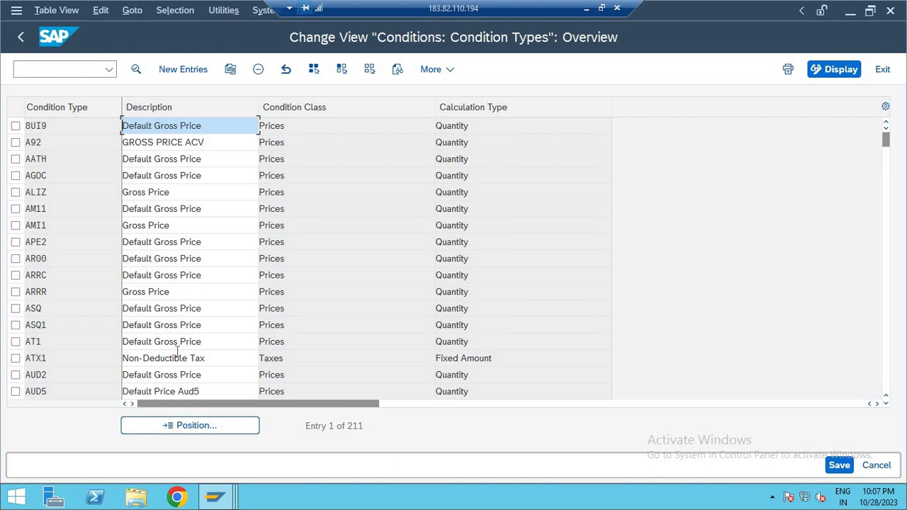
Switch to the field status groups session, leave that maintenance, and run transaction OBQ1 to display the tax condition types.
click(214, 497)
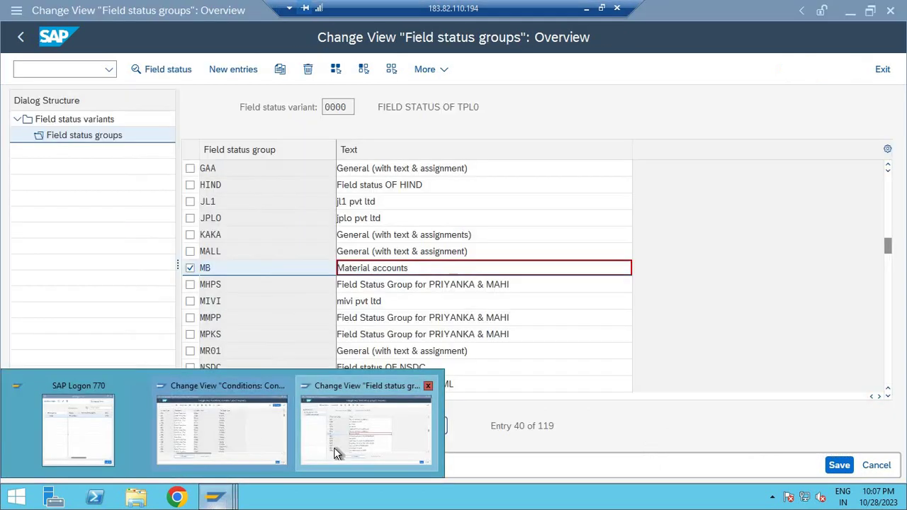
click(338, 454)
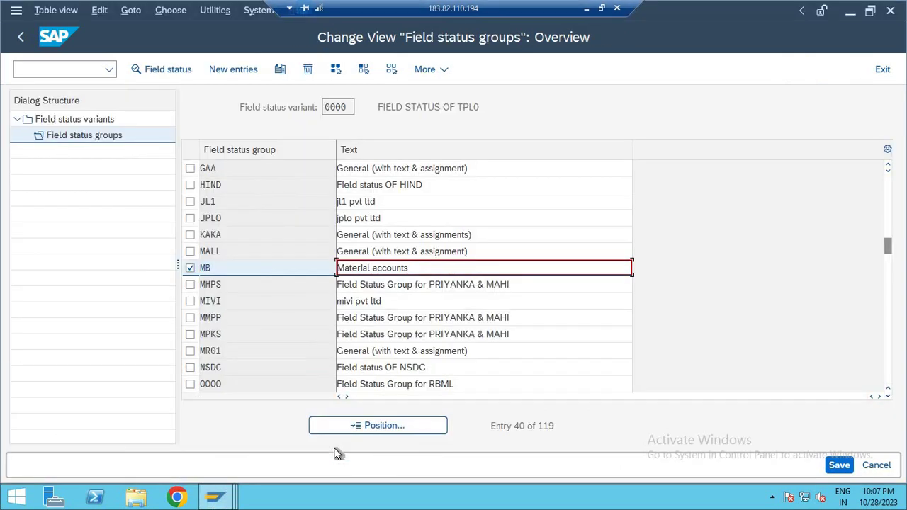
key(F3)
key(F3)
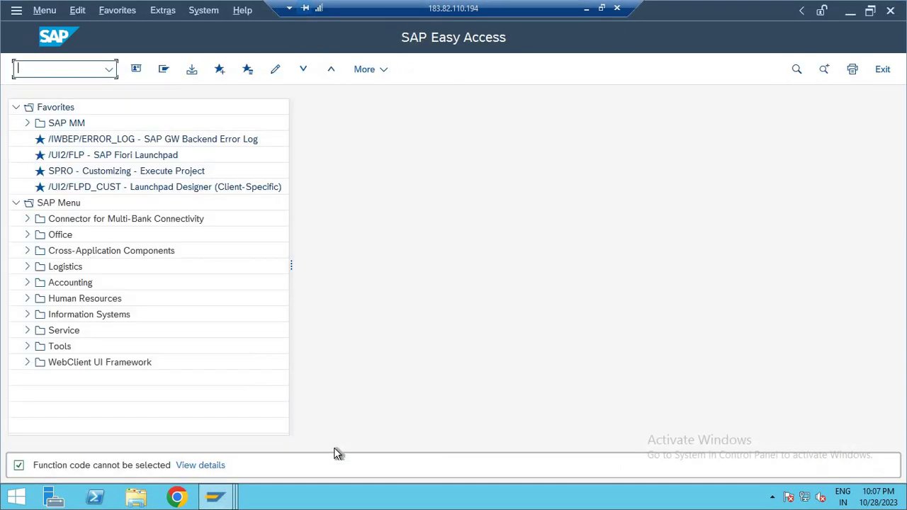
text(OBQ1)
key(Return)
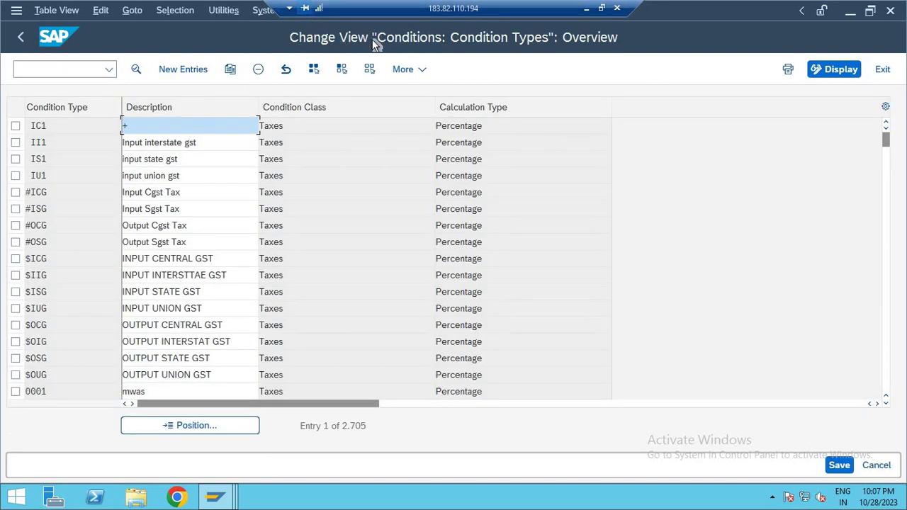
Compare the purchasing condition types with the tax condition types across both sessions, ending in the purchasing list.
click(216, 503)
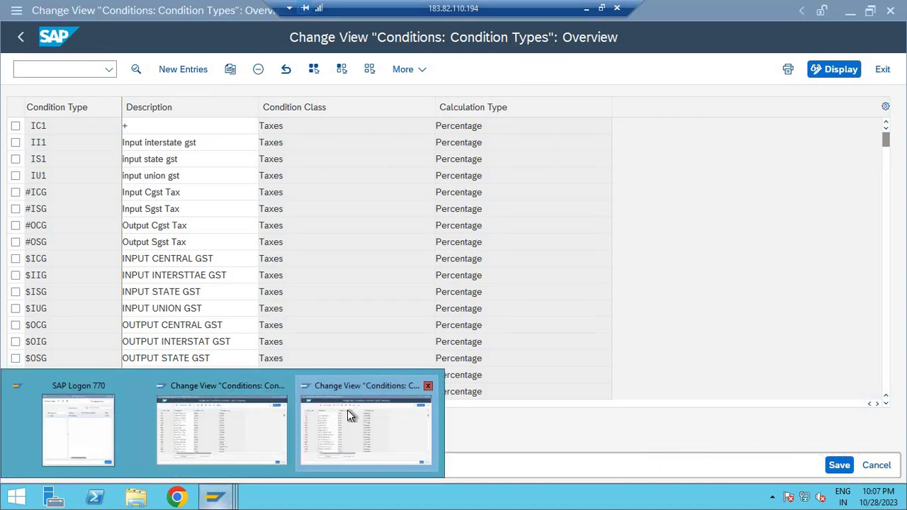
click(246, 431)
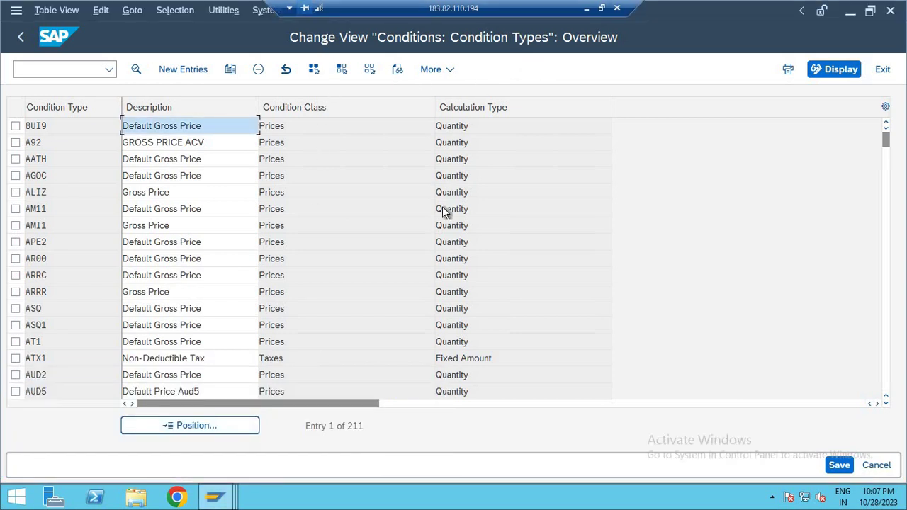
mouse_move(215, 497)
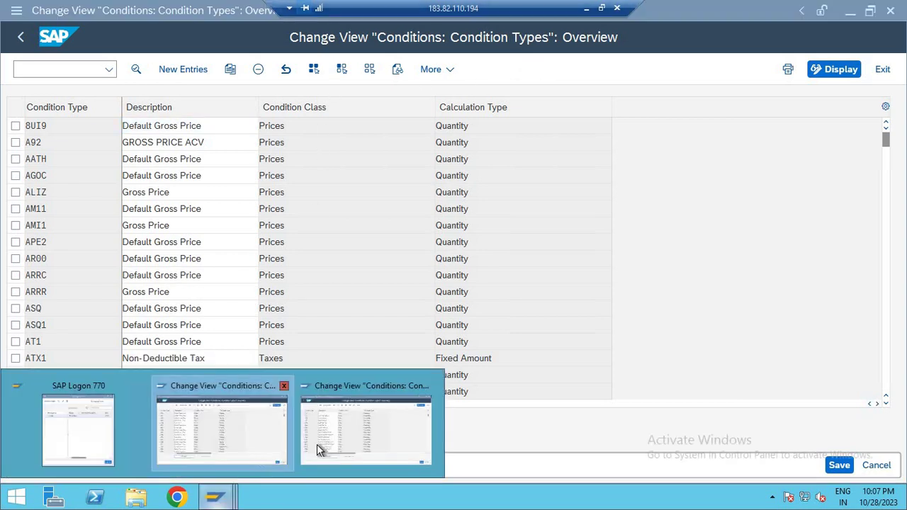
click(332, 447)
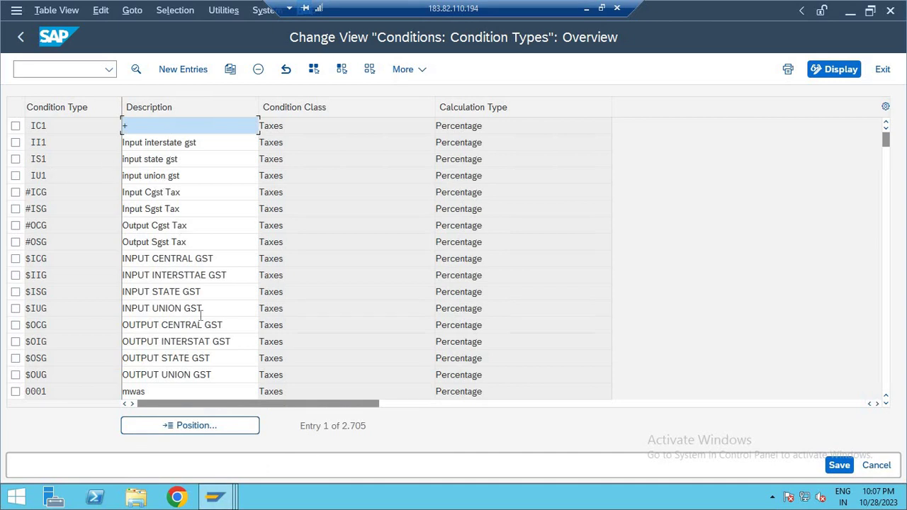
mouse_move(215, 496)
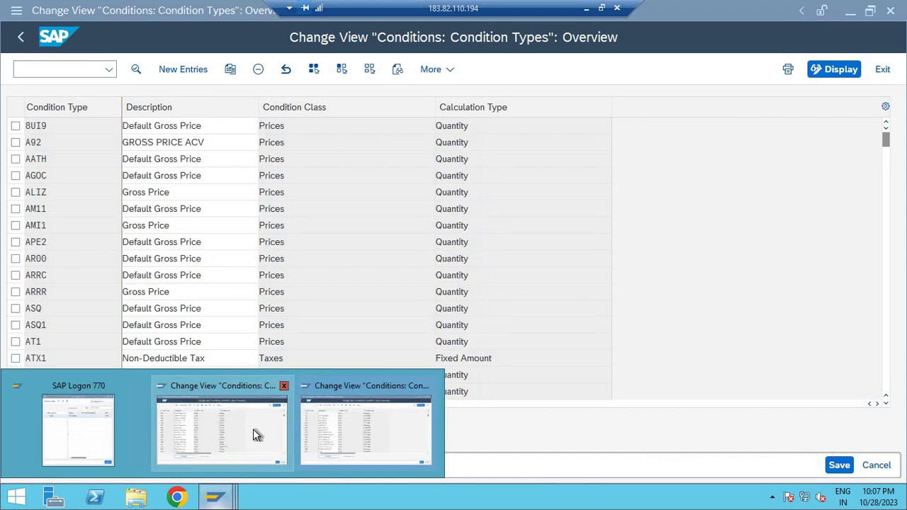
click(252, 428)
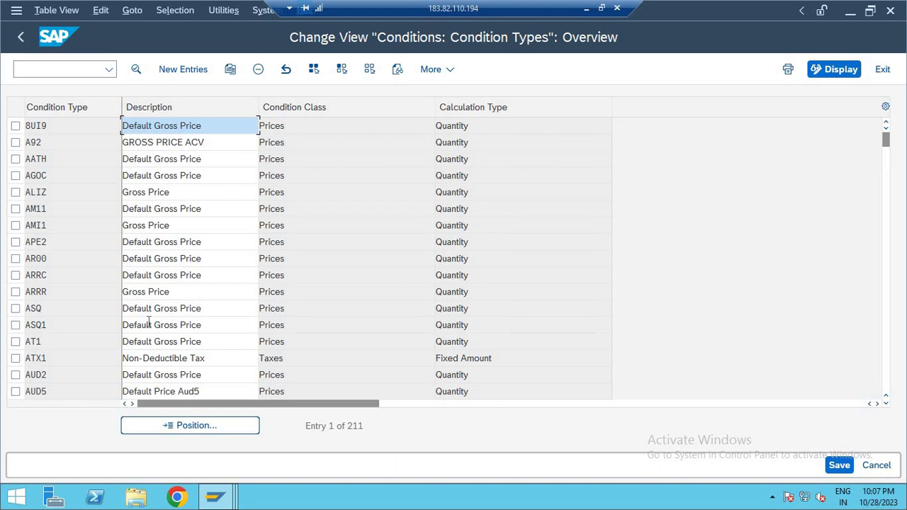
Locate condition type PB00 (Default Gross Price), select it and open its details.
click(218, 429)
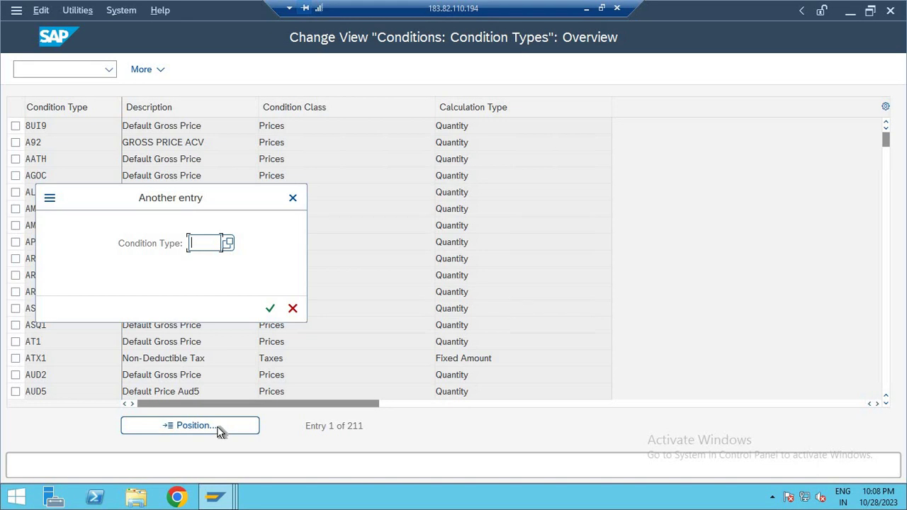
text(PB00)
key(Return)
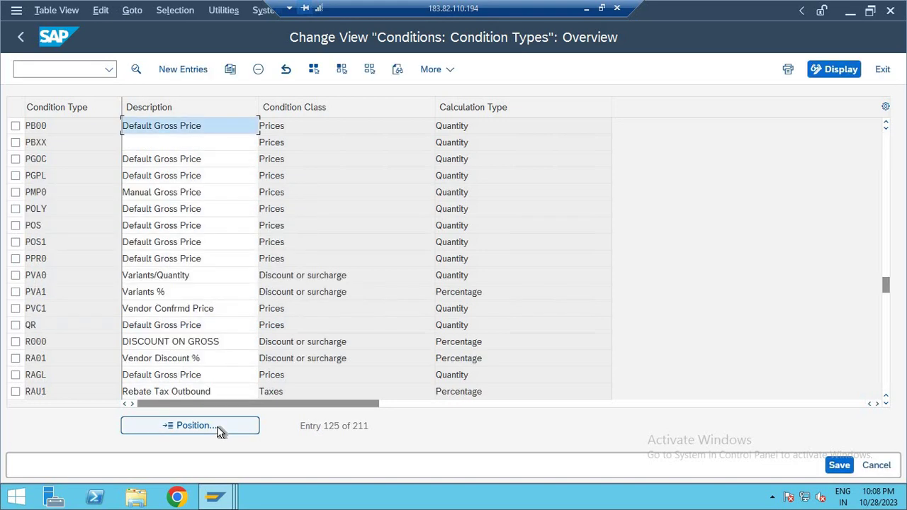
click(15, 126)
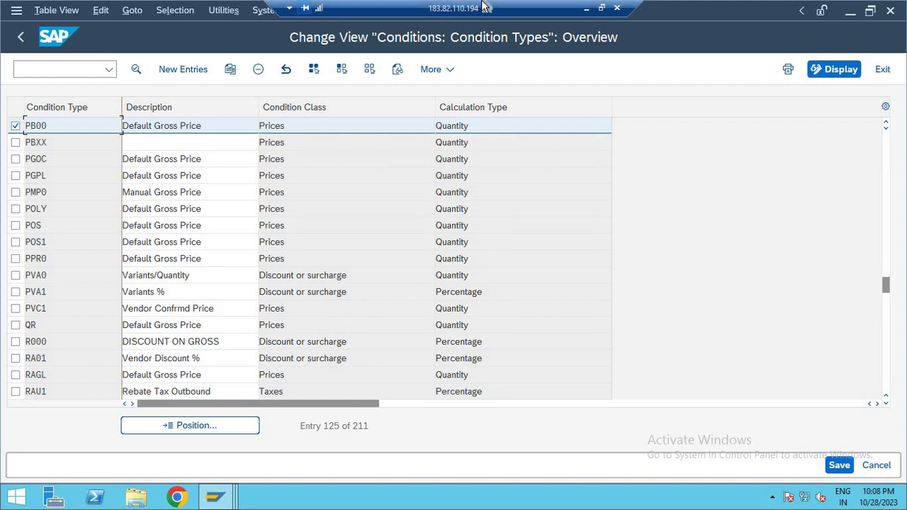
double_click(184, 125)
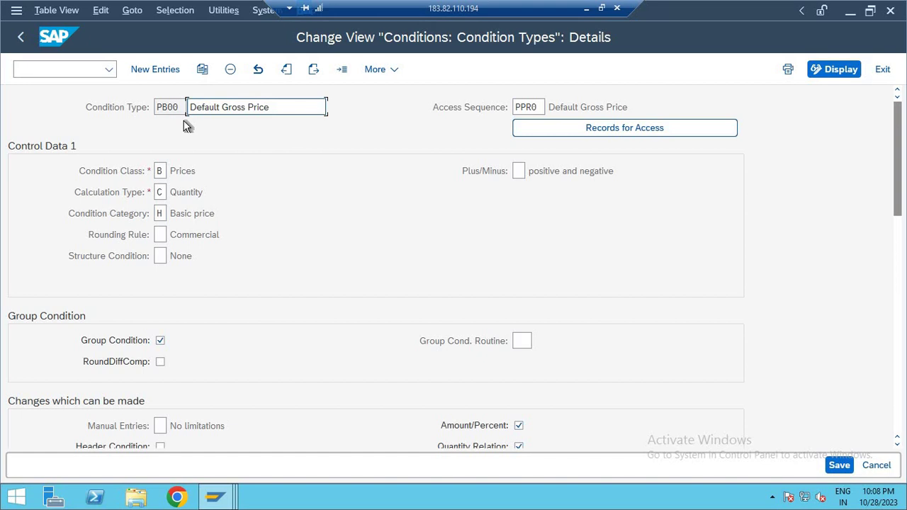
Look through the access sequences available for PB00 down to DLX, then return to the condition type list without changing the assignment.
double_click(542, 107)
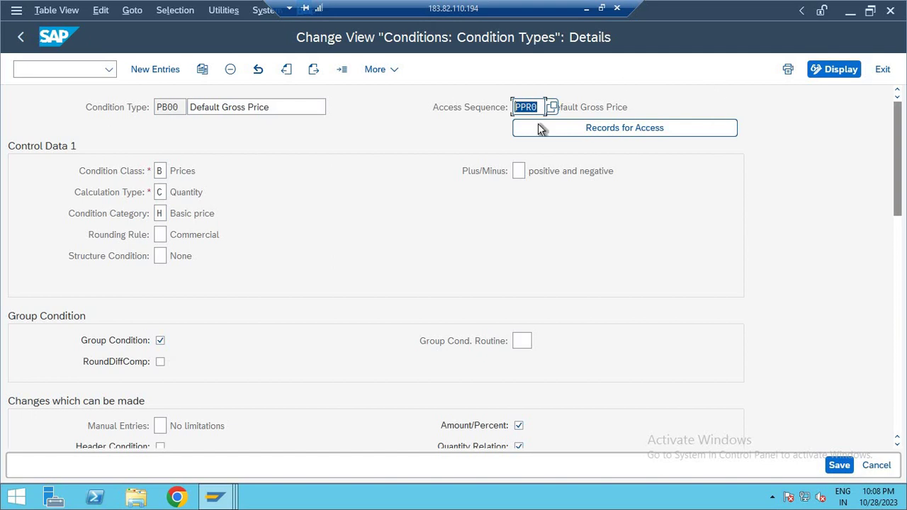
click(554, 106)
key(Down)
key(Down)
key(Down)
key(Down)
key(Down)
key(Down)
key(Down)
key(Down)
key(Down)
key(Down)
key(Down)
key(Down)
key(Down)
key(Down)
key(Down)
key(Down)
key(Down)
key(Down)
key(Down)
key(Down)
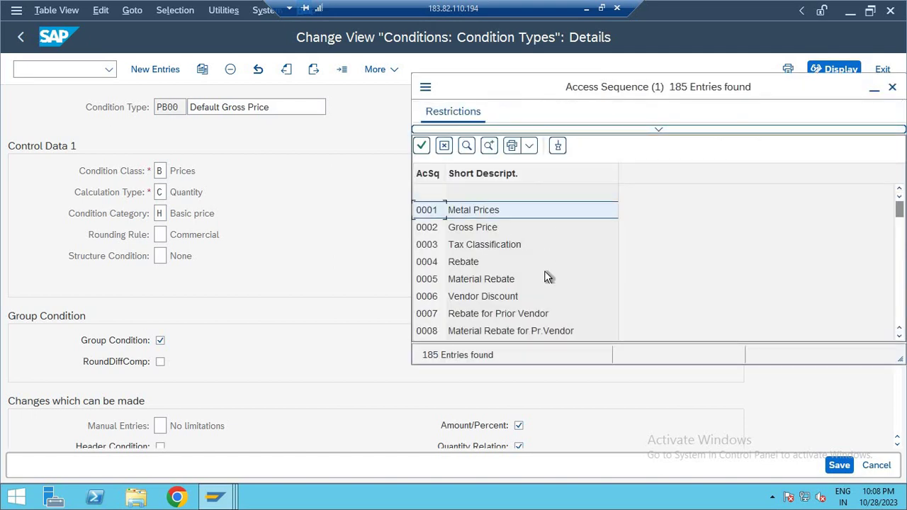
key(Down)
key(Down)
key(Down)
key(Down)
key(Down)
key(Down)
key(Down)
key(Down)
key(Down)
key(Down)
key(Down)
key(Down)
key(Down)
key(Down)
key(Down)
key(Down)
key(Down)
key(Down)
key(Down)
key(Down)
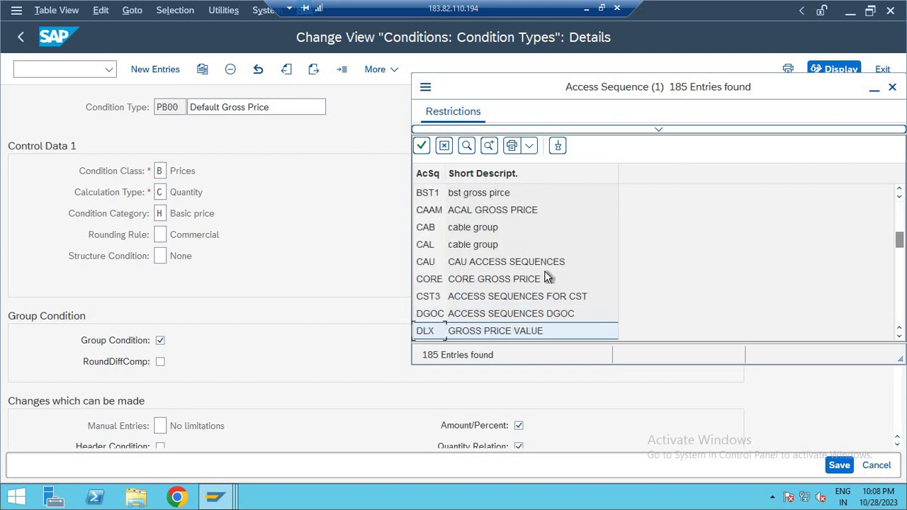
key(Escape)
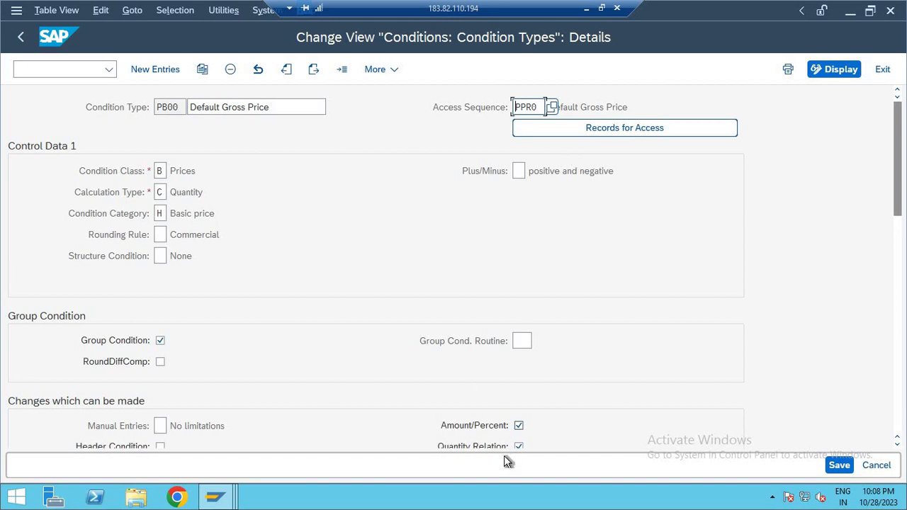
key(F3)
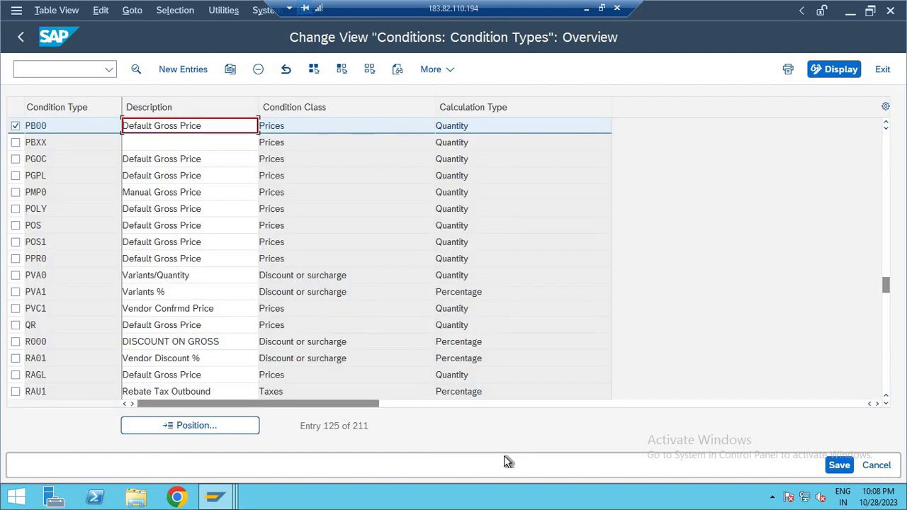
Copy condition type PB00 as DLX with the description Default Gross DLX, and save it under the proposed customizing request.
click(211, 125)
click(231, 69)
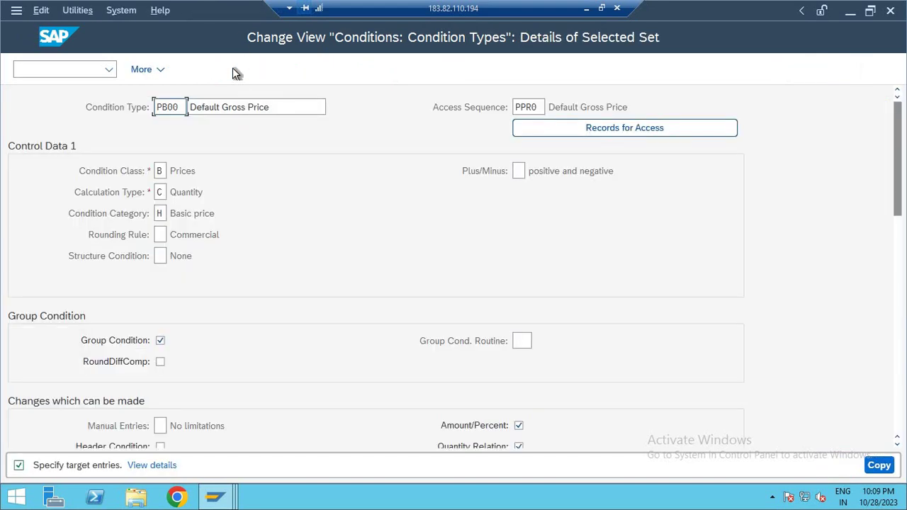
drag(180, 109, 85, 110)
text(DLX)
click(281, 112)
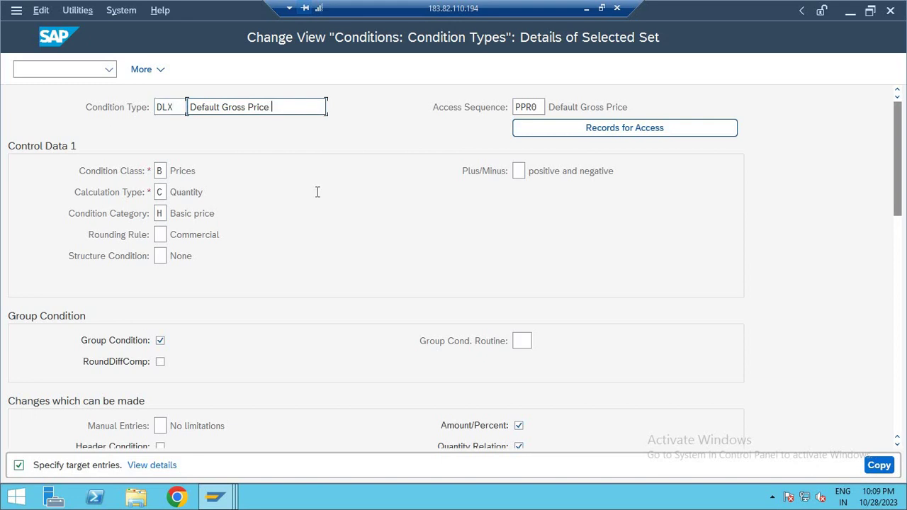
key(BackSpace)
key(BackSpace)
key(BackSpace)
key(BackSpace)
key(BackSpace)
key(BackSpace)
text(DLX)
click(878, 466)
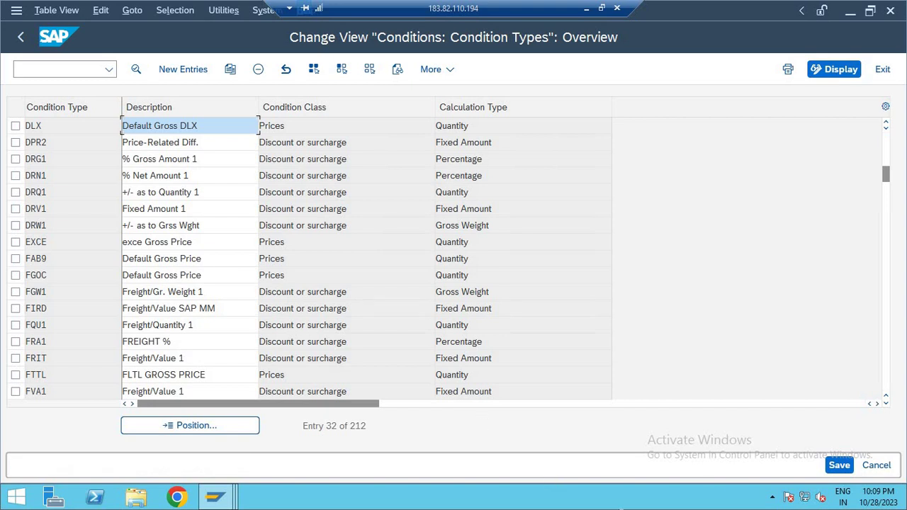
click(839, 467)
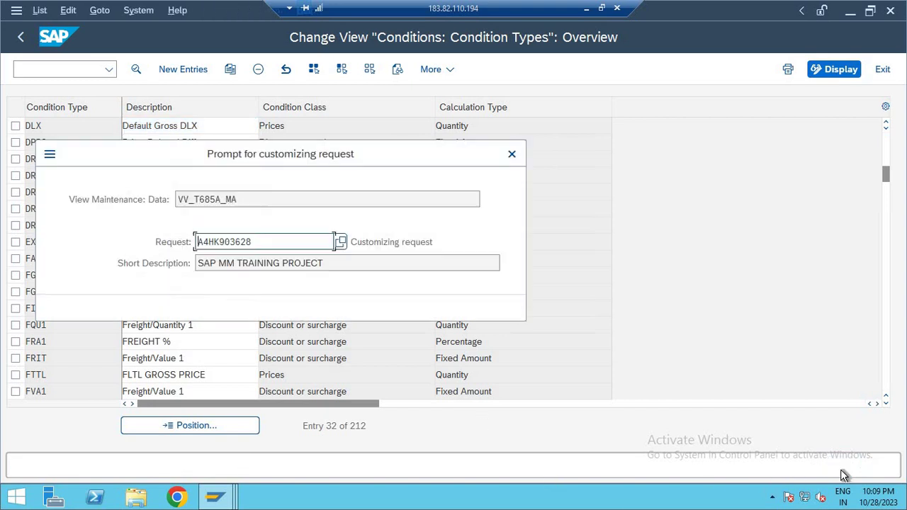
key(Return)
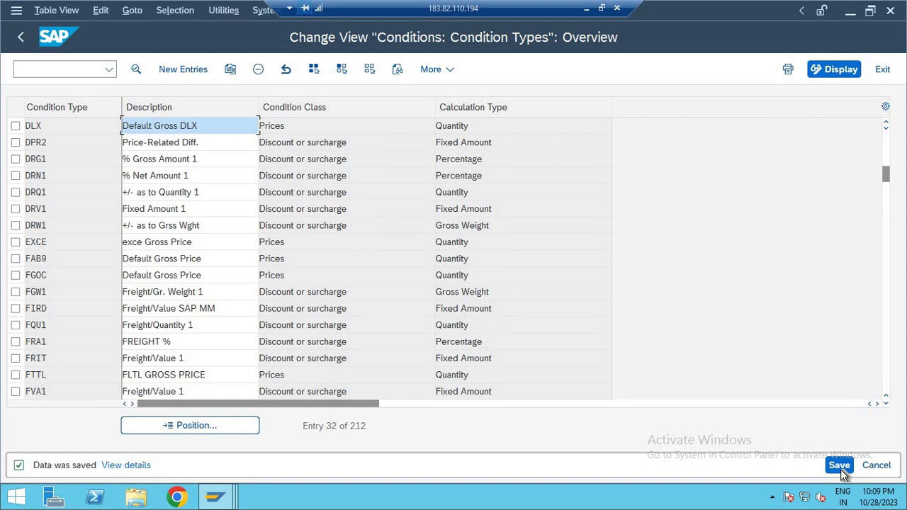
View the details of condition type DPR2, return to the list, and open the details of condition type DLX.
double_click(292, 144)
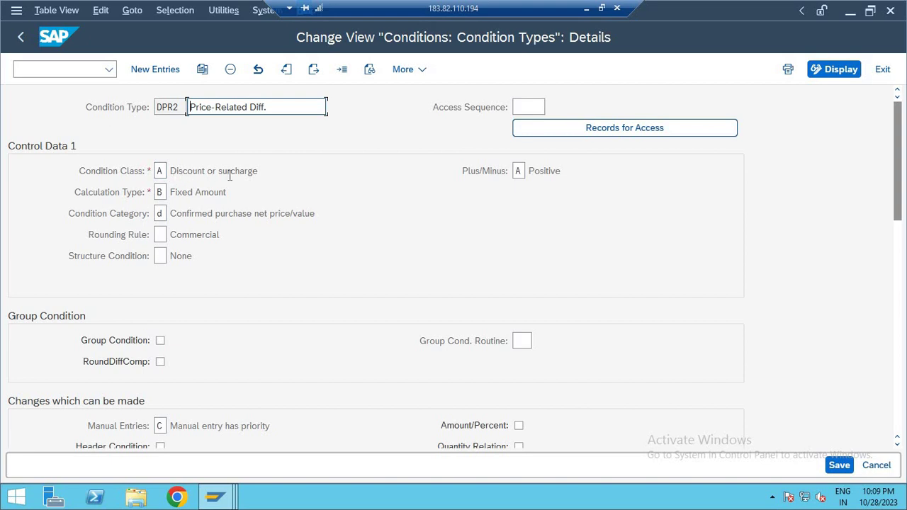
key(F3)
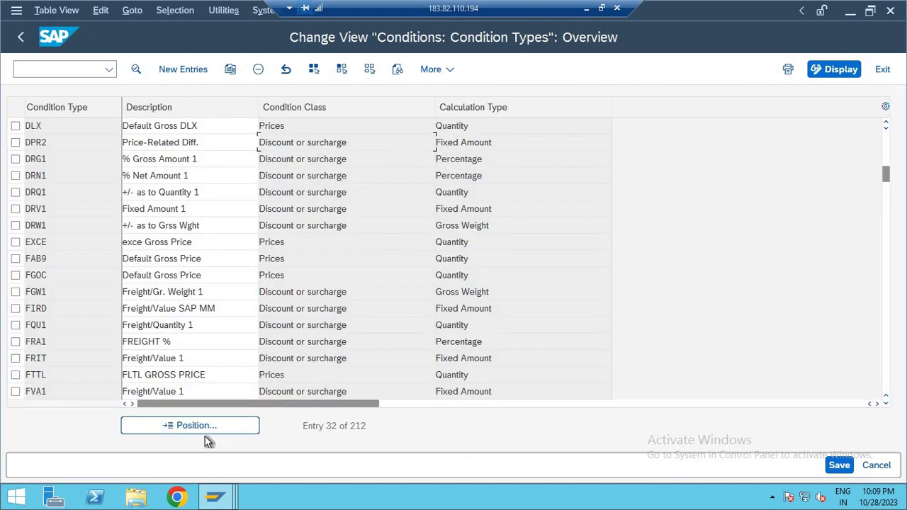
double_click(162, 129)
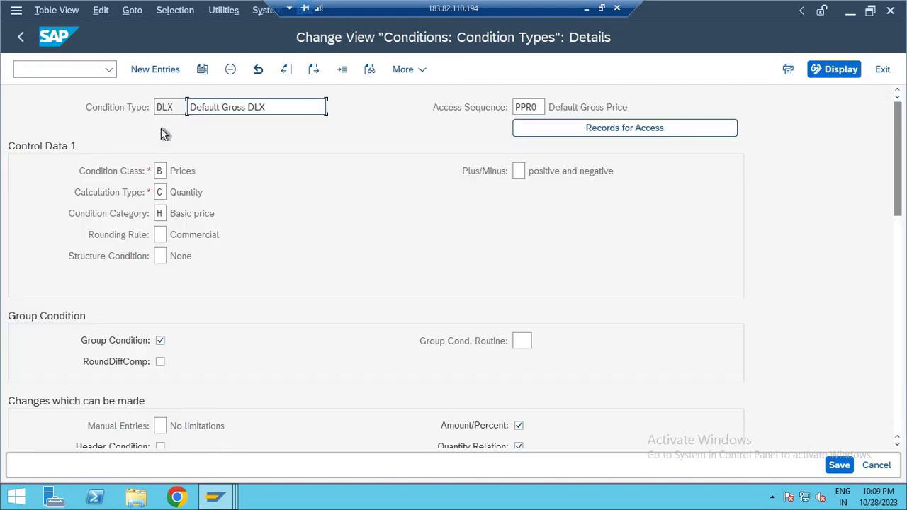
Review the condition classes available for condition type DLX and close the list without choosing another one.
click(159, 171)
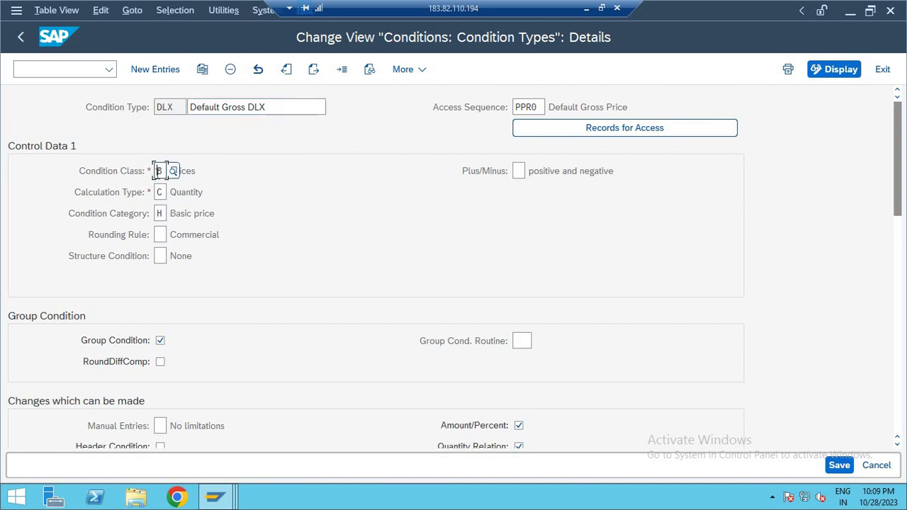
click(174, 171)
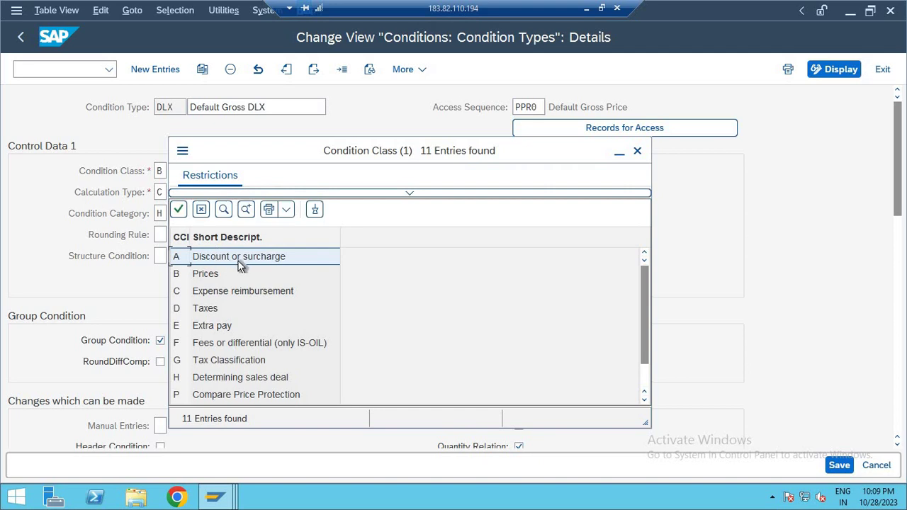
key(Down)
key(Down)
key(Down)
key(Down)
key(Down)
key(Down)
key(Down)
key(Down)
key(Down)
key(Down)
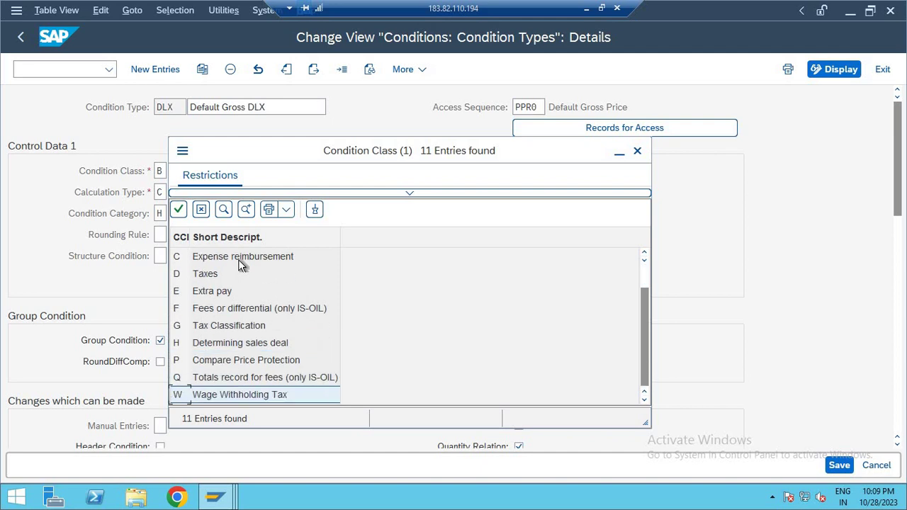
key(Up)
key(Up)
key(Up)
key(Up)
key(Up)
key(Up)
key(Up)
key(Up)
key(Up)
key(Up)
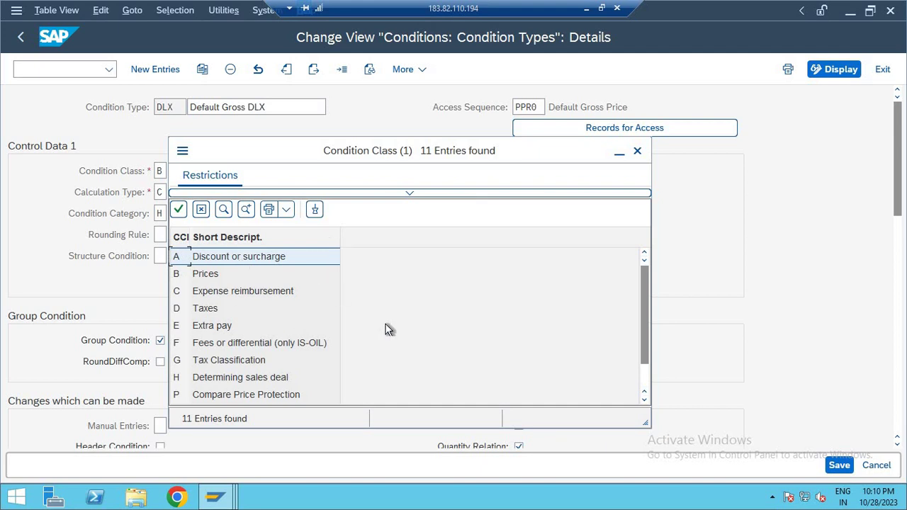
key(Escape)
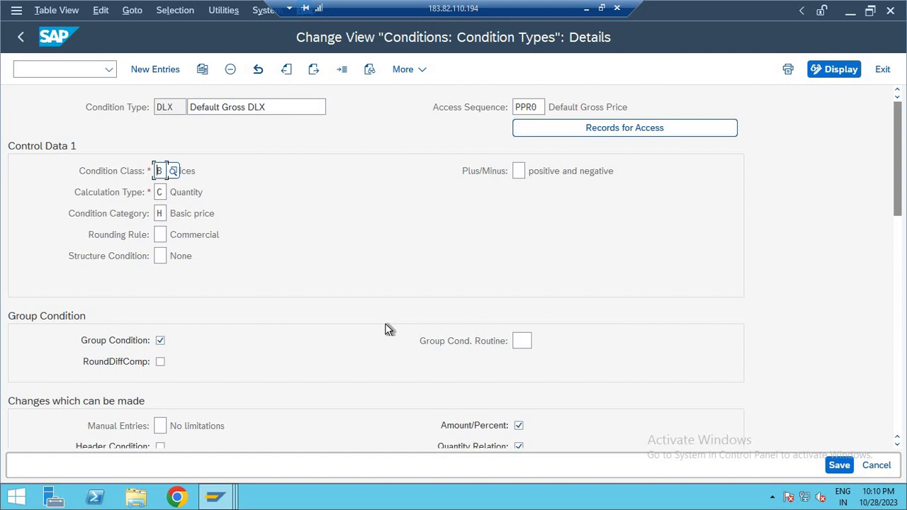
Return to the IMG structure and try to open Set Calculation Schema - Purchasing, declining to display the locked data.
key(F3)
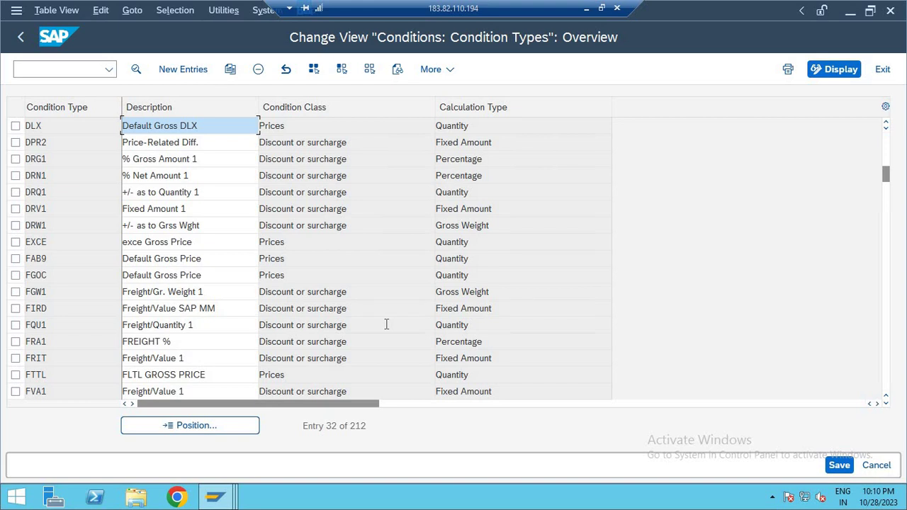
key(F3)
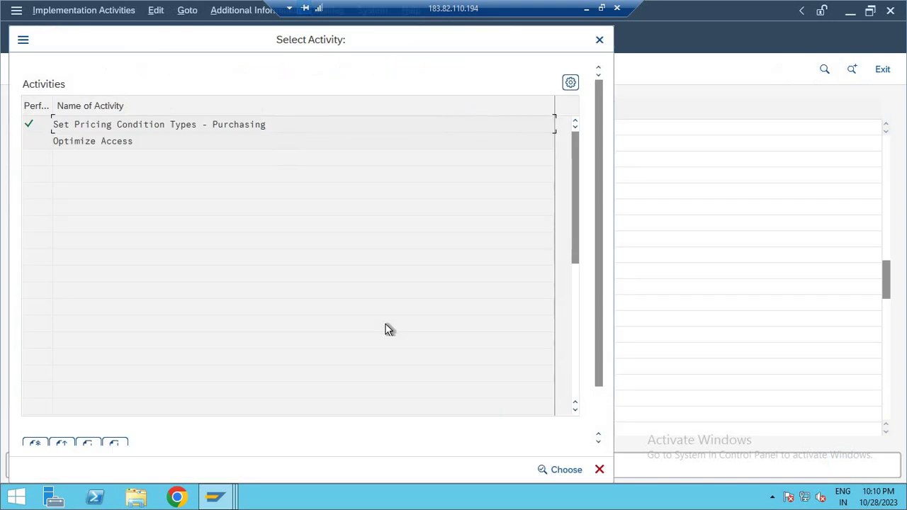
key(F3)
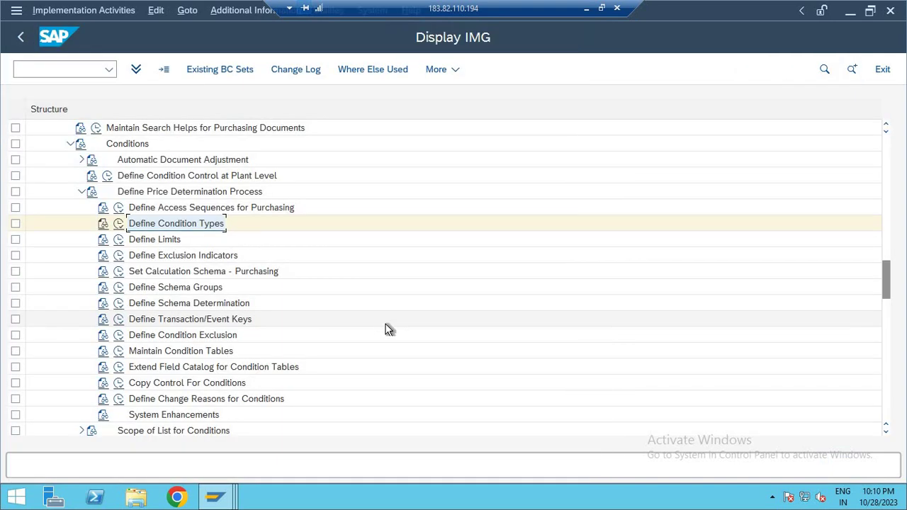
click(239, 274)
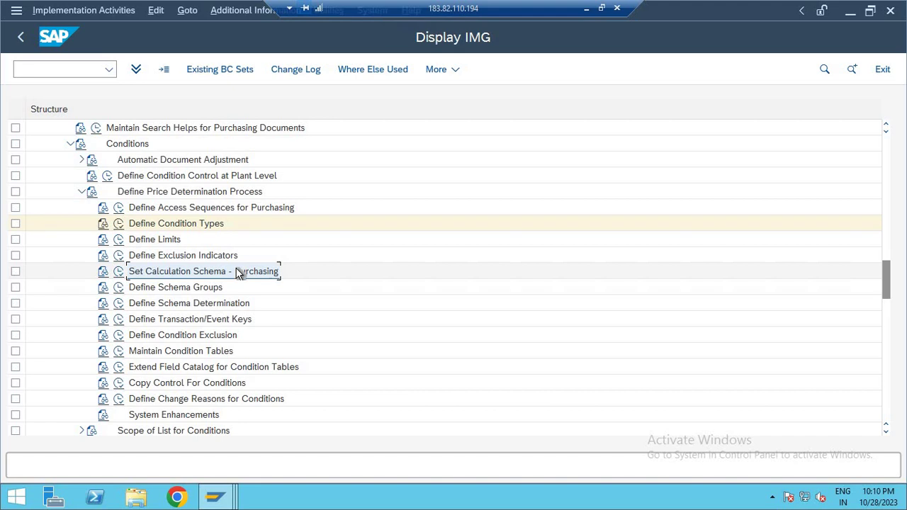
click(119, 273)
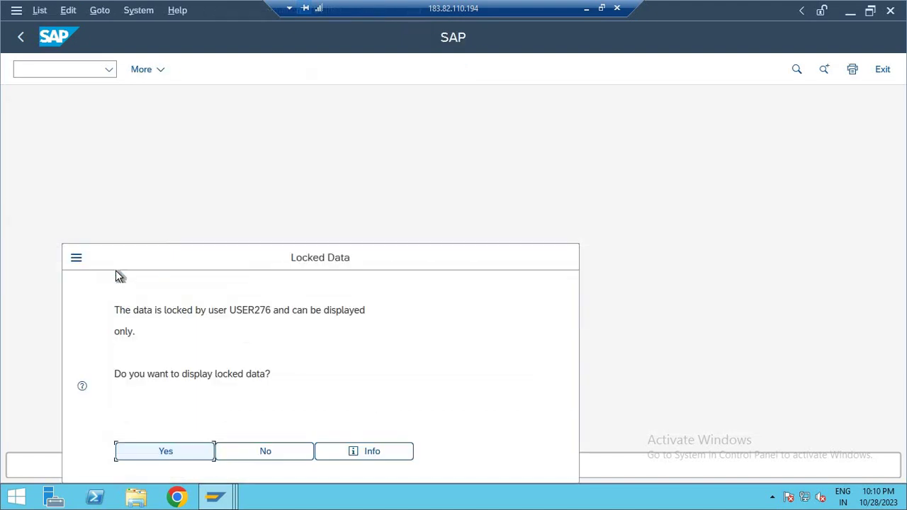
click(263, 452)
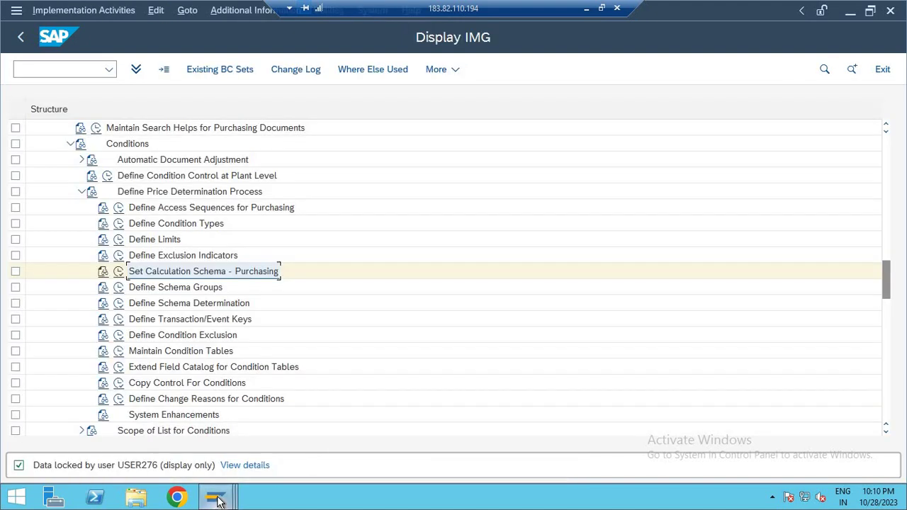
In the other SAP session, run transaction SM12 and search the lock entries of client 800 for all user names.
mouse_move(218, 500)
click(347, 444)
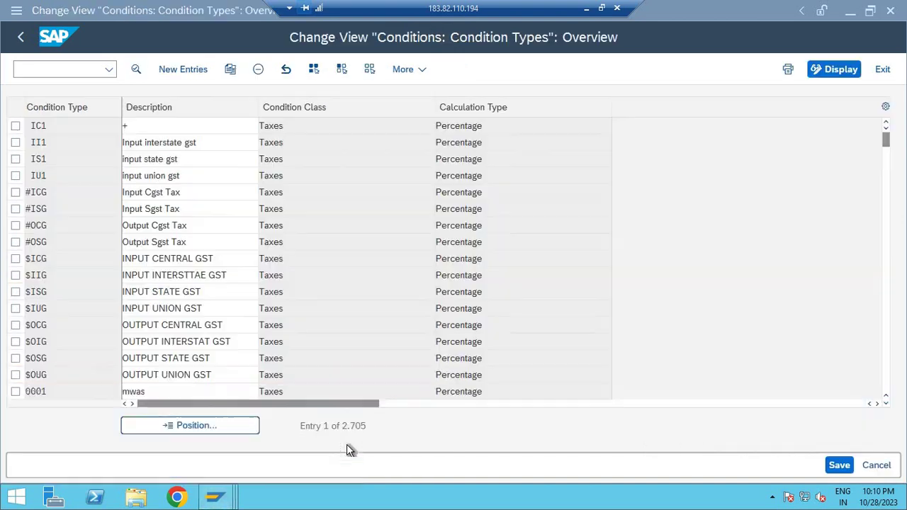
key(F3)
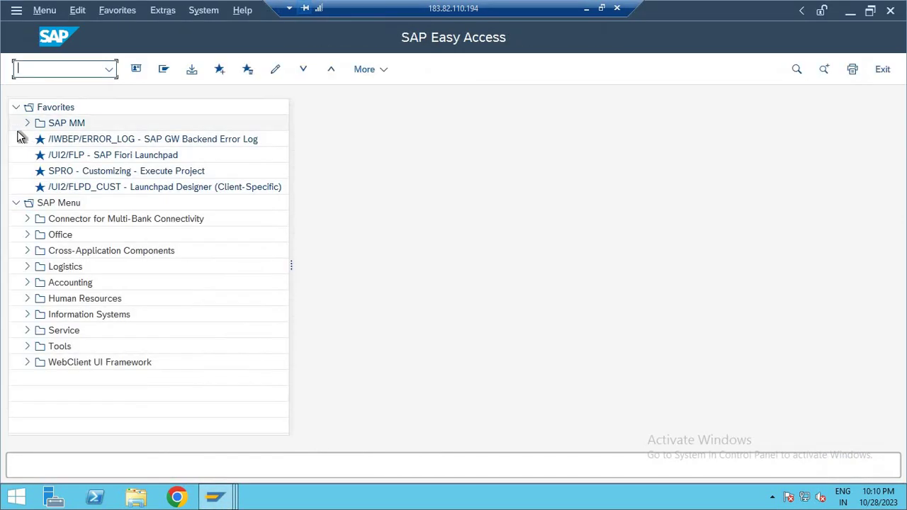
text(SM12)
key(Return)
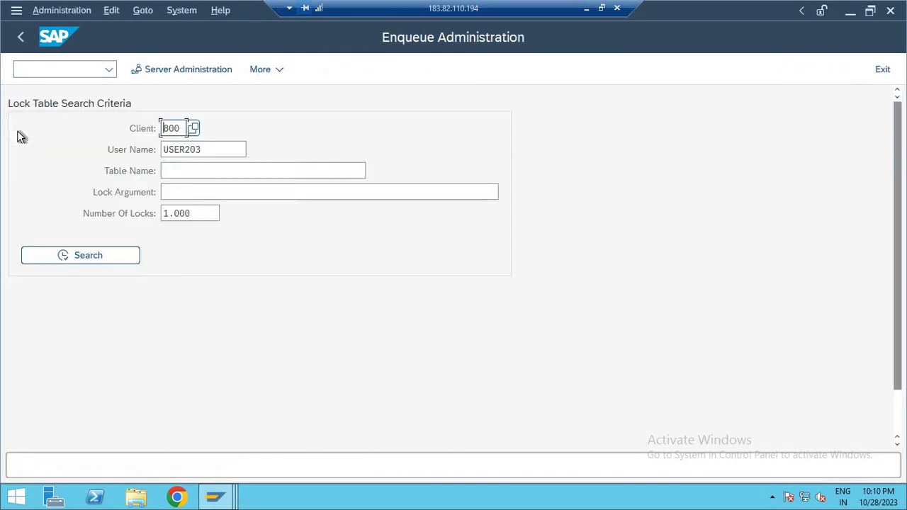
key(Tab)
key(shift+End)
key(Delete)
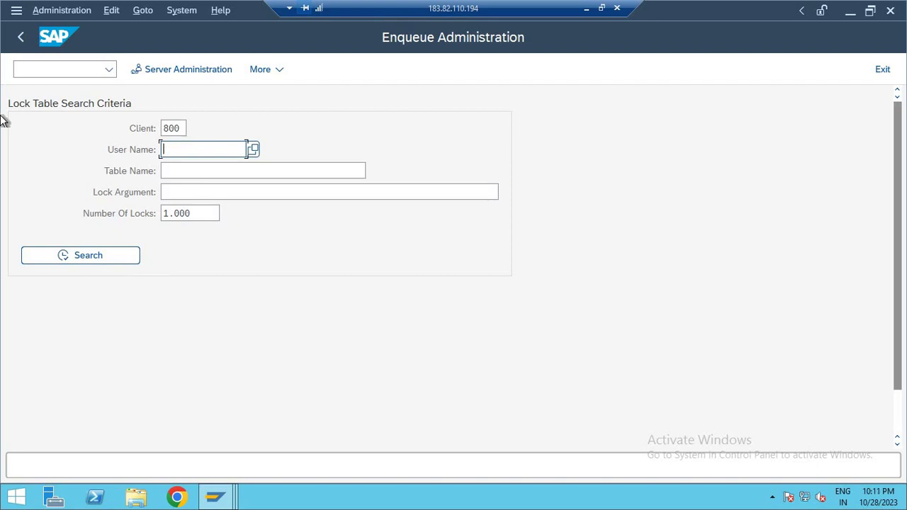
click(86, 259)
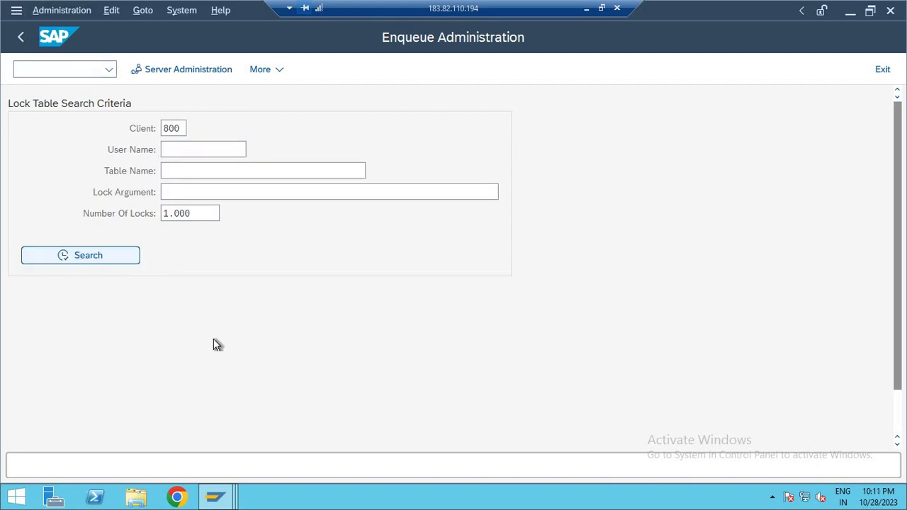
Select all entries in the lock table and delete them.
click(18, 354)
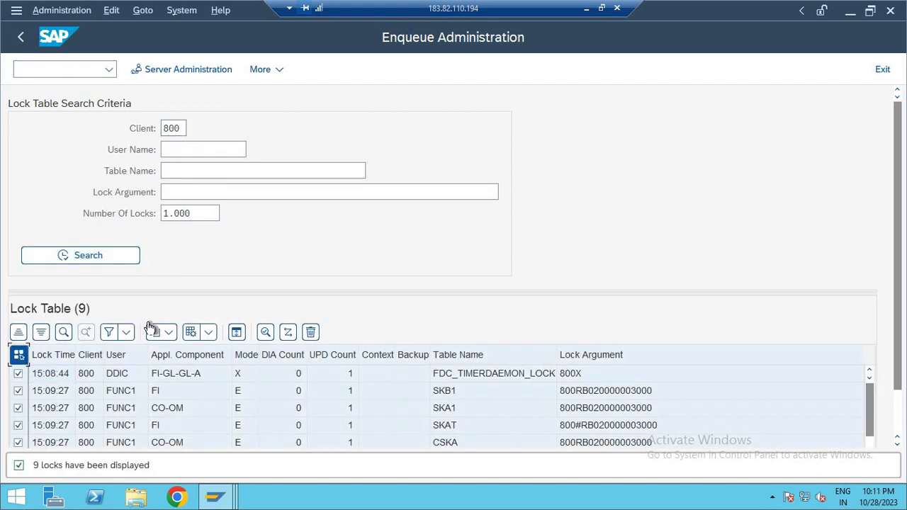
click(315, 336)
click(303, 392)
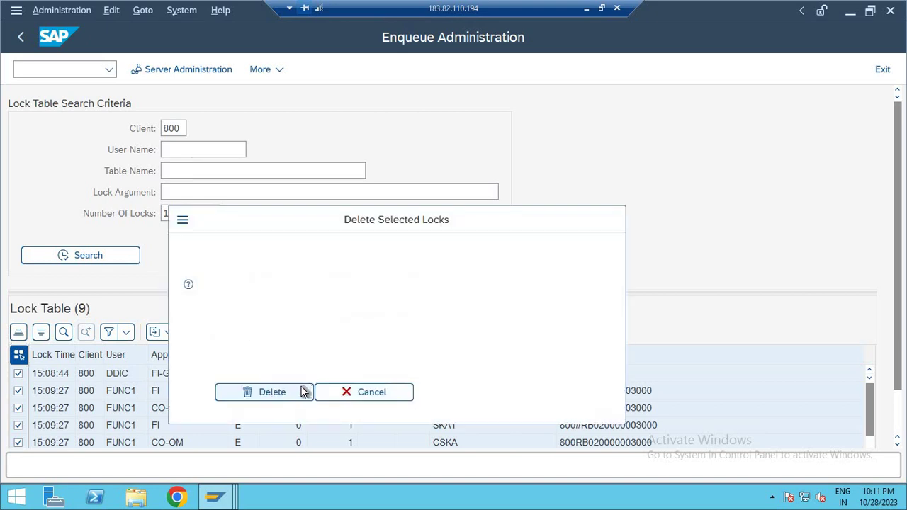
Leave lock administration, return to the Display IMG session, and execute Set Calculation Schema - Purchasing.
key(F3)
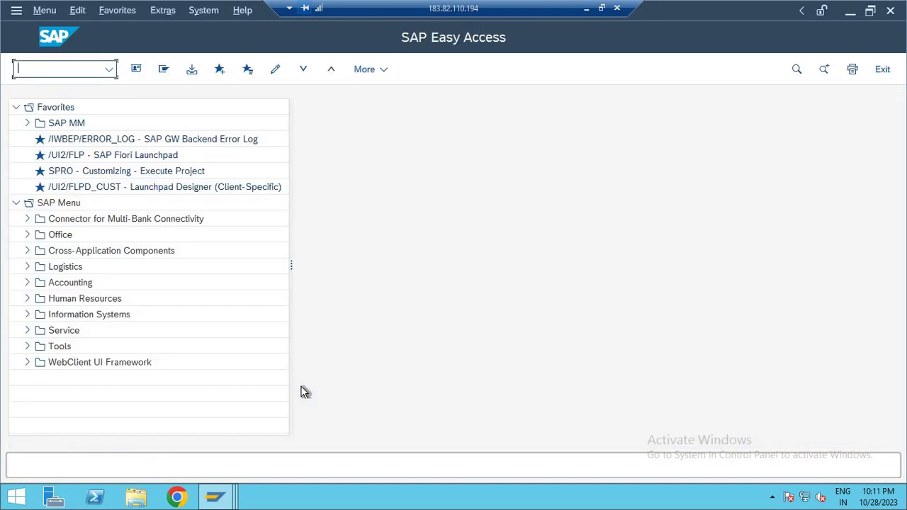
click(216, 496)
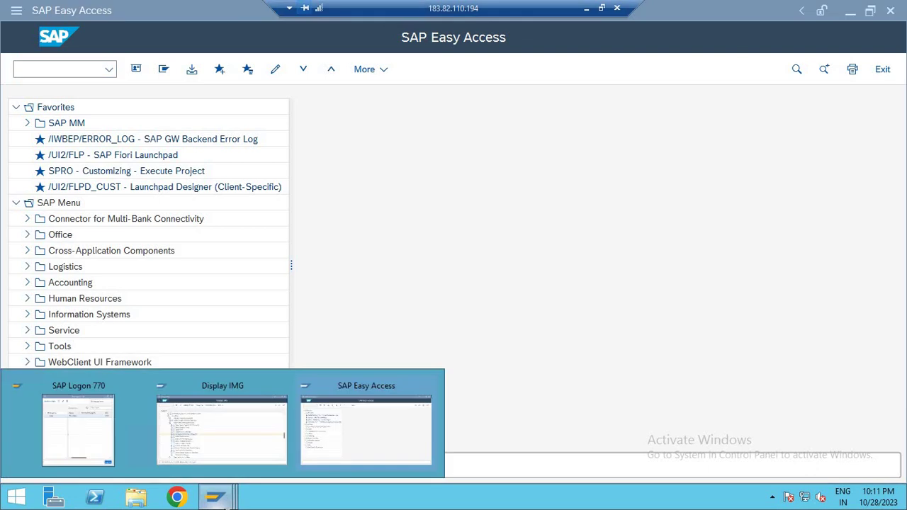
click(238, 473)
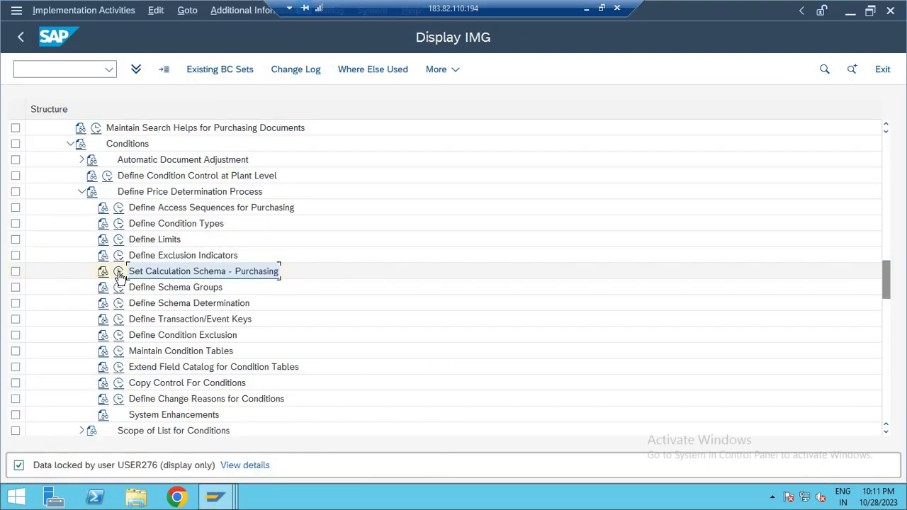
click(119, 272)
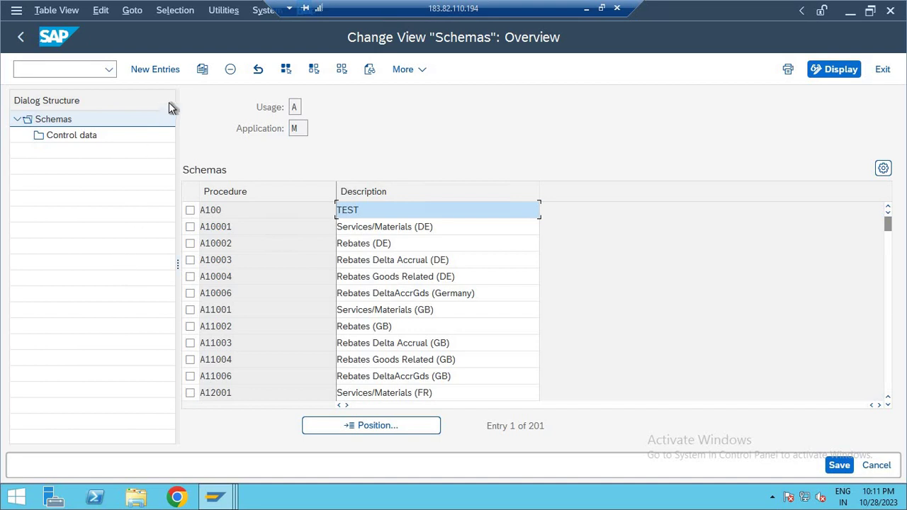
Create calculation schema DLX described as PURCHASE SCHEMA FOR GROUP, save it under the proposed customizing request, and open its control data.
click(162, 71)
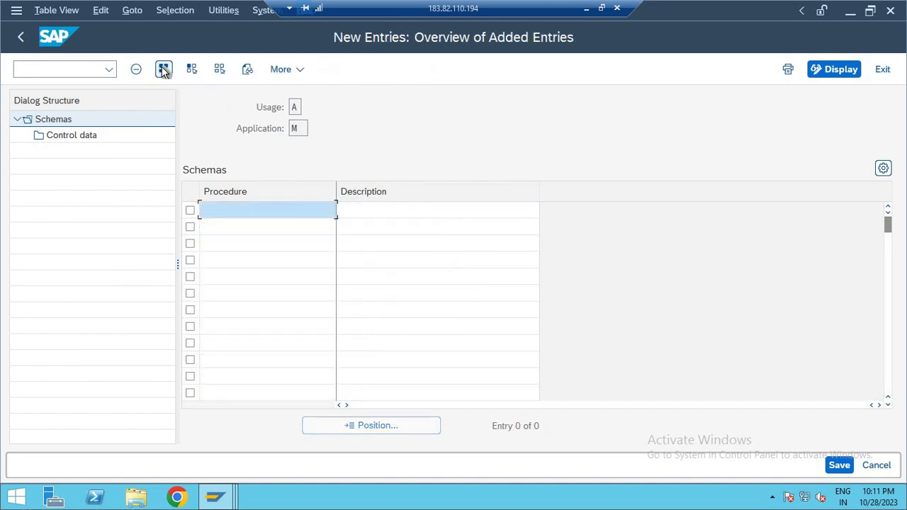
text(DLX)
key(Tab)
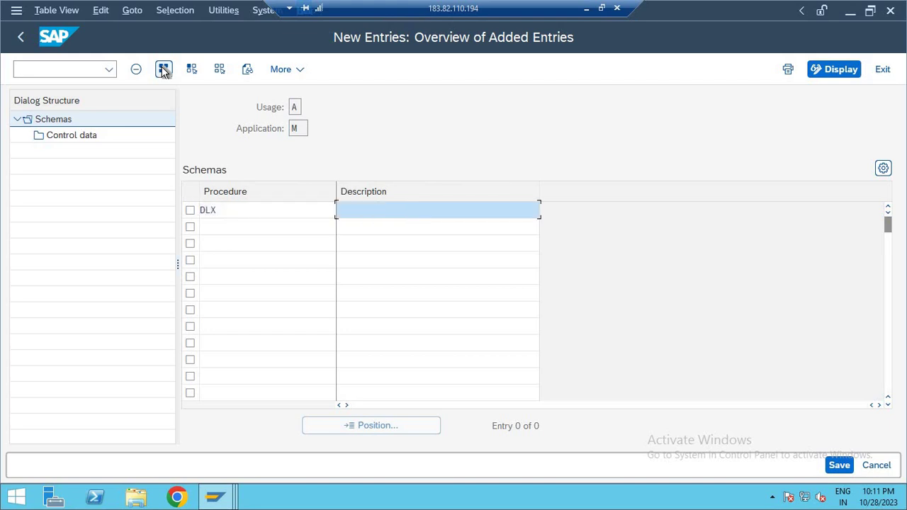
text(PURCHASE SCHEMA FOR GROUP)
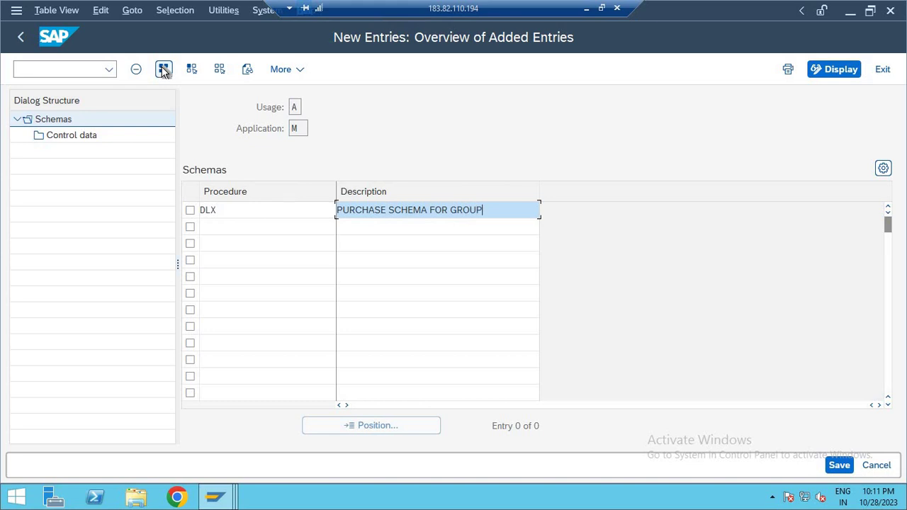
key(ctrl+s)
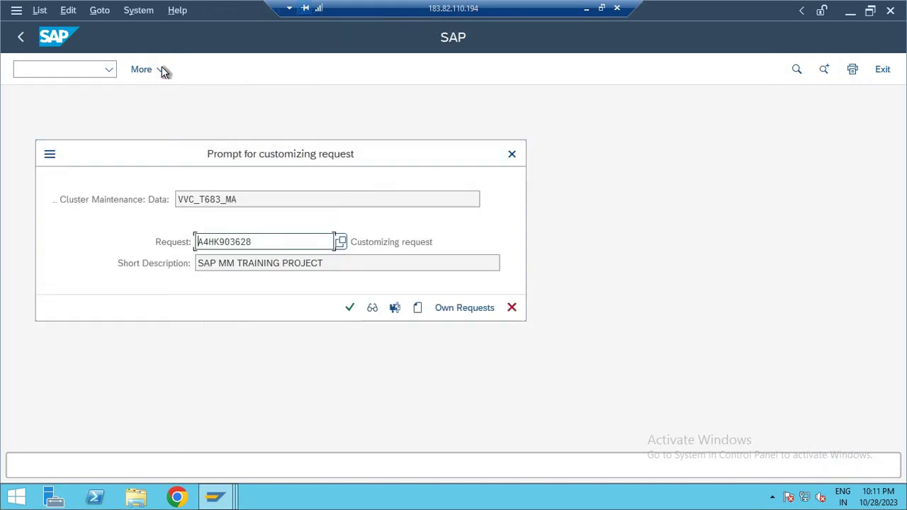
key(Return)
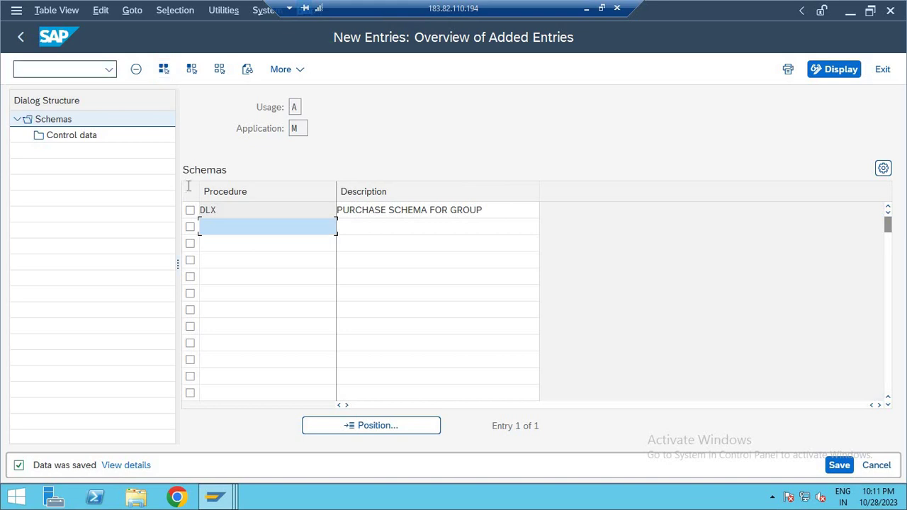
click(189, 211)
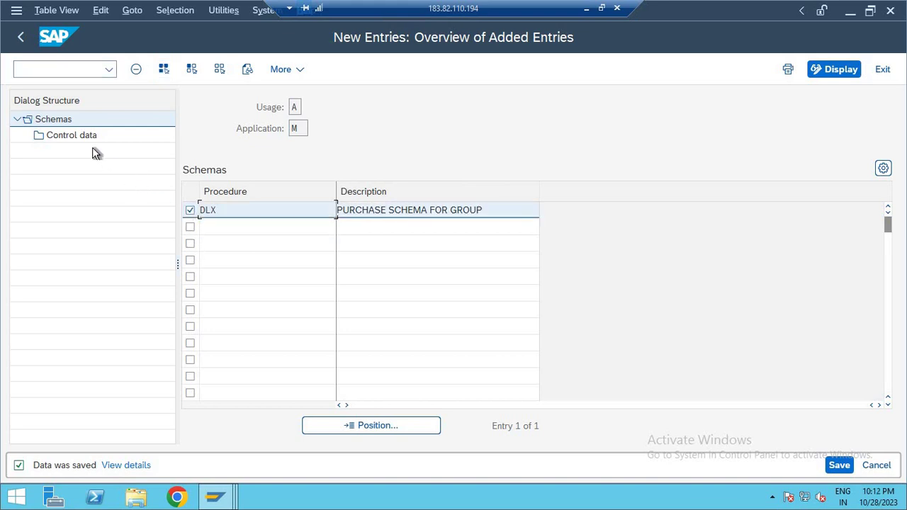
double_click(74, 135)
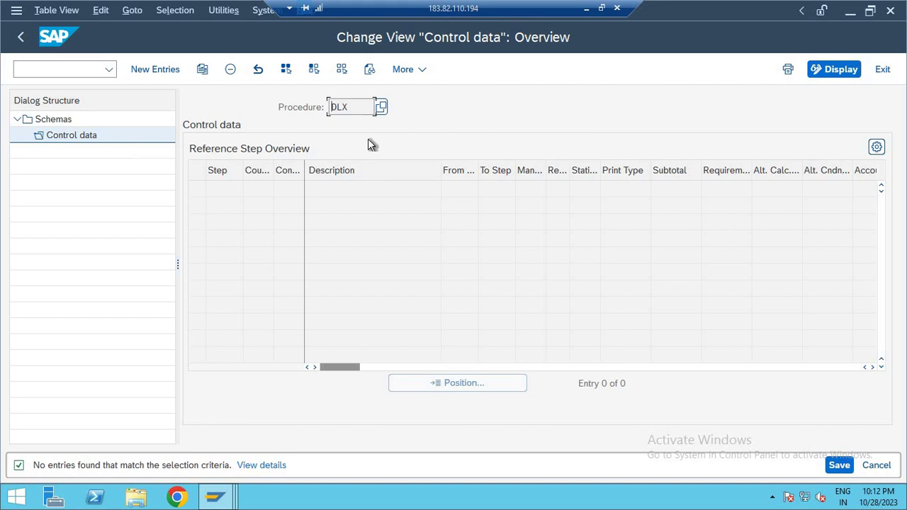
click(156, 69)
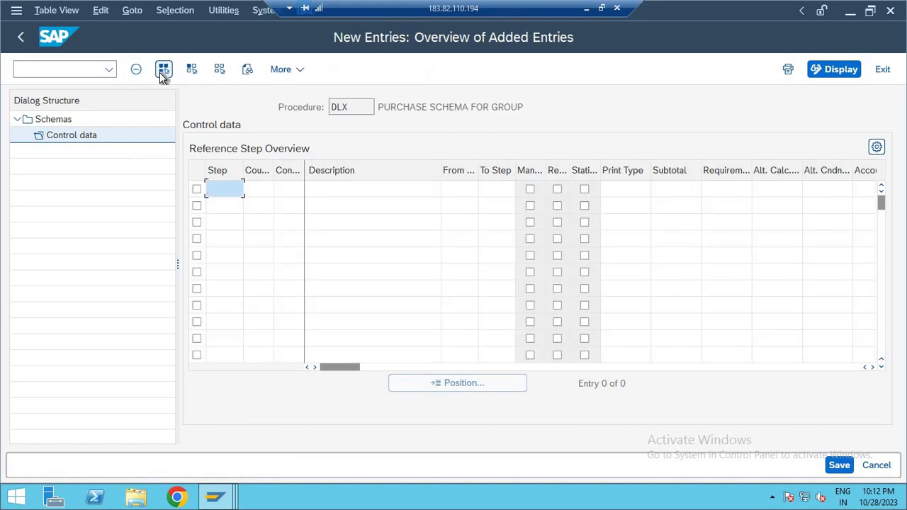
text(1)
key(Down)
text(1)
key(Down)
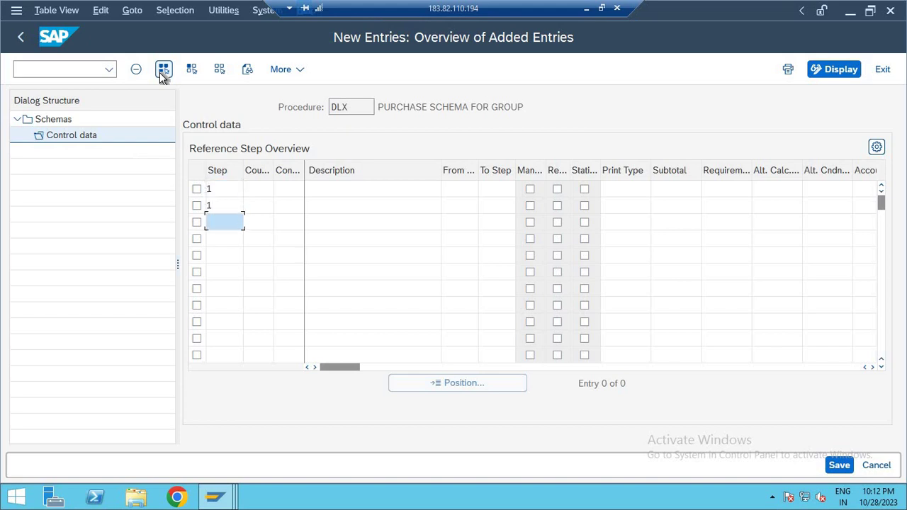
text(2)
key(Down)
key(Return)
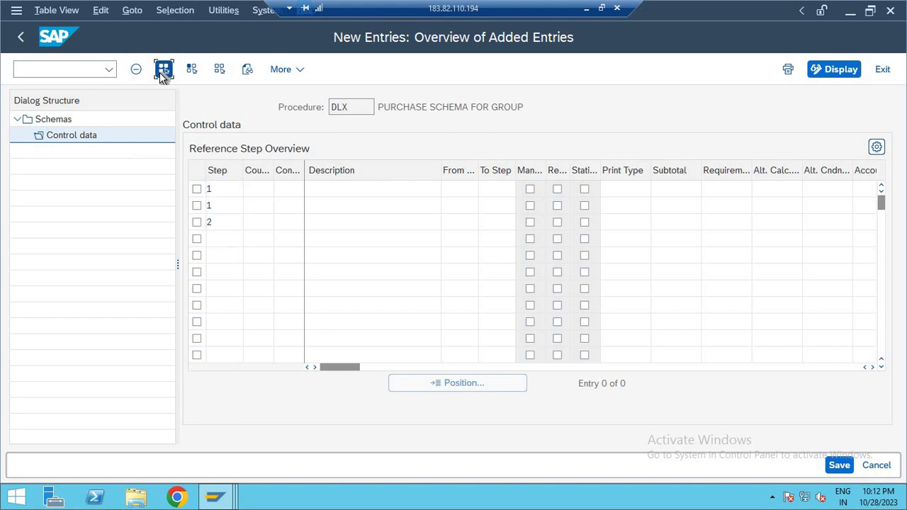
text(3)
key(Escape)
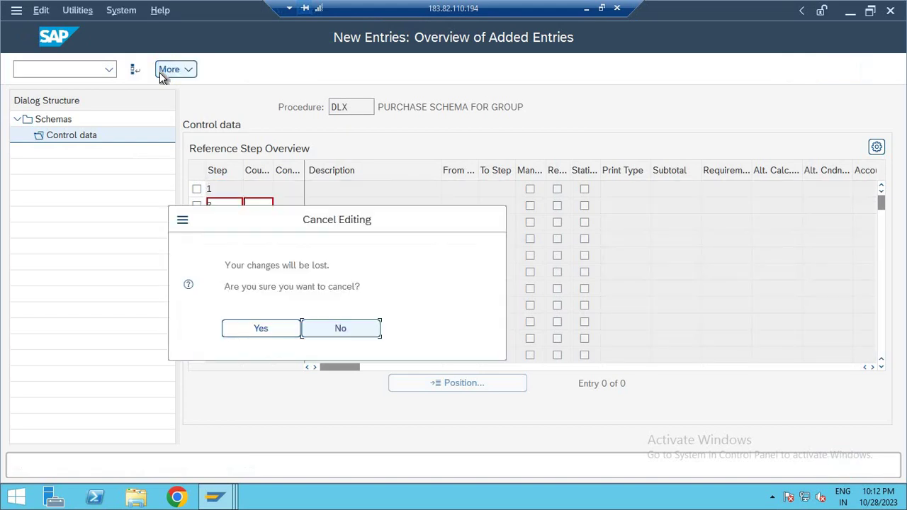
key(Left)
key(Return)
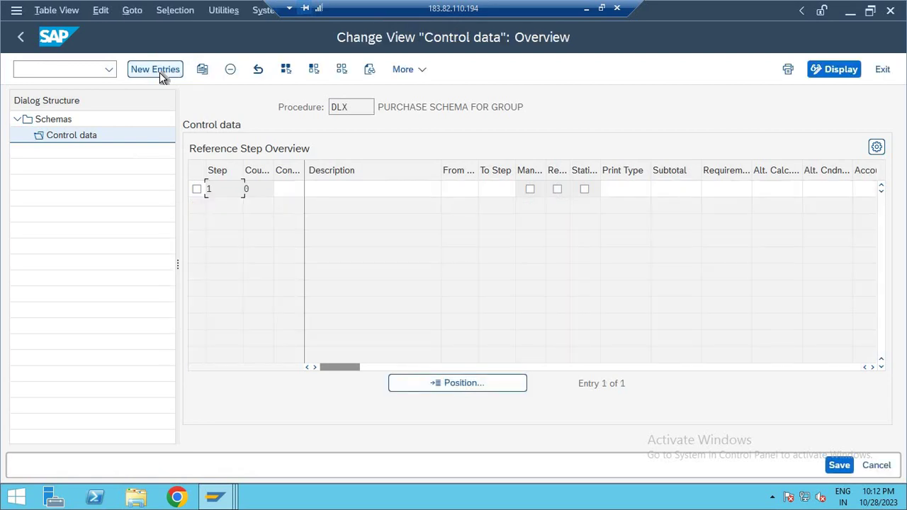
Reopen the control data of schema DLX and delete the entry for step 1.
click(160, 72)
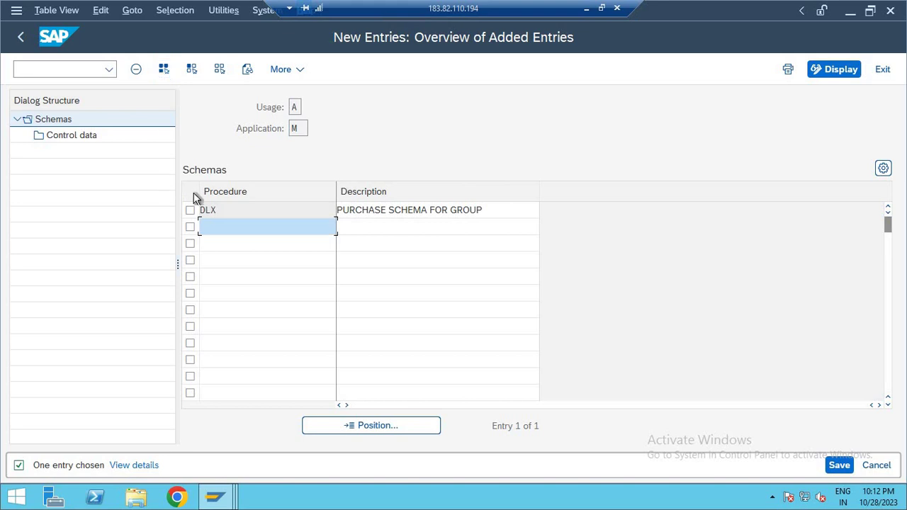
click(189, 210)
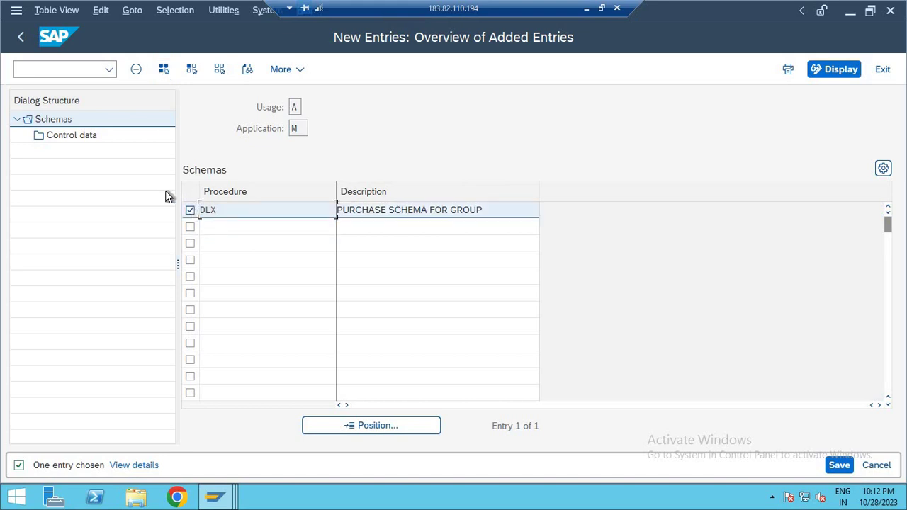
double_click(81, 141)
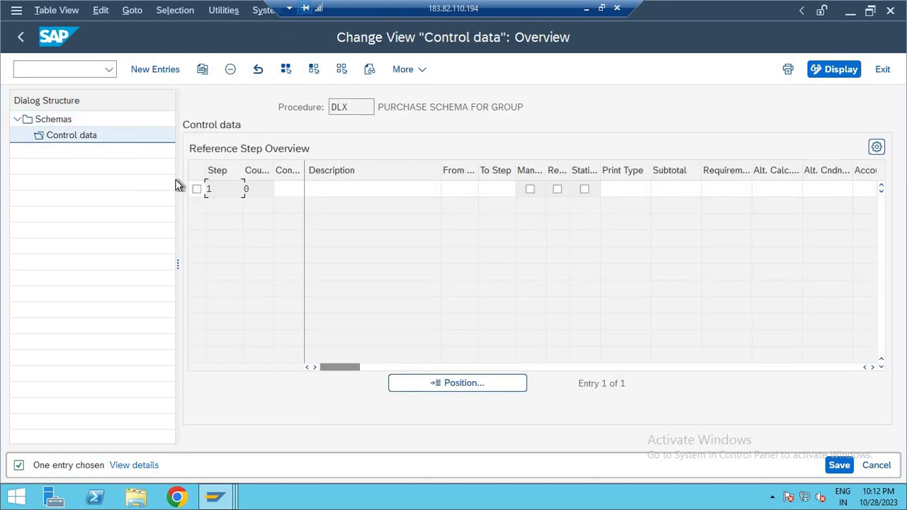
click(196, 188)
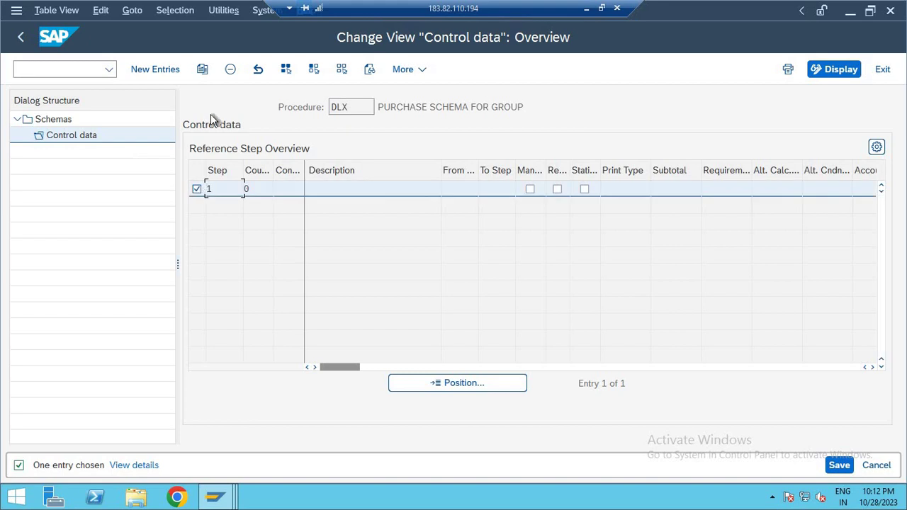
click(231, 70)
key(Return)
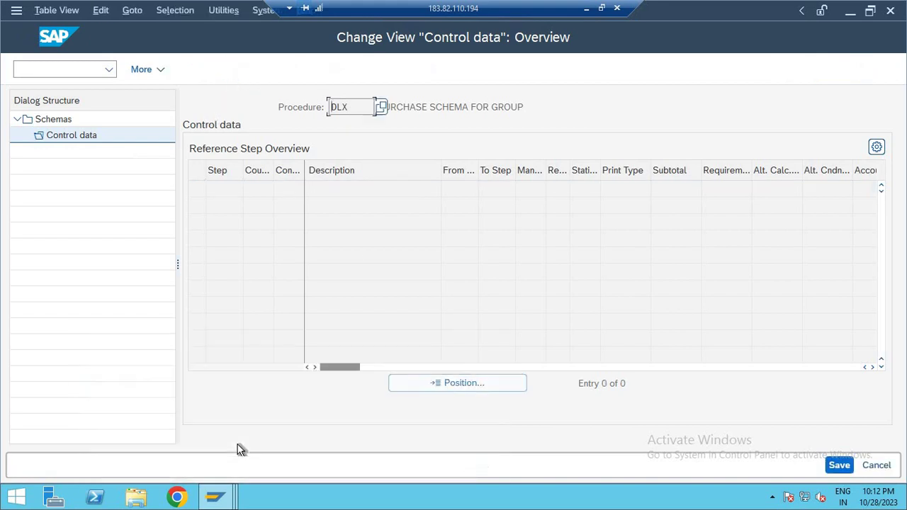
Start new control data entries for procedure DLX and widen the Condition Type column to show its full heading.
key(ctrl+s)
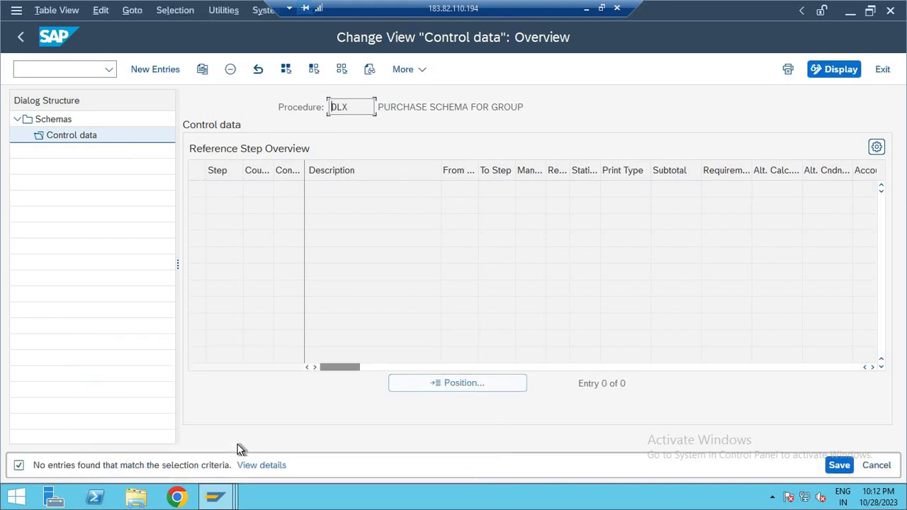
click(158, 68)
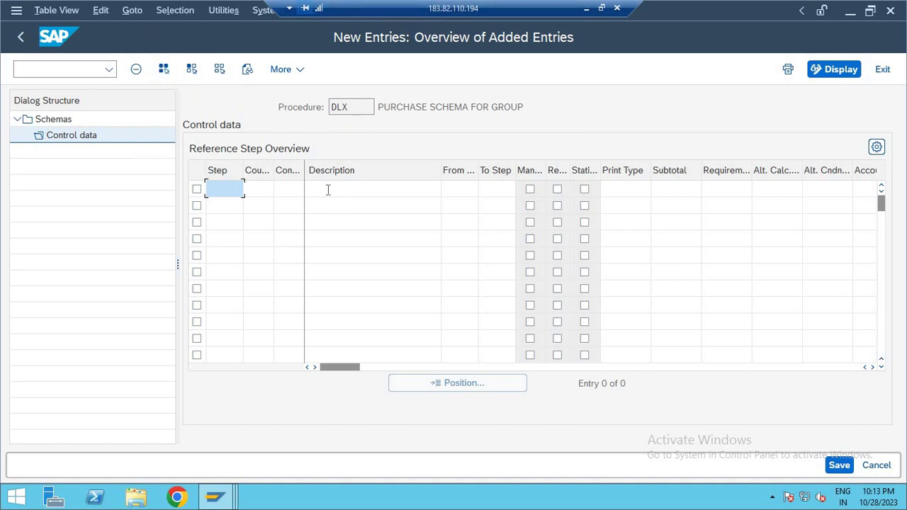
drag(304, 170, 379, 179)
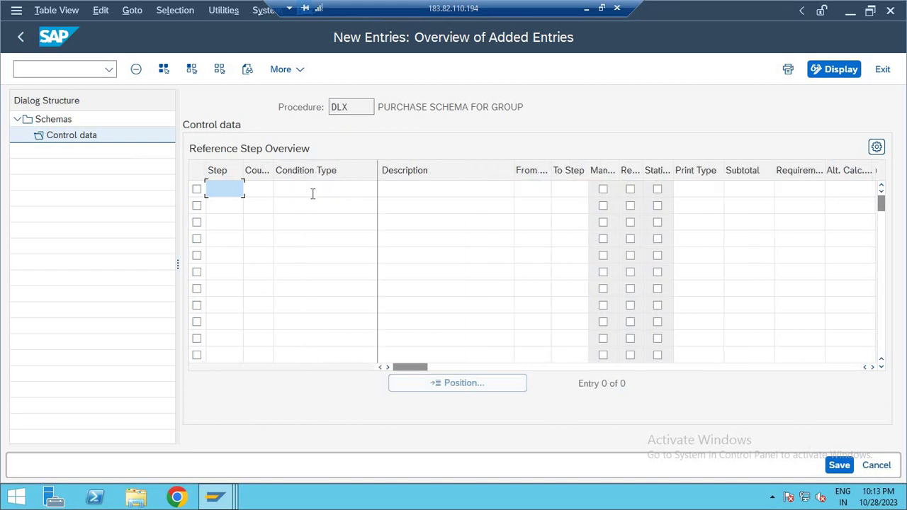
Enter counters 1, 2, 3 and 4 in the first four rows and widen the Counter column.
click(262, 187)
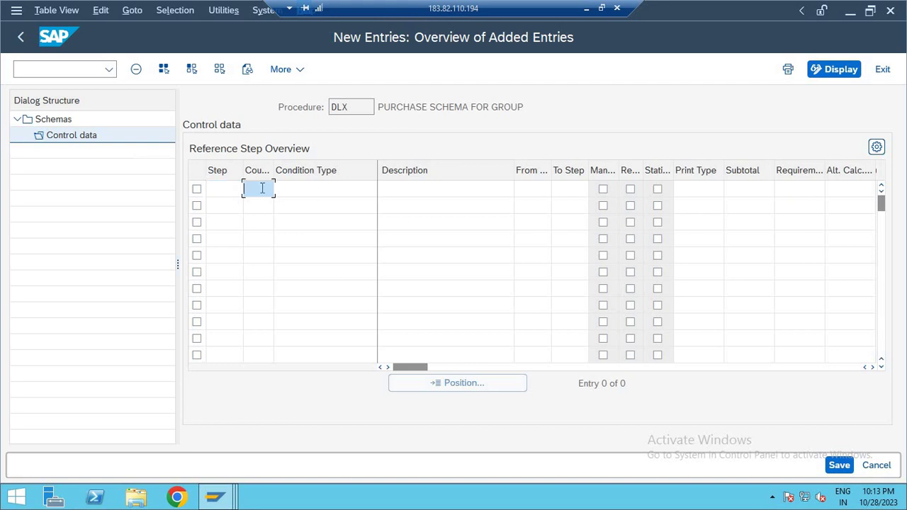
text(1)
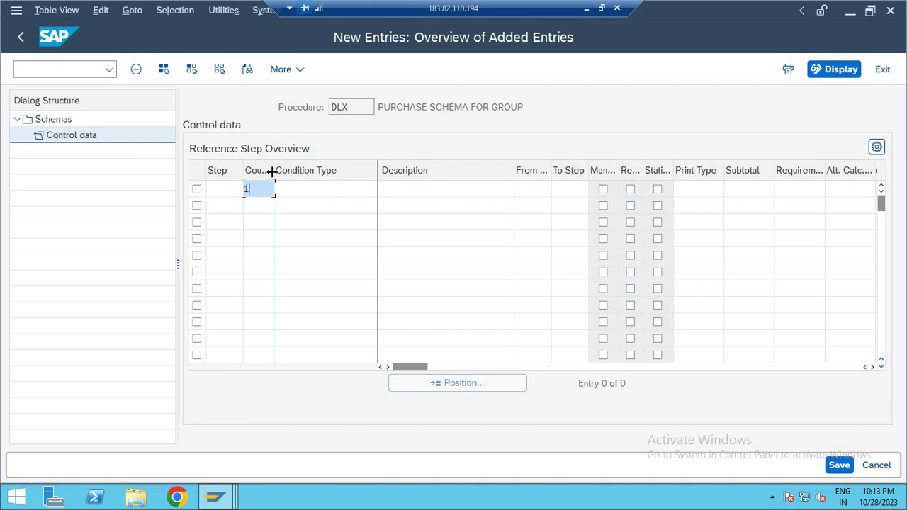
drag(272, 172, 313, 173)
click(276, 205)
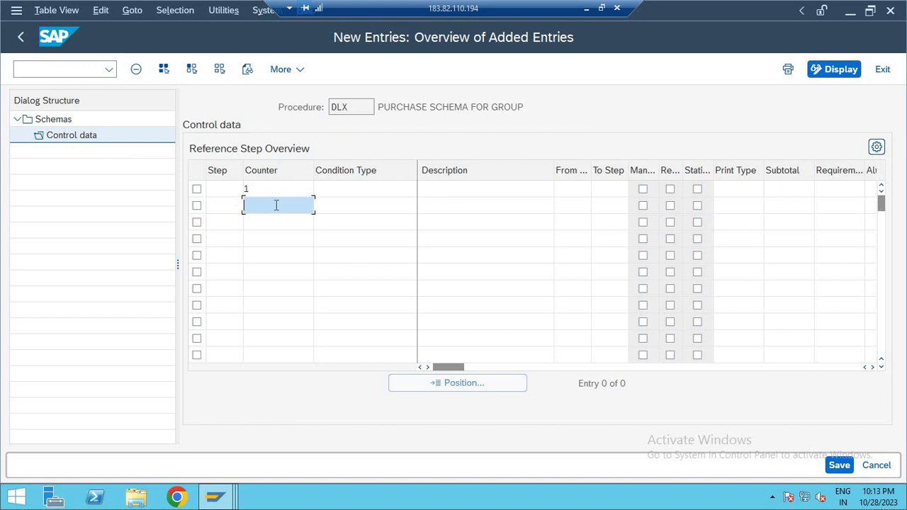
text(2)
key(Down)
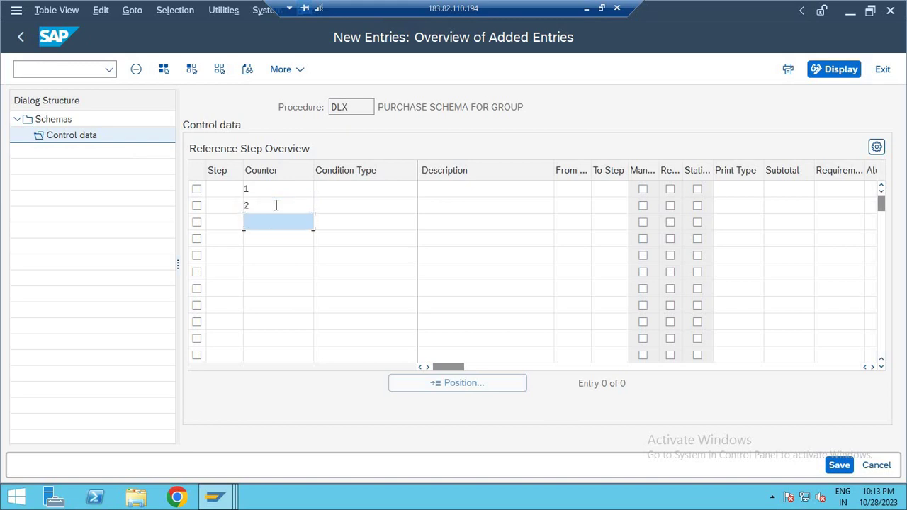
text(3)
key(Down)
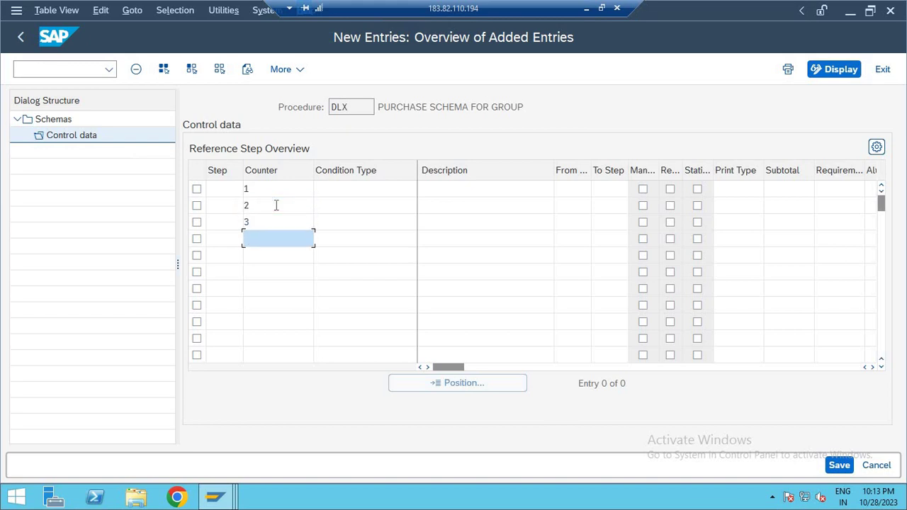
text(4)
key(Down)
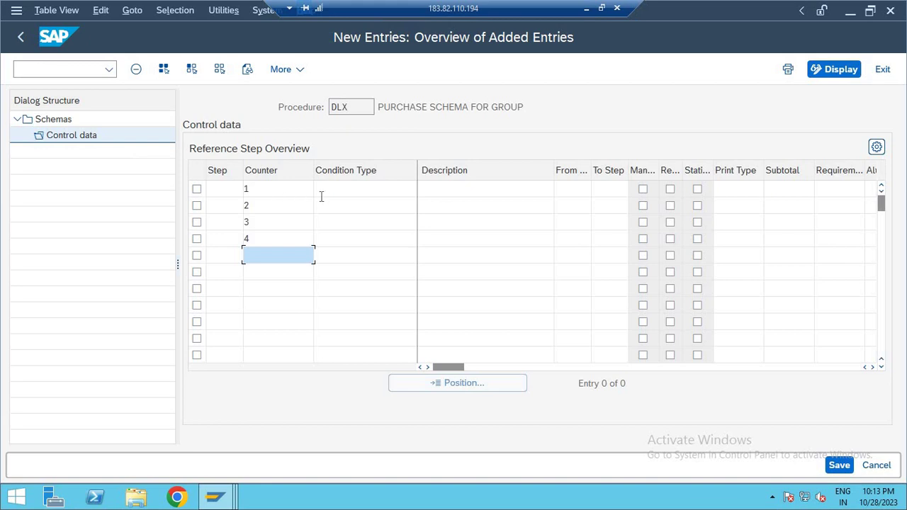
Find condition type DLX in the list of possible values and assign it to the row with counter 1.
click(346, 187)
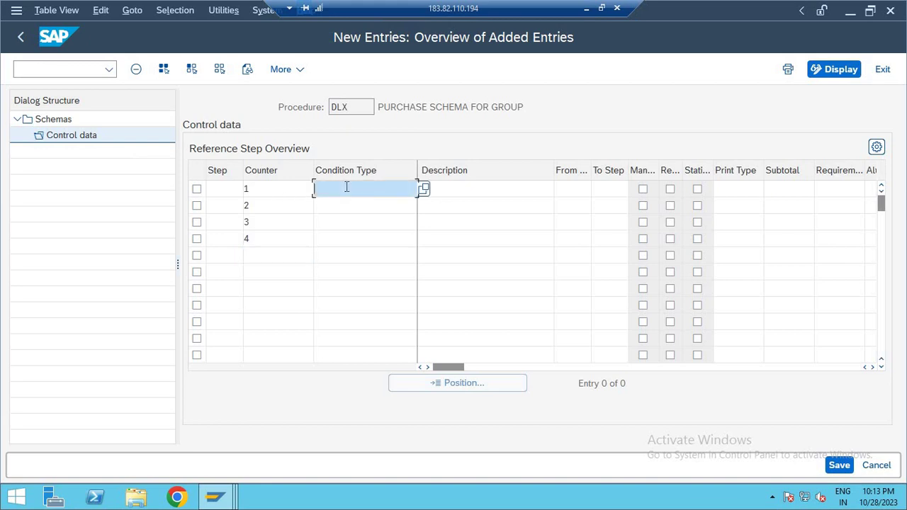
text(DLX)
click(420, 190)
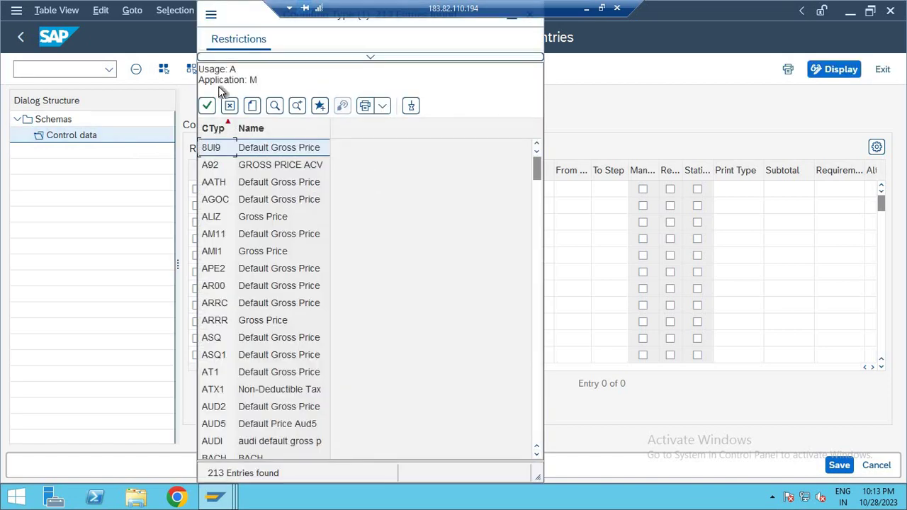
click(275, 105)
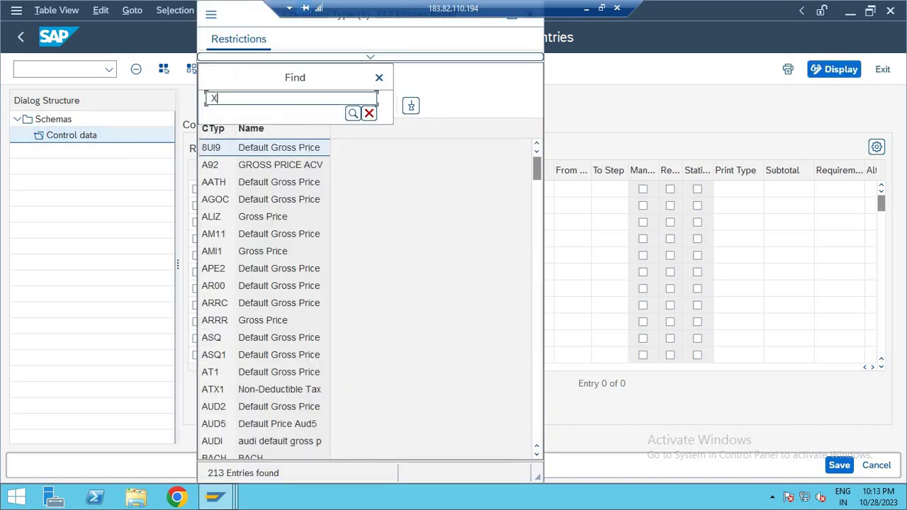
text(DLX)
key(Return)
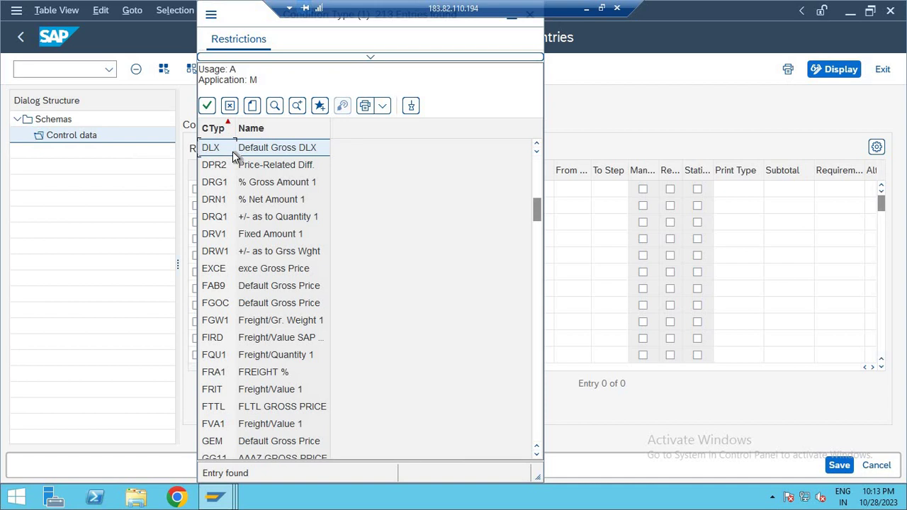
double_click(266, 148)
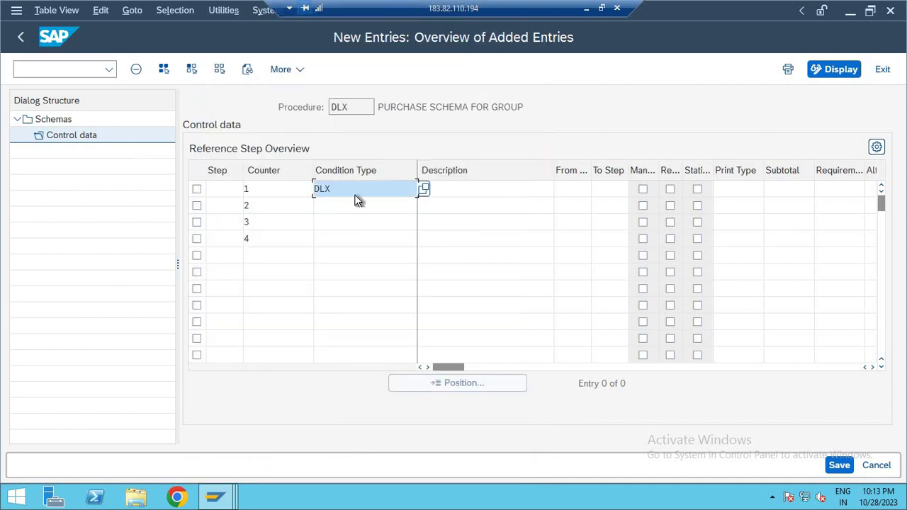
Assign condition type PB00 to the counter 2 row and FIRD to the counter 3 row.
click(363, 204)
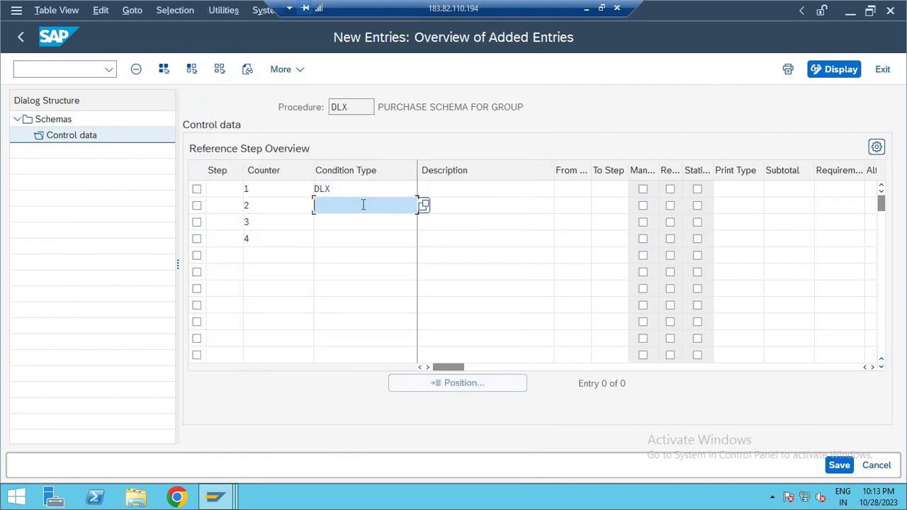
text(PB00)
key(Down)
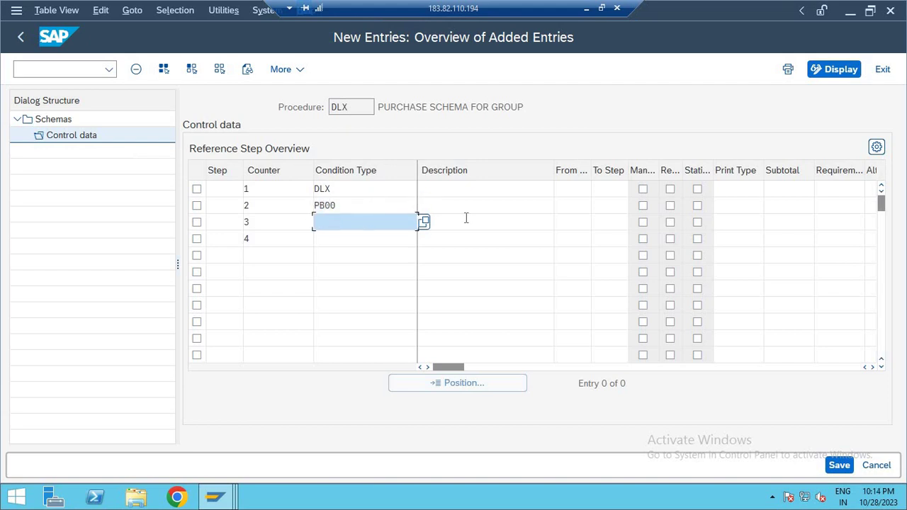
text(FIRD)
click(424, 221)
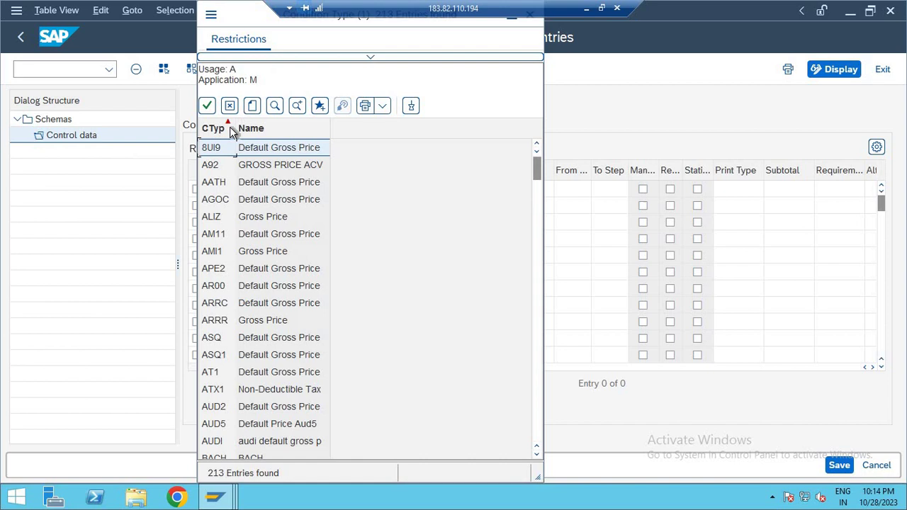
click(275, 106)
text(FIR)
key(Return)
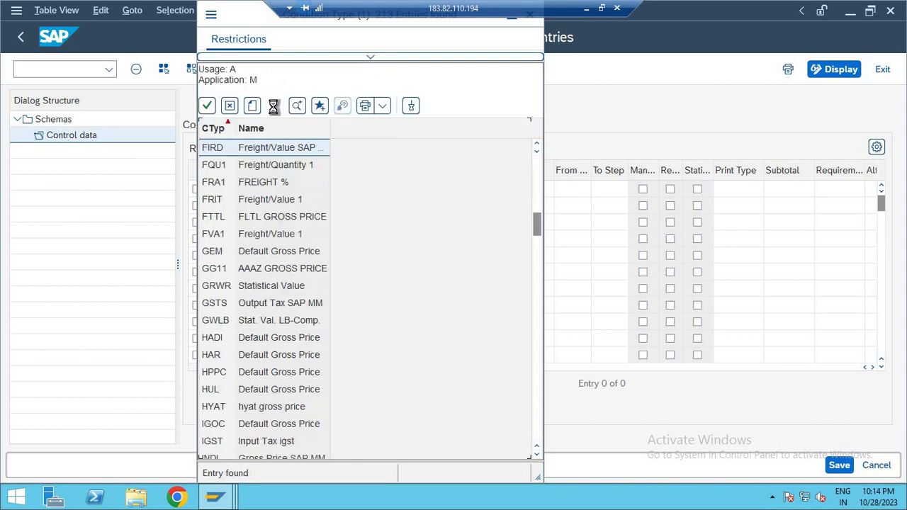
double_click(295, 154)
Find condition type FVA1 in the list of possible values and assign it to the counter 4 row.
key(Down)
text(F)
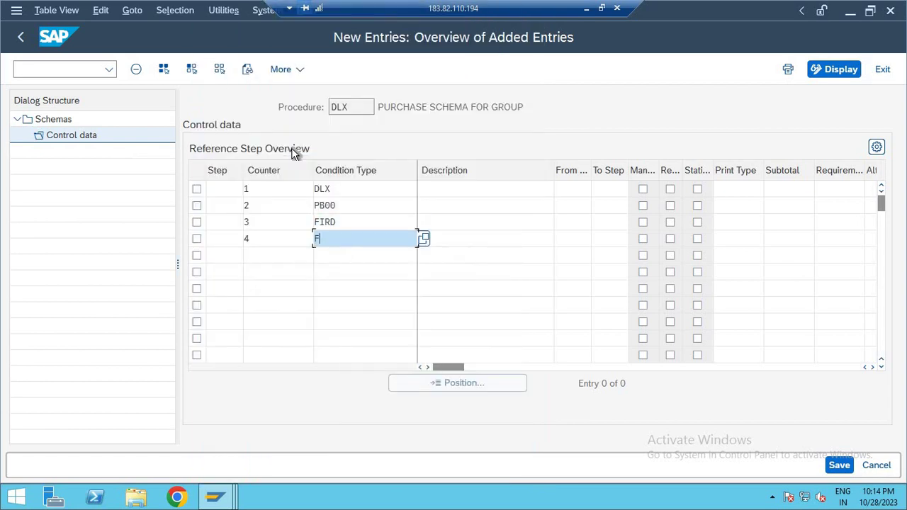
text(VA1)
click(423, 240)
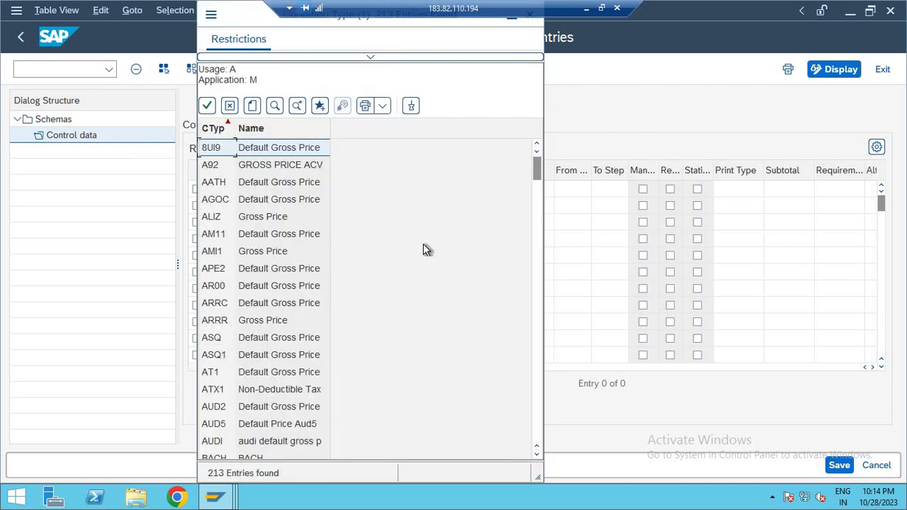
click(276, 108)
text(FV)
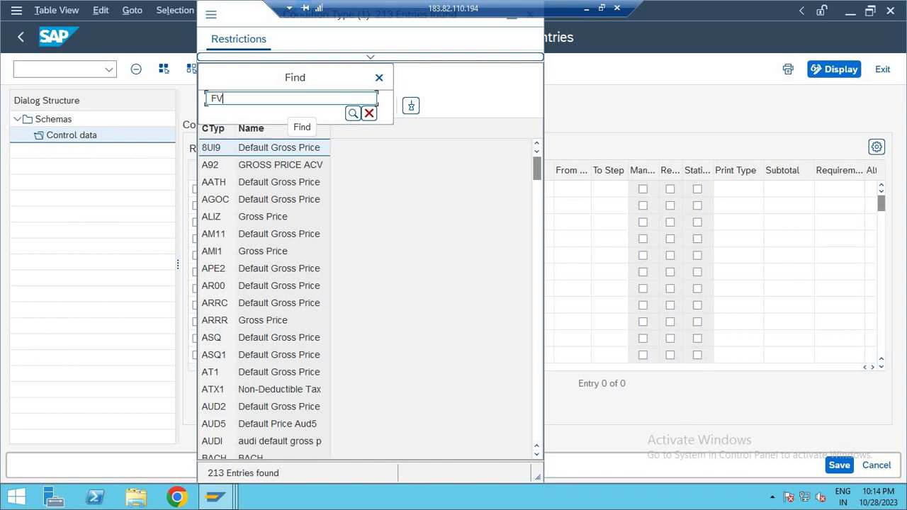
text(A1)
key(Return)
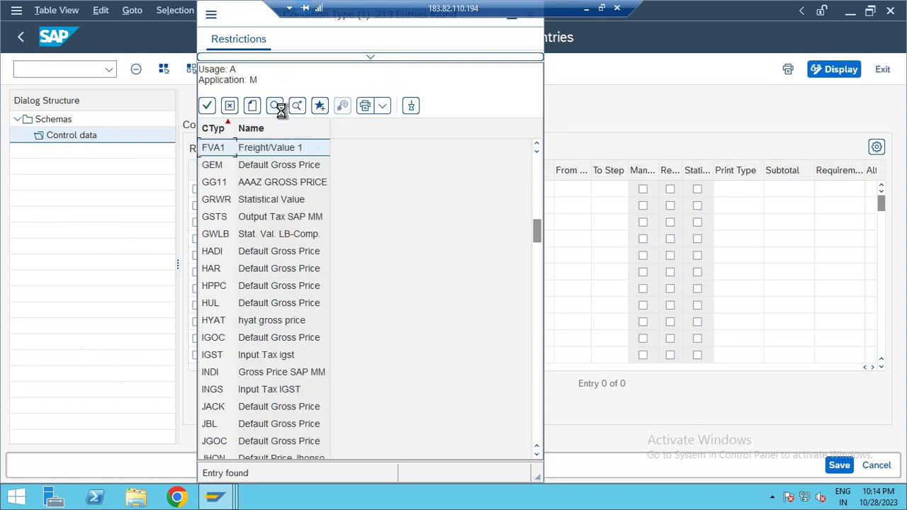
click(276, 154)
double_click(277, 155)
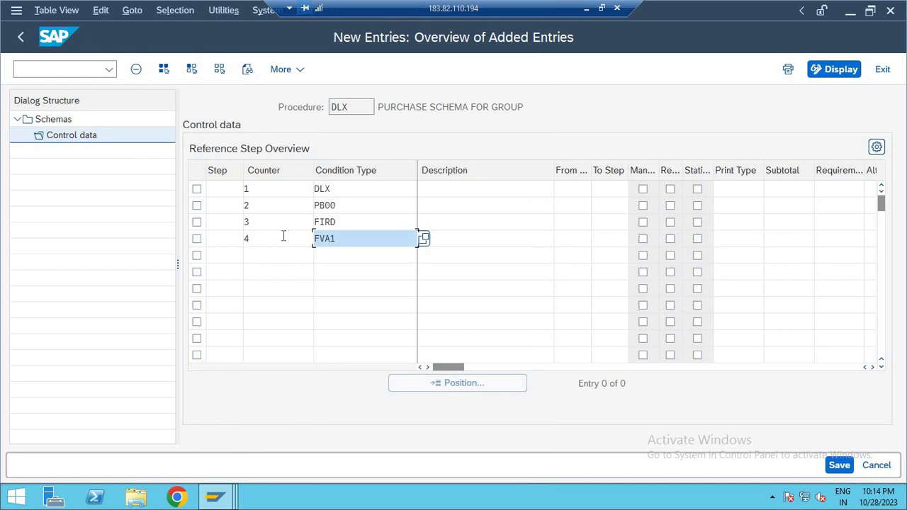
Set the step number to 1 for both the DLX and PB00 rows.
click(345, 188)
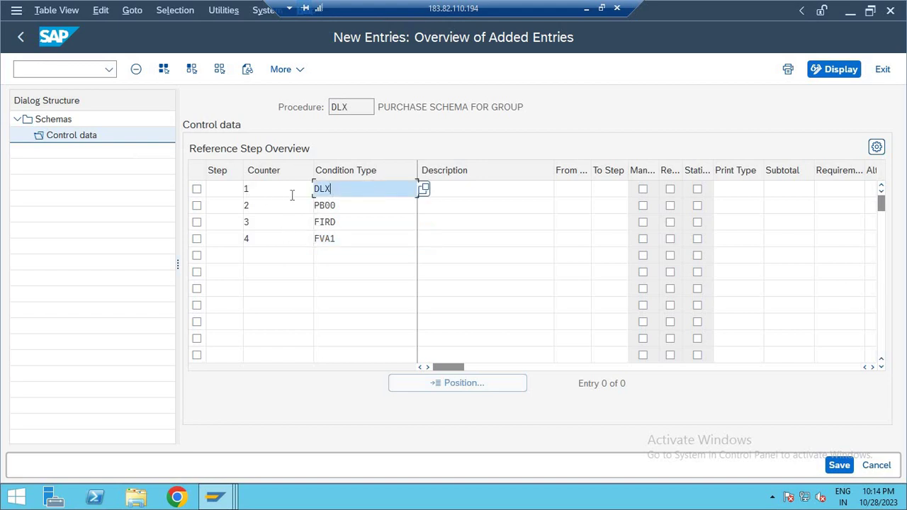
key(Down)
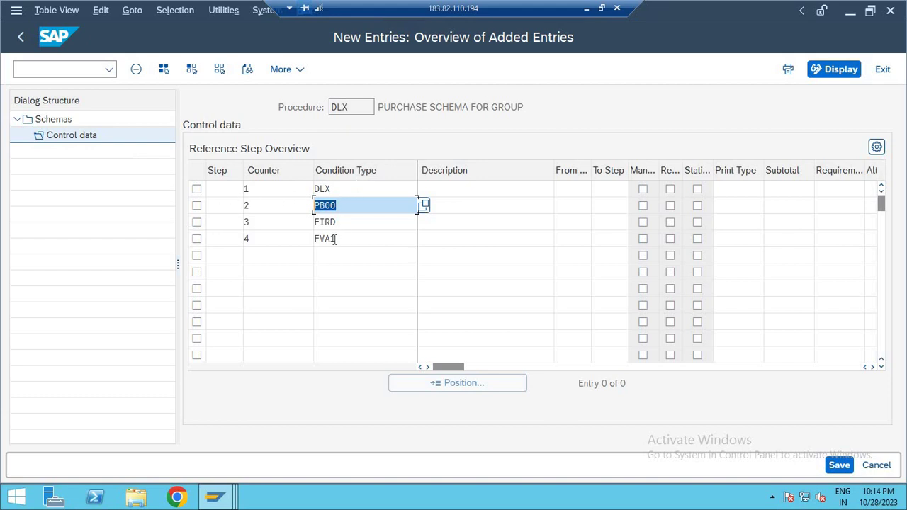
click(222, 193)
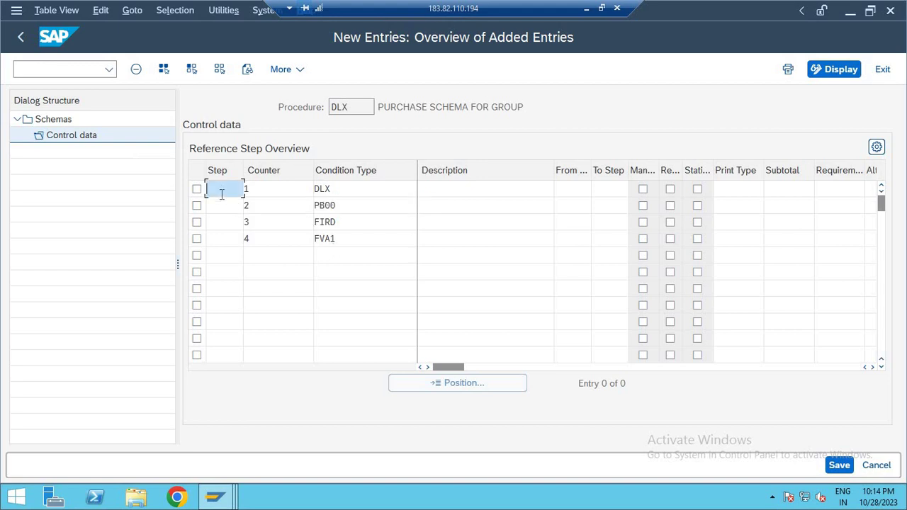
text(1)
key(Down)
text(1)
click(345, 190)
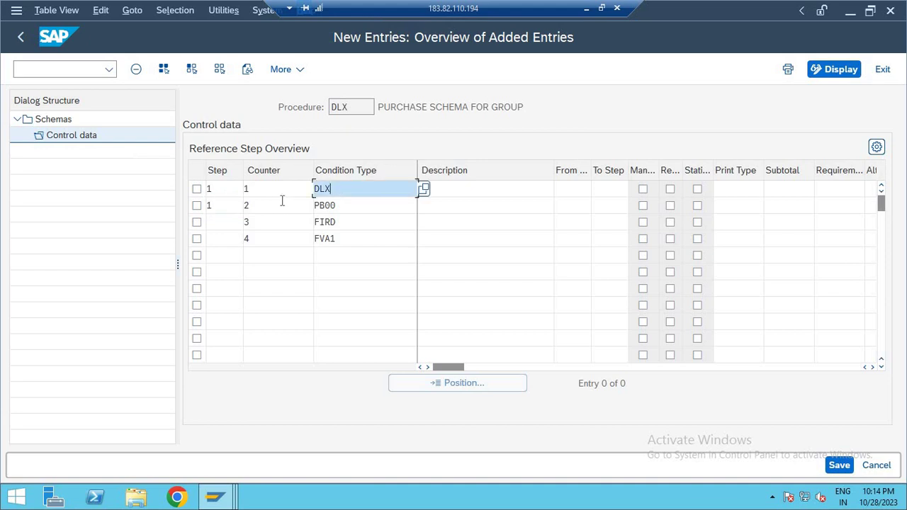
click(341, 205)
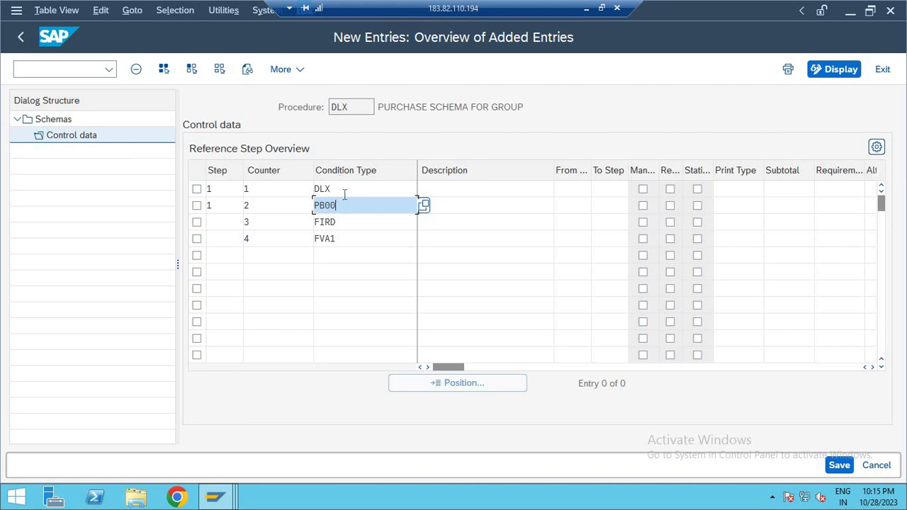
Set the step number to 2 for the FIRD row and 3 for the FVA1 row.
click(213, 221)
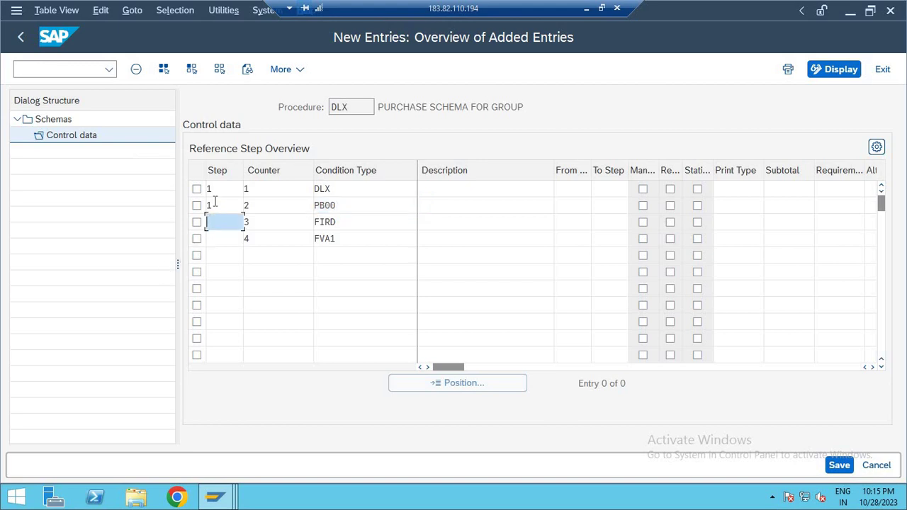
text(2)
key(Down)
text(3)
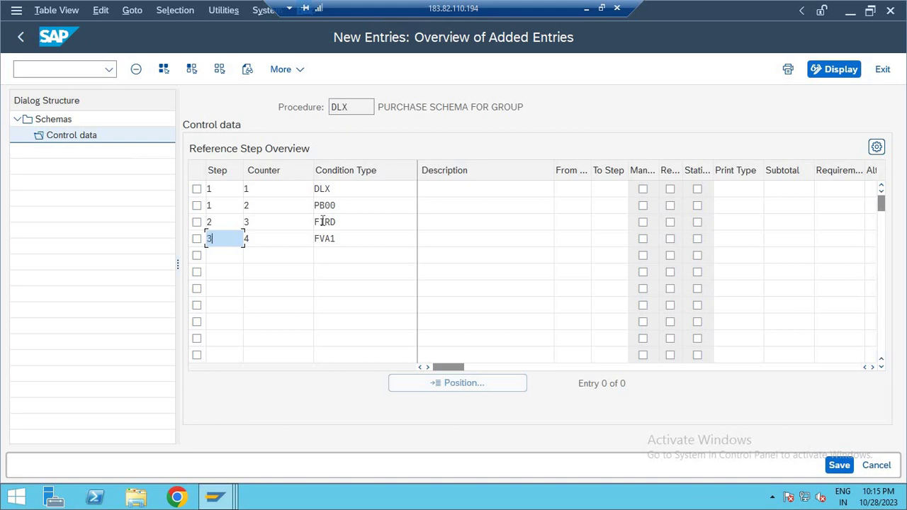
key(Down)
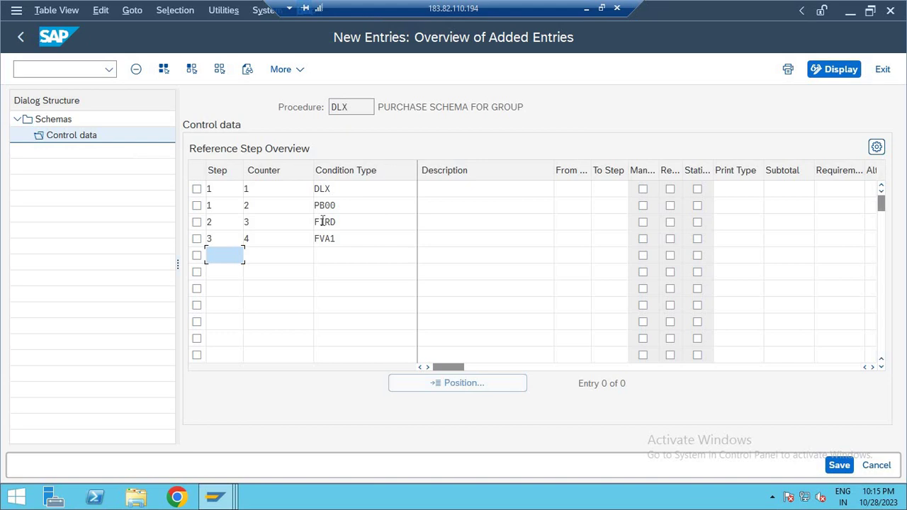
key(Return)
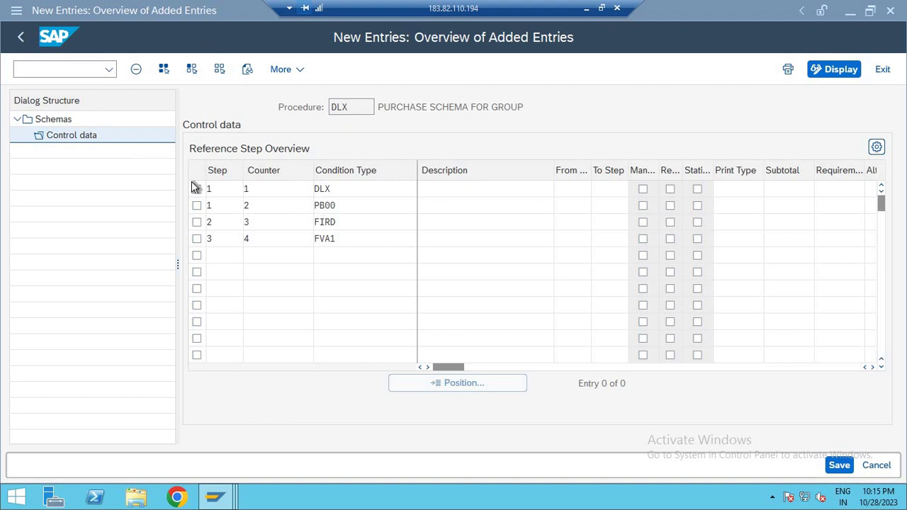
Look through the available condition types, including the tax types, for the empty fifth row and close the list without choosing one.
click(343, 258)
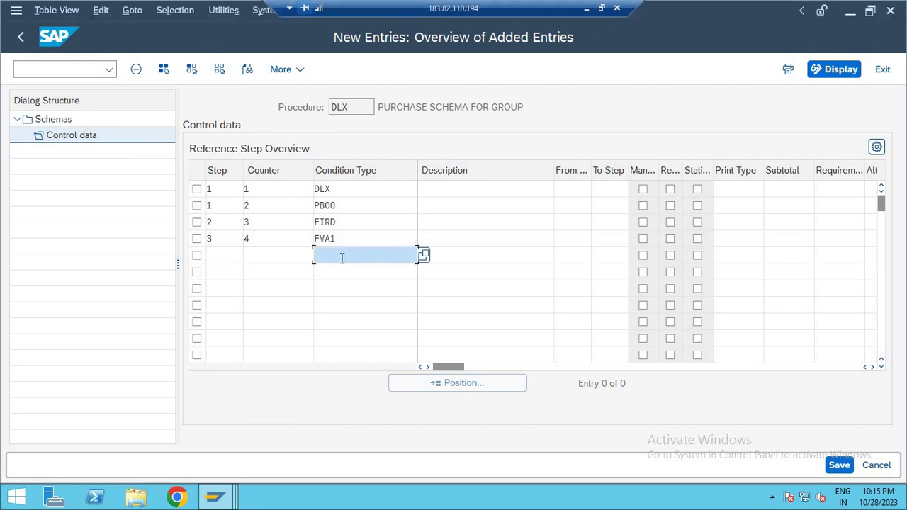
key(F4)
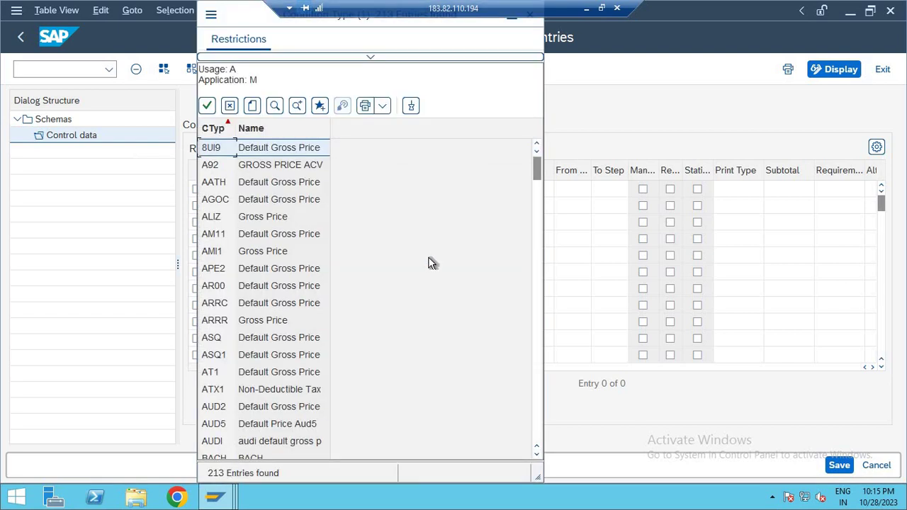
key(Down)
key(Down)
key(Down)
key(Down)
key(Down)
key(Down)
key(Down)
key(Down)
key(Down)
key(Down)
key(Down)
key(Down)
key(Down)
key(Down)
key(Down)
key(Down)
key(Down)
key(Down)
key(Down)
key(Down)
key(Down)
key(Down)
key(Down)
key(Down)
key(Down)
key(Down)
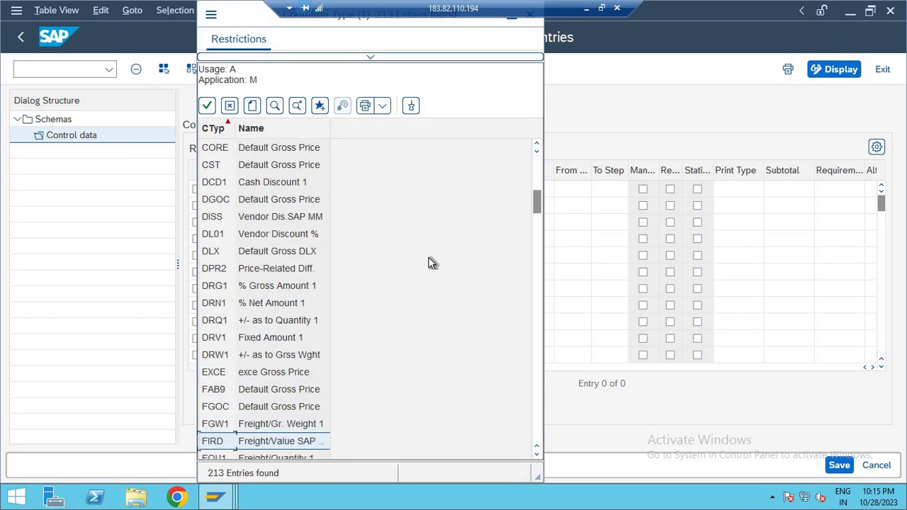
key(Down)
key(Down)
key(Down)
key(Down)
key(Down)
key(Down)
key(Down)
key(Down)
key(Down)
key(Down)
key(Down)
key(Down)
key(Down)
key(Down)
key(Down)
key(Down)
key(Down)
key(Down)
key(Down)
key(Down)
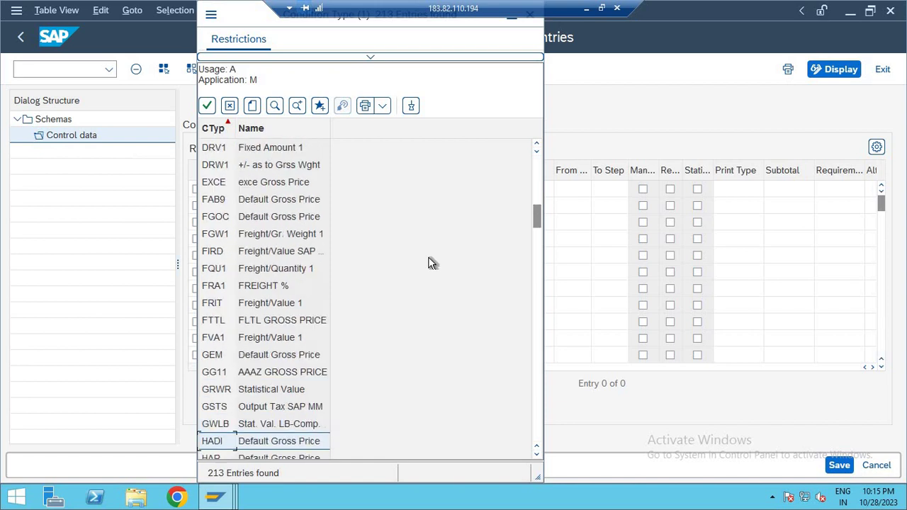
key(Down)
key(Down)
key(Up)
key(Up)
key(Up)
key(Up)
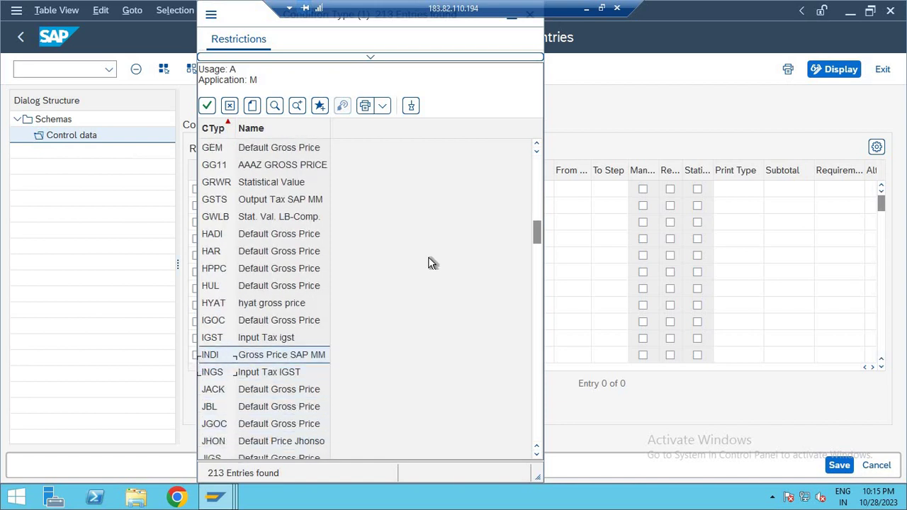
key(Down)
key(Down)
key(Down)
key(Down)
key(Down)
key(Down)
key(Down)
key(Down)
key(Down)
key(Down)
key(Down)
key(Down)
key(Down)
key(Down)
key(Down)
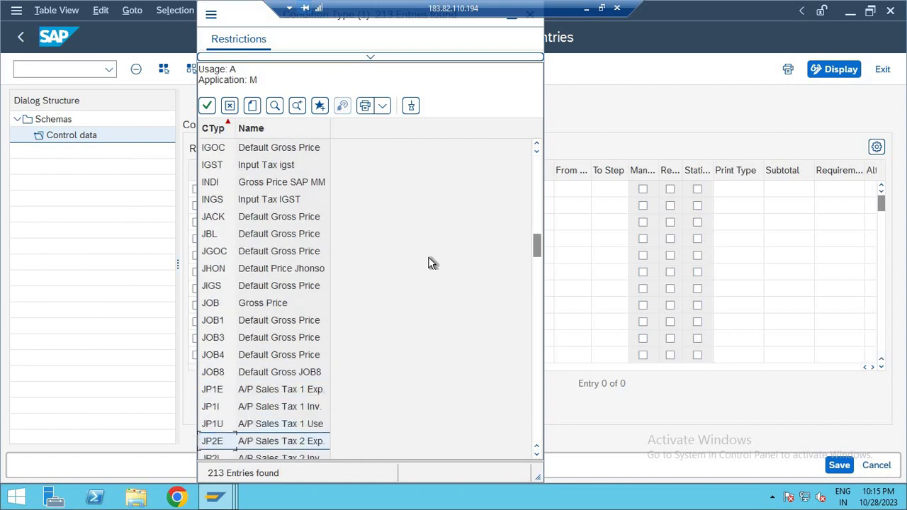
key(Up)
key(Up)
key(Up)
key(Up)
key(Up)
key(Up)
key(Up)
key(Up)
key(Up)
key(Up)
key(Up)
key(Up)
key(Up)
key(Up)
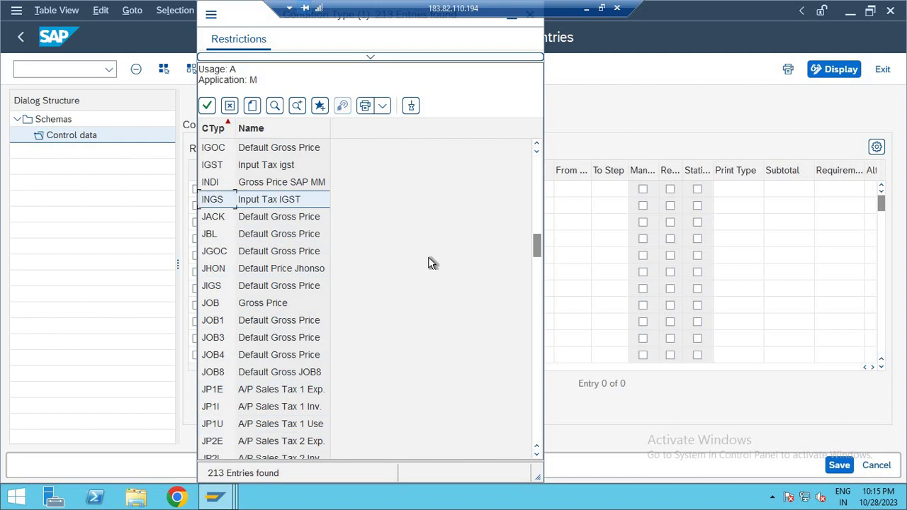
key(Escape)
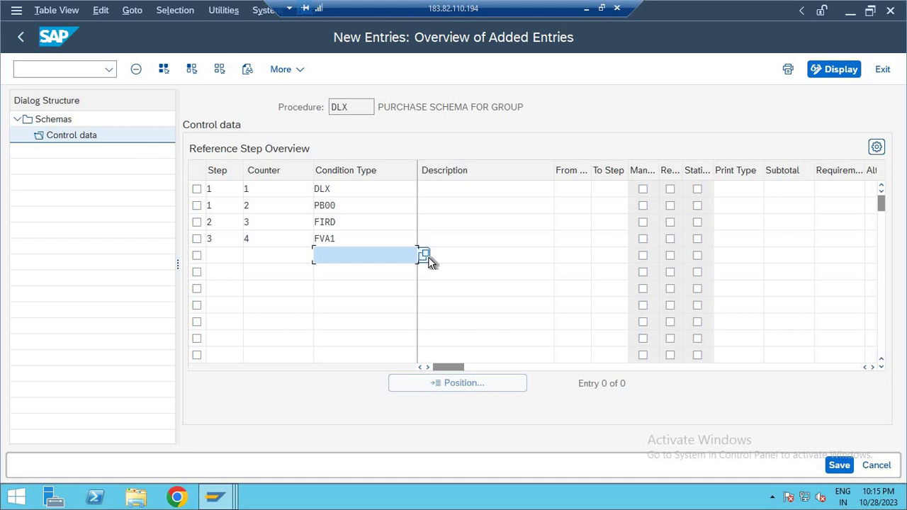
Run transaction OBQ1 in the SAP Easy Access session to view the tax condition types, and return to the schema's control data.
click(216, 496)
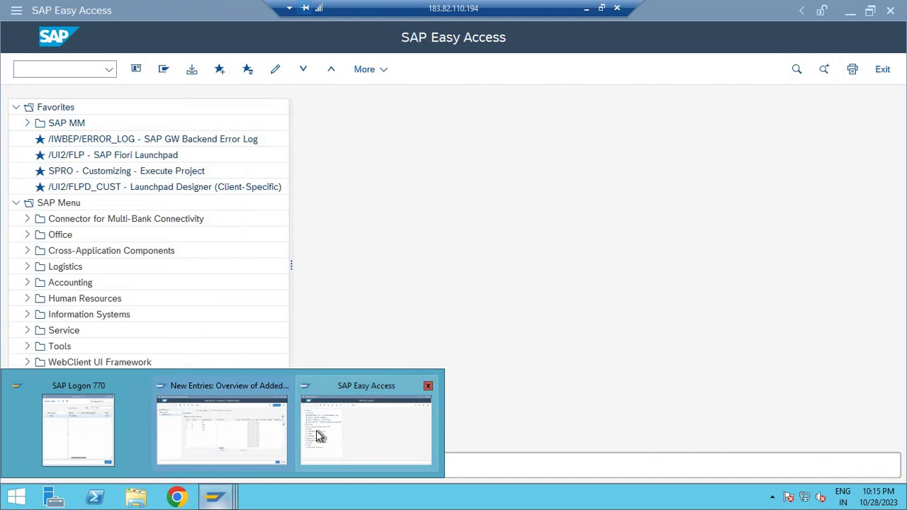
click(316, 432)
text(OB)
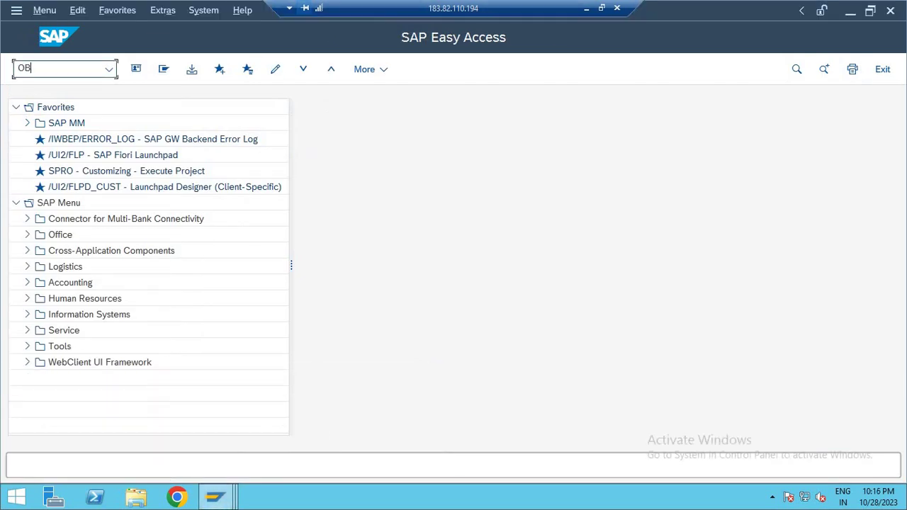
text(Q1)
key(Return)
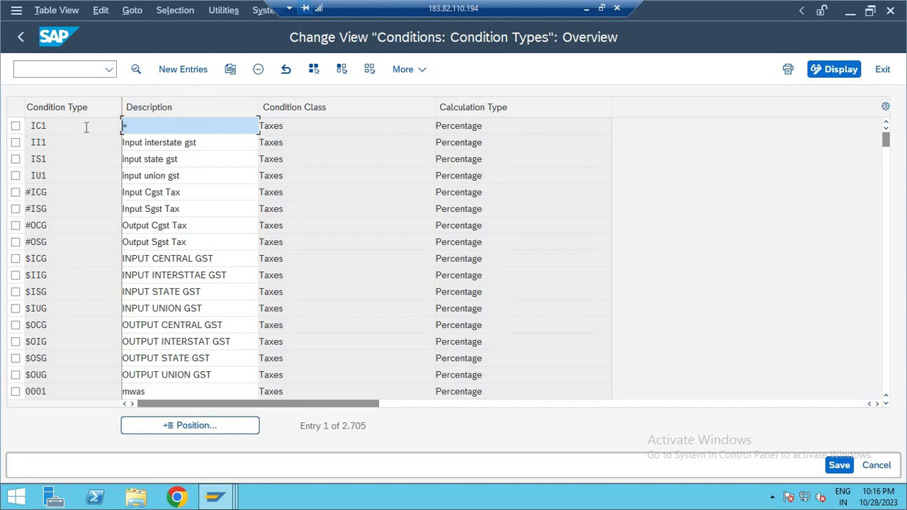
click(214, 496)
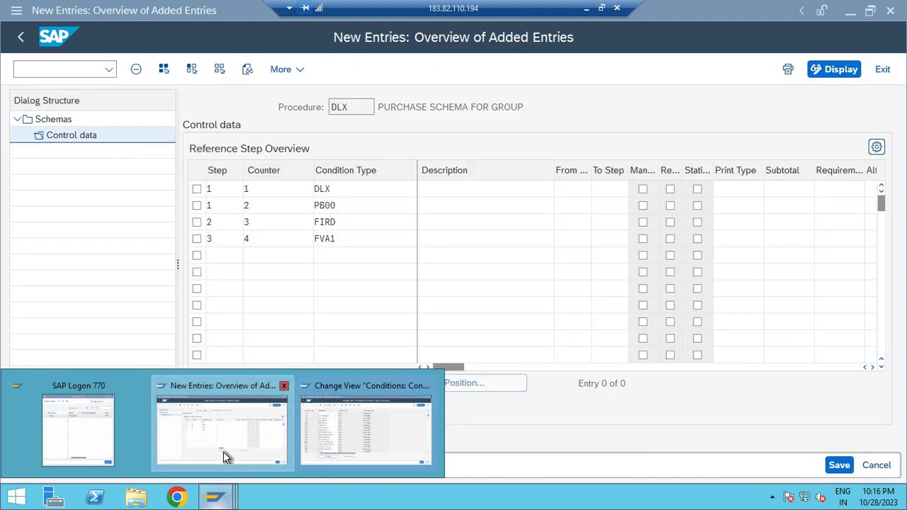
click(223, 451)
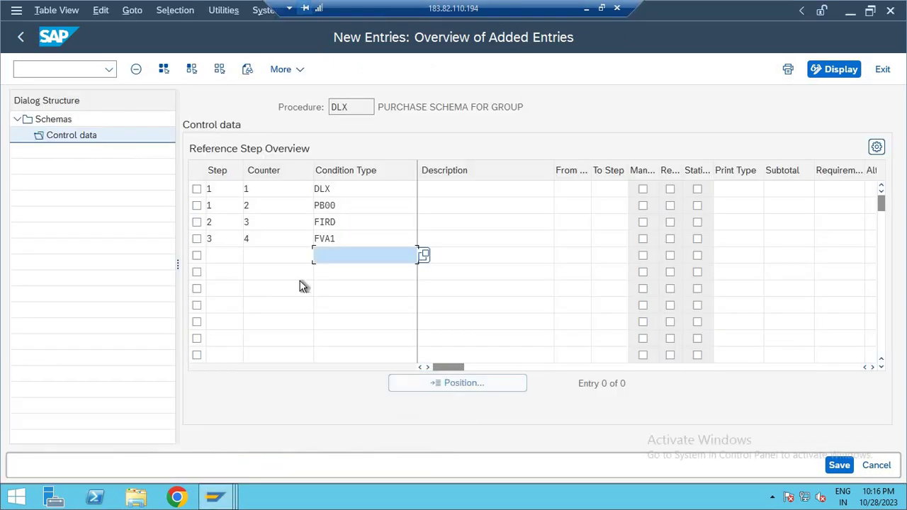
Enter step number 10 in the fifth row and set the FVA1 row's reference range from step 1 to step 3.
click(219, 254)
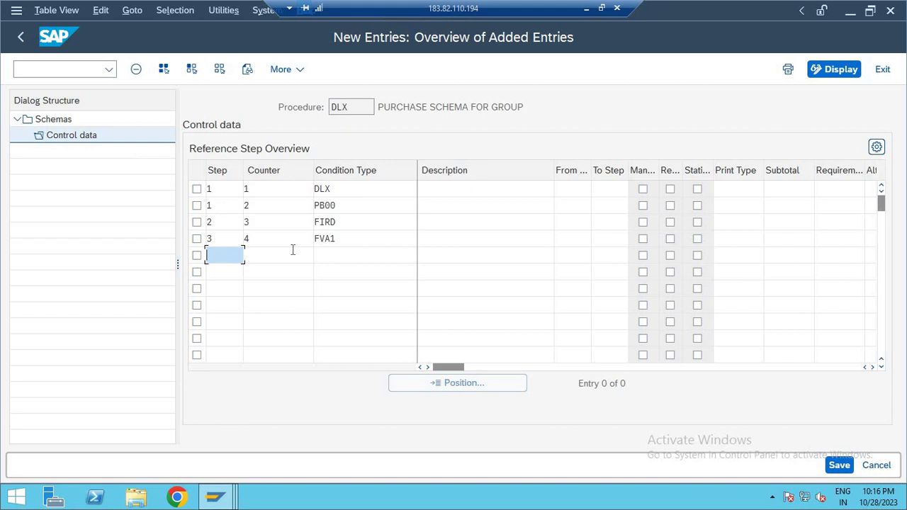
text(10)
click(572, 239)
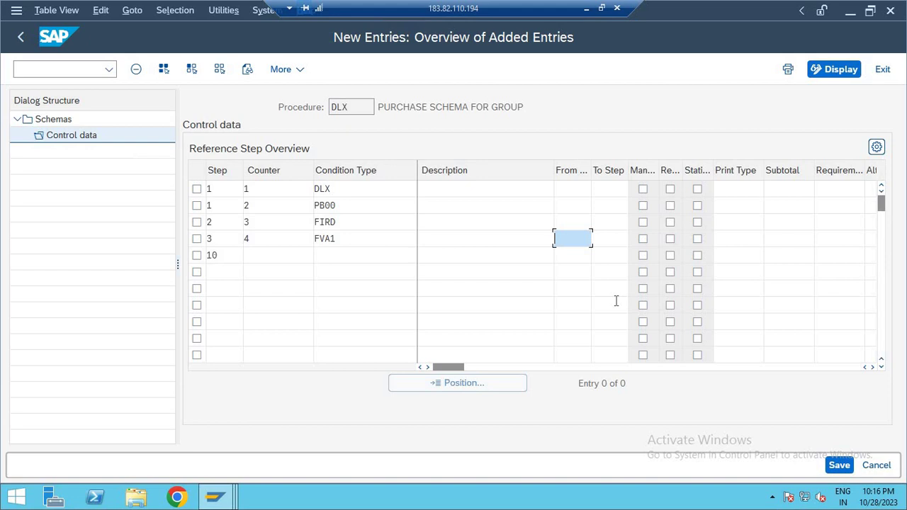
text(1)
key(Tab)
text(3)
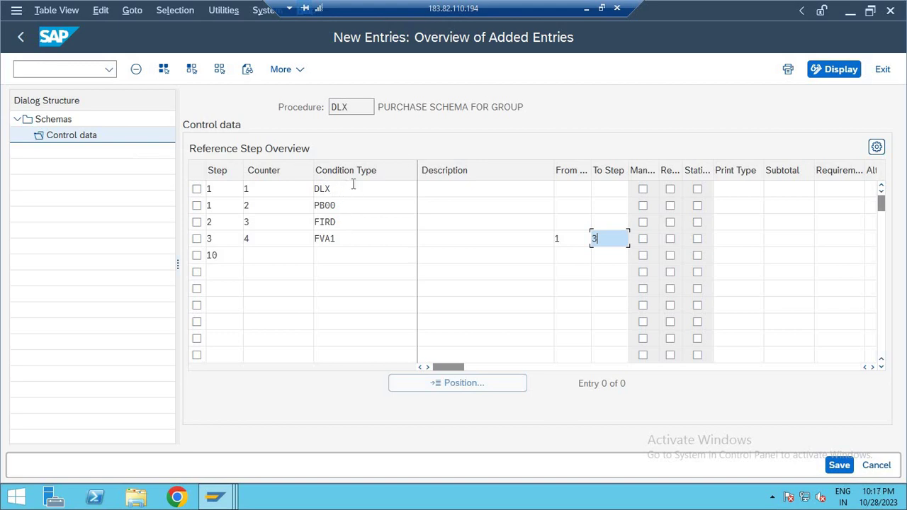
Set the print type to X for the DLX, PB00, FIRD and FVA1 rows.
click(733, 192)
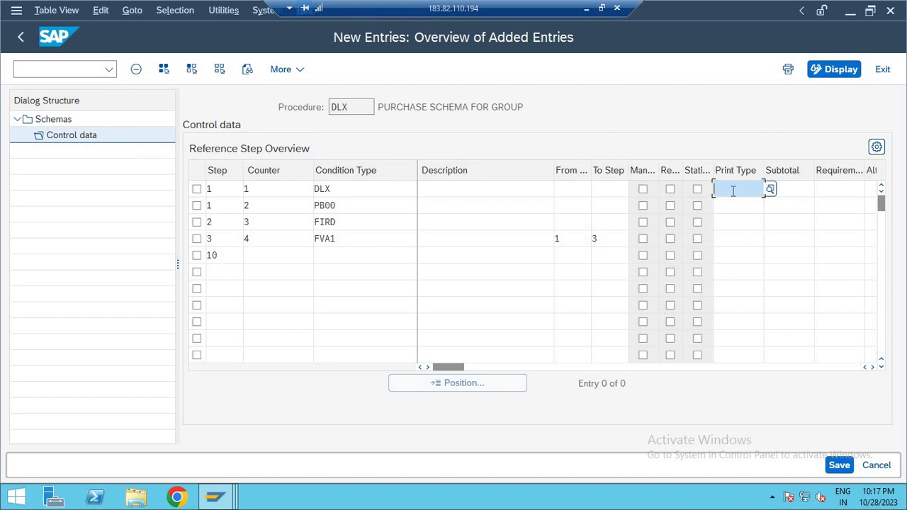
text(X)
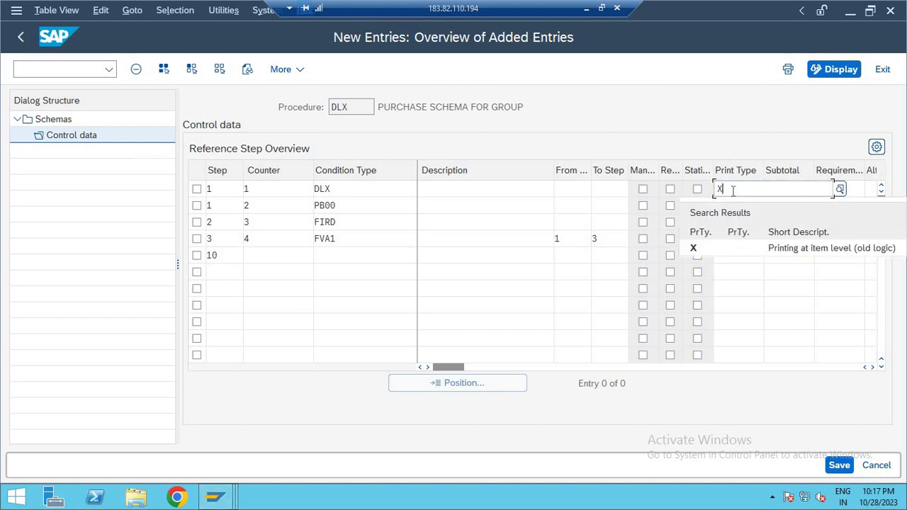
key(Down)
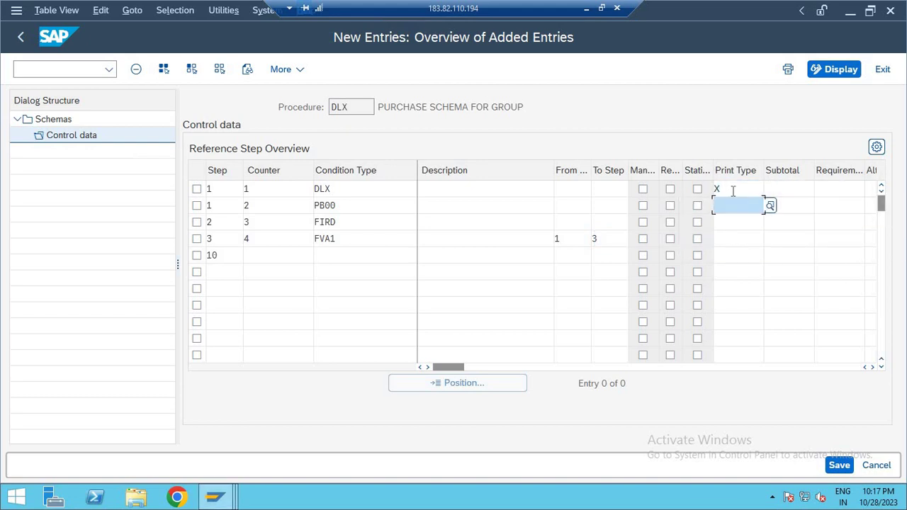
text(X)
key(Down)
text(X)
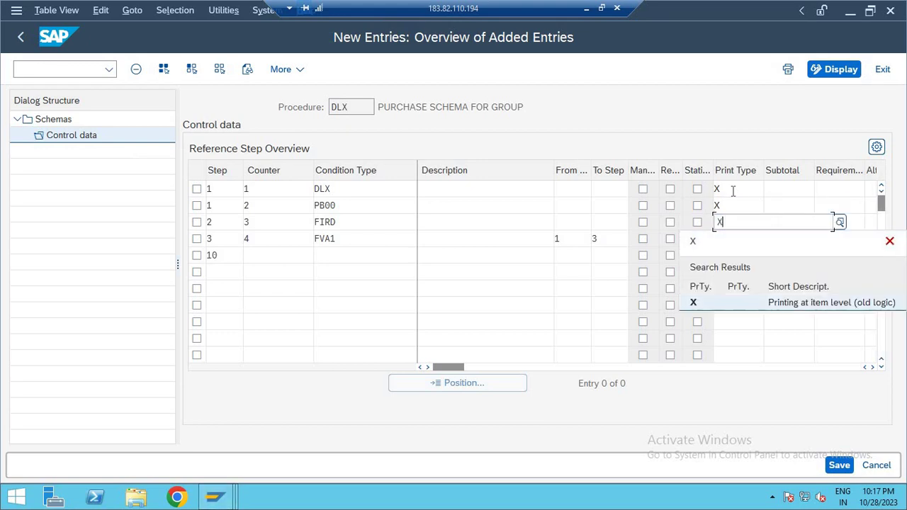
key(Down)
text(X)
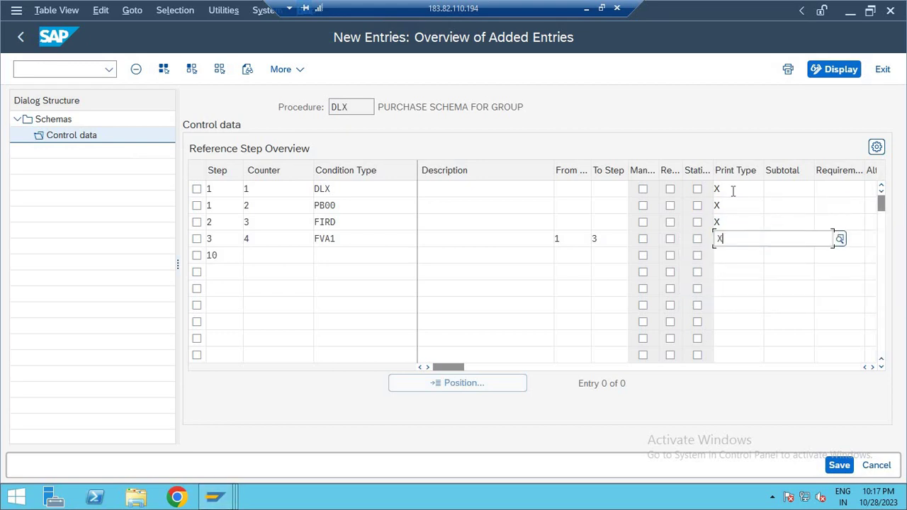
key(Return)
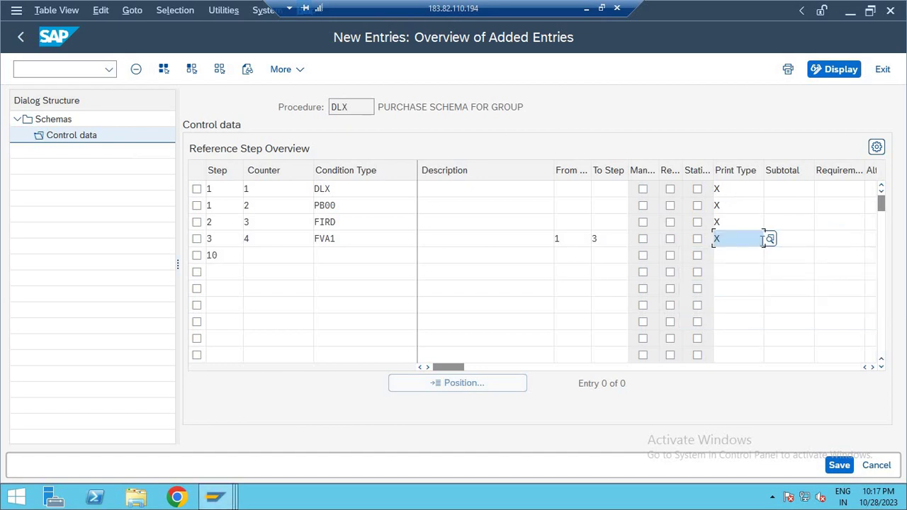
key(Return)
Review the possible print types for the FVA1 row and pick X, Printing at item level (old logic).
key(F4)
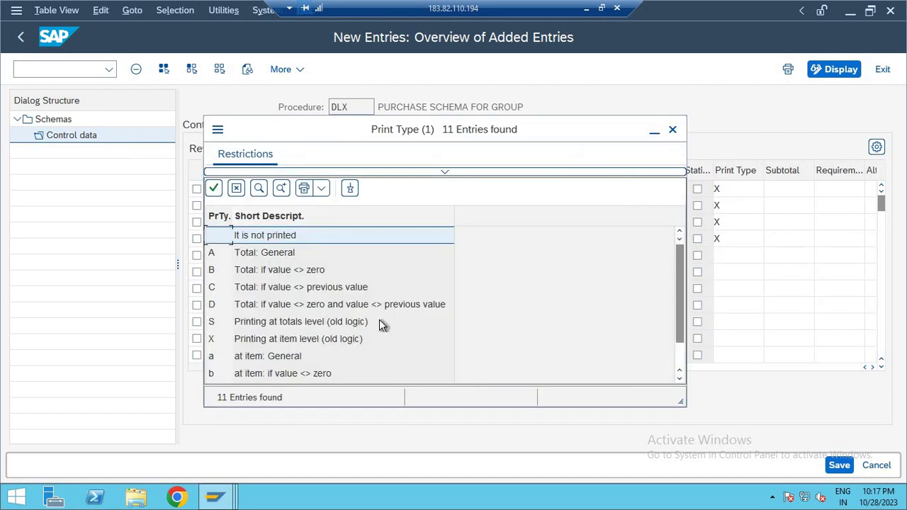
key(Down)
key(Down)
key(Down)
key(Down)
key(Down)
key(Down)
key(Down)
key(Down)
key(Down)
key(Down)
key(Up)
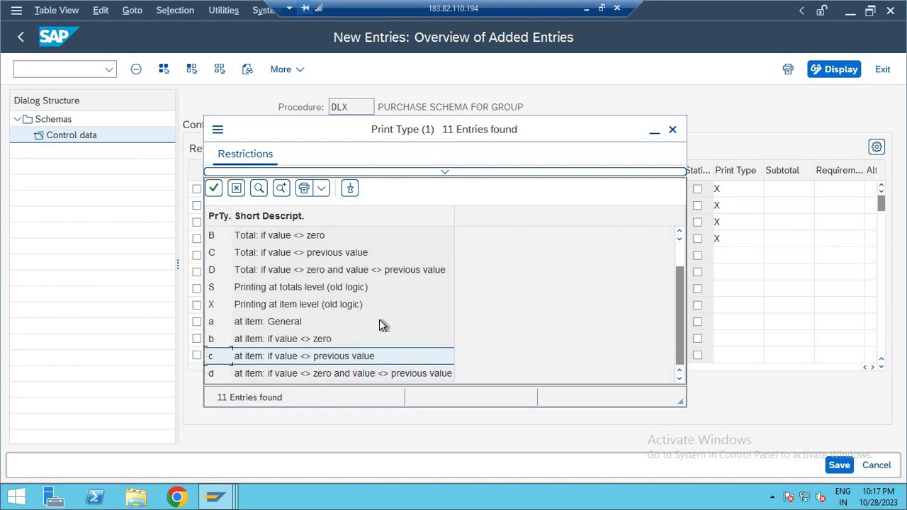
key(Down)
key(Up)
key(Up)
key(Up)
key(Up)
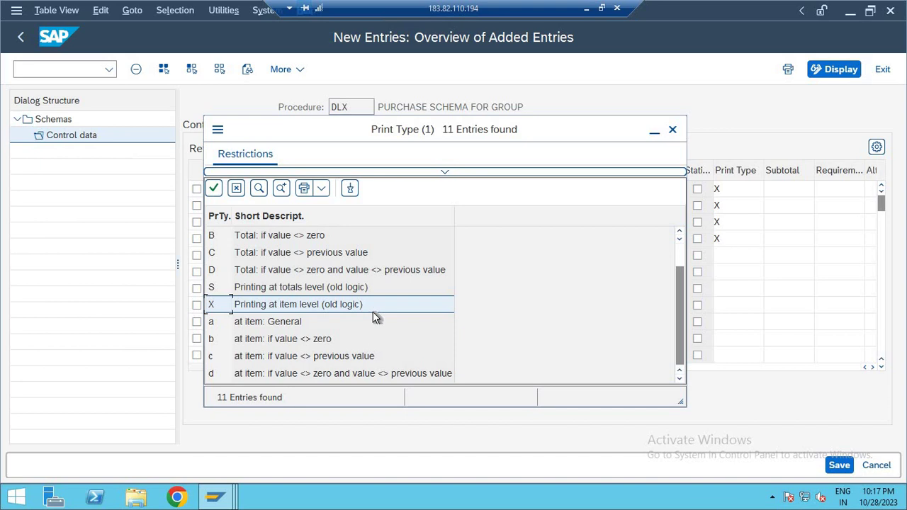
double_click(374, 312)
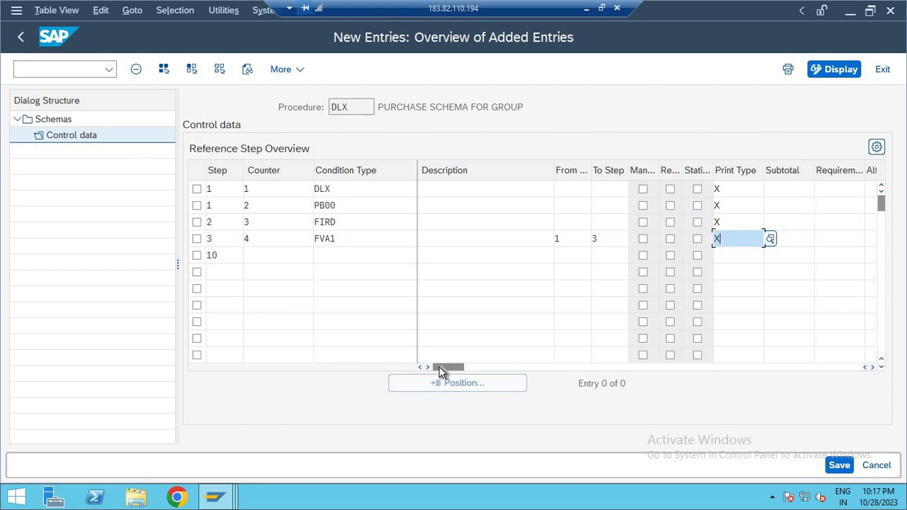
Set the DLX row's subtotal to 9, Copy values to KOMP-BRTWR (gross value), from the possible values.
drag(454, 371, 461, 373)
click(532, 370)
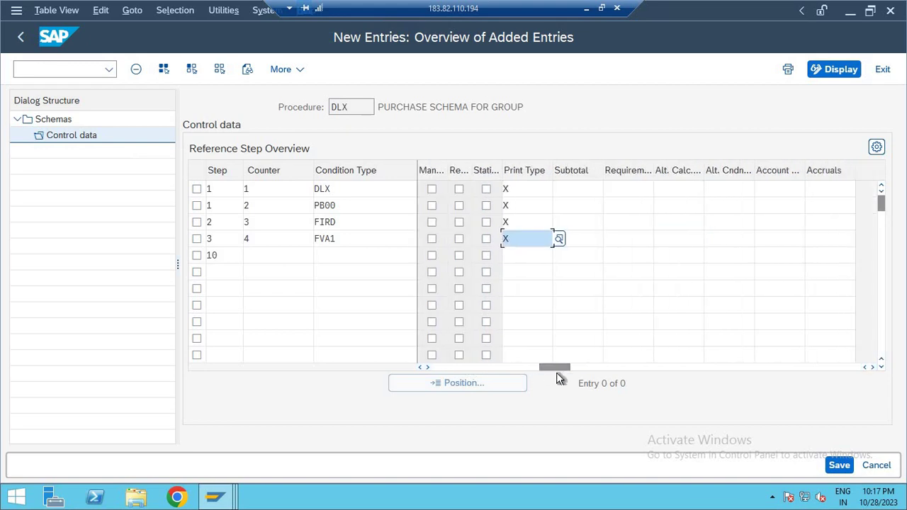
click(576, 189)
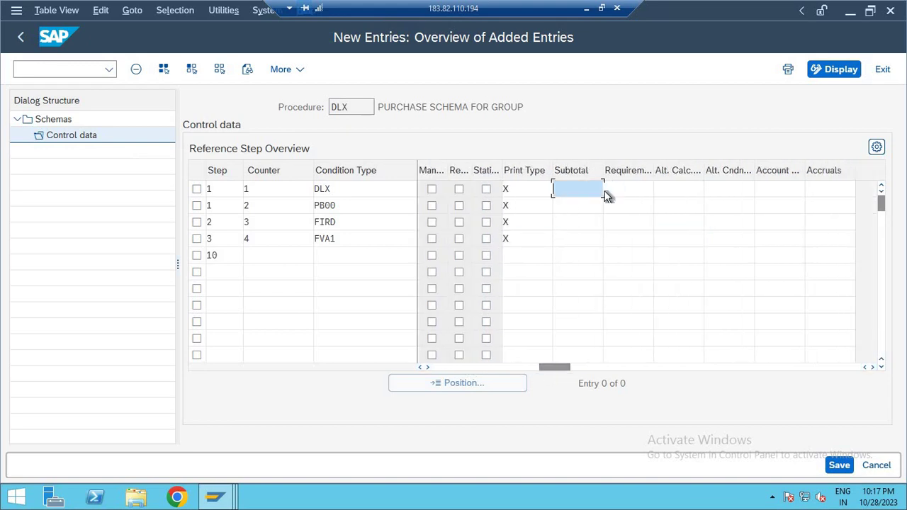
key(F4)
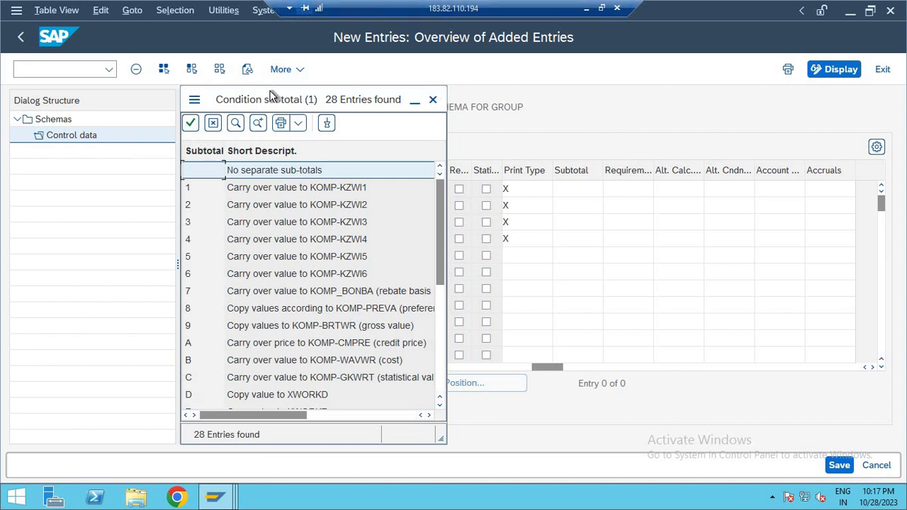
drag(348, 107, 629, 109)
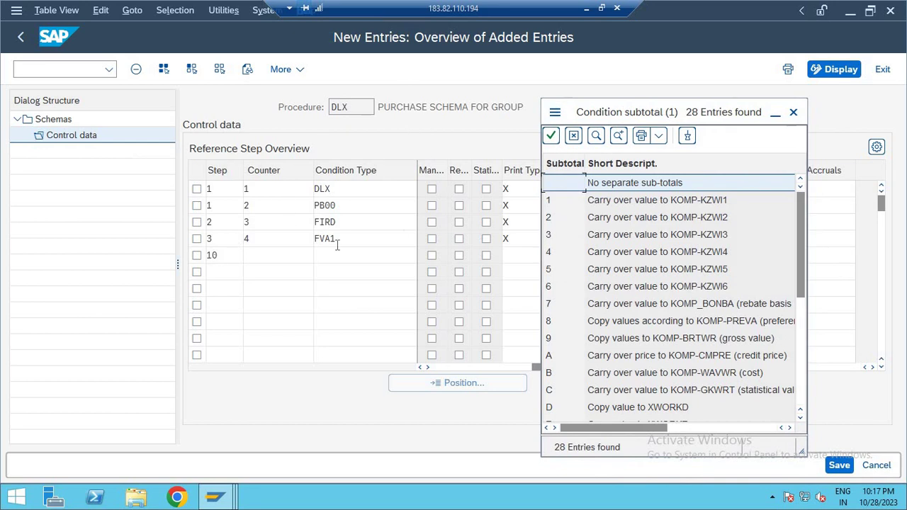
click(673, 342)
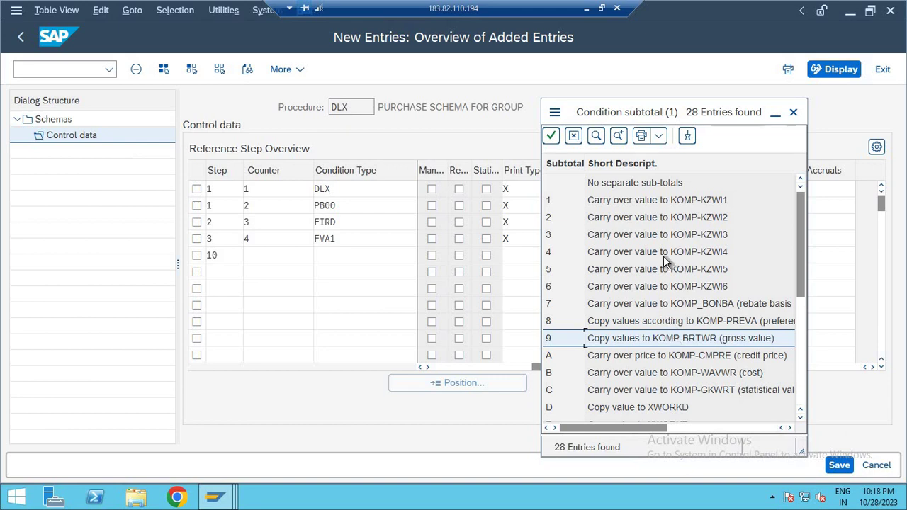
double_click(664, 341)
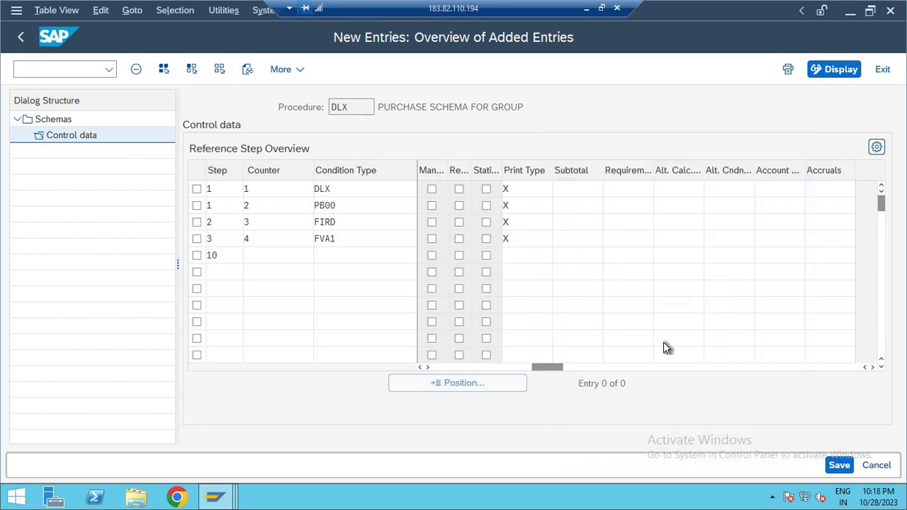
Assign subtotal 9, the gross value option, to the PB00 row as well.
click(590, 205)
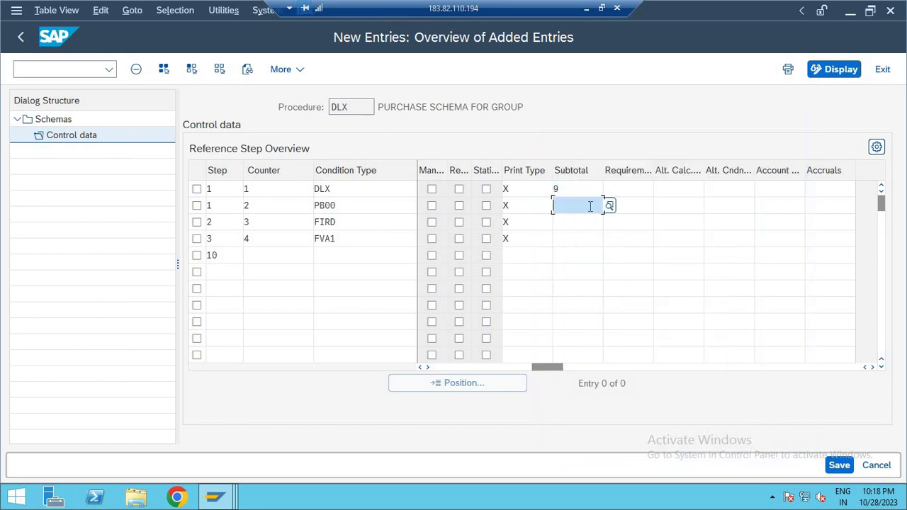
key(F4)
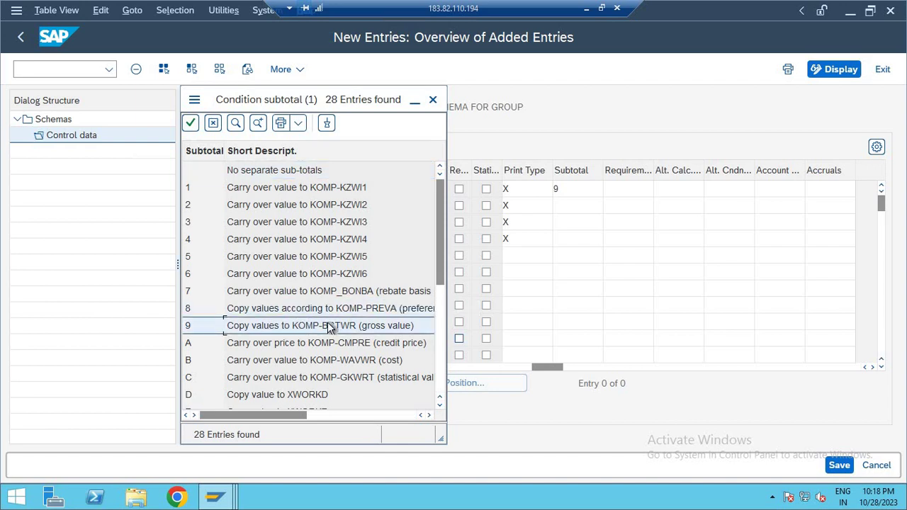
double_click(382, 326)
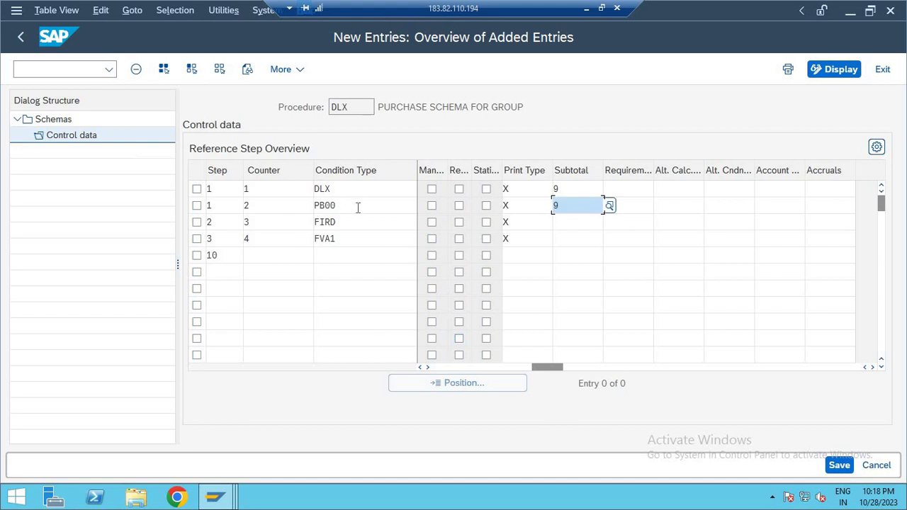
Search the possible condition types of the DLX row for DLX and PBX, and close the list without choosing one.
click(388, 187)
click(423, 188)
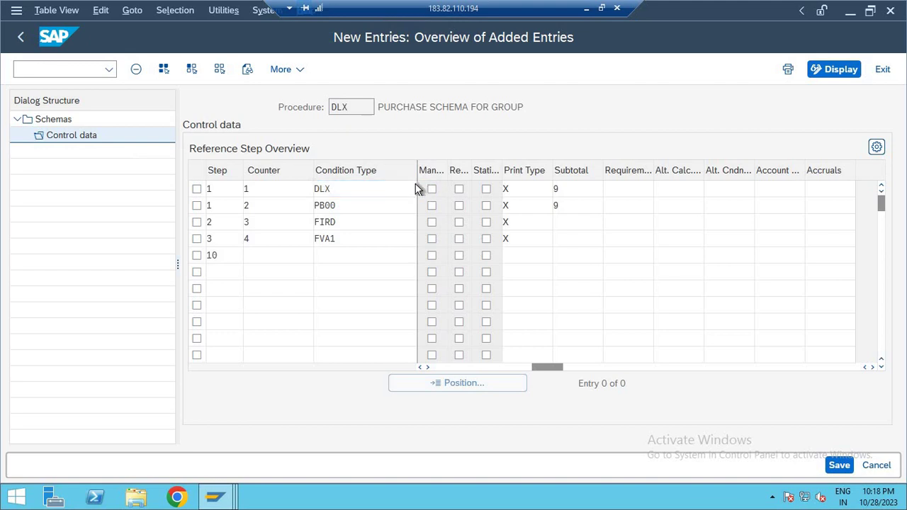
click(276, 105)
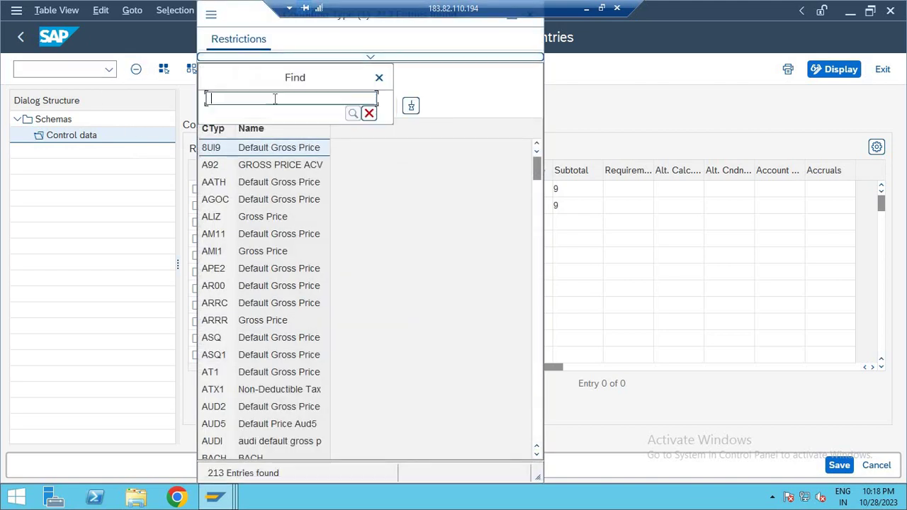
text(DLX)
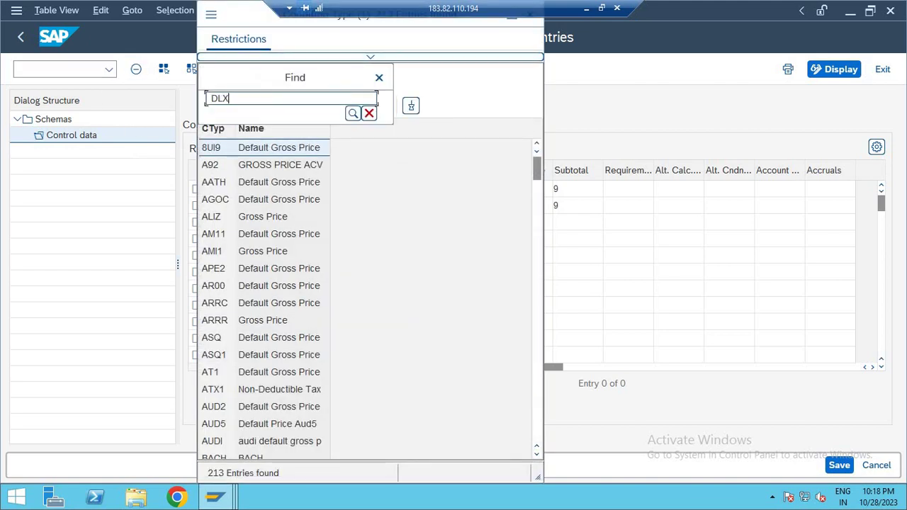
key(Return)
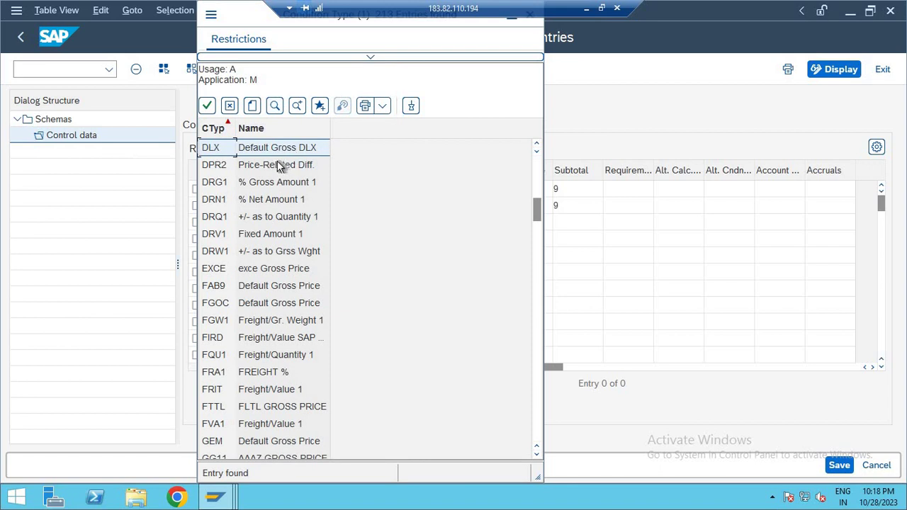
click(275, 105)
text(PBX)
key(Return)
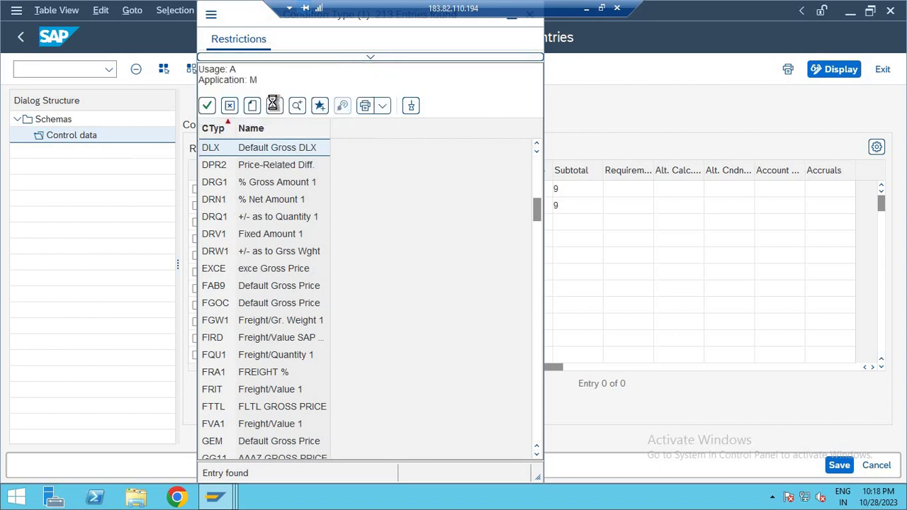
key(Escape)
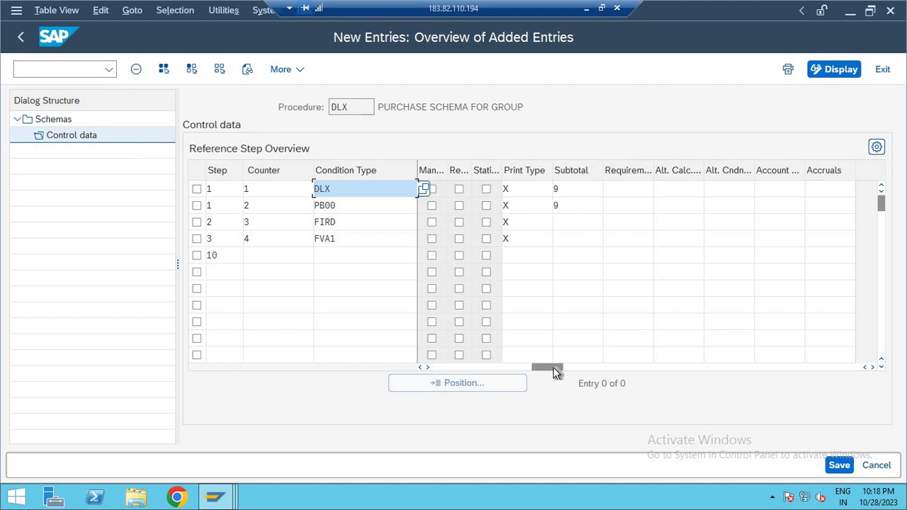
Widen the Account Key column to show its full heading and go to the PB00 row's account key.
click(684, 364)
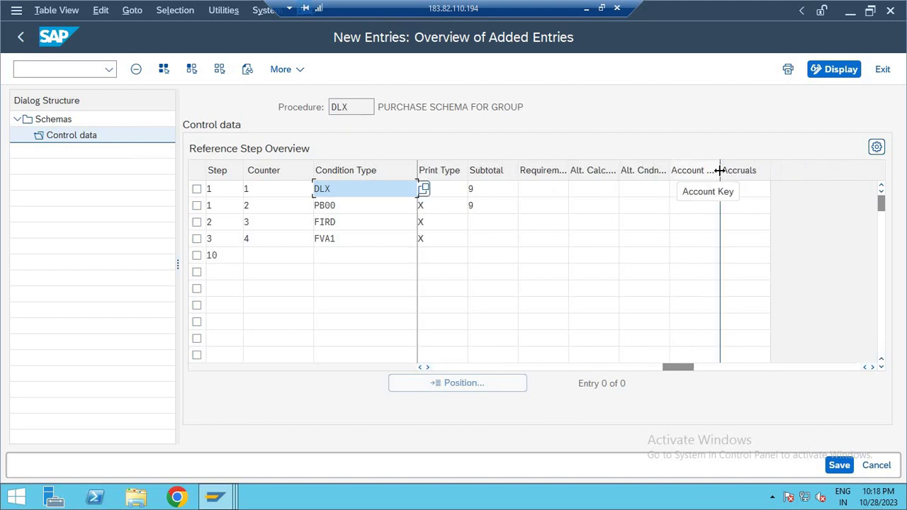
drag(719, 171, 757, 177)
click(720, 171)
drag(718, 172, 757, 177)
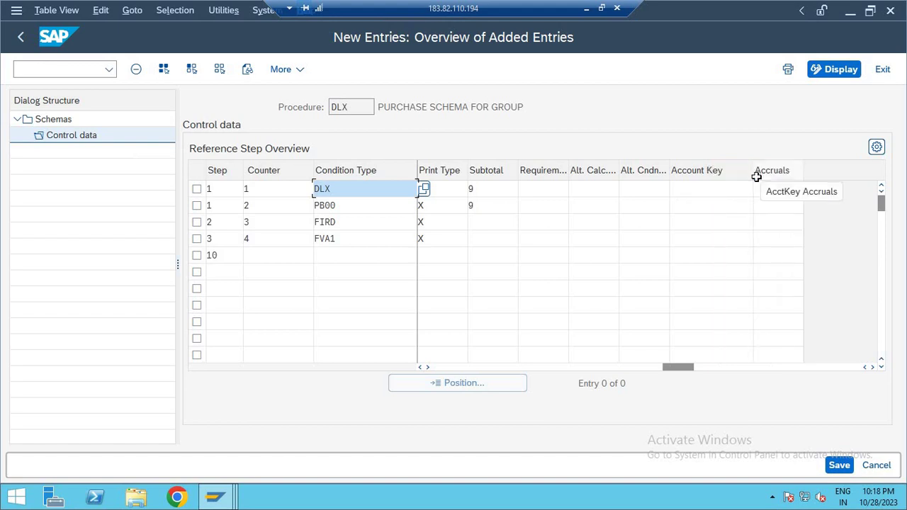
click(727, 201)
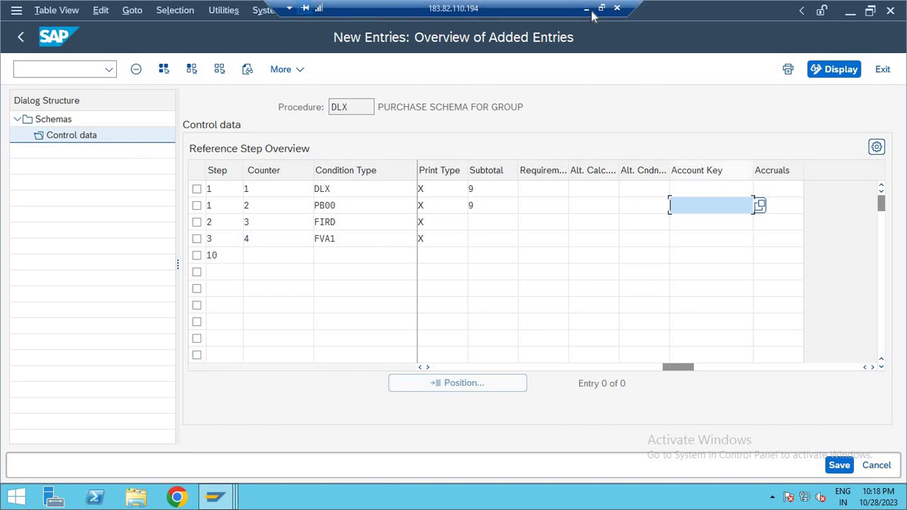
Switch to the session with the condition types overview, leave that transaction and open OBCN for tax processing in accounting.
click(223, 500)
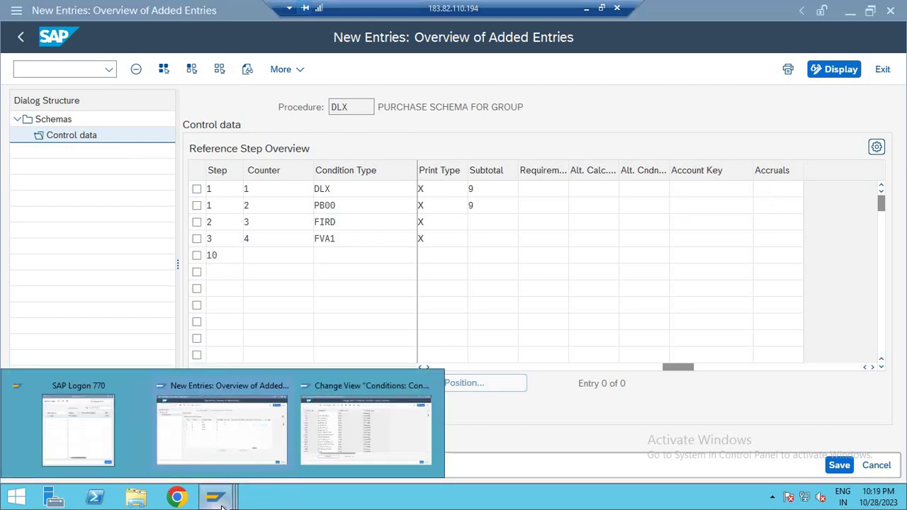
click(222, 498)
click(223, 498)
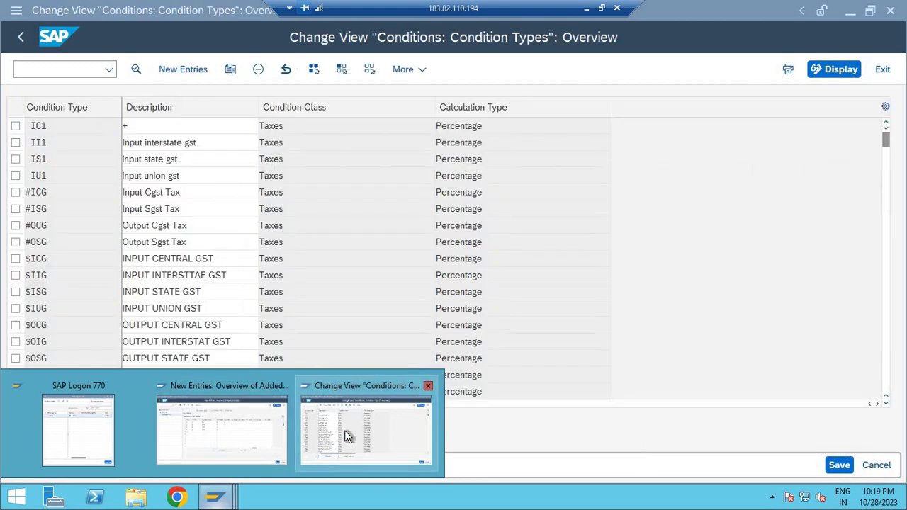
click(344, 430)
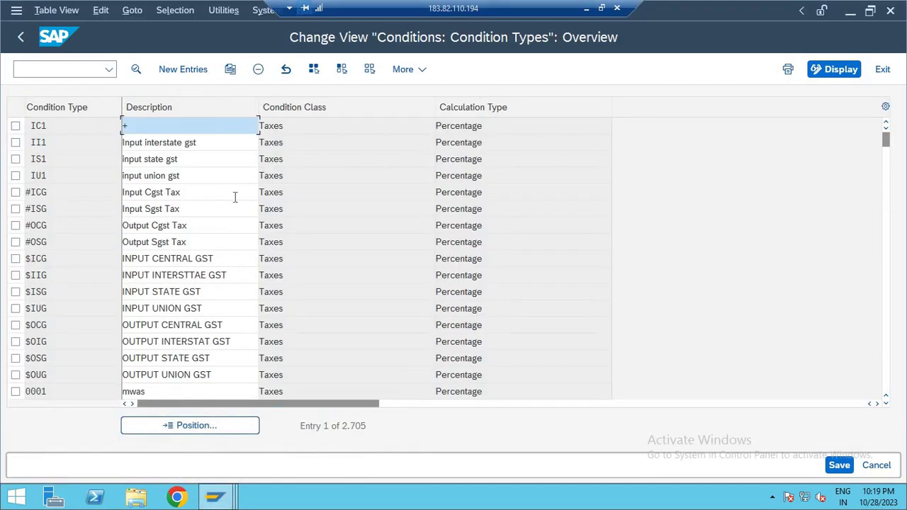
click(63, 69)
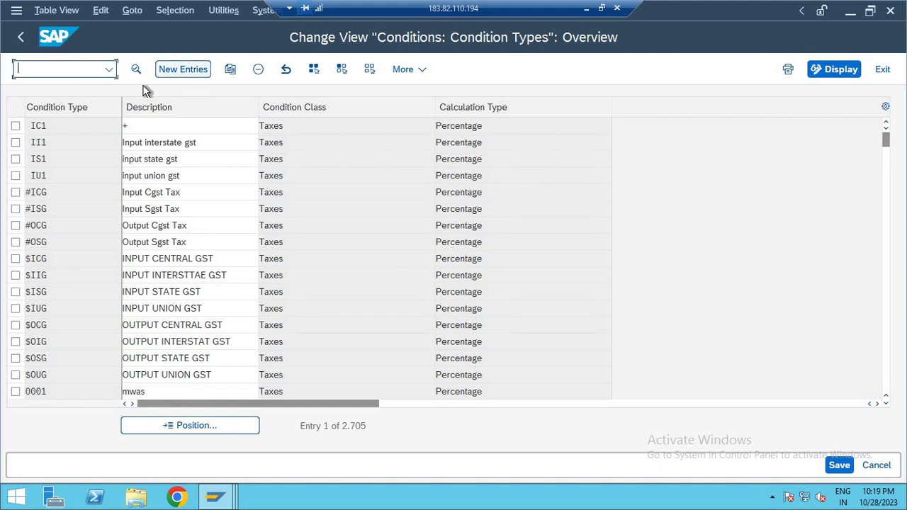
text(/N)
key(Return)
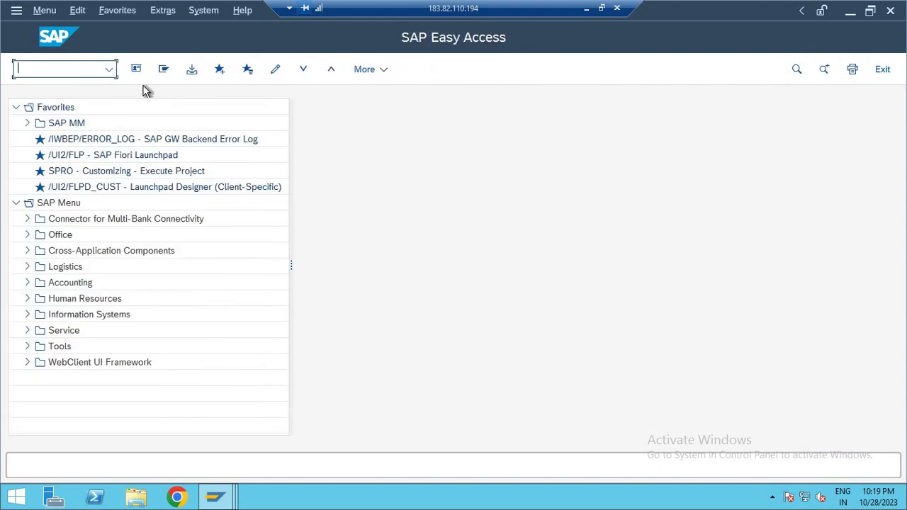
text(OBCN)
key(Return)
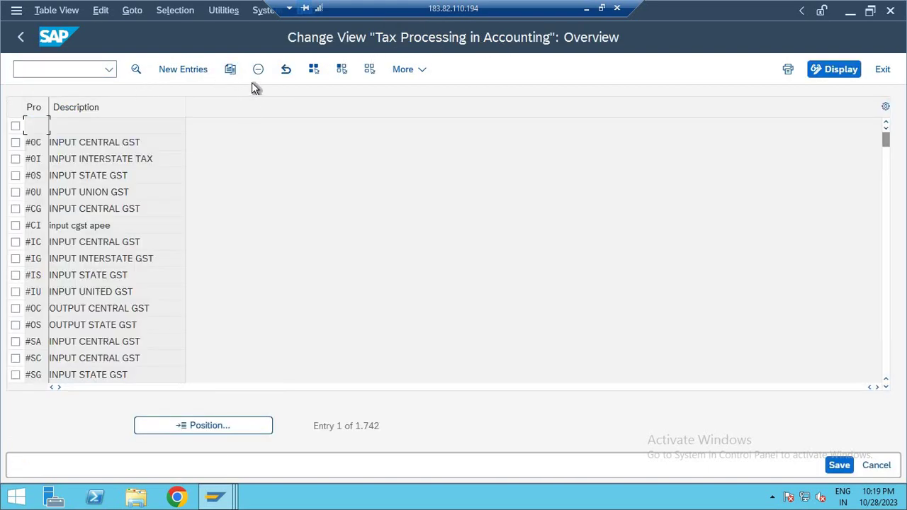
Start a new tax processing entry with process HUI, and return to the session with the DLX control data.
click(180, 75)
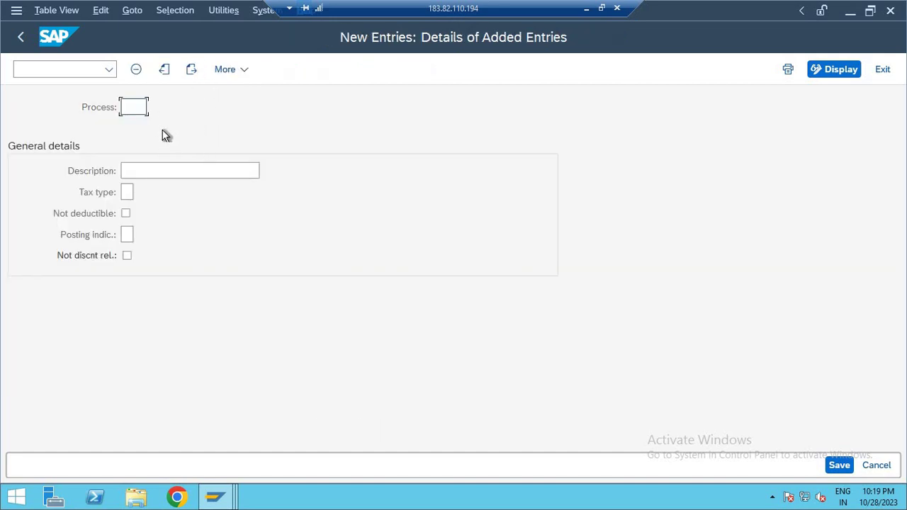
text(HUI)
click(233, 494)
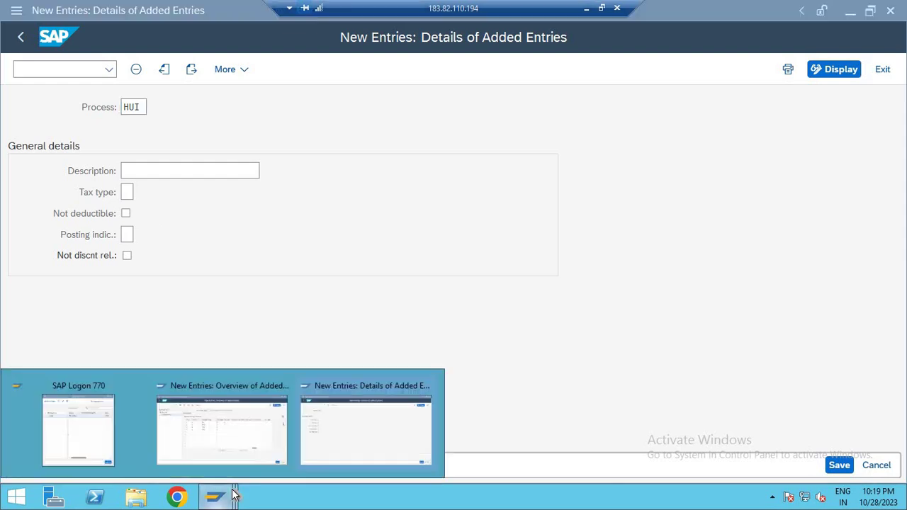
click(265, 441)
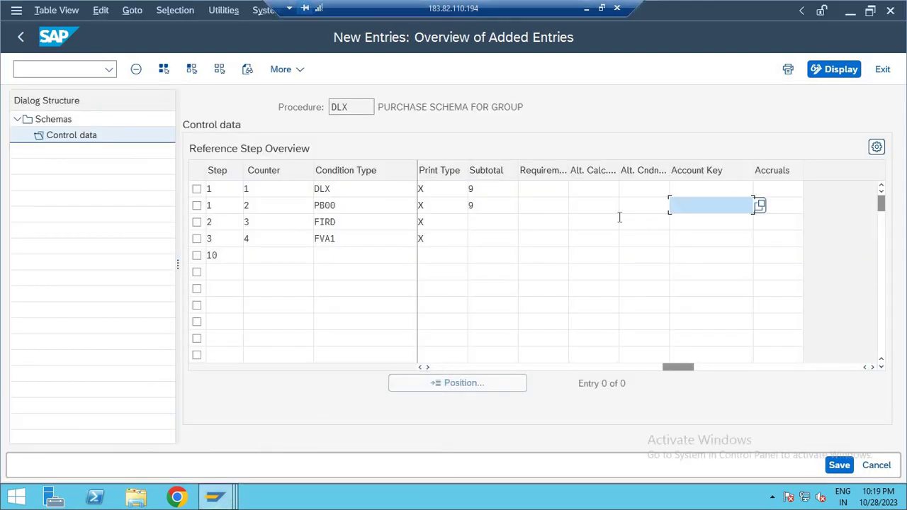
Review the possible account keys for the PB00 row, including BO1 Rebates, and close the list without choosing one.
click(759, 204)
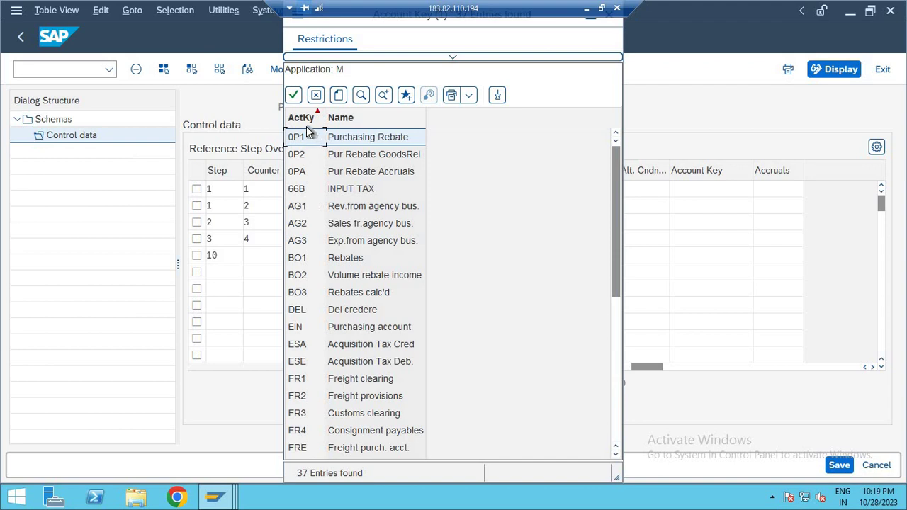
click(304, 265)
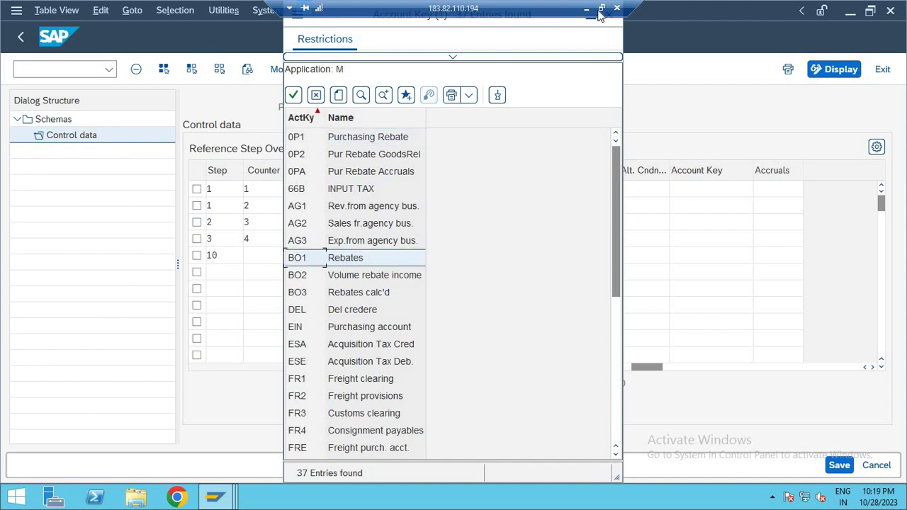
drag(506, 26, 502, 66)
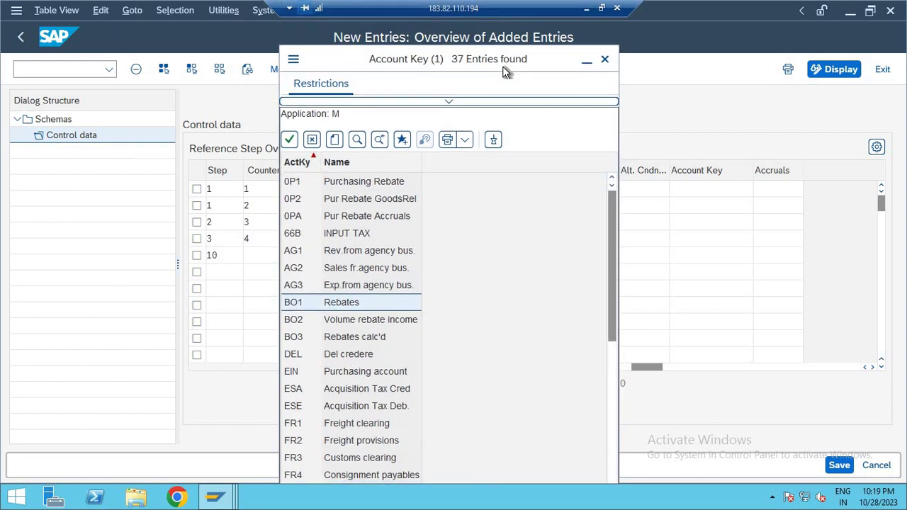
click(606, 60)
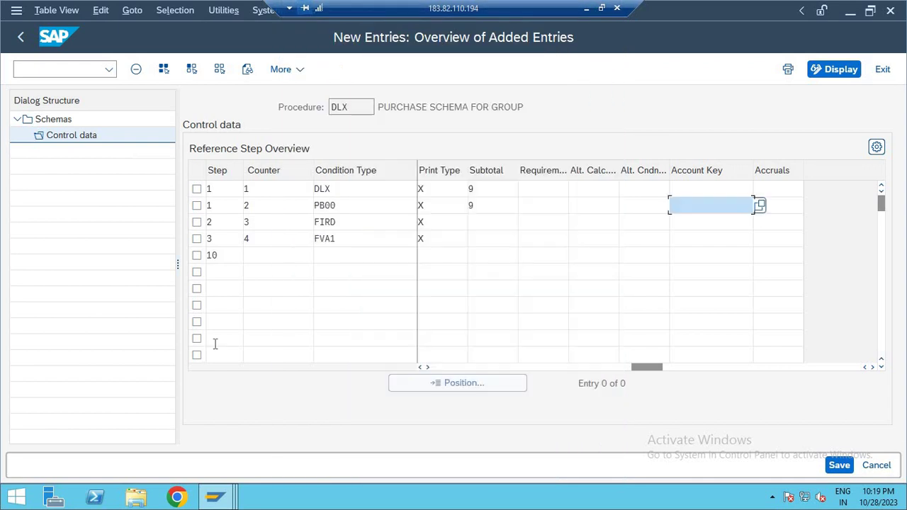
Set the account key to FR1 for the FIRD and FVA1 rows.
click(344, 189)
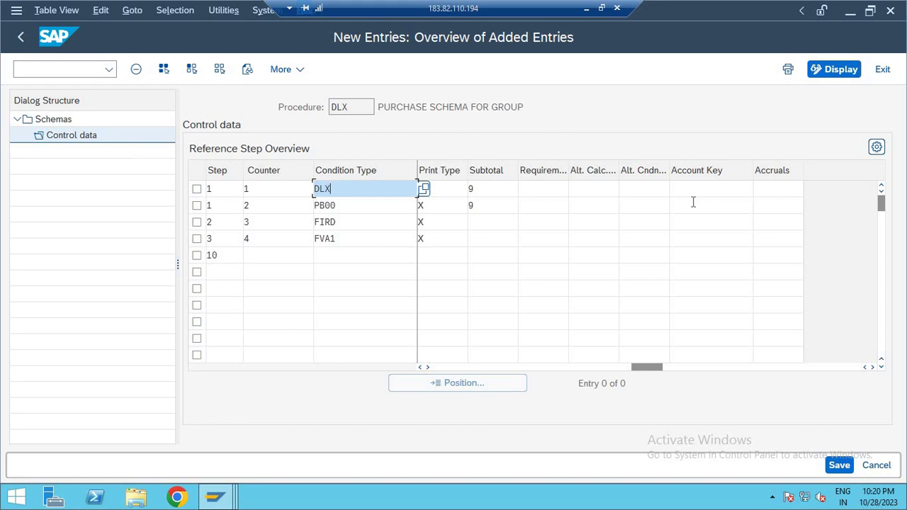
click(698, 225)
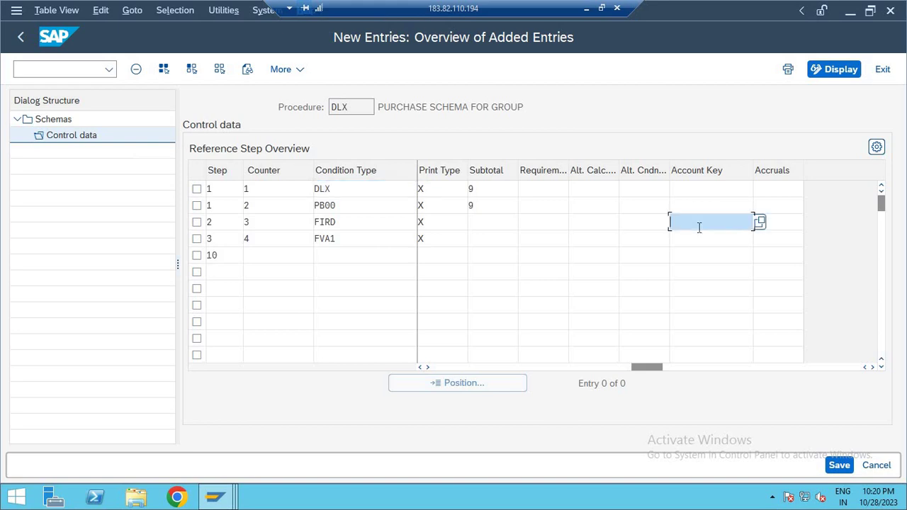
text(FR1)
key(Down)
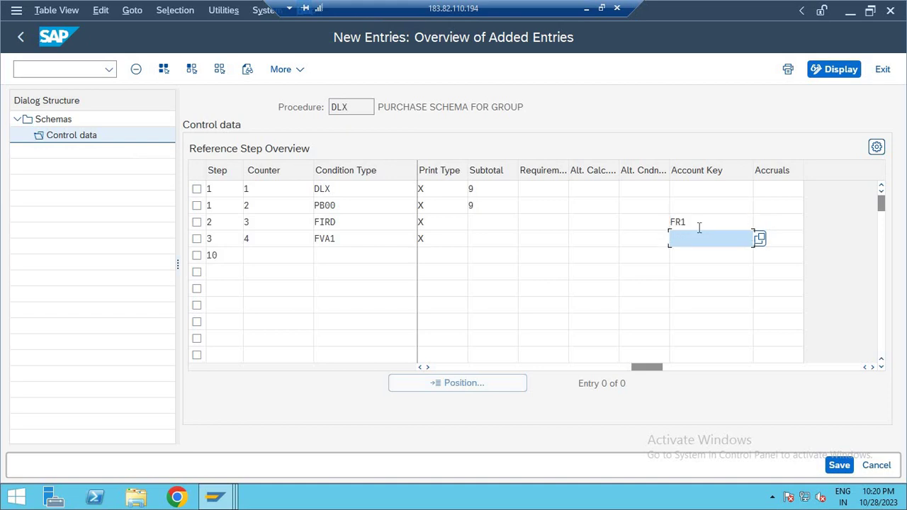
text(FR1)
Set the accruals key to FR1 for the FIRD and FVA1 rows as well.
click(775, 219)
text(FR1)
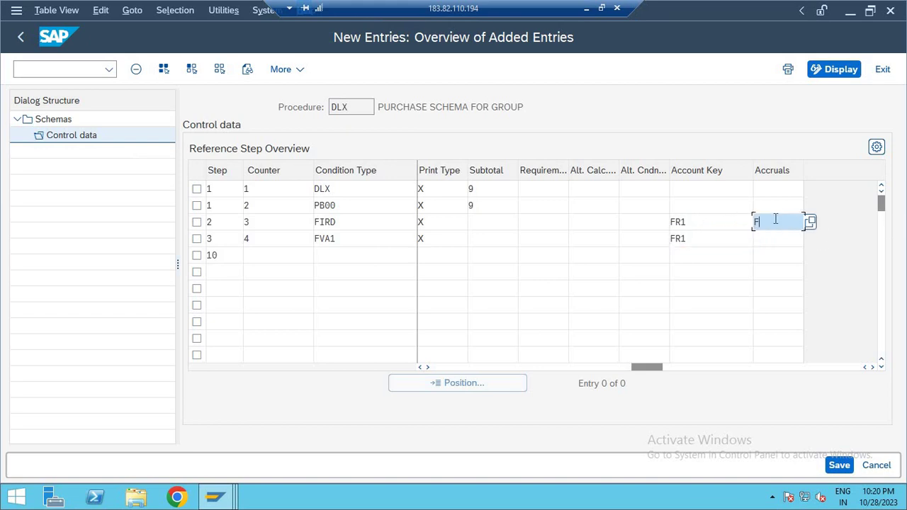
key(Down)
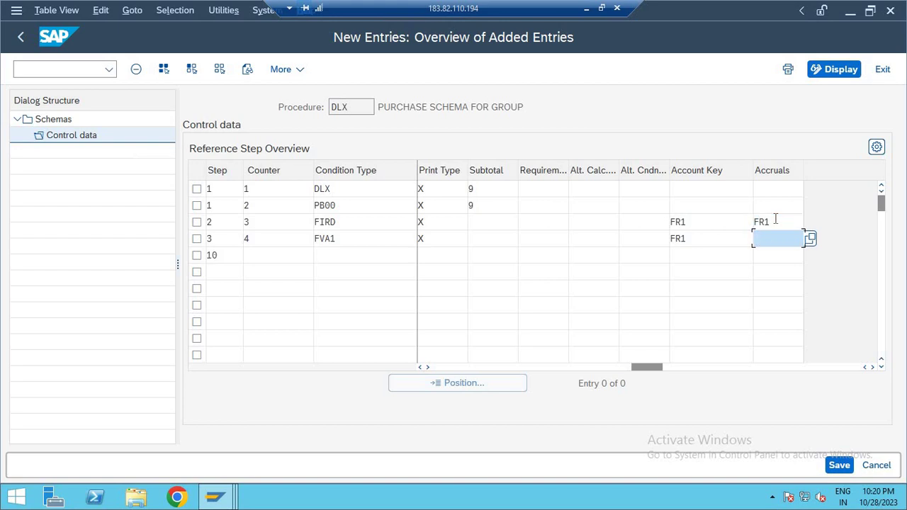
text(FR1)
Confirm the entered rows with their counters and save the control data of schema DLX.
key(Return)
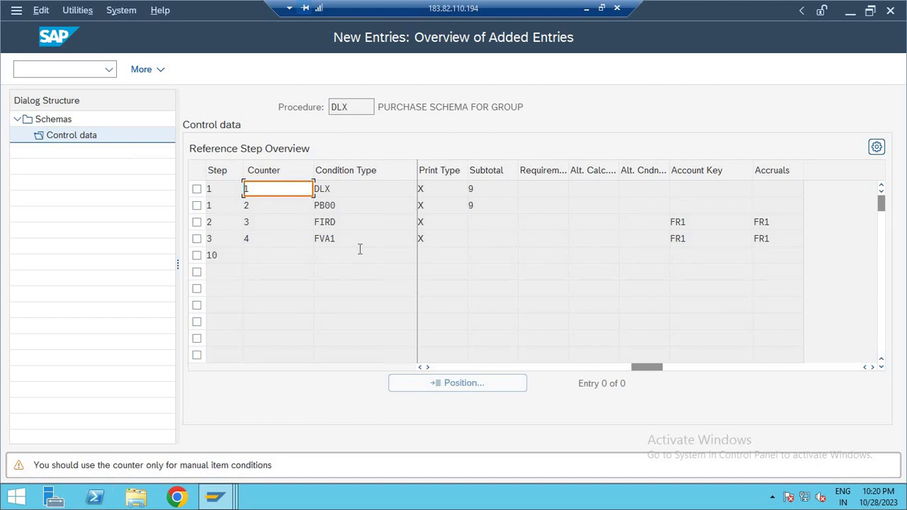
key(Down)
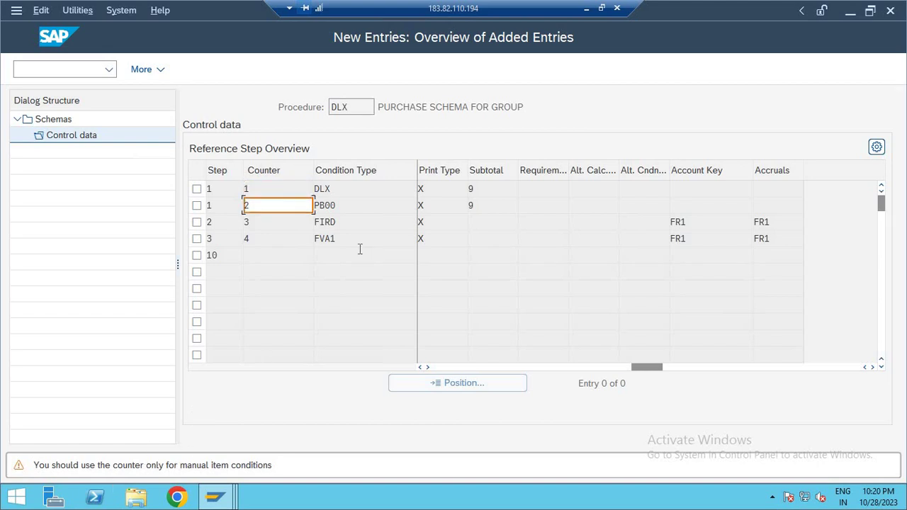
key(Down)
key(Down)
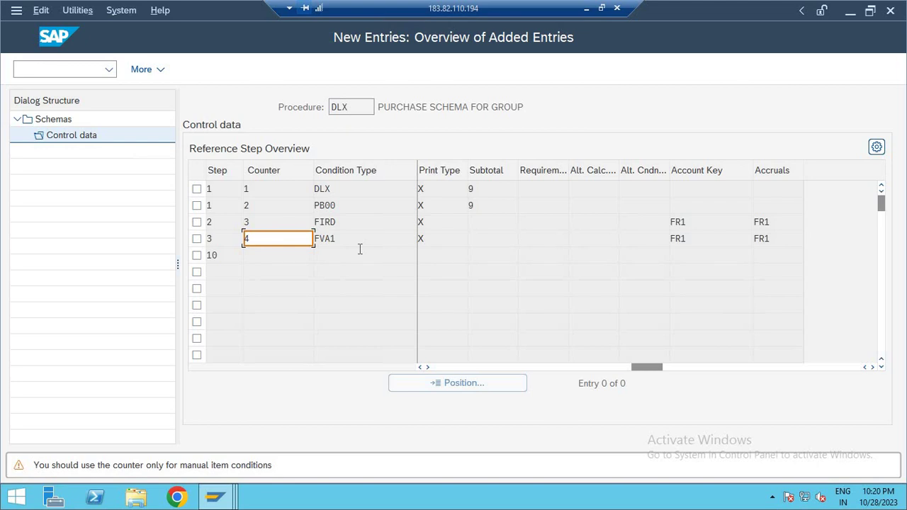
key(Return)
key(Return)
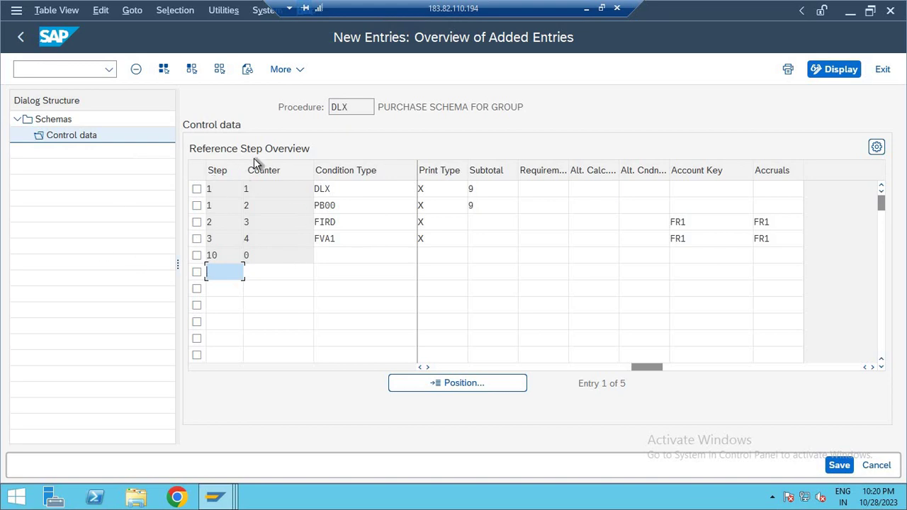
click(838, 465)
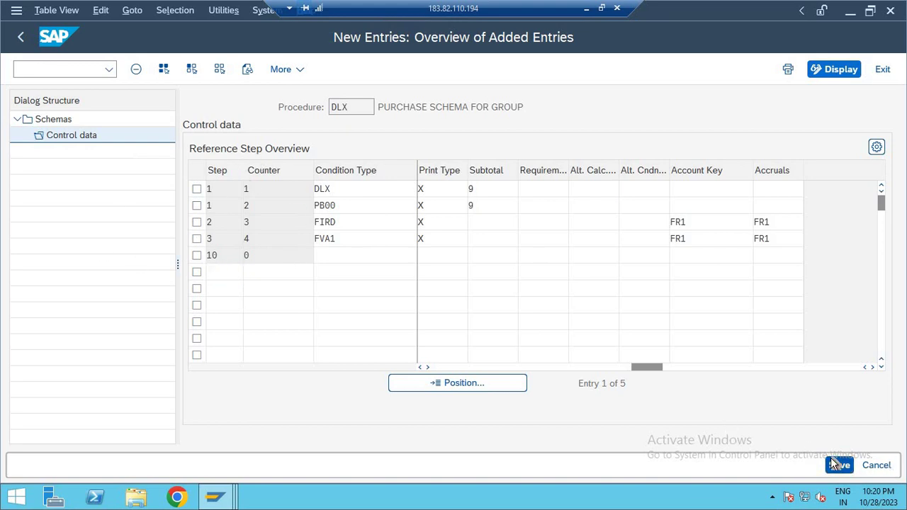
Look up account key FR1 in the list of possible keys for the FIRD row and accept it.
click(708, 225)
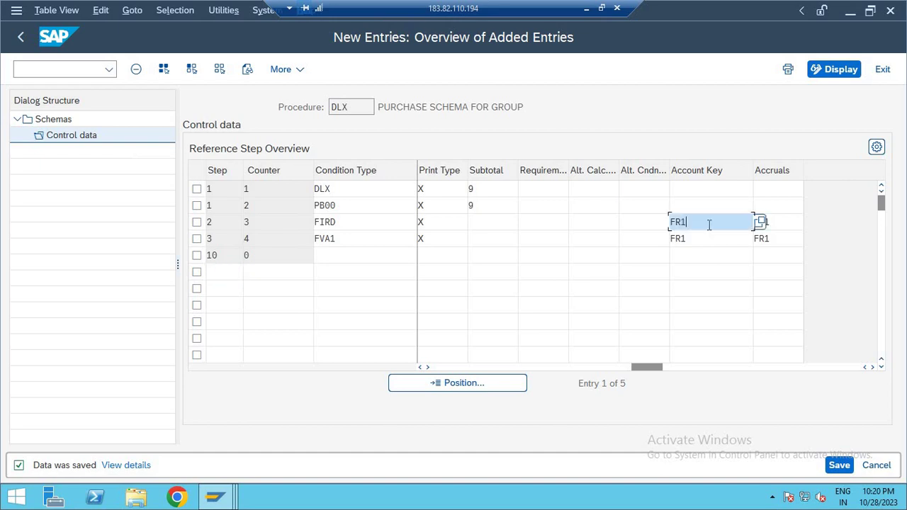
click(761, 222)
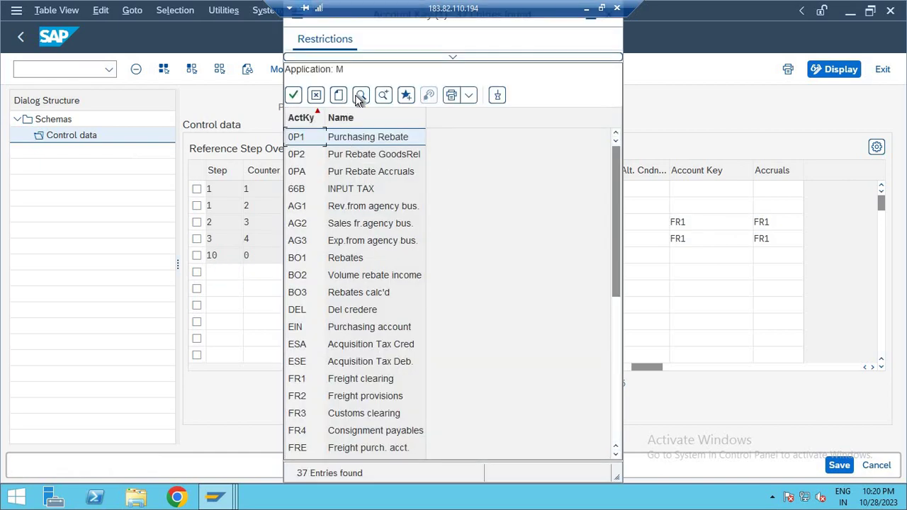
click(360, 96)
text(FR)
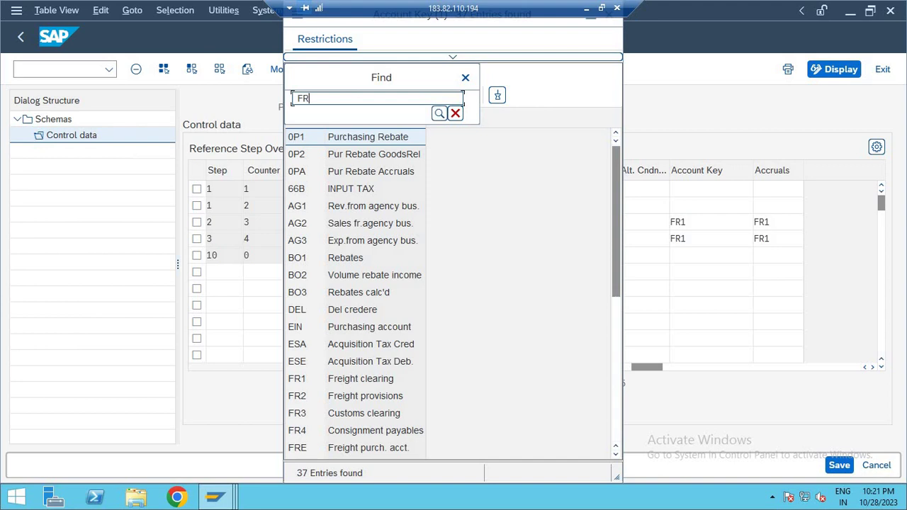
text(1)
key(Return)
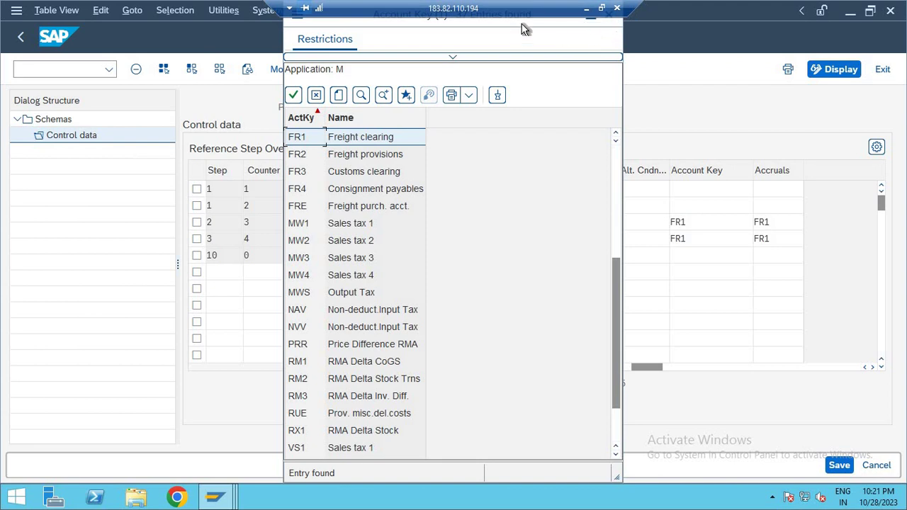
drag(524, 28, 523, 85)
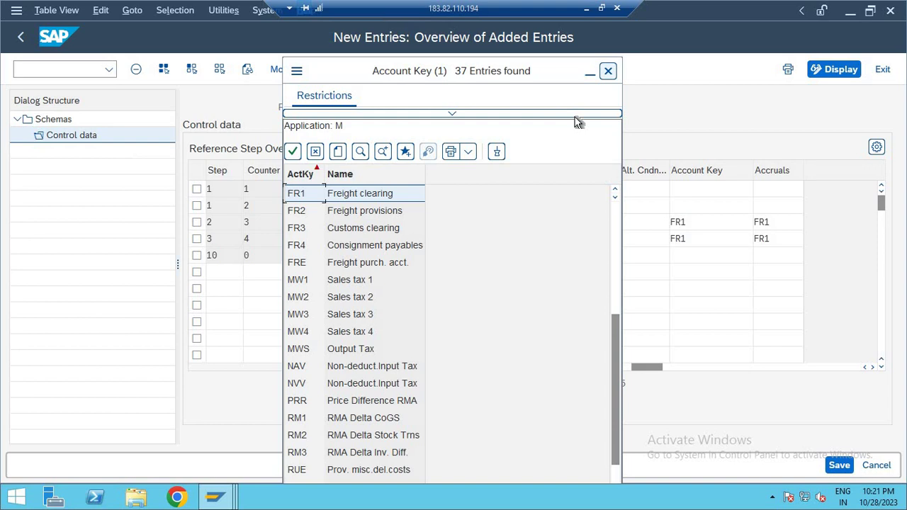
key(Return)
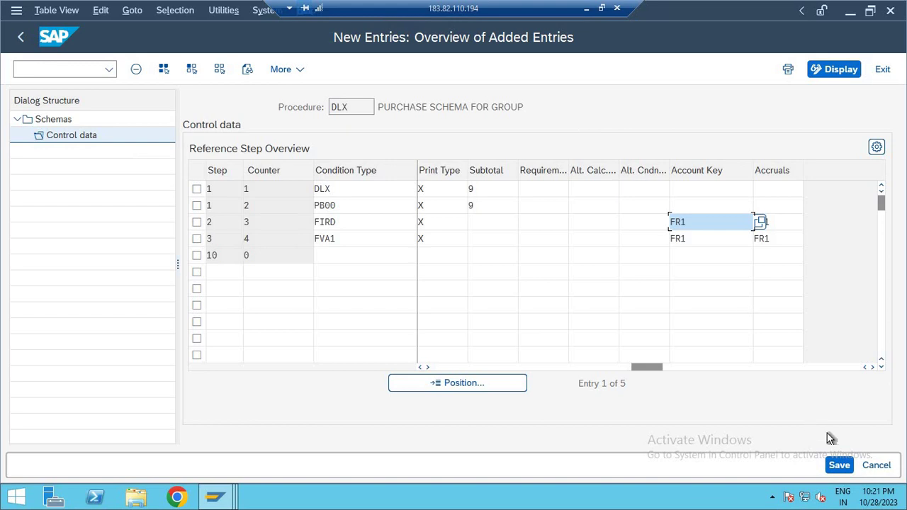
Save the control data of schema DLX, leave the schema maintenance and open the Define Schema Groups activity.
click(837, 466)
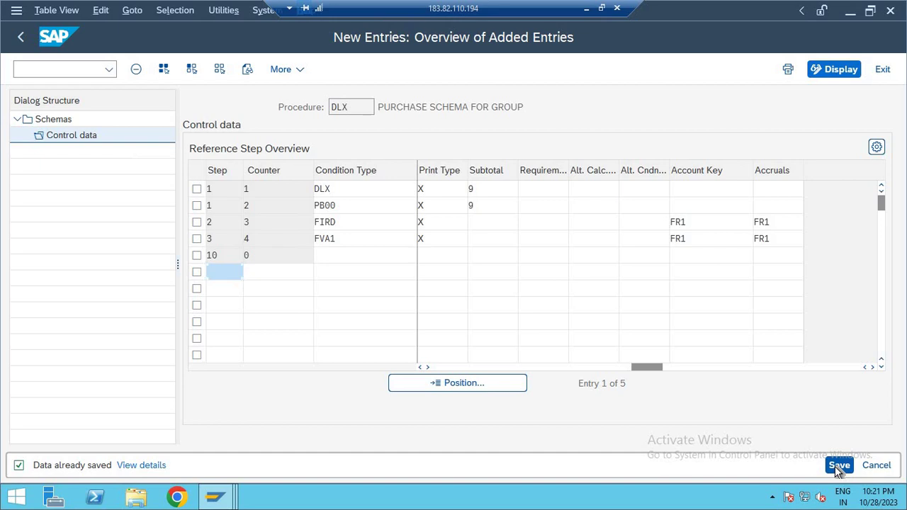
click(838, 467)
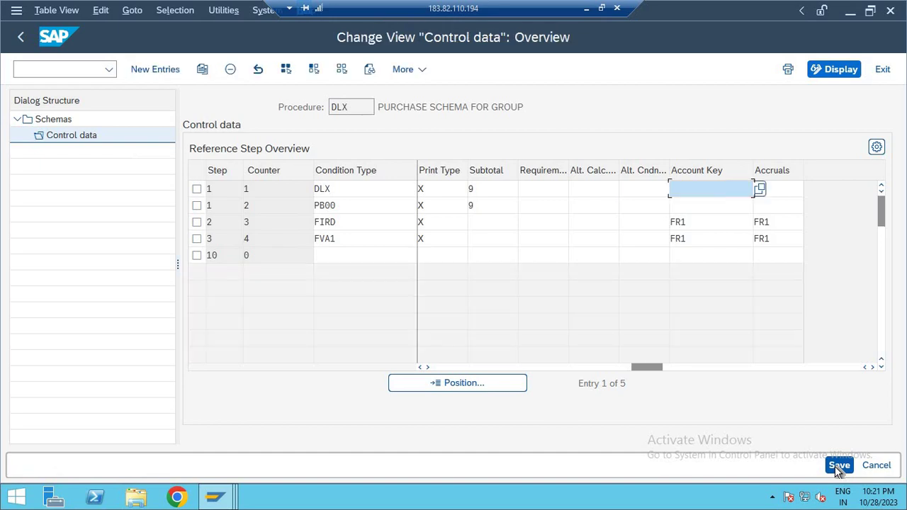
click(19, 38)
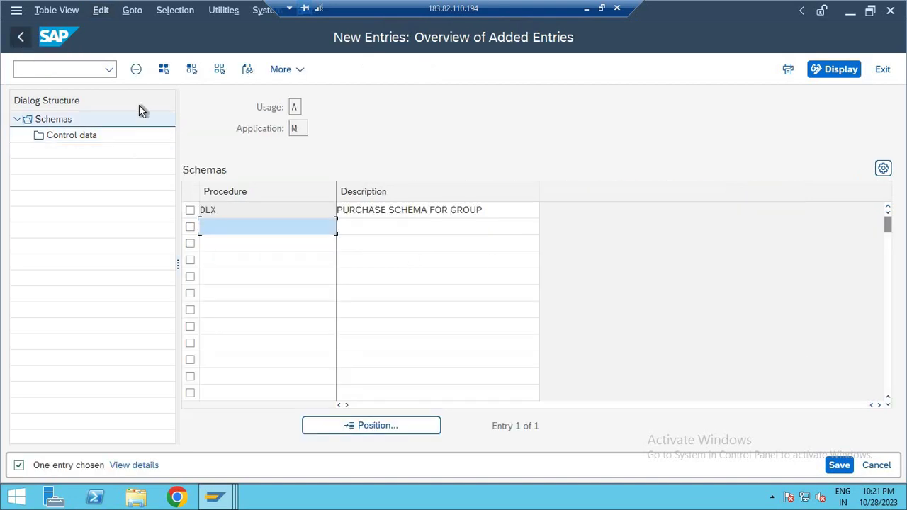
click(21, 39)
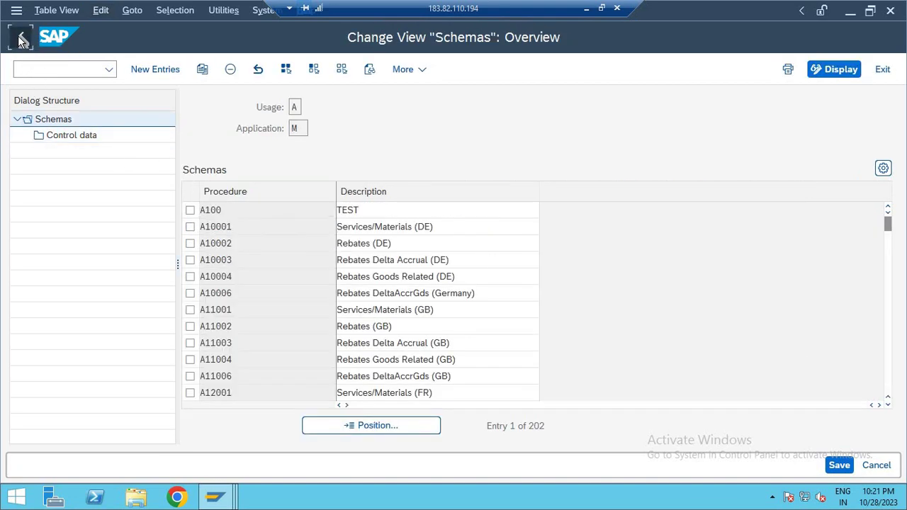
click(22, 39)
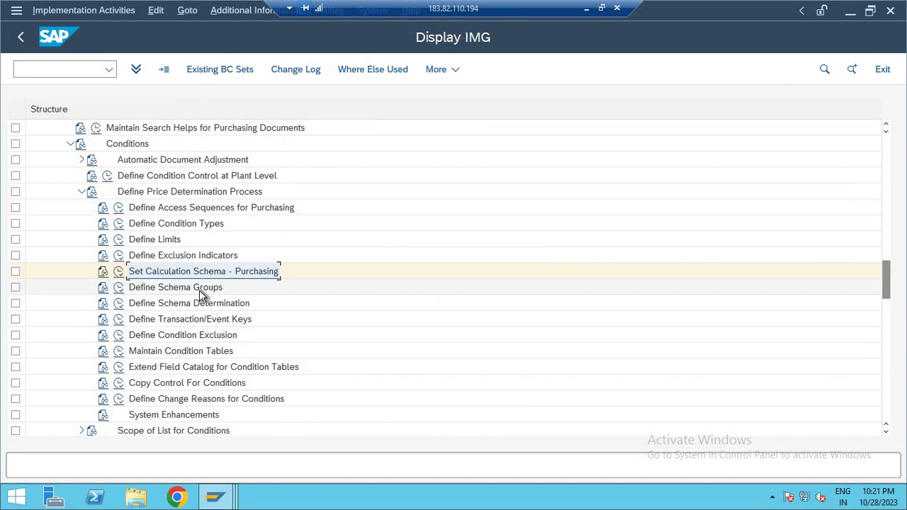
click(200, 289)
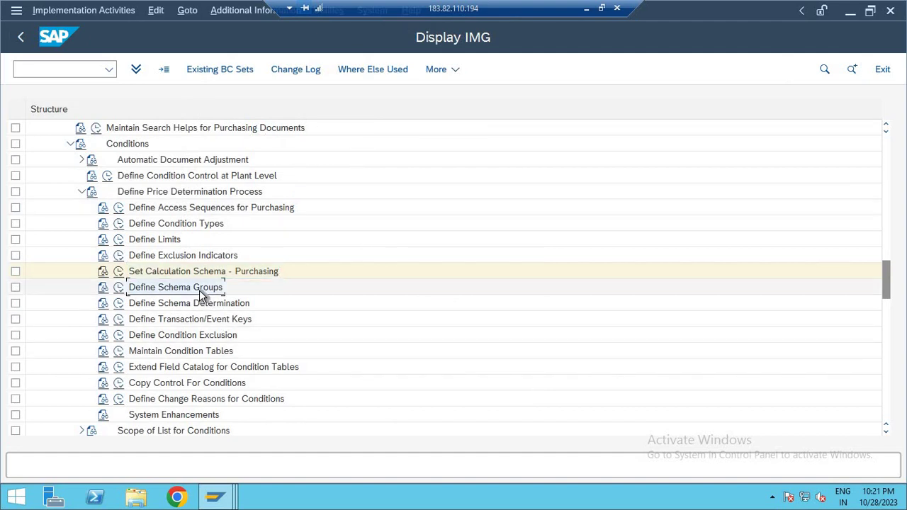
click(119, 289)
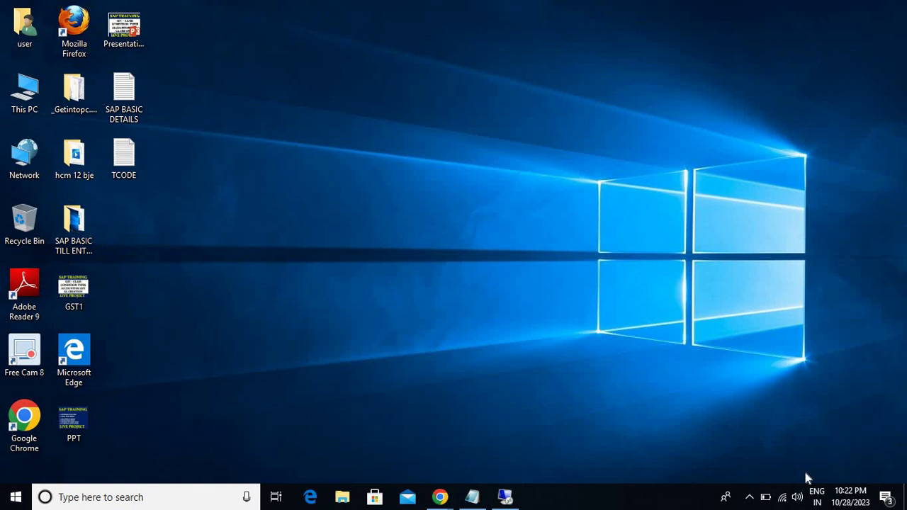
Switch to Chrome, search Google for "speed test" in a new tab and check the internet speed, closing the test.
right_click(484, 250)
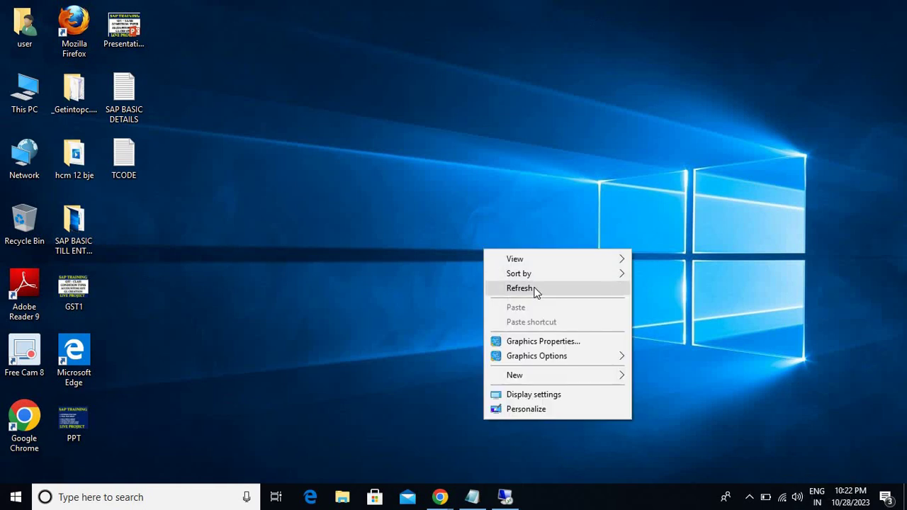
click(534, 290)
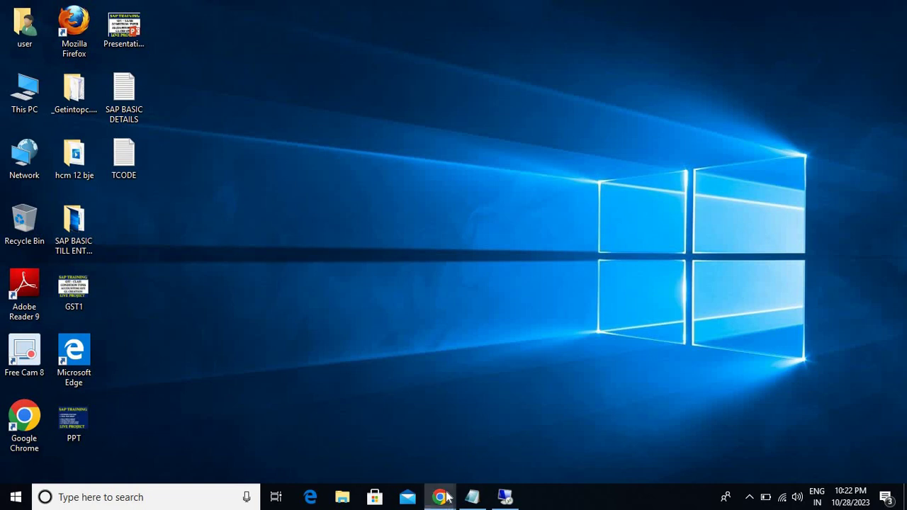
mouse_move(441, 493)
click(426, 446)
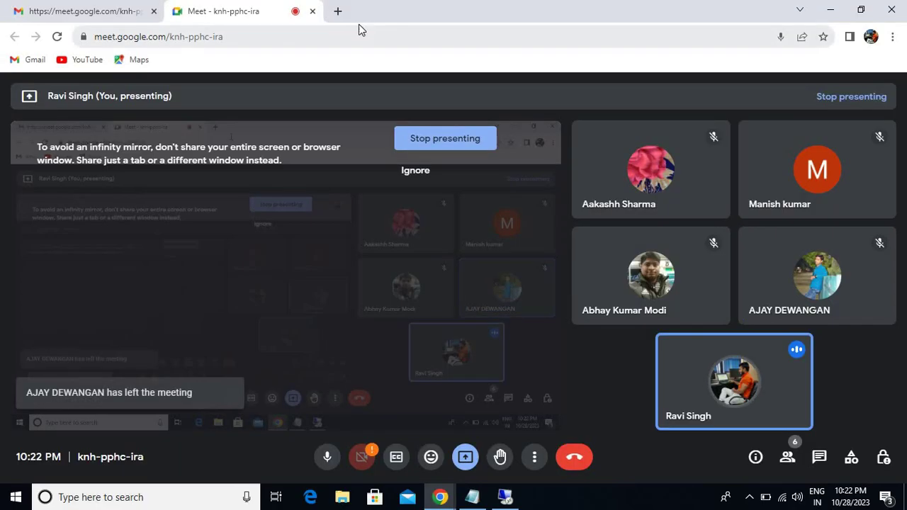
click(339, 14)
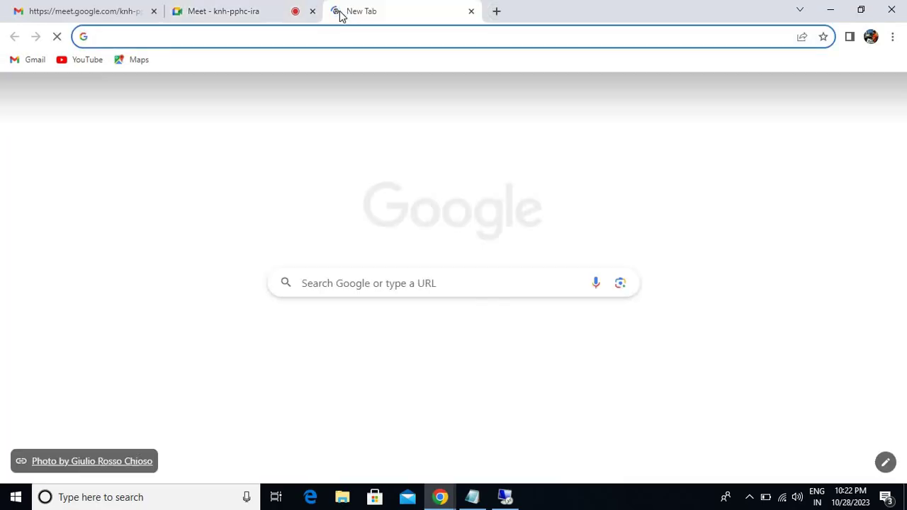
text(SPEED)
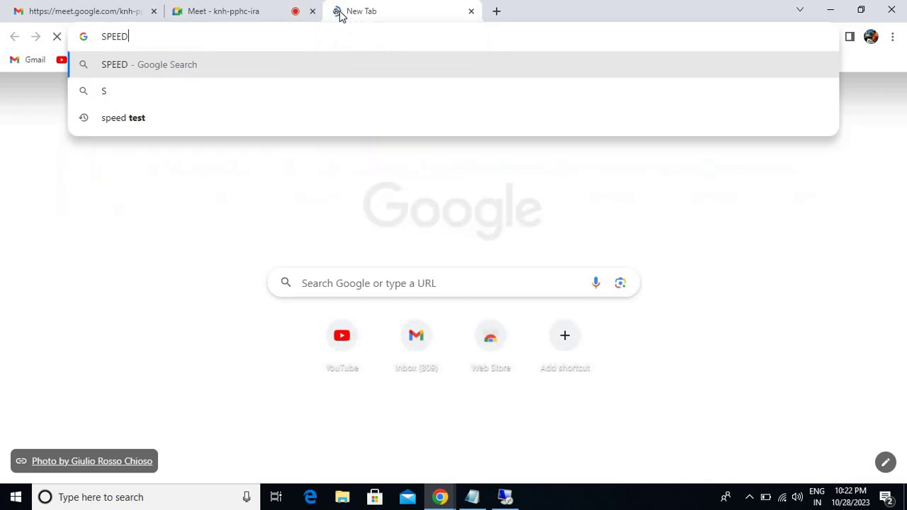
key(Down)
key(Up)
key(Down)
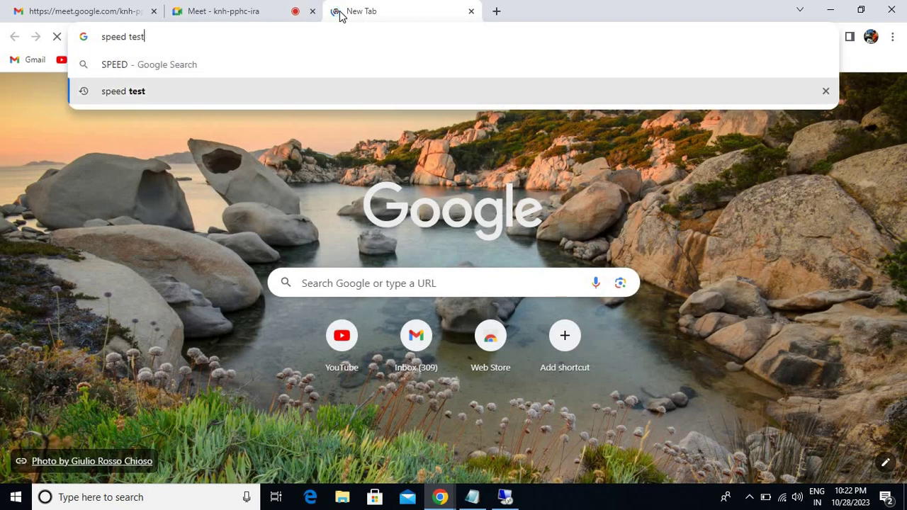
key(Return)
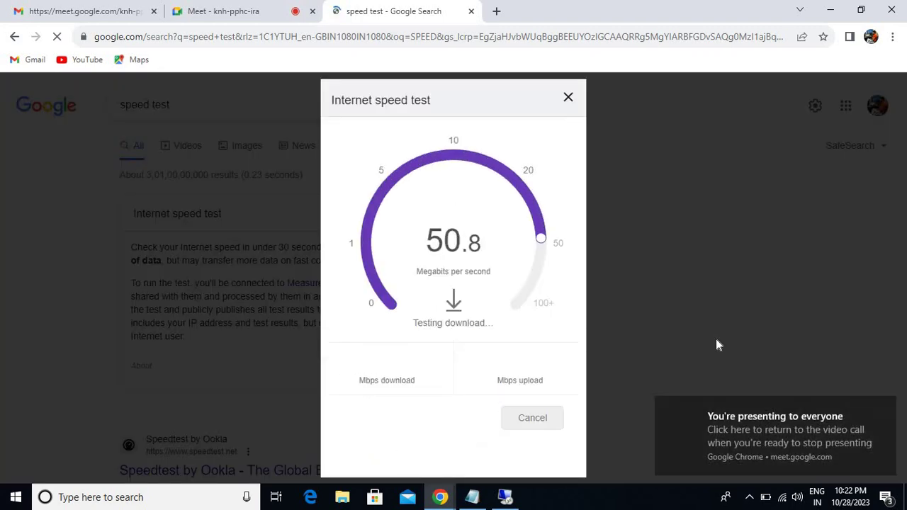
click(568, 98)
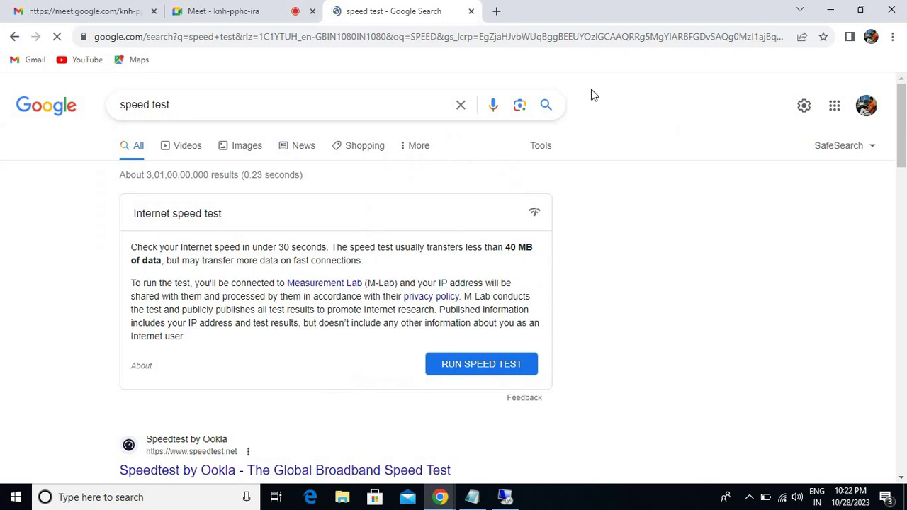
Return to the SAP remote session and open the Define Schema Groups for Suppliers activity.
click(516, 503)
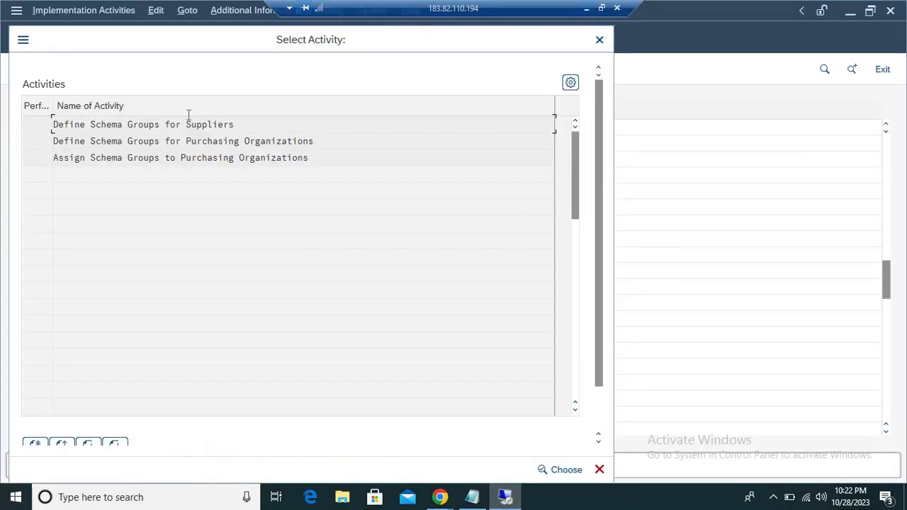
double_click(160, 124)
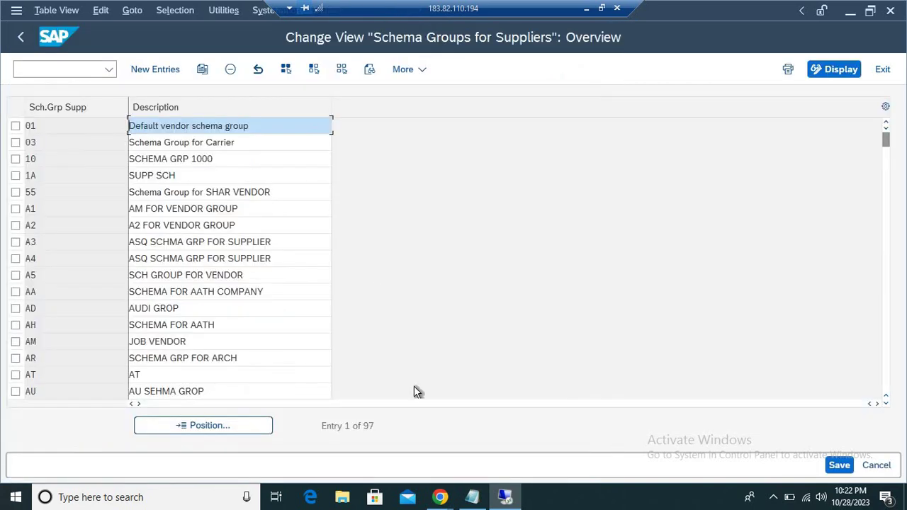
Check the Google Meet call in Chrome, return to the SAP session and dismiss the presenting notification.
mouse_move(439, 497)
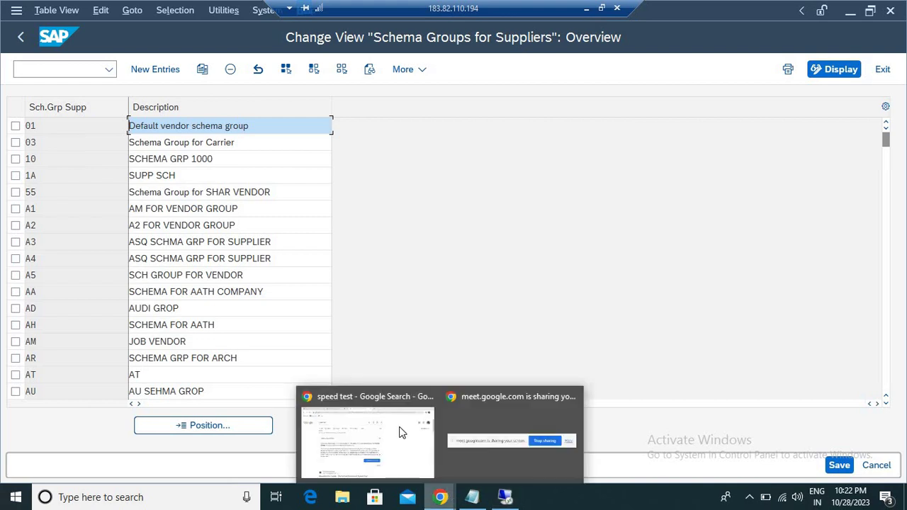
click(379, 410)
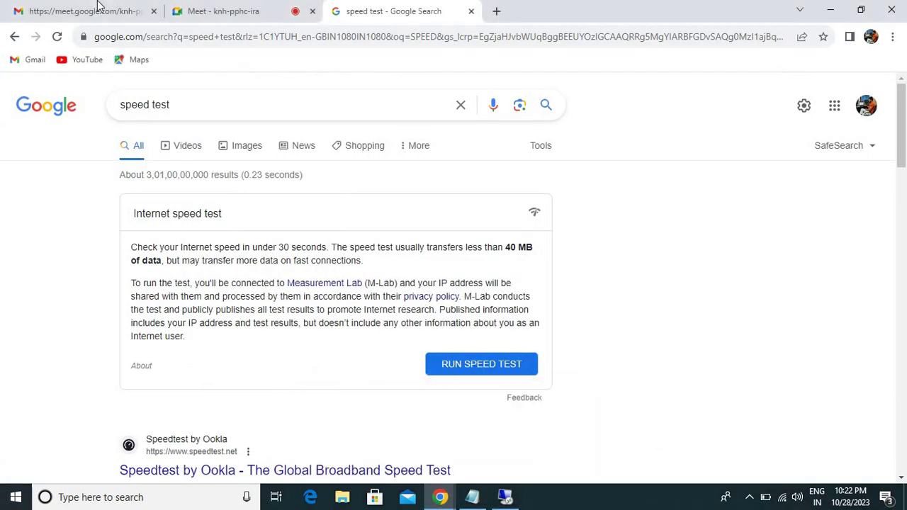
click(240, 10)
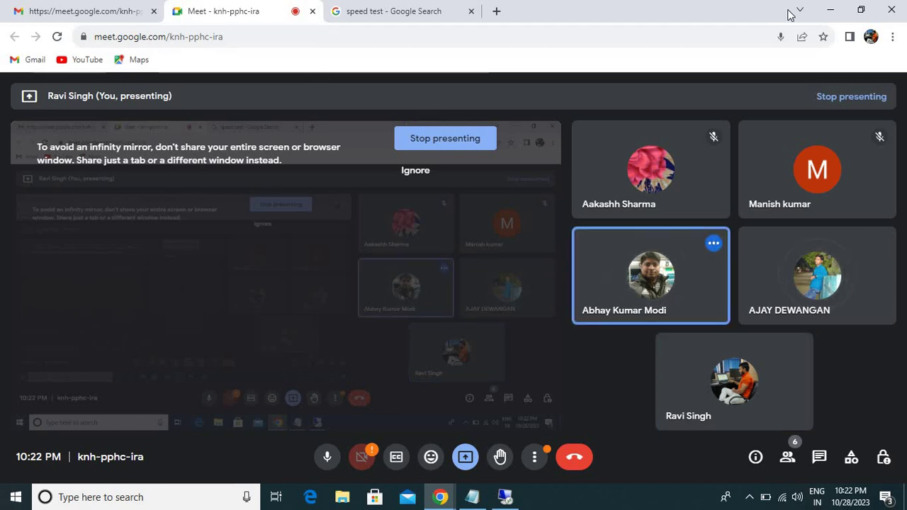
click(829, 12)
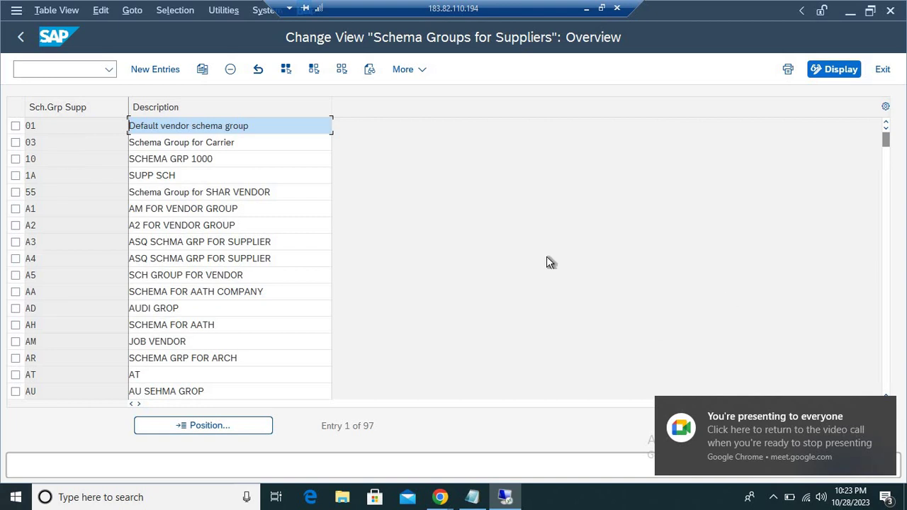
click(883, 408)
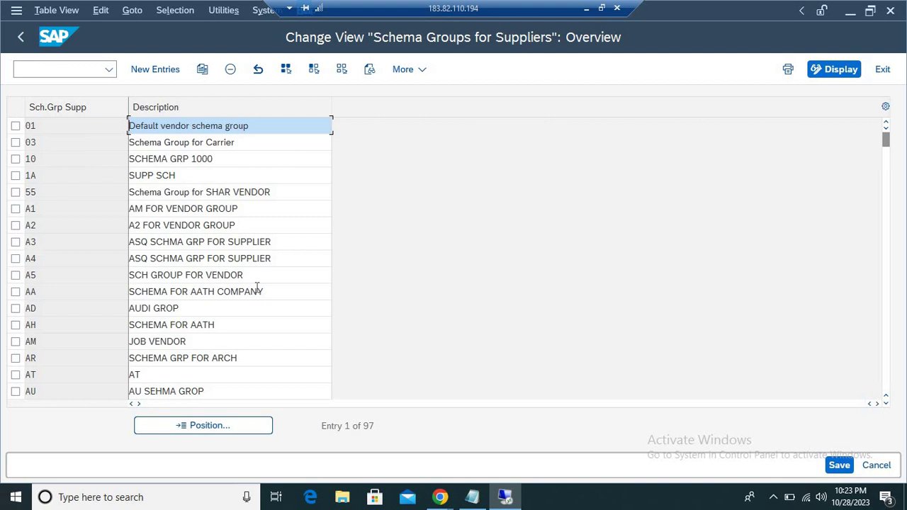
Add supplier schema group DL with description DLX SCH GROP, save it with the proposed customizing request and return to the activity selection.
click(153, 74)
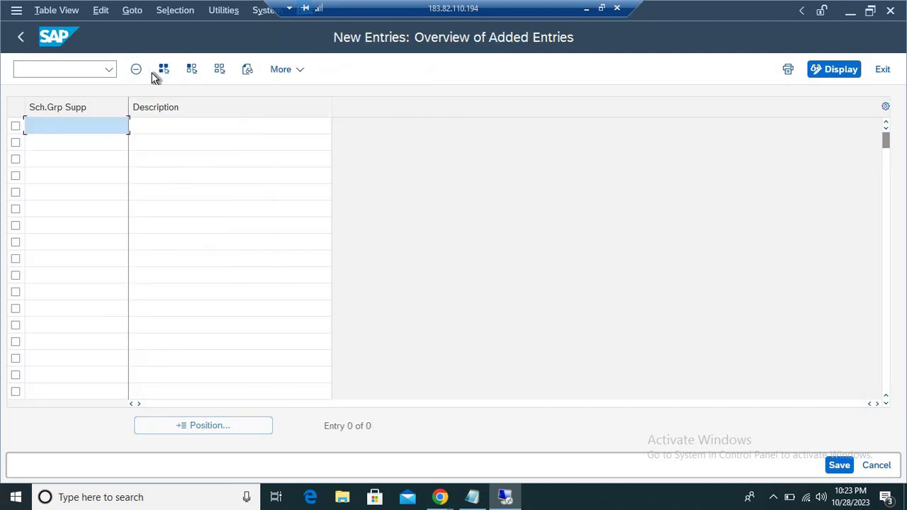
text(DL)
key(Tab)
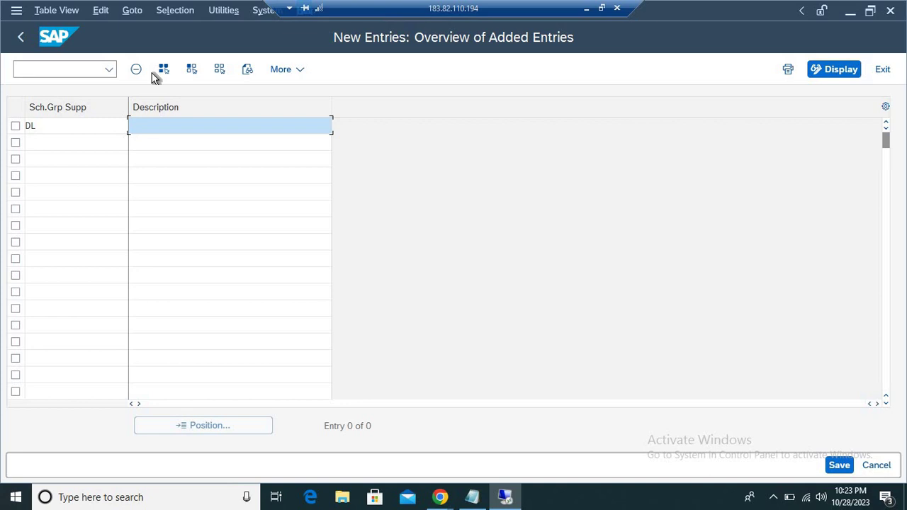
text(DLX SCH GROP)
key(Return)
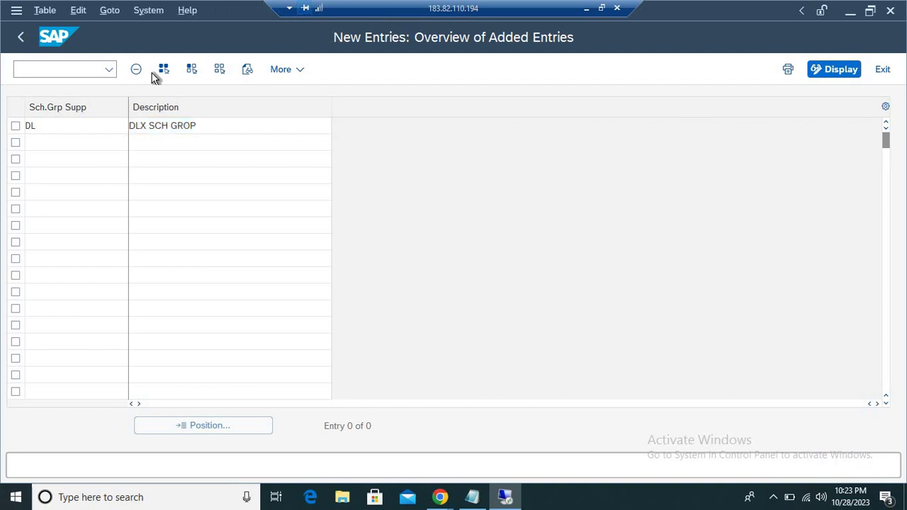
key(ctrl+s)
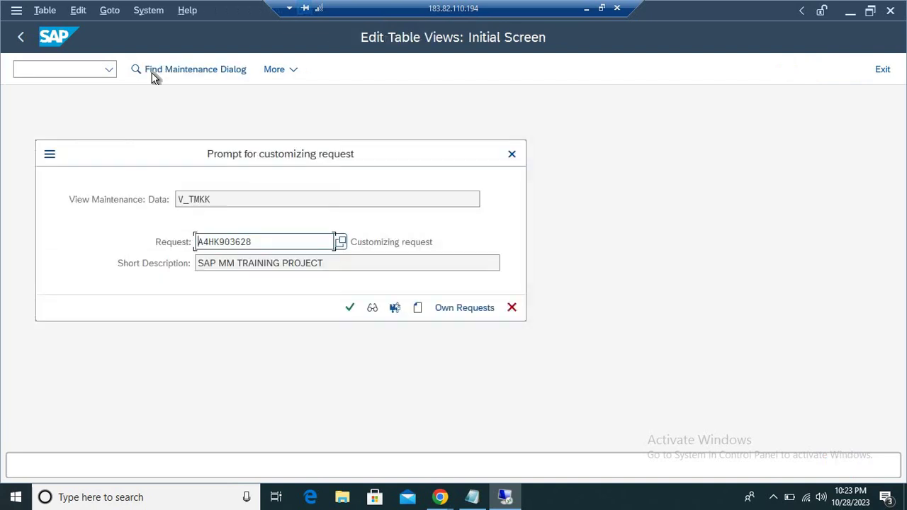
key(Return)
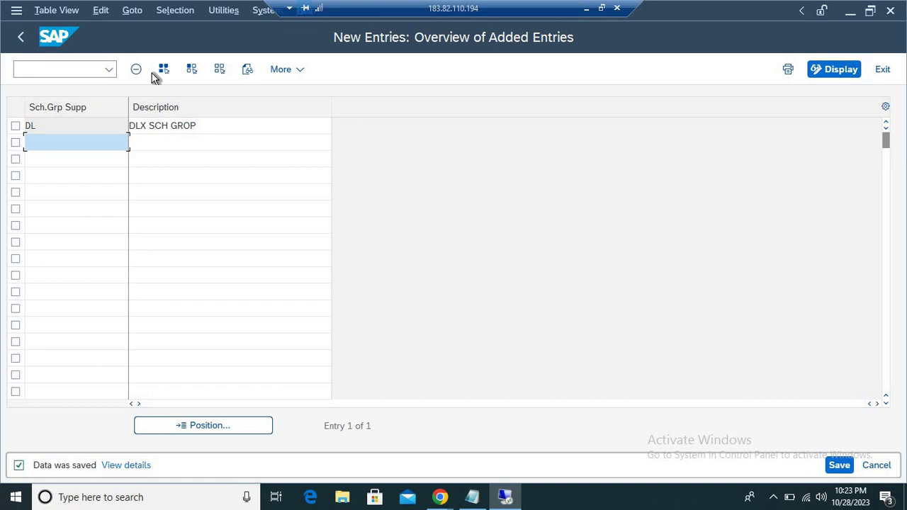
key(F3)
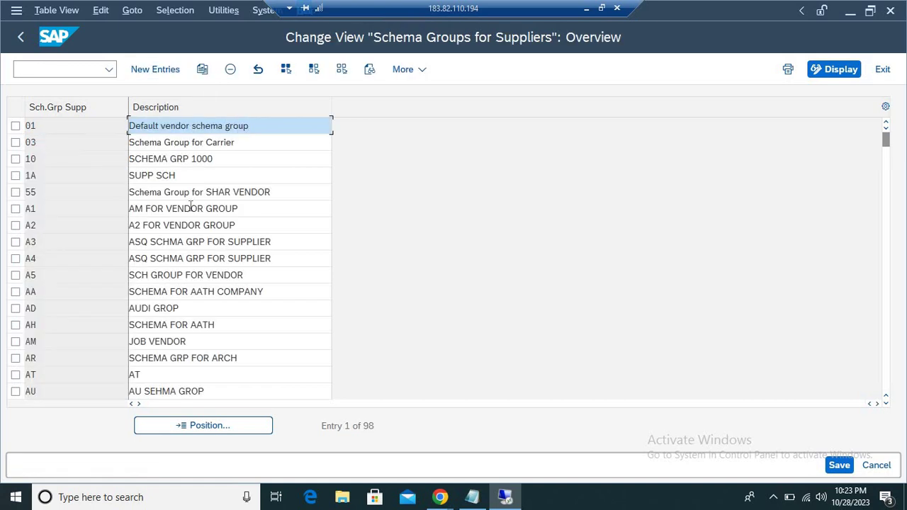
key(F3)
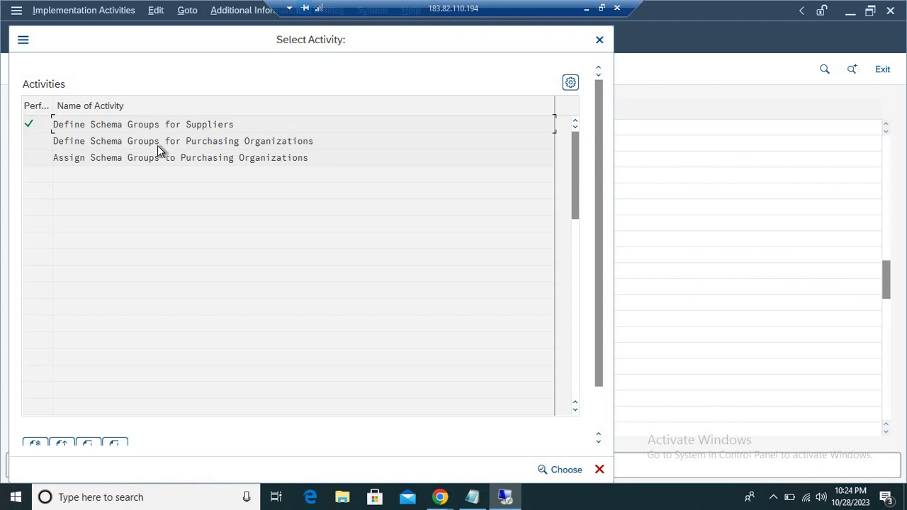
Open Define Schema Groups for Purchasing Organizations and create new entry DLX with the description DXL SCH GROUP.
click(204, 141)
double_click(222, 145)
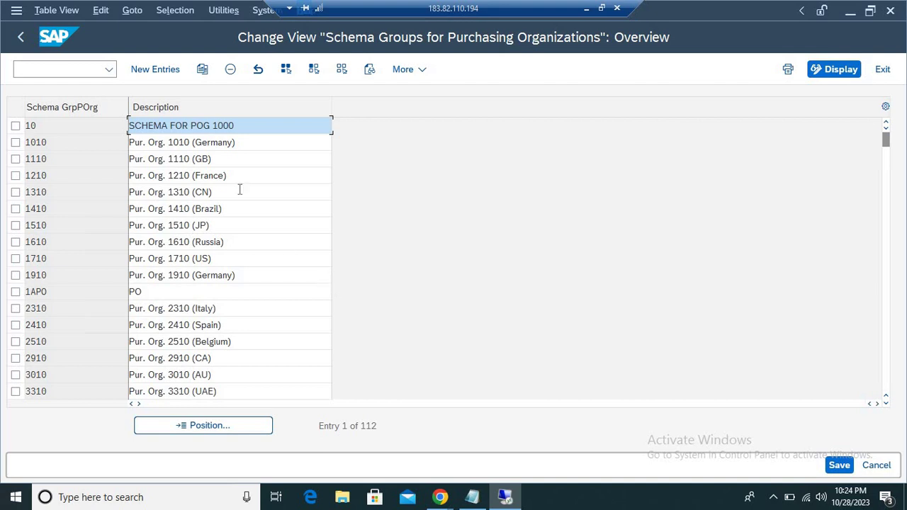
click(155, 69)
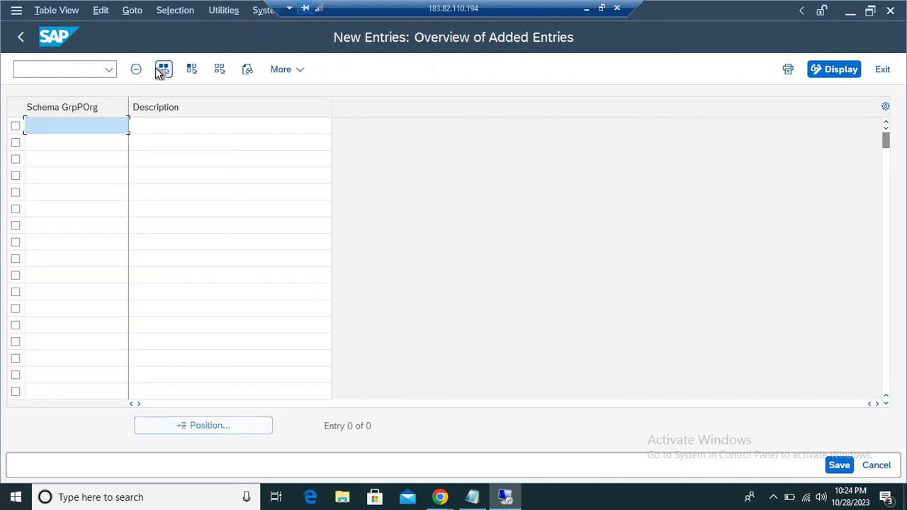
text(DLX)
key(Tab)
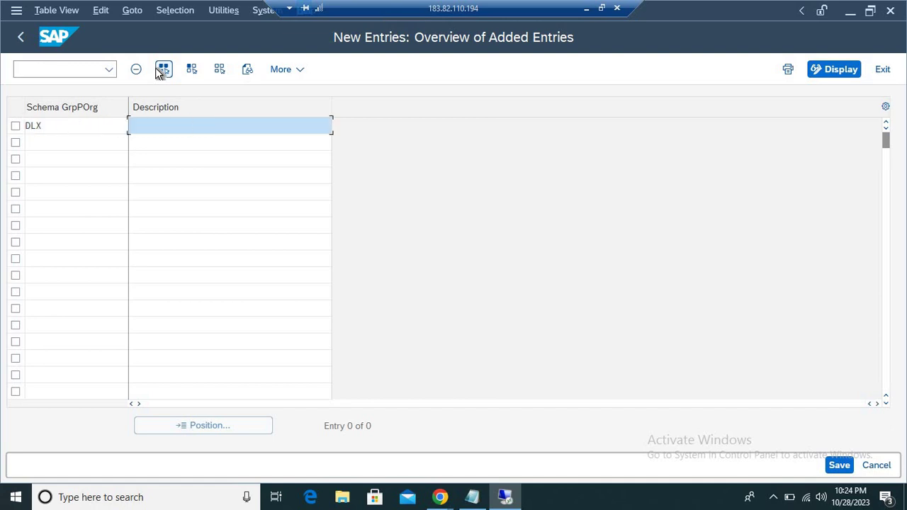
text(DX)
text(L )
text(SCH GRO)
text(PU)
key(BackSpace)
key(BackSpace)
text(UP)
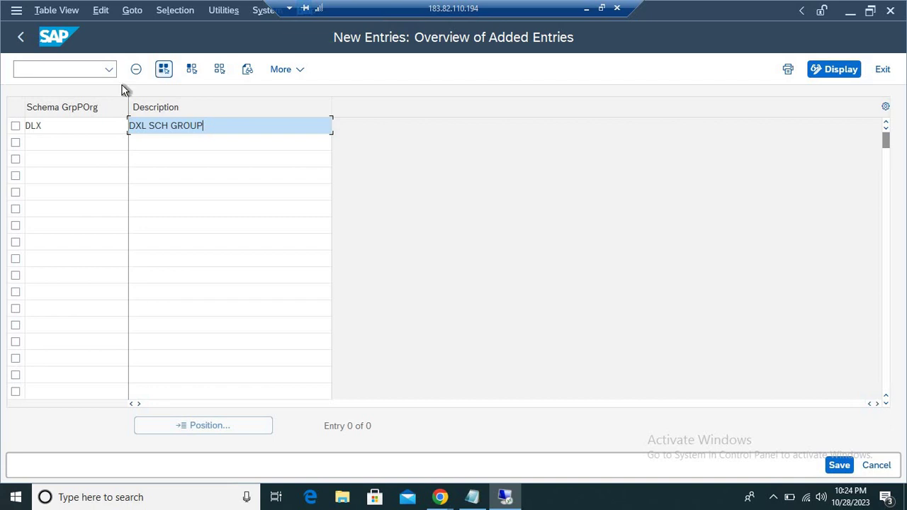
Save the new purchasing organization schema group with the proposed customizing request and return to the activity selection.
click(839, 465)
click(350, 307)
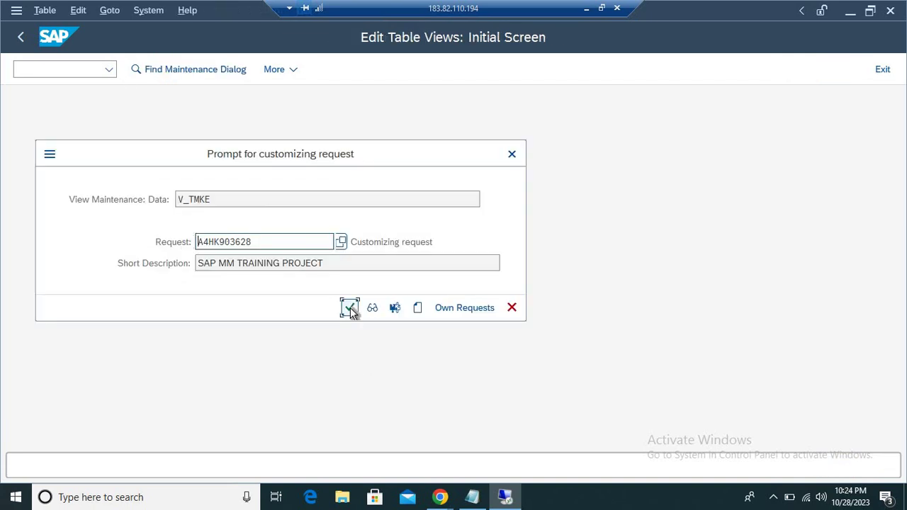
key(F3)
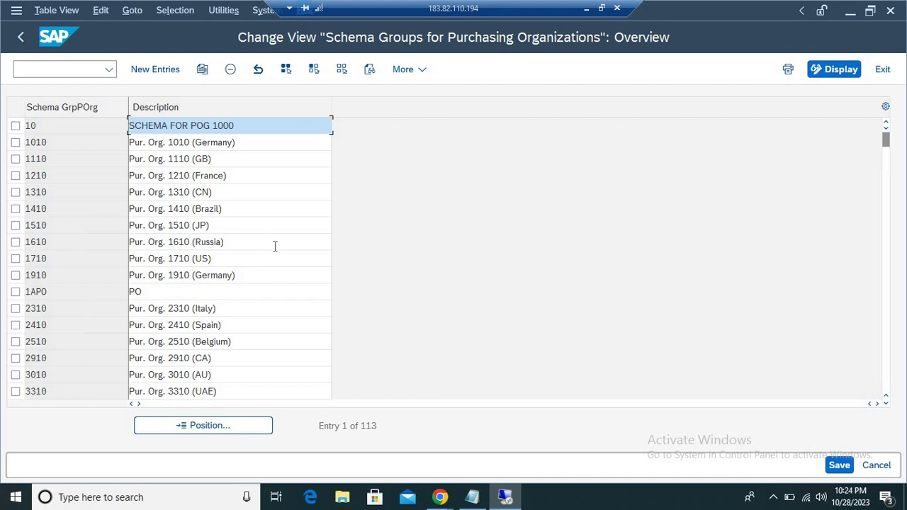
key(F3)
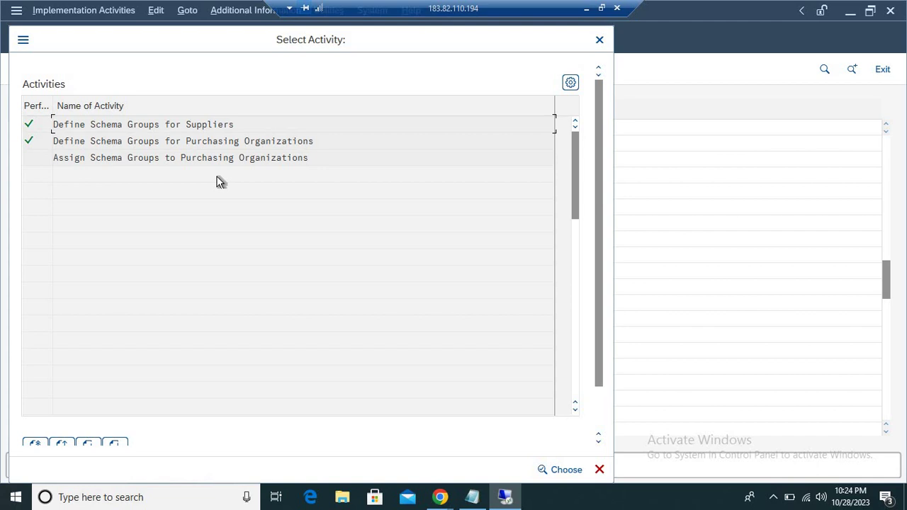
Open Assign Schema Groups to Purchasing Organizations, position the list at DL and select purchasing organization DLX.
double_click(207, 158)
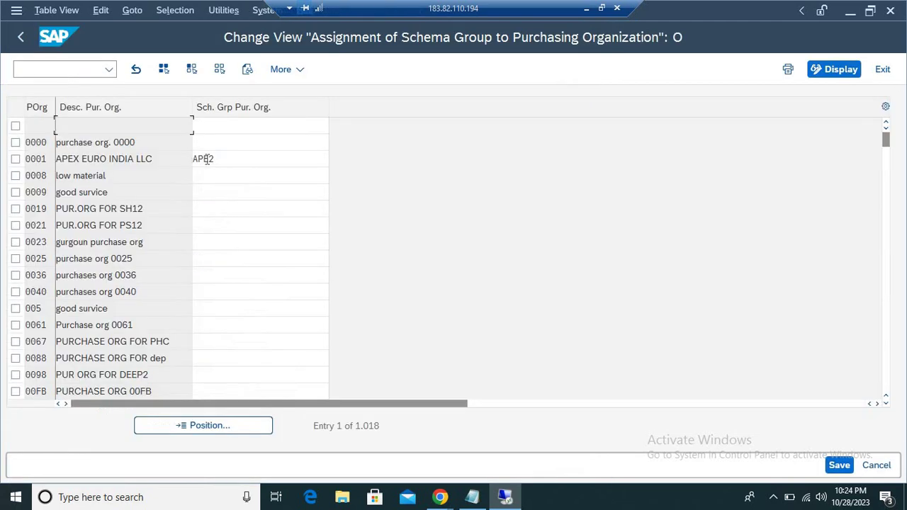
click(197, 431)
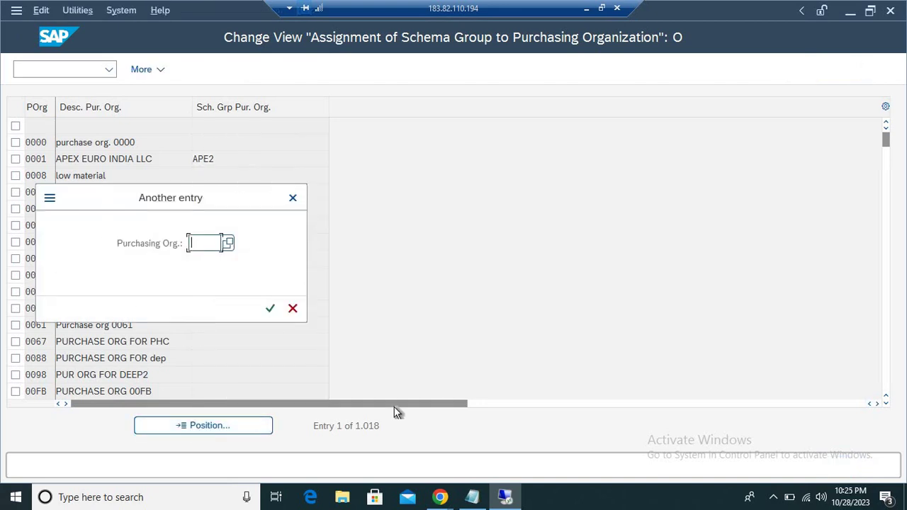
text(DL)
key(Return)
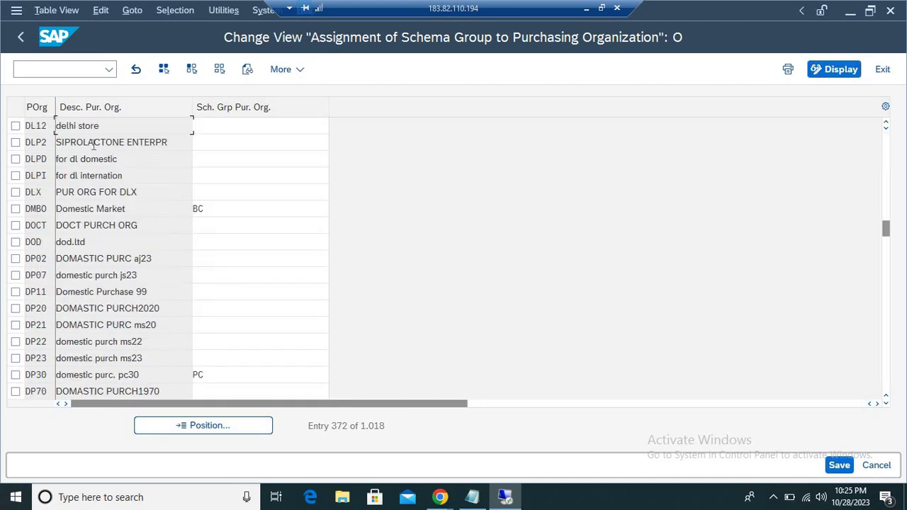
click(202, 426)
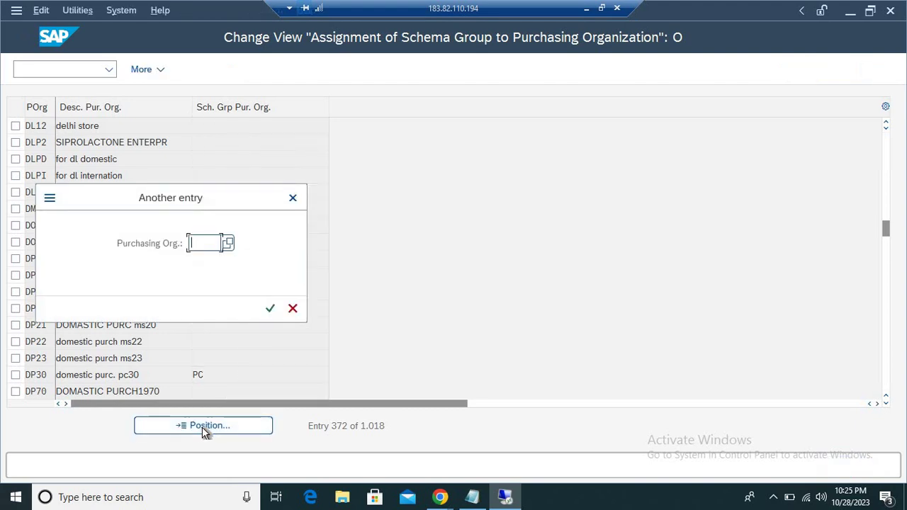
text(DL)
key(Return)
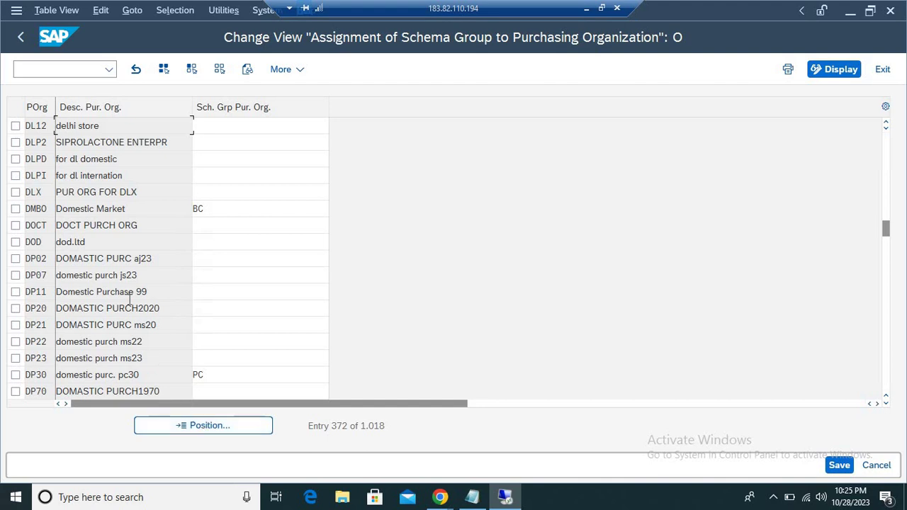
click(16, 192)
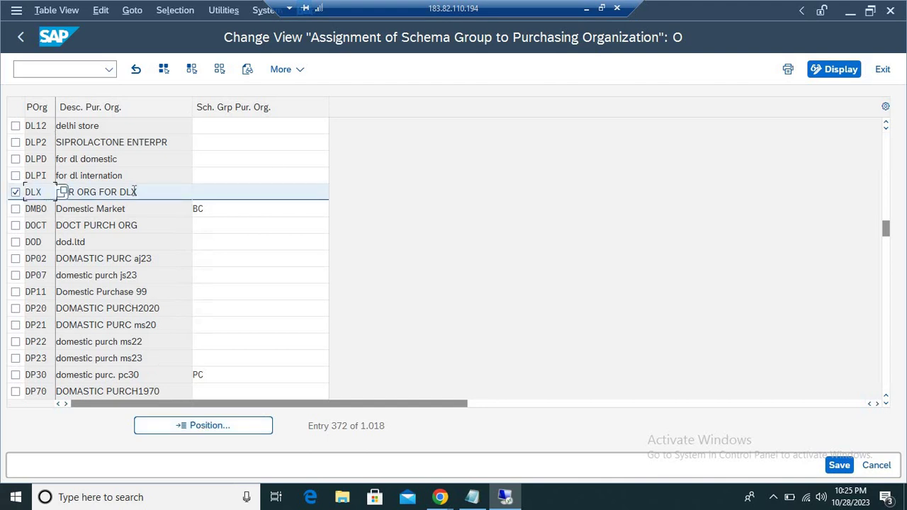
Assign schema group DLX to purchasing organization DLX, finding it in the list of possible values, and widen the purchasing organization column.
click(230, 196)
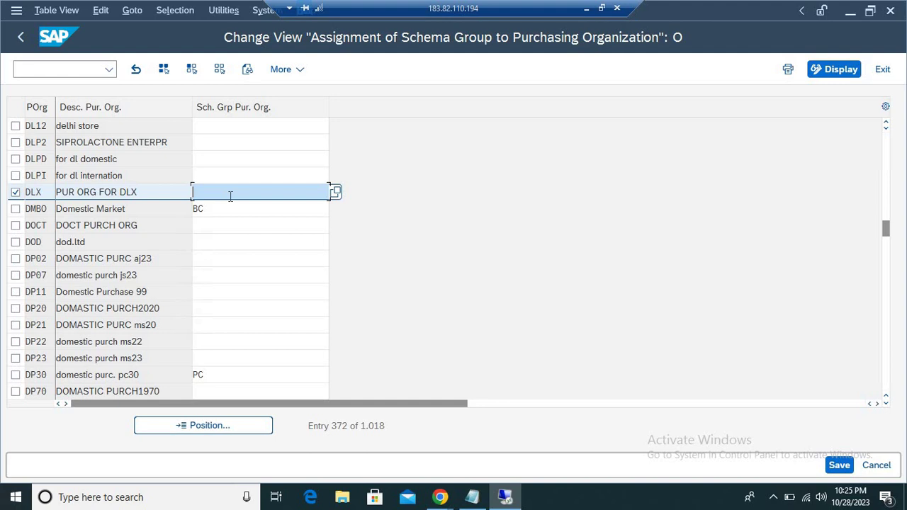
text(DLX)
click(333, 195)
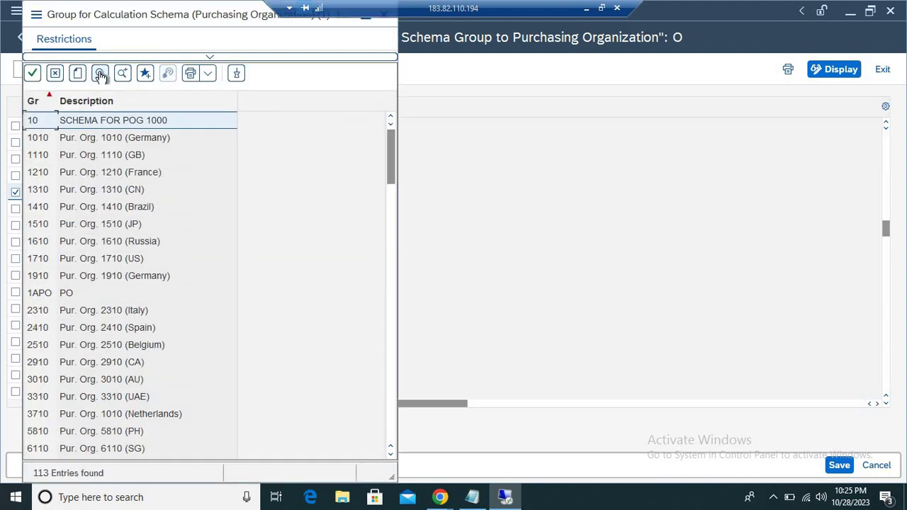
click(100, 73)
text(DL)
key(Return)
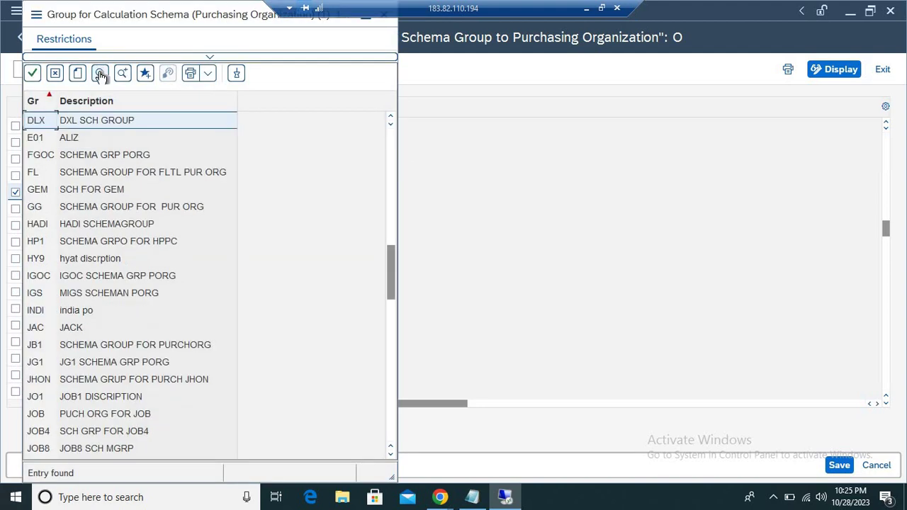
double_click(83, 120)
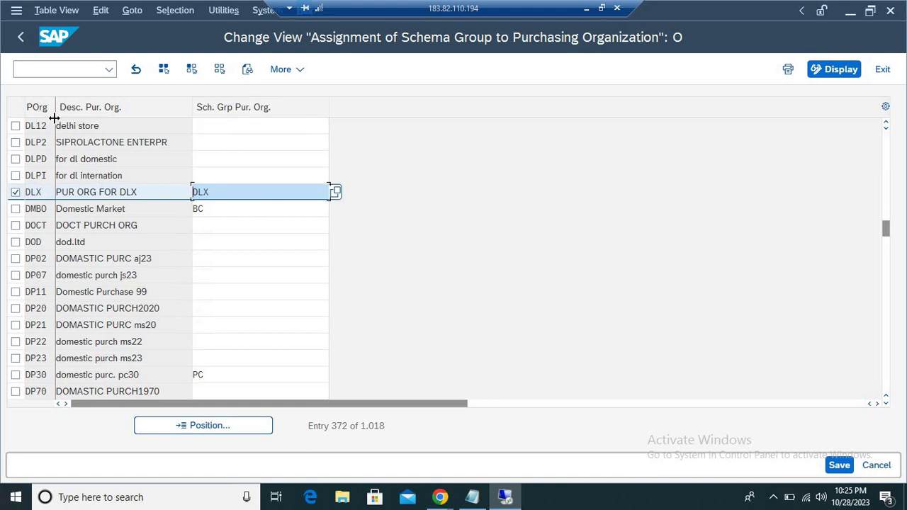
drag(80, 113, 100, 113)
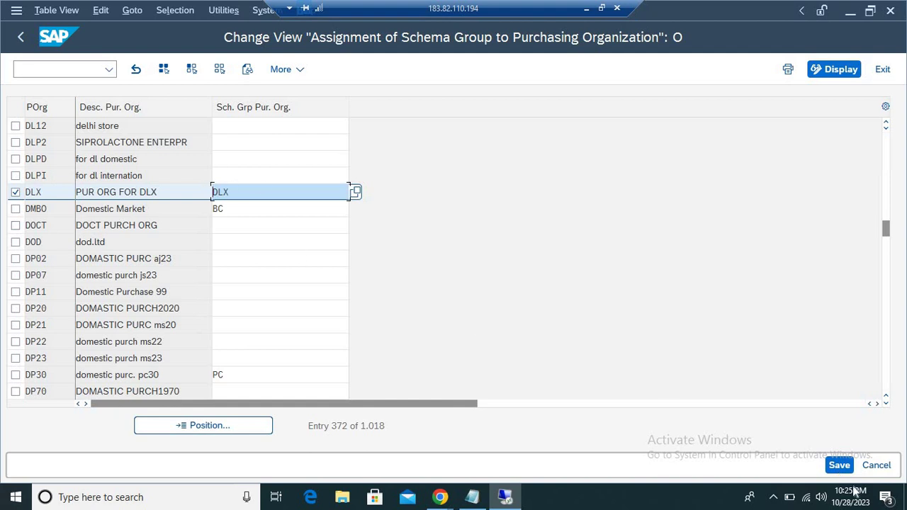
Save the schema group assignment with the proposed customizing request and return to the IMG structure.
click(840, 466)
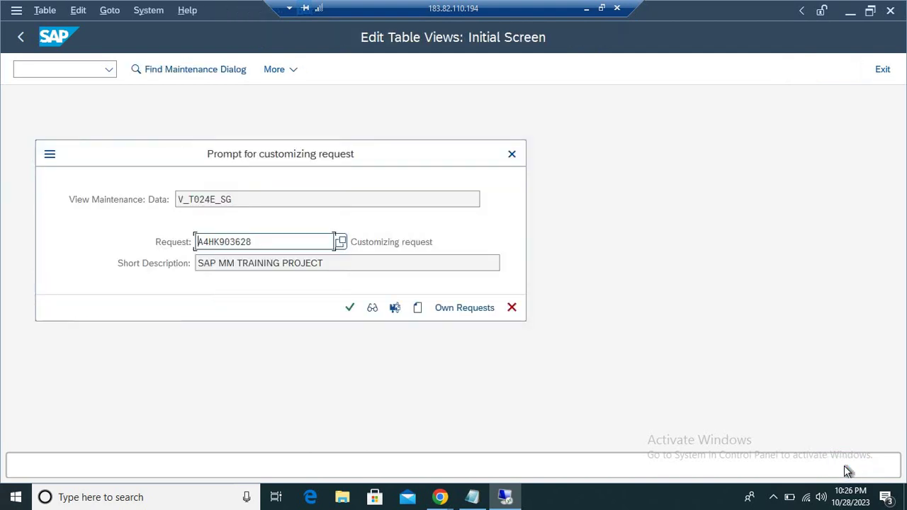
key(Return)
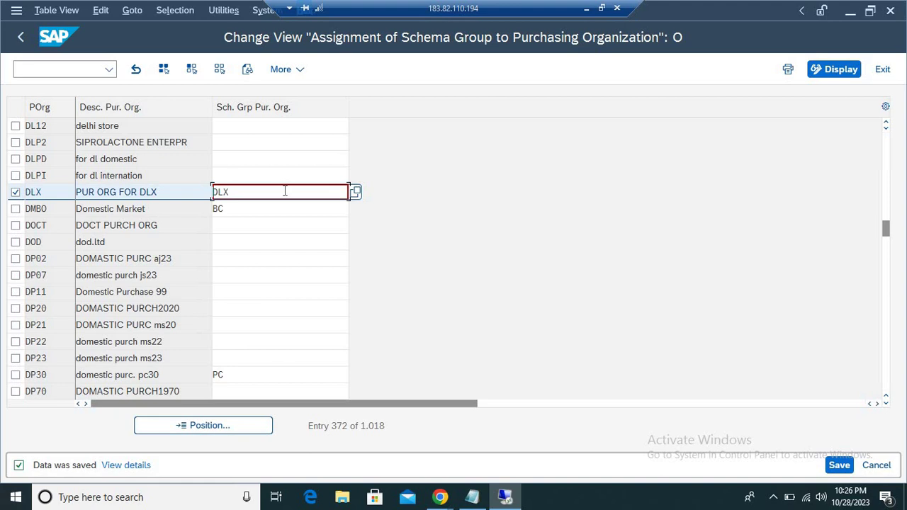
key(F3)
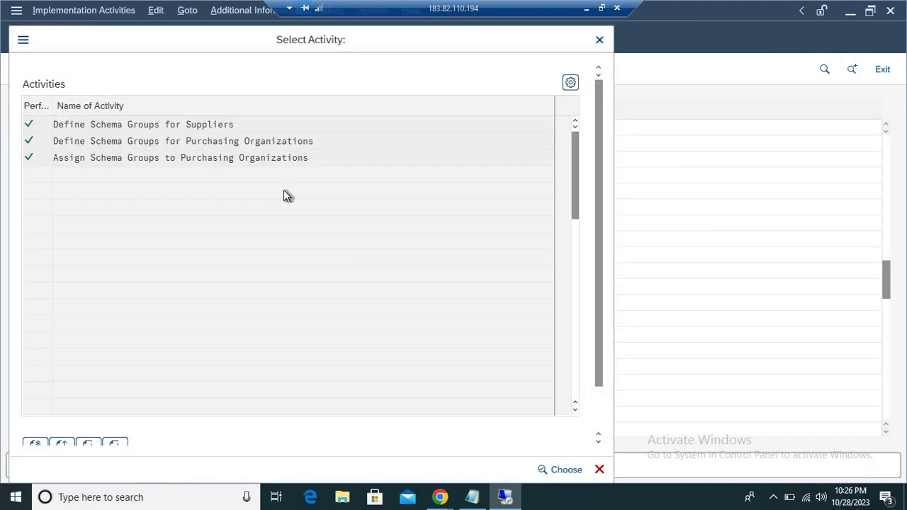
key(F3)
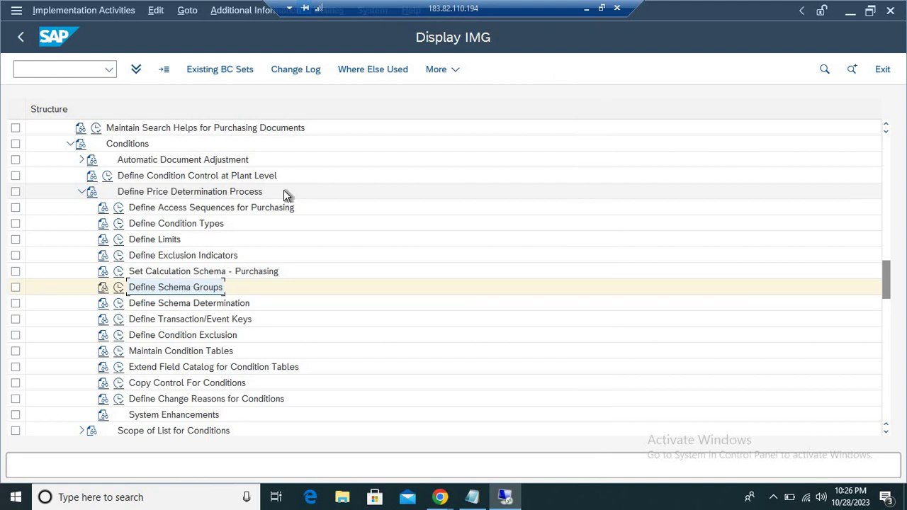
Open the Determine Calculation Schema for Standard Purchase Orders activity under Define Schema Determination.
click(118, 304)
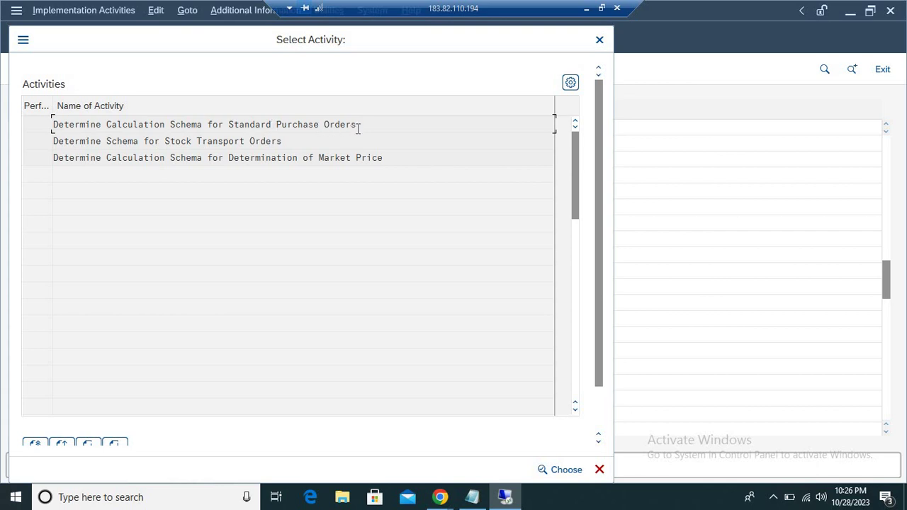
drag(358, 128, 139, 124)
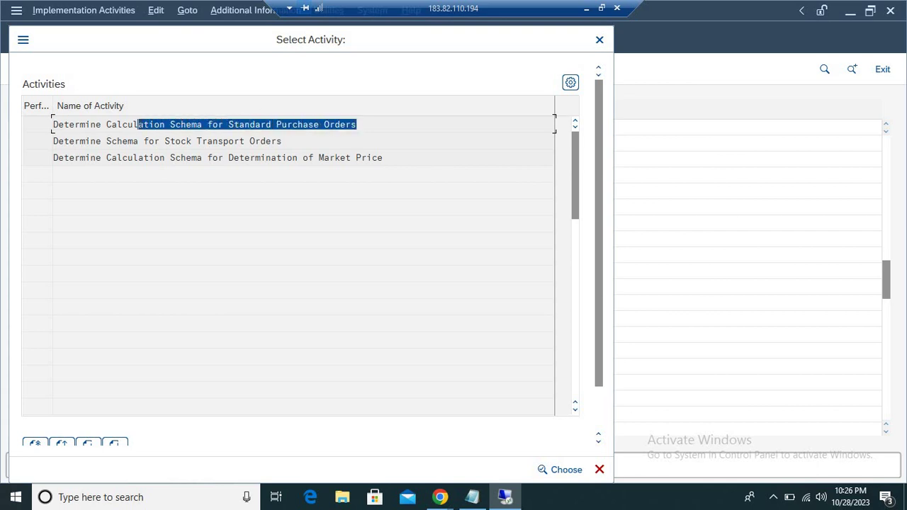
click(225, 122)
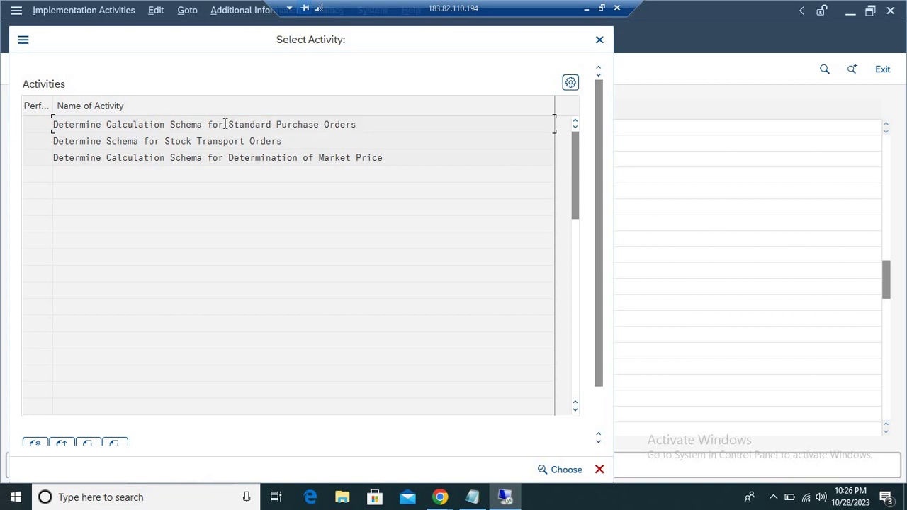
double_click(182, 125)
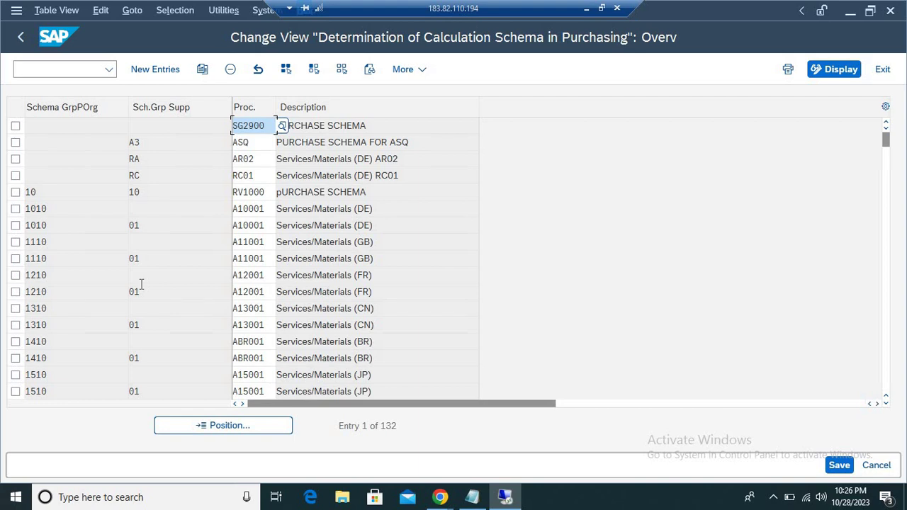
Create a schema determination entry with purchasing organization schema group DLX, supplier schema group DL and procedure DLX, and widen the procedure column.
click(160, 71)
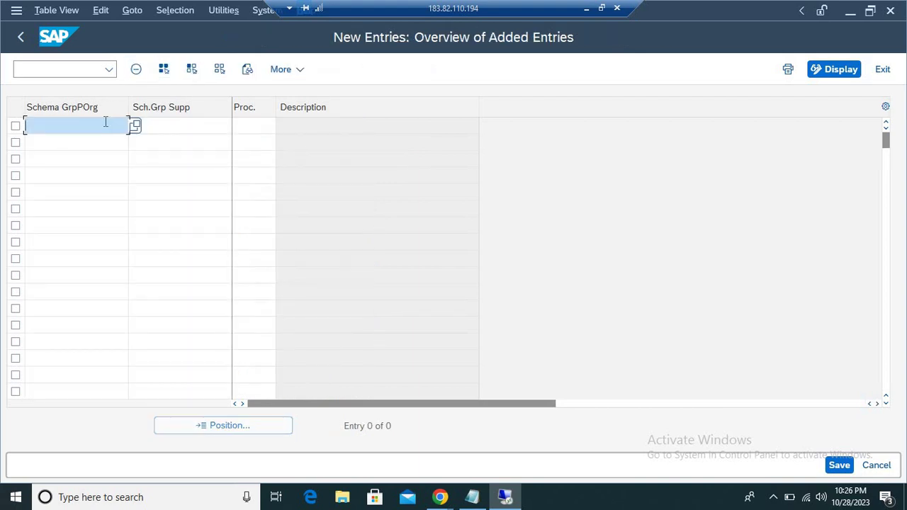
text(DLX)
key(Tab)
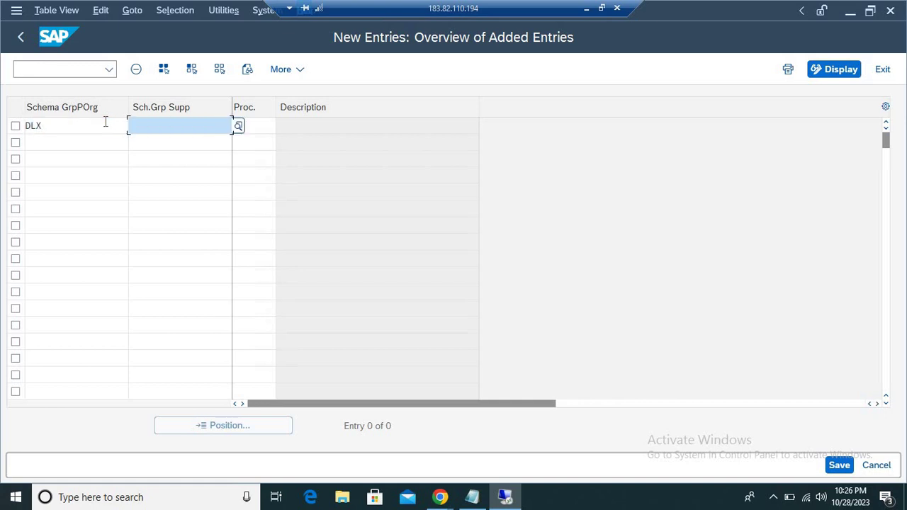
text(DLX)
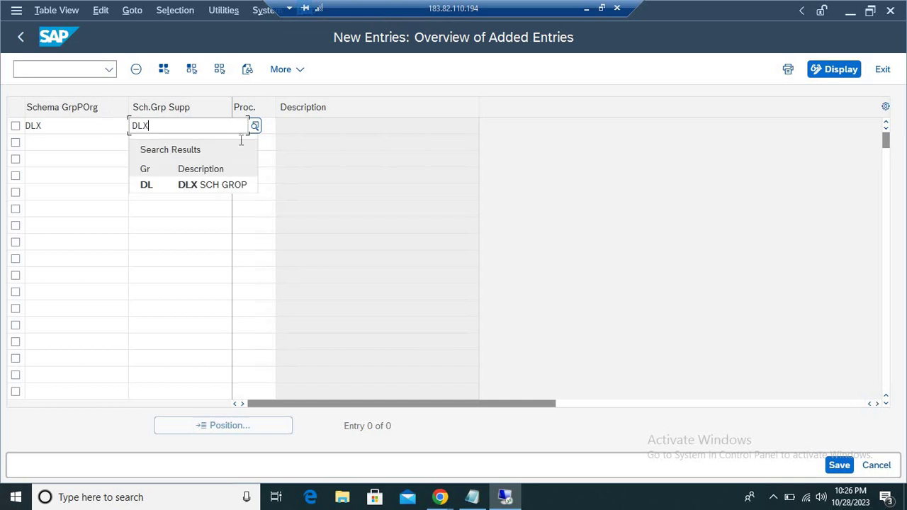
click(225, 188)
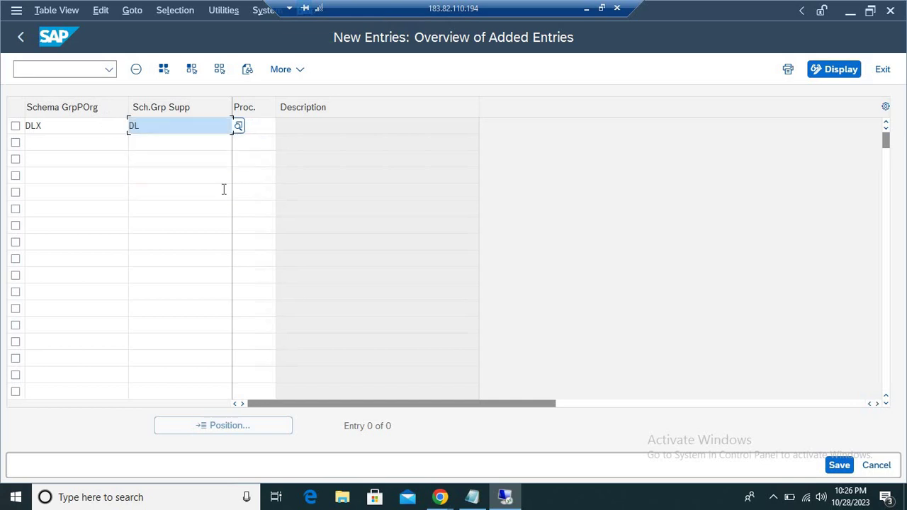
key(Tab)
text(D)
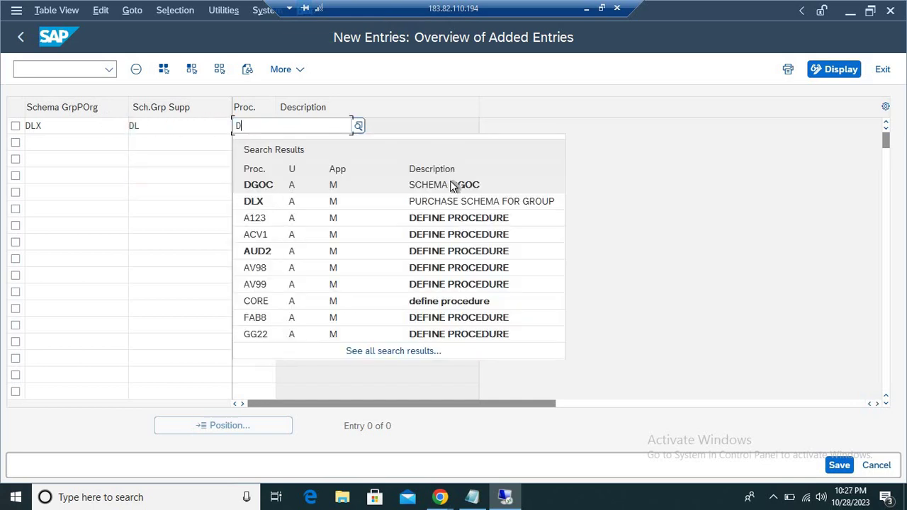
text(LX)
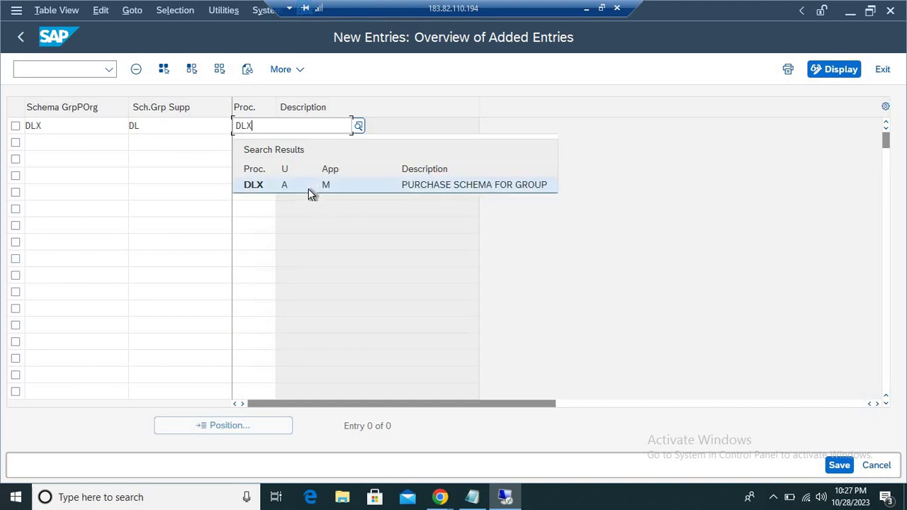
click(455, 189)
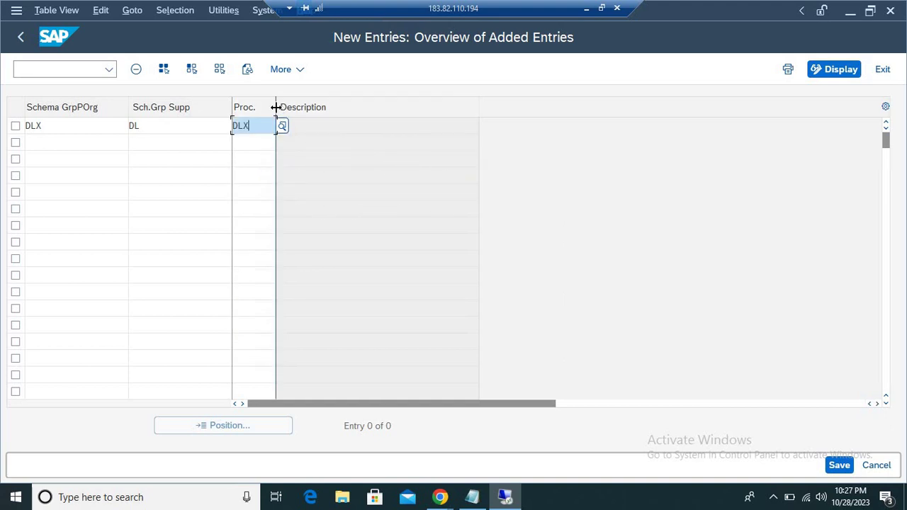
drag(275, 107, 341, 117)
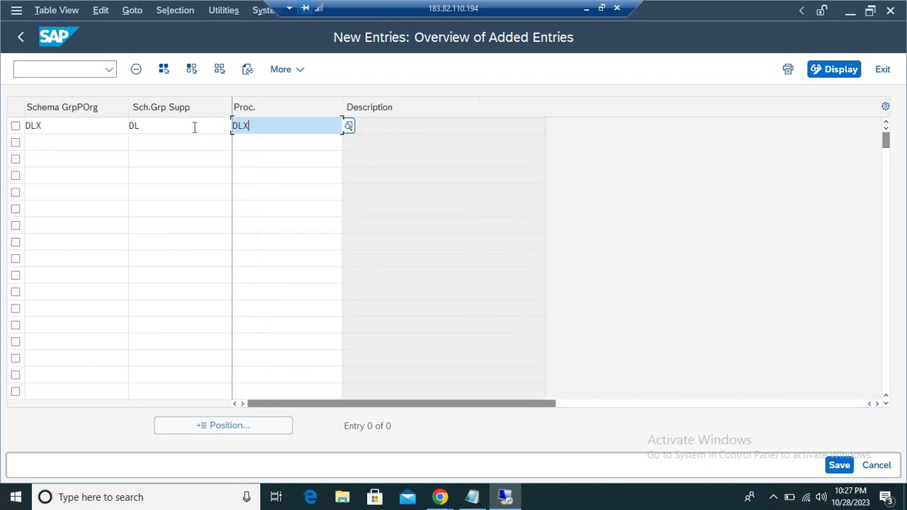
click(194, 127)
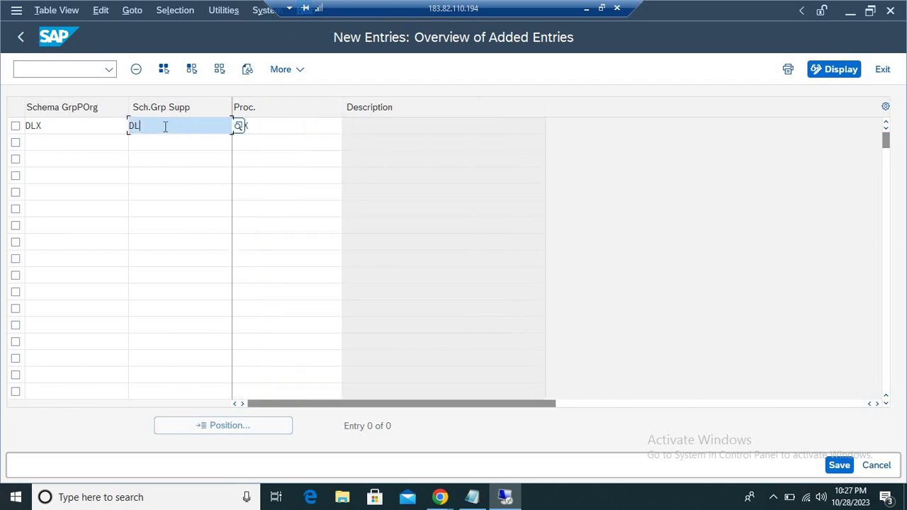
Pick DL (DLX SCH GROP) as the supplier schema group from the list of possible values for the DLX entry.
click(241, 125)
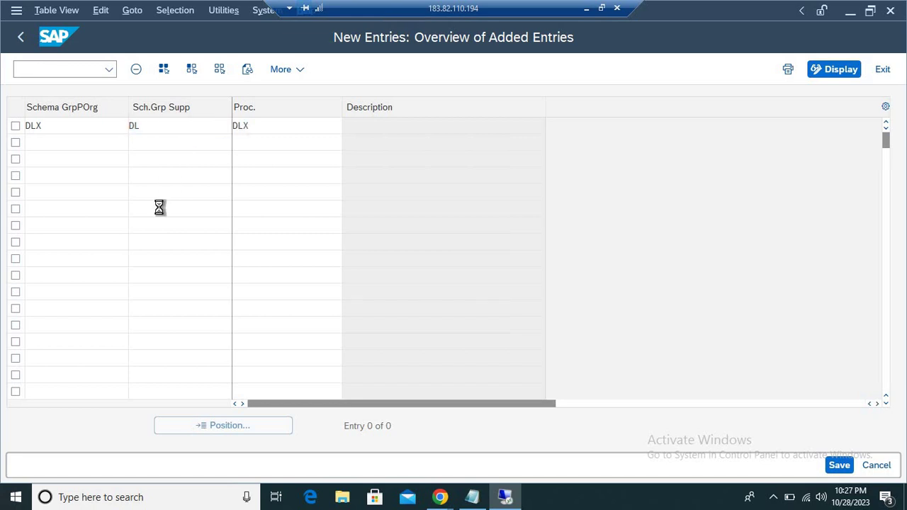
key(Down)
key(Down)
key(Down)
key(Down)
key(Down)
key(Down)
key(Down)
key(Down)
key(Down)
key(Down)
key(Down)
key(Down)
key(Down)
key(Down)
key(Down)
key(Down)
key(Down)
key(Down)
key(Down)
key(Down)
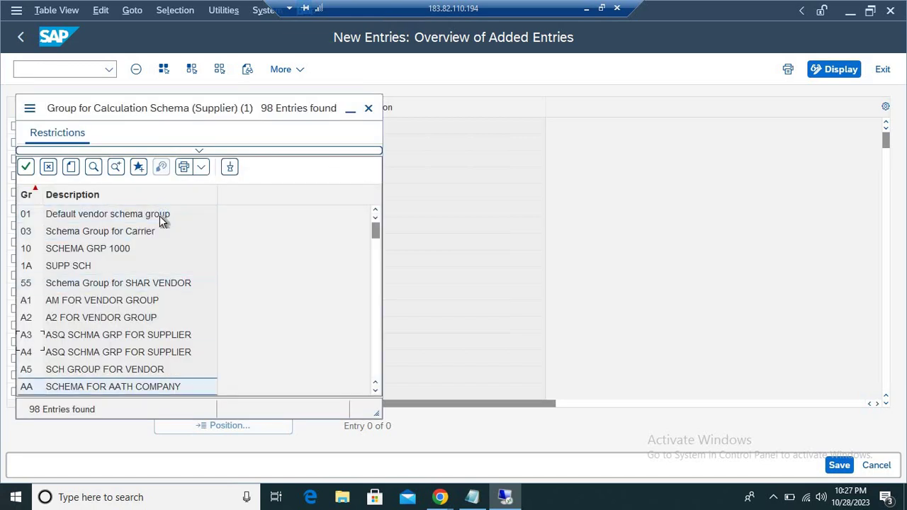
key(Down)
key(Down)
key(Down)
key(Down)
key(Down)
key(Down)
key(Down)
key(Down)
key(Down)
key(Down)
key(Down)
key(Down)
key(Down)
key(Down)
key(Down)
key(Down)
key(Down)
key(Down)
key(Down)
key(Down)
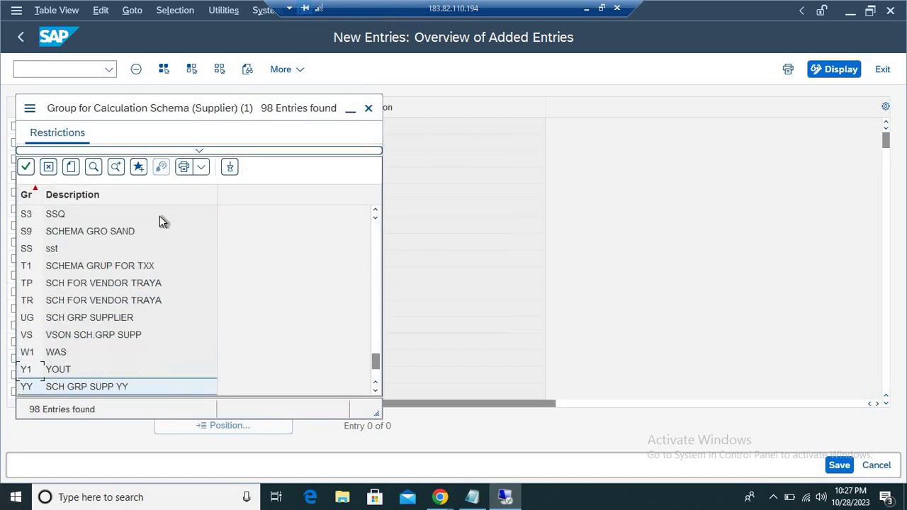
key(Up)
key(Up)
key(Up)
key(Up)
key(Up)
key(Up)
key(Up)
key(Up)
key(Up)
key(Up)
key(Up)
key(Up)
key(Up)
key(Up)
key(Up)
key(Up)
key(Up)
key(Up)
key(Up)
key(Up)
key(Up)
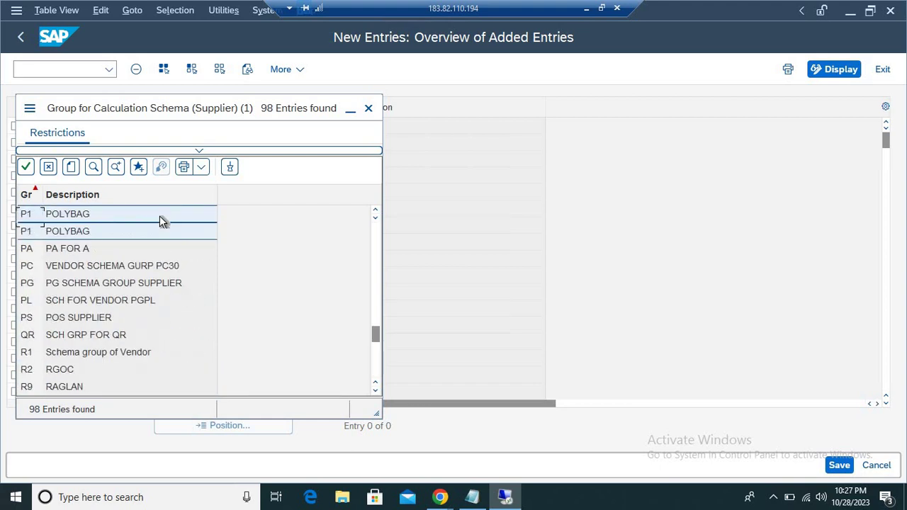
key(Up)
key(Up)
key(Up)
key(Up)
key(Up)
key(Up)
key(Up)
key(Up)
key(Up)
key(Up)
key(Up)
key(Up)
key(Up)
key(Up)
key(Up)
key(Up)
key(Up)
key(Up)
key(Up)
key(Up)
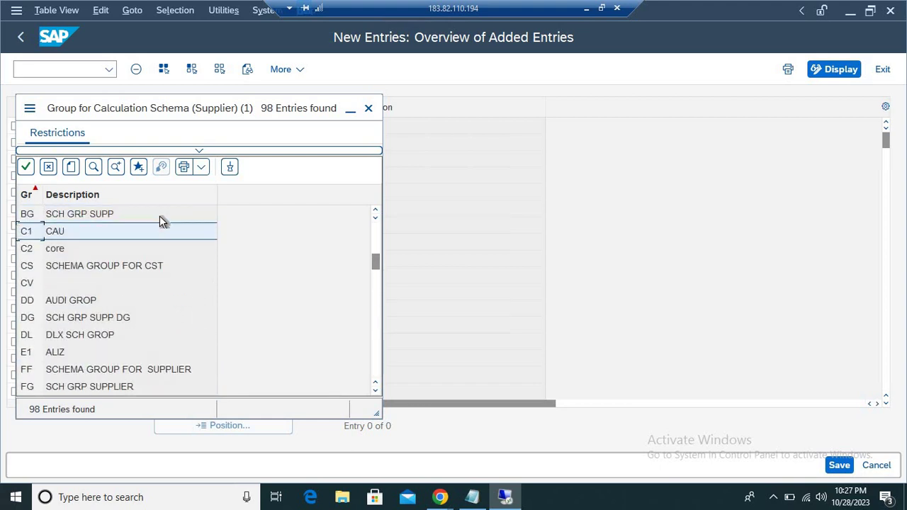
key(Down)
key(Down)
key(Down)
key(Down)
key(Down)
key(Down)
key(Down)
key(Down)
key(Down)
key(Down)
key(Down)
key(Down)
key(Down)
key(Up)
key(Up)
key(Up)
key(Up)
key(Up)
key(Up)
key(Up)
key(Up)
key(Up)
key(Up)
key(Up)
key(Up)
key(Up)
key(Up)
key(Up)
key(Up)
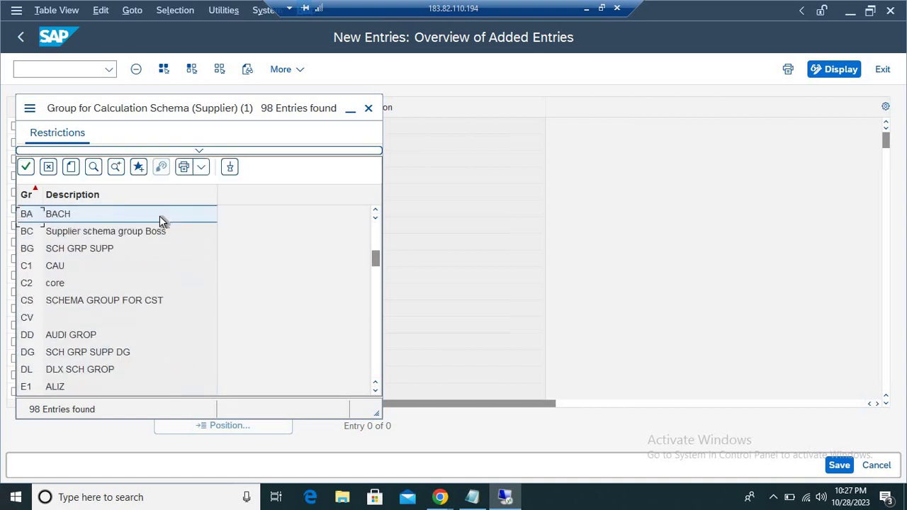
key(Down)
key(Down)
key(Down)
key(Down)
key(Down)
key(Down)
key(Down)
key(Down)
key(Down)
key(Down)
key(Down)
key(Down)
key(Down)
key(Down)
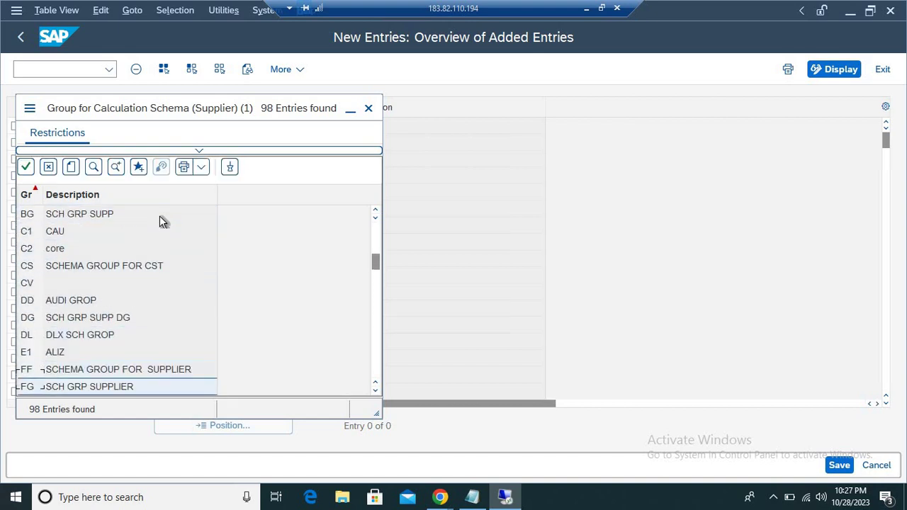
key(Up)
key(Up)
key(Up)
key(Up)
key(Up)
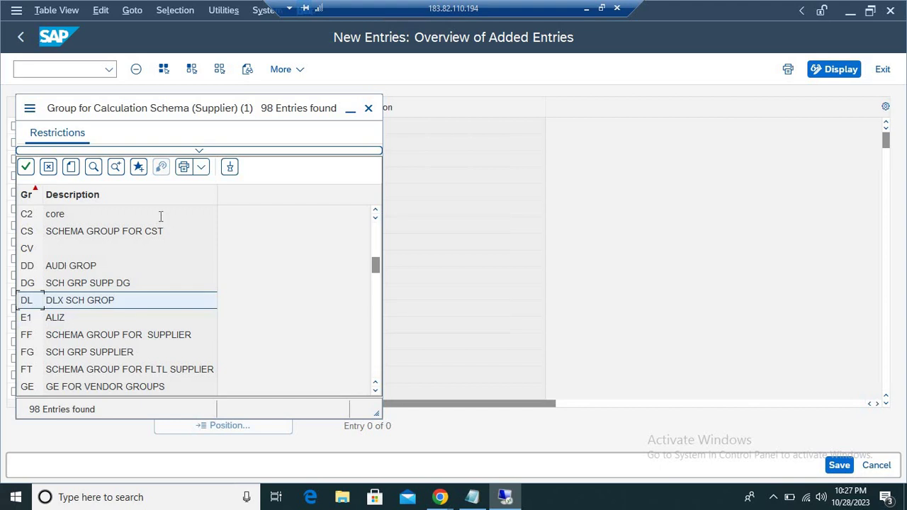
key(Return)
Save the DLX schema determination entry with the proposed customizing request and return to the activity selection.
click(274, 125)
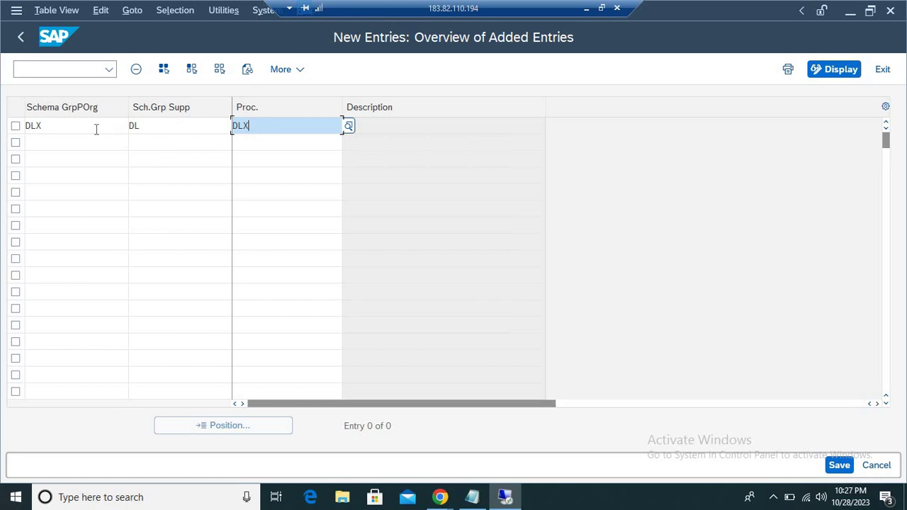
click(848, 464)
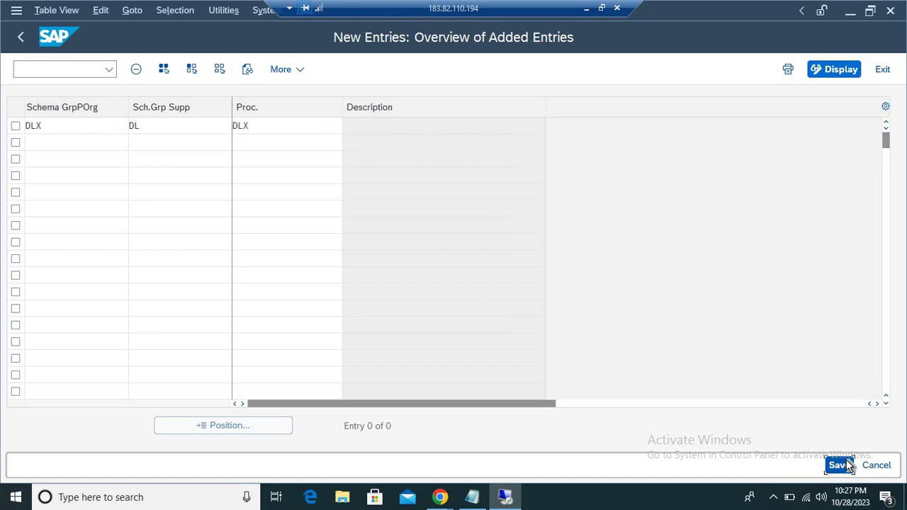
key(Return)
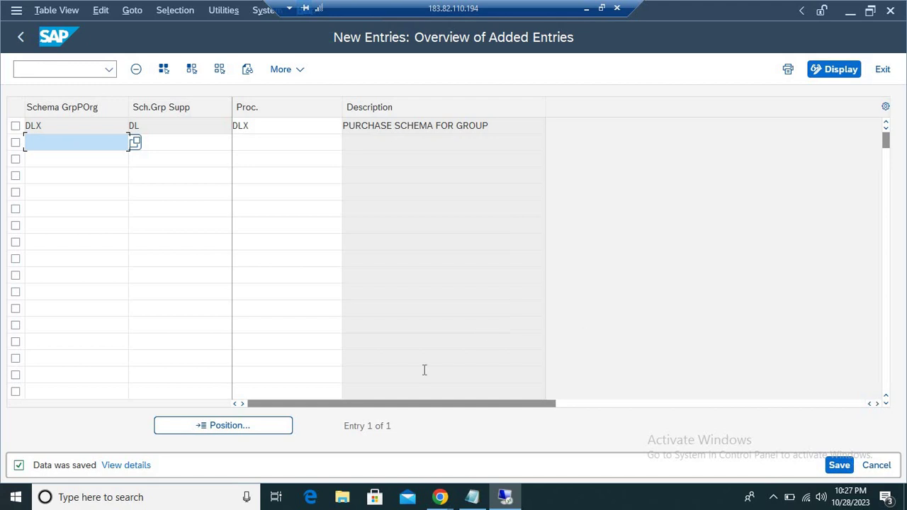
key(F3)
click(207, 12)
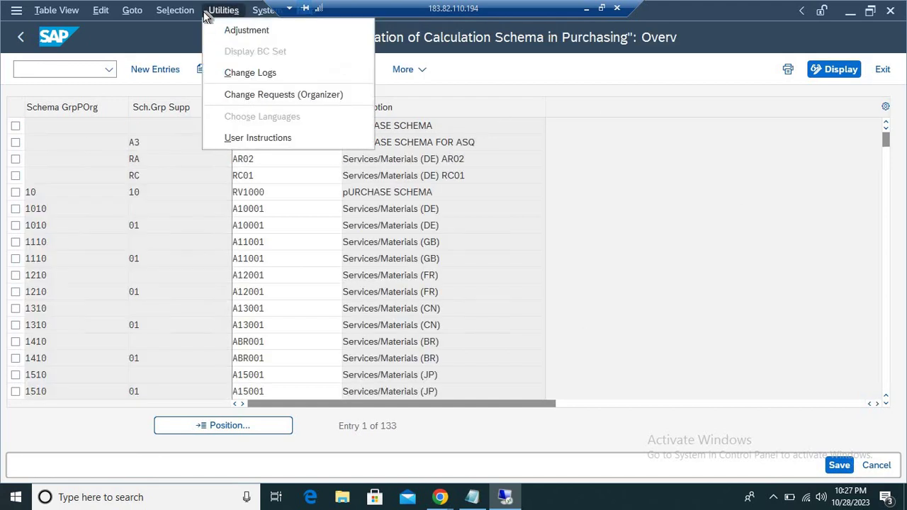
click(203, 11)
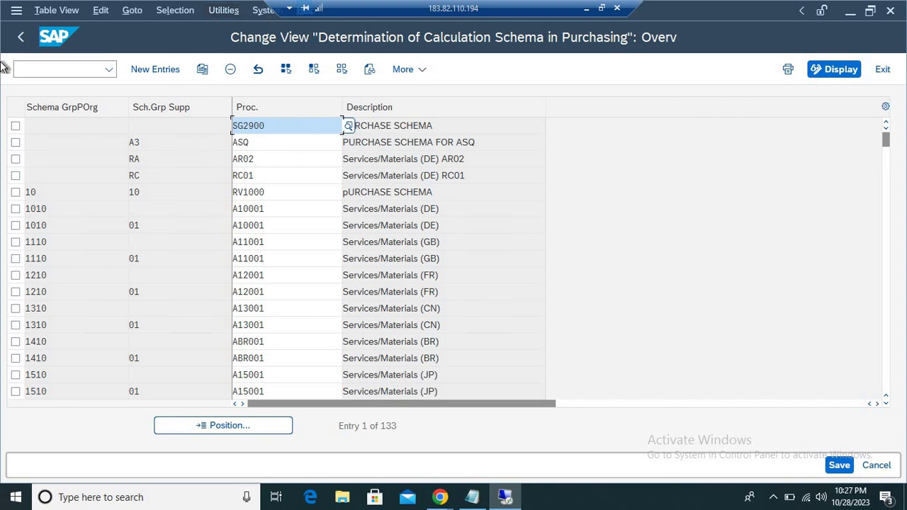
click(22, 36)
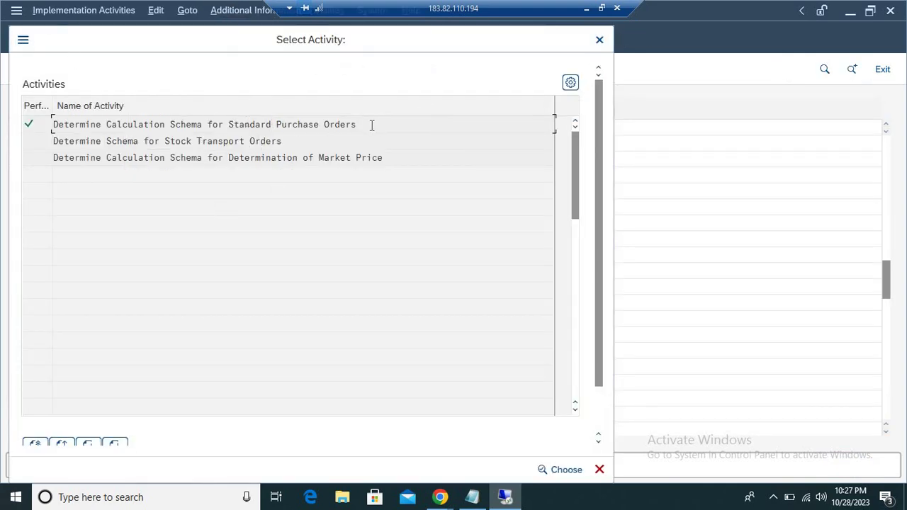
drag(371, 126, 87, 143)
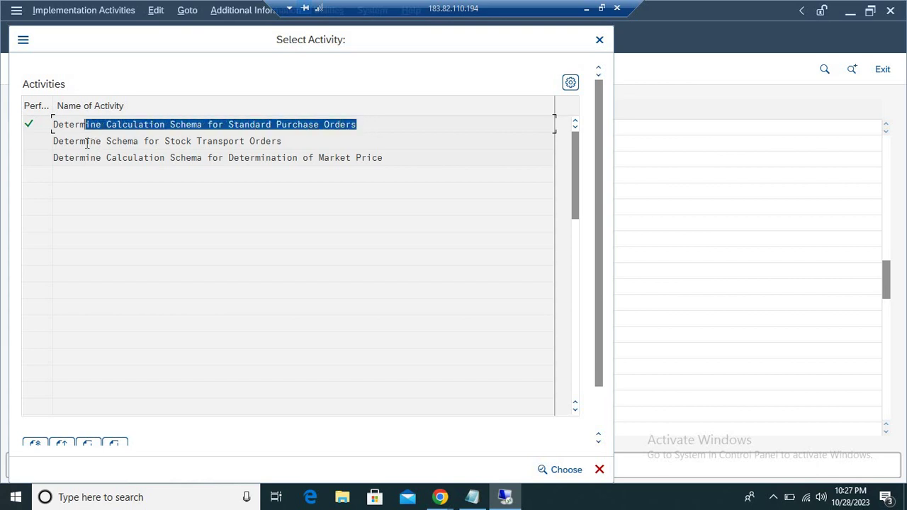
click(373, 125)
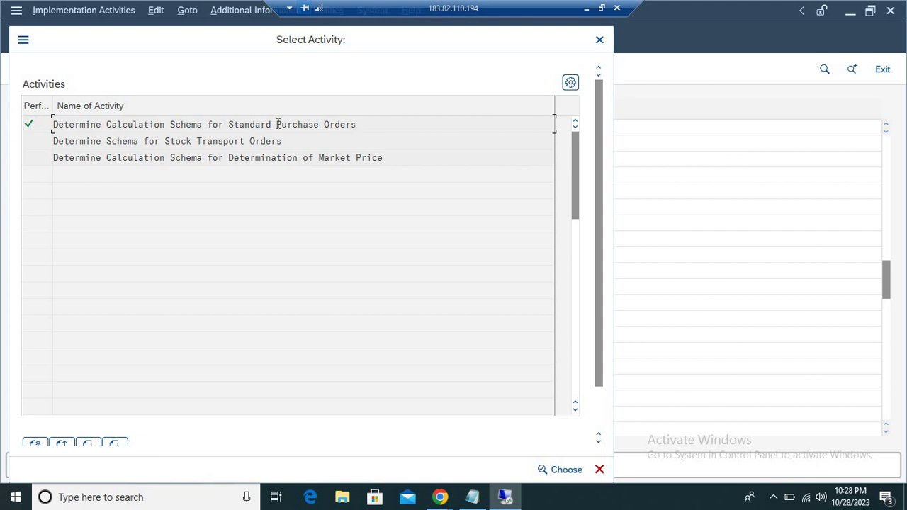
drag(357, 125, 52, 124)
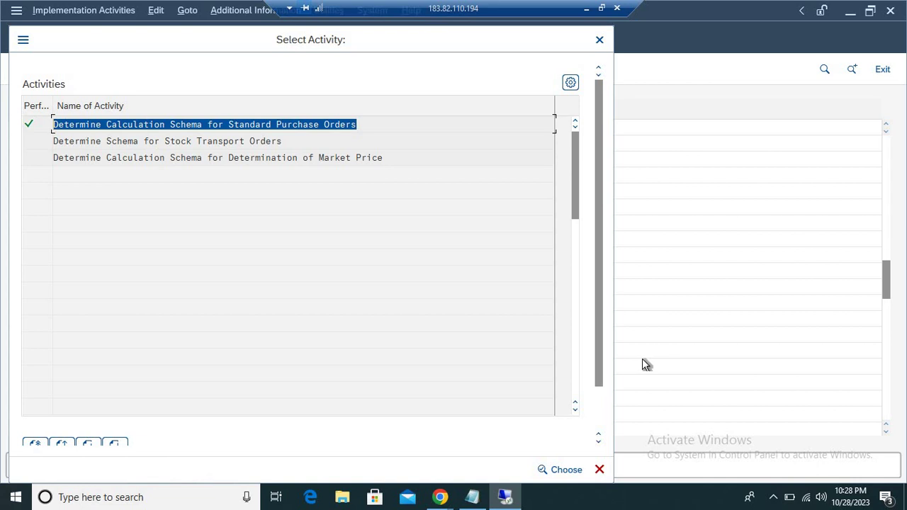
Leave the schema determination activities and the IMG, and start transaction BP for business partner maintenance.
key(Escape)
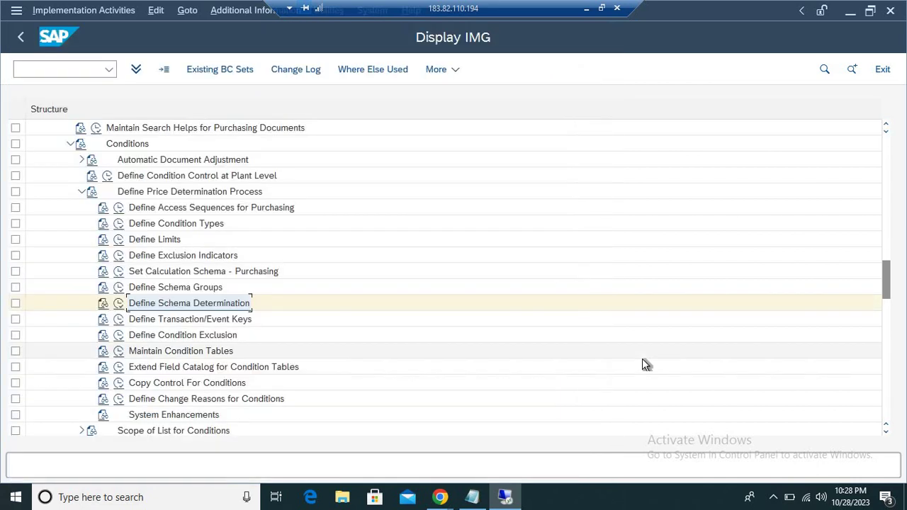
key(Escape)
key(Escape)
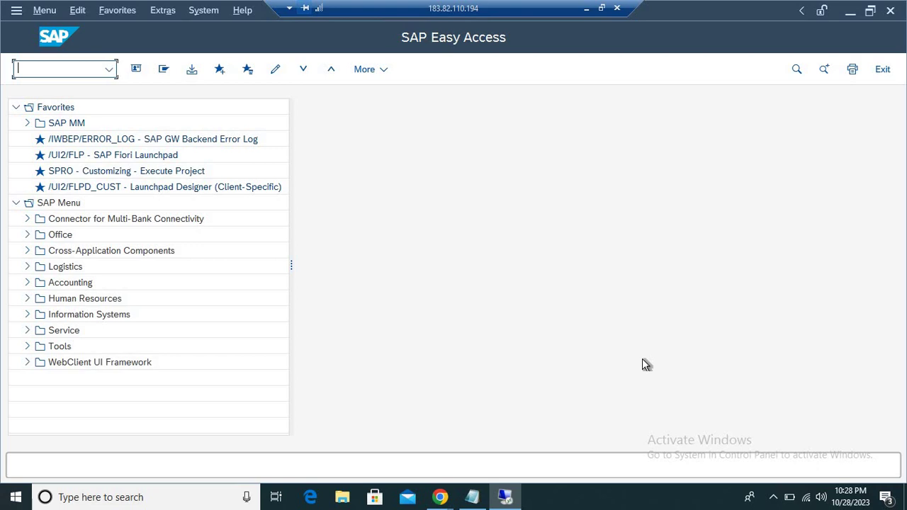
text(BP)
key(Return)
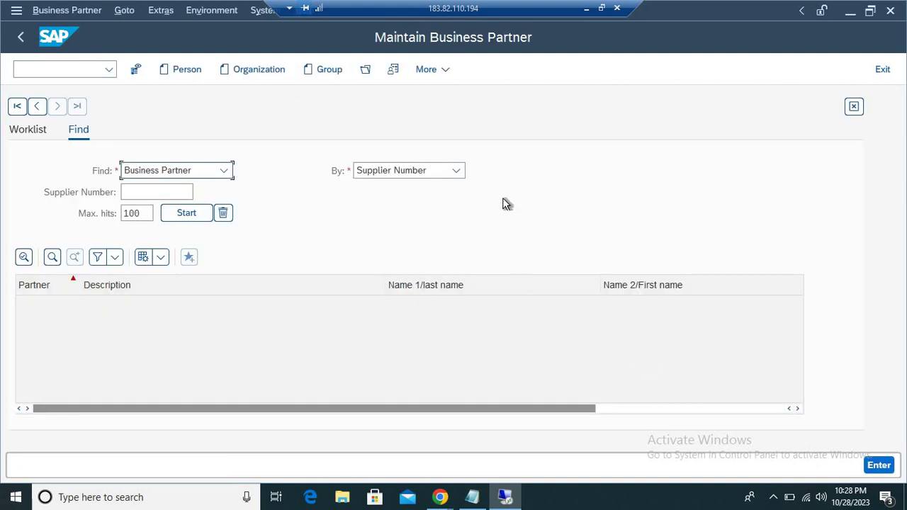
Set the search criteria to find a Business Partner by Supplier Number.
click(453, 174)
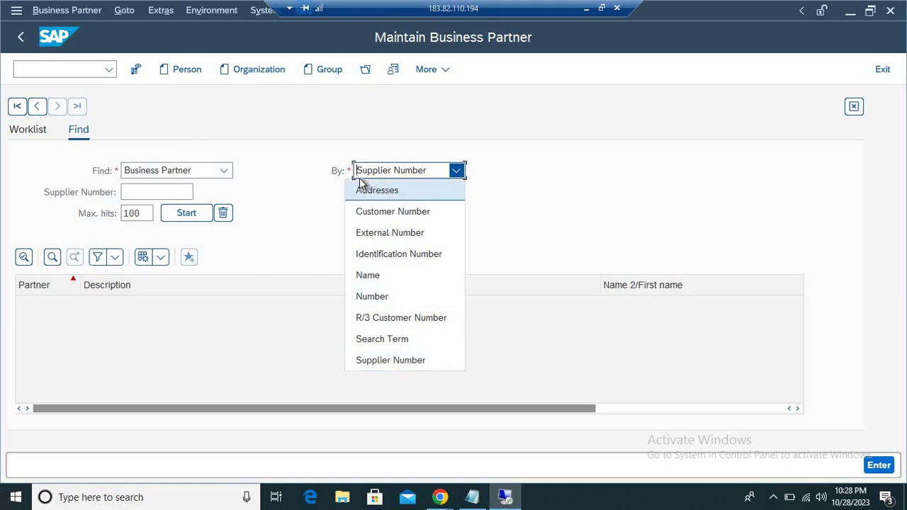
click(413, 360)
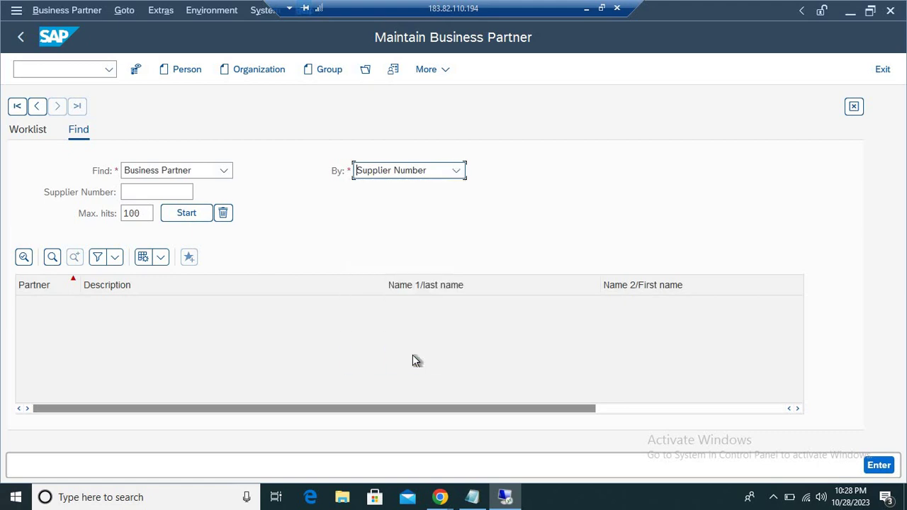
click(199, 170)
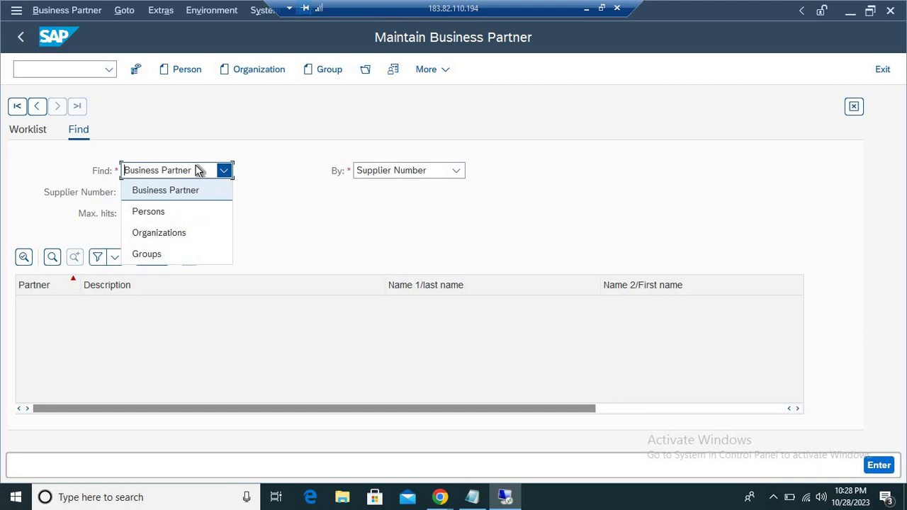
click(281, 226)
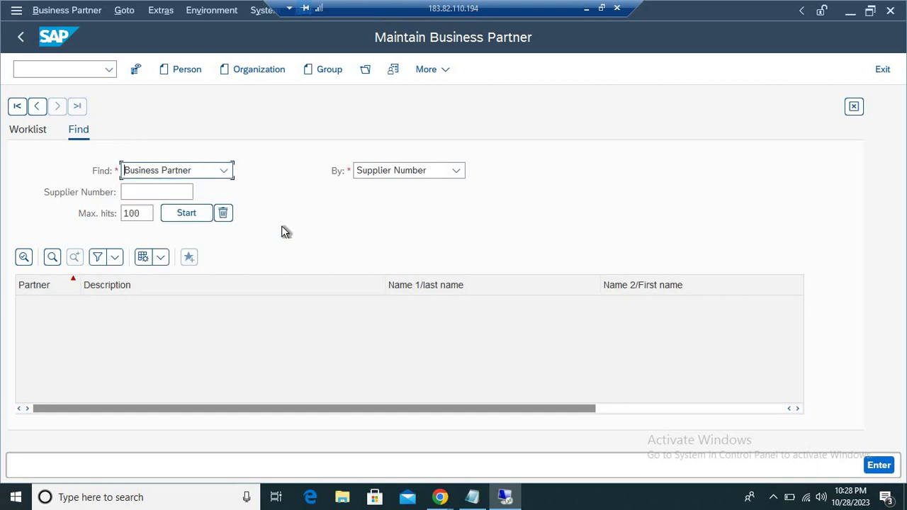
Look up suppliers of company code AUDI, choose the one in NEW DELHI as the supplier number and run the business partner search.
click(181, 192)
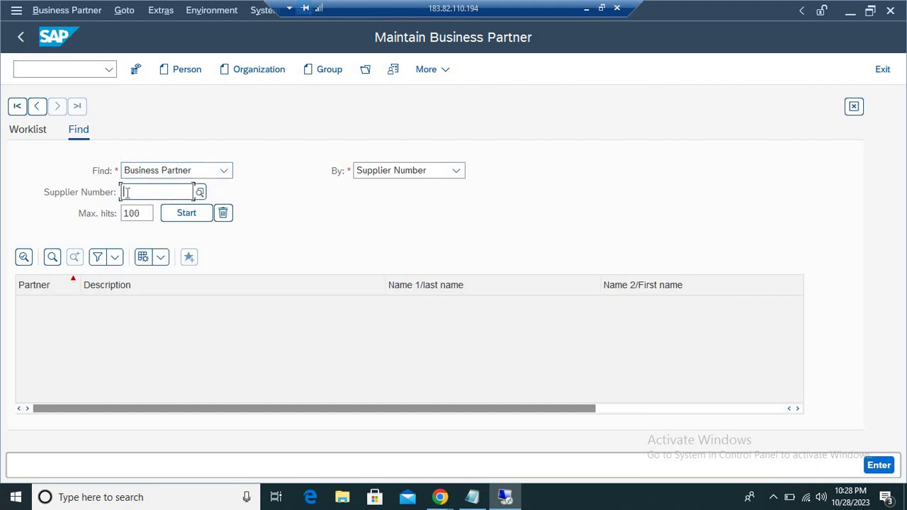
click(197, 192)
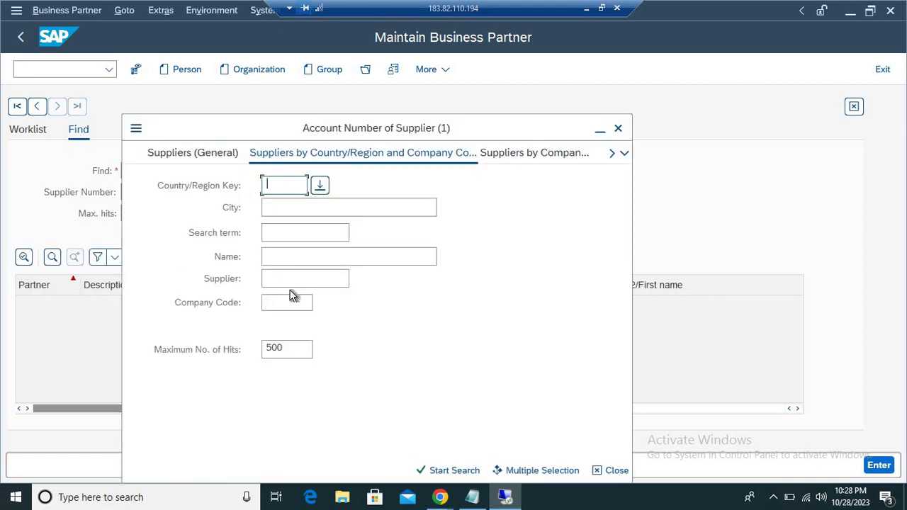
click(297, 301)
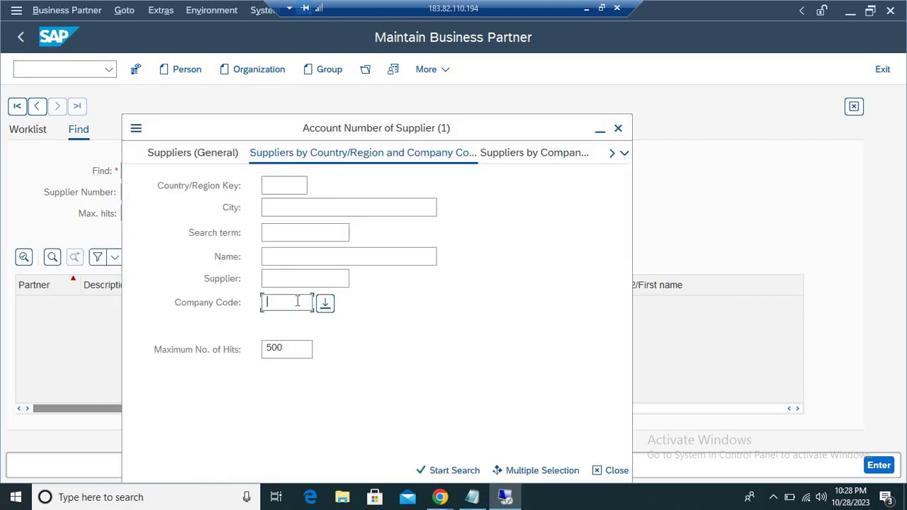
text(AUDI)
key(Return)
key(Down)
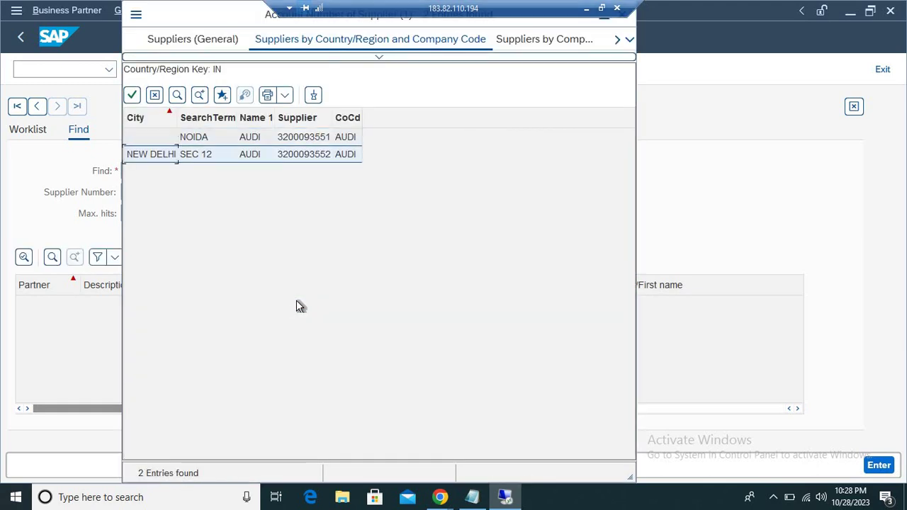
key(Up)
key(Down)
key(Return)
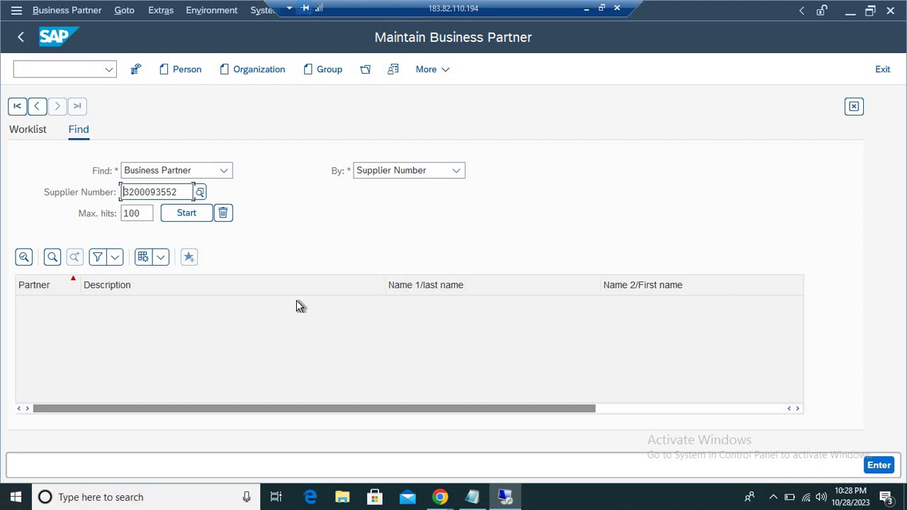
key(Return)
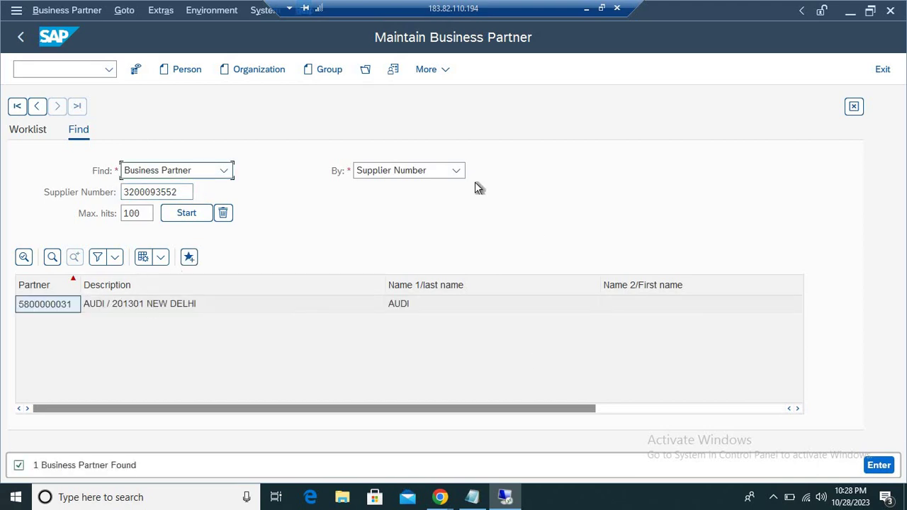
Open the AUDI business partner in NEW DELHI from the search results and switch the record to change mode.
click(184, 304)
double_click(186, 305)
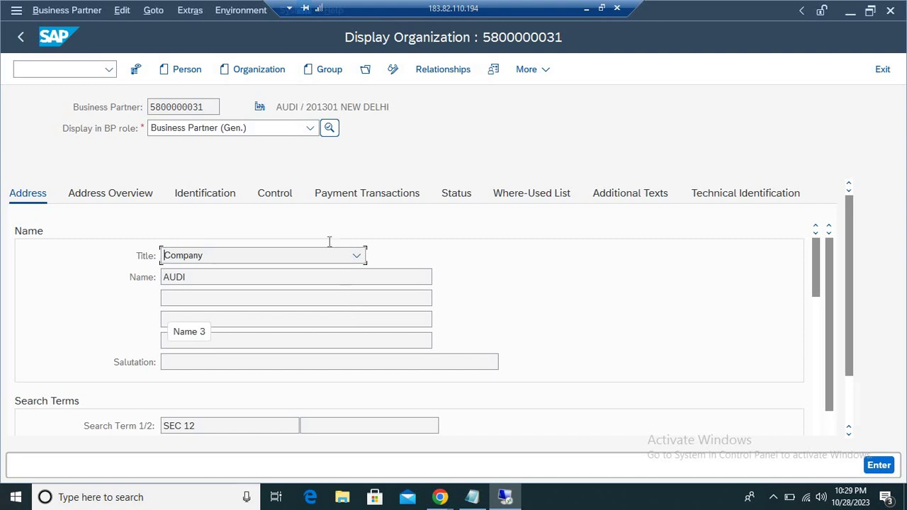
click(310, 127)
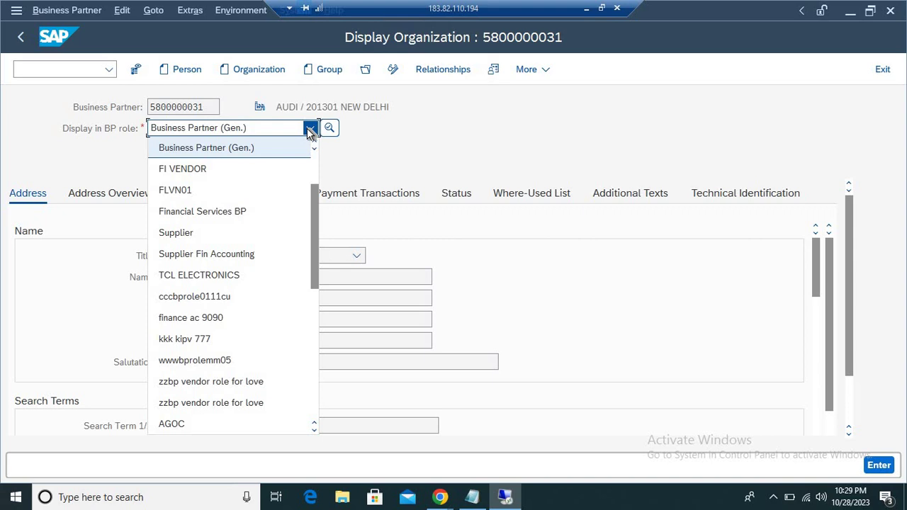
click(390, 118)
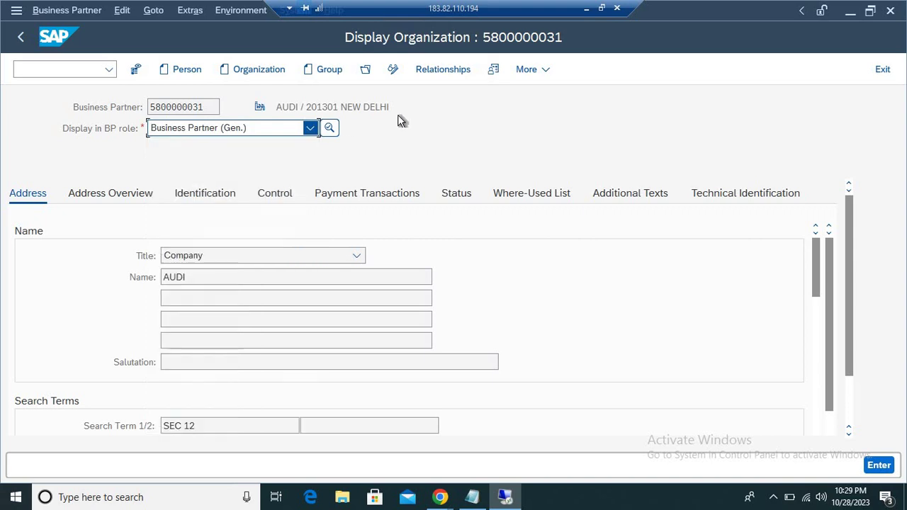
click(393, 70)
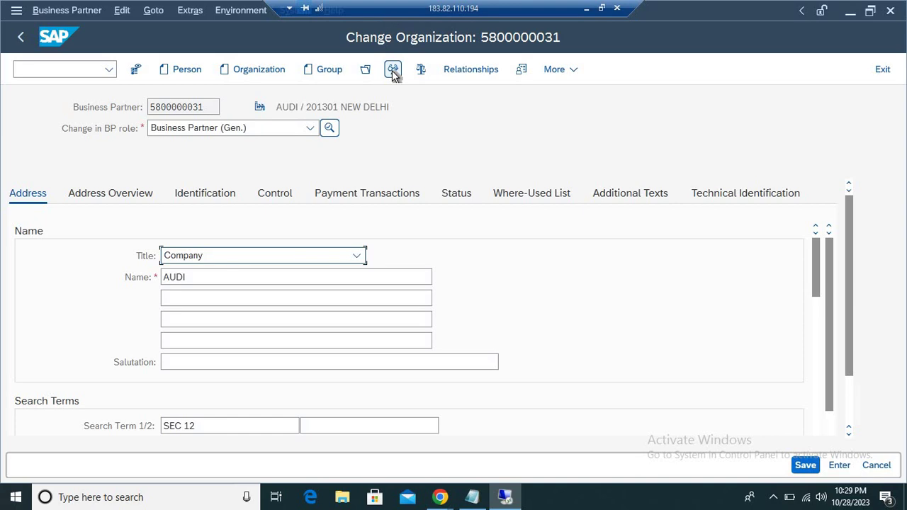
Look through the BP roles available for changing the AUDI business partner to find the required supplier role.
click(310, 128)
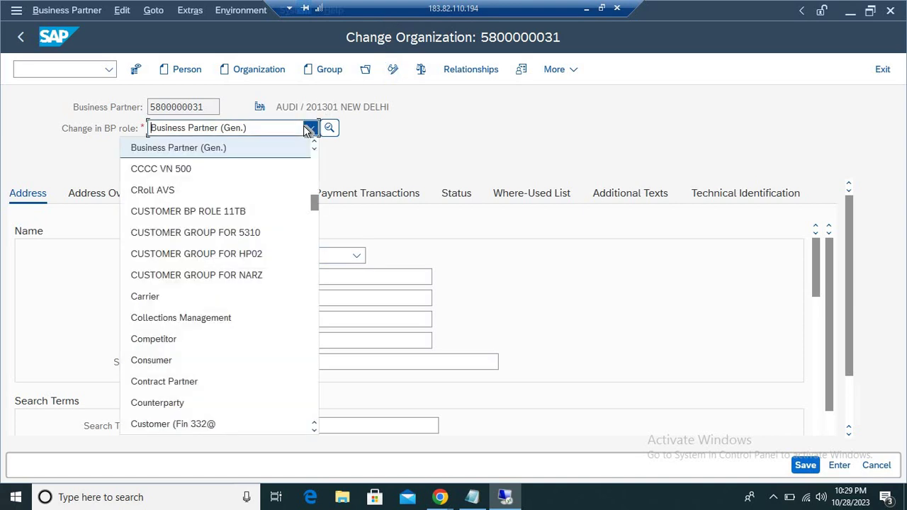
key(Down)
key(Down)
key(Down)
key(Down)
key(Down)
key(Down)
key(Down)
key(Down)
key(Down)
key(Down)
key(Down)
key(Down)
key(Down)
key(Down)
key(Down)
key(Down)
key(Down)
key(Down)
key(Down)
key(Down)
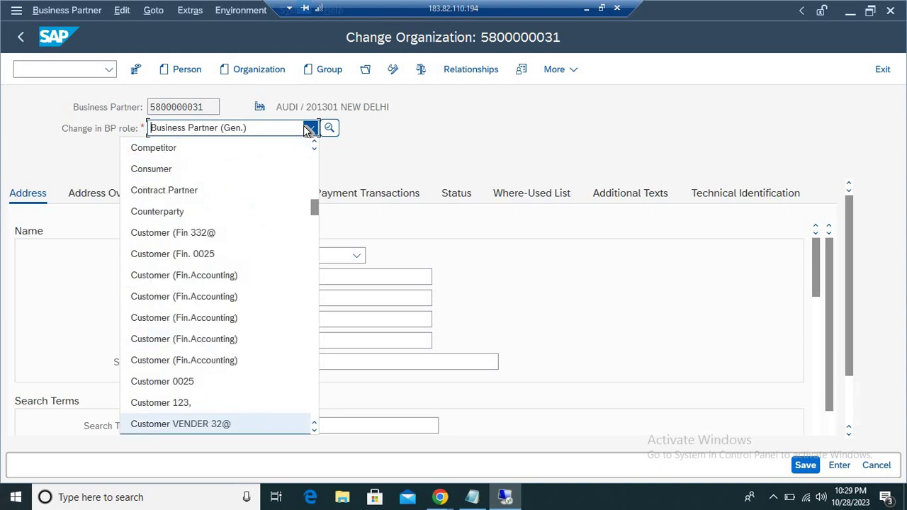
key(Down)
key(Down)
key(Down)
key(Down)
key(Down)
key(Down)
key(Down)
key(Down)
key(Down)
key(Down)
key(Down)
key(Down)
key(Down)
key(Down)
key(Down)
key(Down)
key(Down)
key(Down)
key(Down)
key(Down)
key(Down)
key(Down)
key(Down)
key(Down)
key(Down)
key(Down)
key(Down)
key(Down)
key(Down)
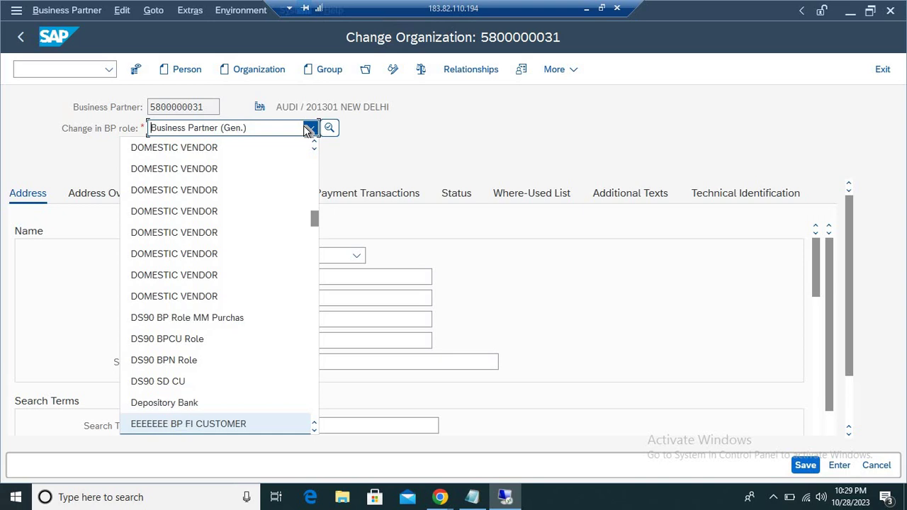
key(Down)
key(Down)
key(Down)
key(Down)
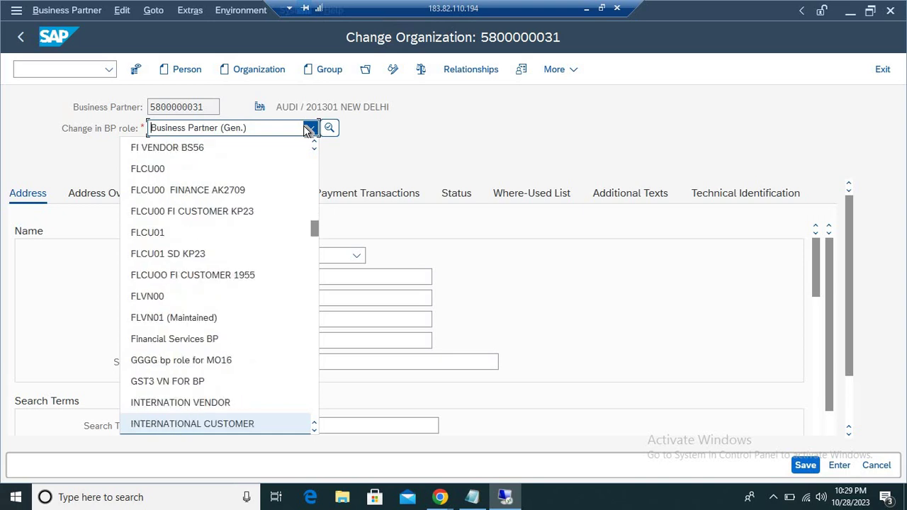
key(Up)
key(Up)
key(Up)
key(Up)
key(Up)
key(Up)
key(Up)
key(Up)
key(Up)
key(Up)
key(Up)
key(Up)
key(Up)
key(Up)
key(Up)
key(Up)
key(Up)
key(Up)
key(Up)
key(Up)
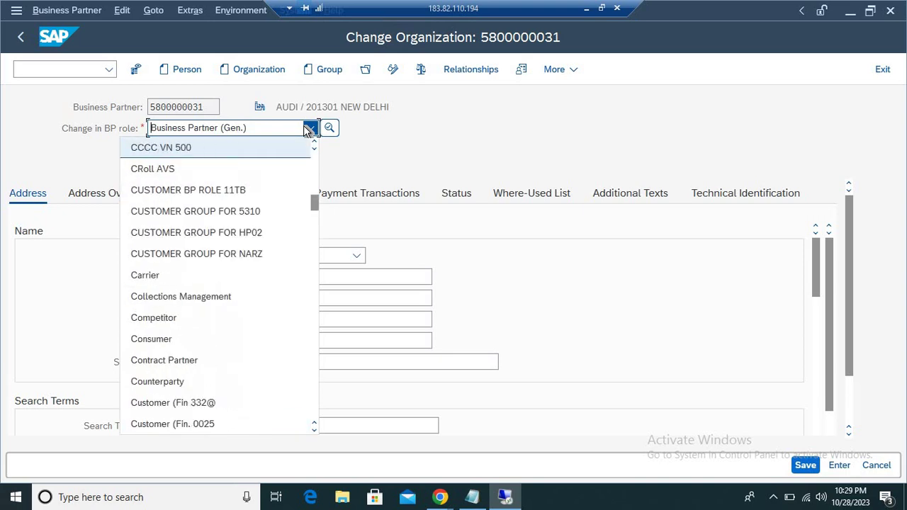
key(Up)
key(Up)
key(Up)
key(Up)
key(Up)
key(Up)
key(Up)
key(Up)
key(Up)
key(Up)
key(Up)
key(Up)
key(Up)
key(Up)
key(Up)
key(Up)
key(Up)
key(Up)
key(Up)
key(Up)
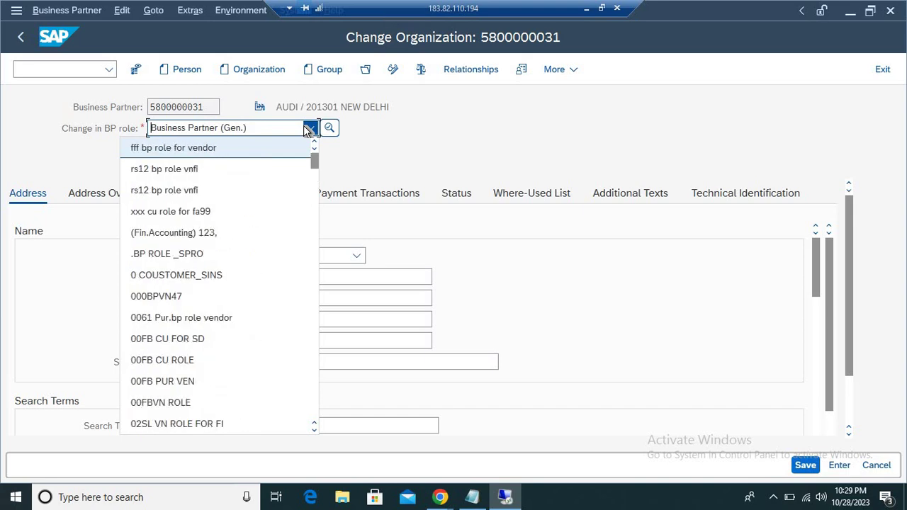
key(Down)
key(Down)
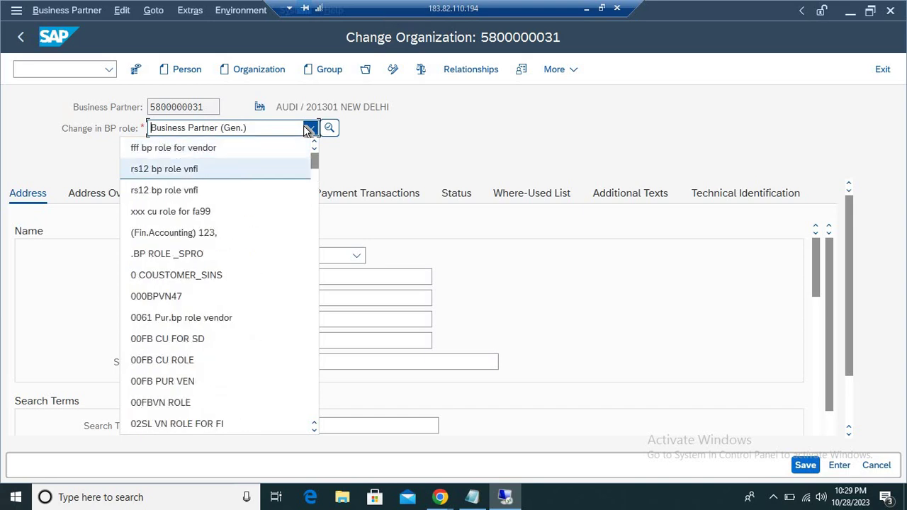
key(Up)
key(Up)
key(Down)
key(Down)
key(Down)
key(Down)
key(Down)
key(Down)
key(Down)
key(Down)
key(Down)
key(Down)
key(Down)
key(Down)
key(Down)
key(Down)
key(Down)
key(Down)
key(Down)
key(Down)
key(Down)
key(Down)
key(Down)
key(Down)
key(Down)
key(Down)
key(Down)
key(Down)
key(Down)
key(Down)
key(Down)
key(Down)
key(Down)
key(Down)
key(Down)
key(Down)
key(Down)
key(Down)
key(Down)
key(Down)
key(Down)
key(Down)
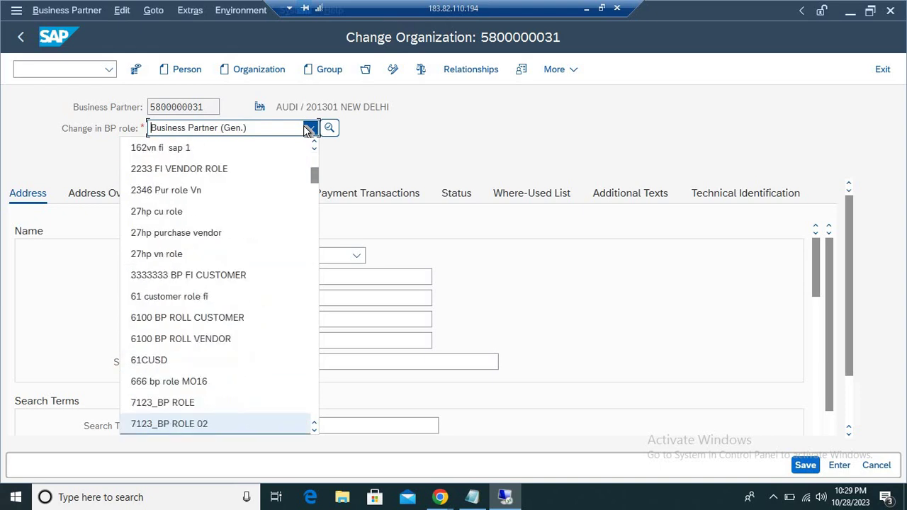
Switch the AUDI business partner to BP role FLVN00 and accept changing the role without saving.
key(Down)
key(Down)
key(Down)
key(Down)
key(Down)
key(Down)
key(Down)
key(Down)
key(Down)
key(Down)
key(Down)
key(Down)
key(Down)
key(Down)
key(Down)
key(Down)
key(Down)
key(Down)
key(Down)
key(Down)
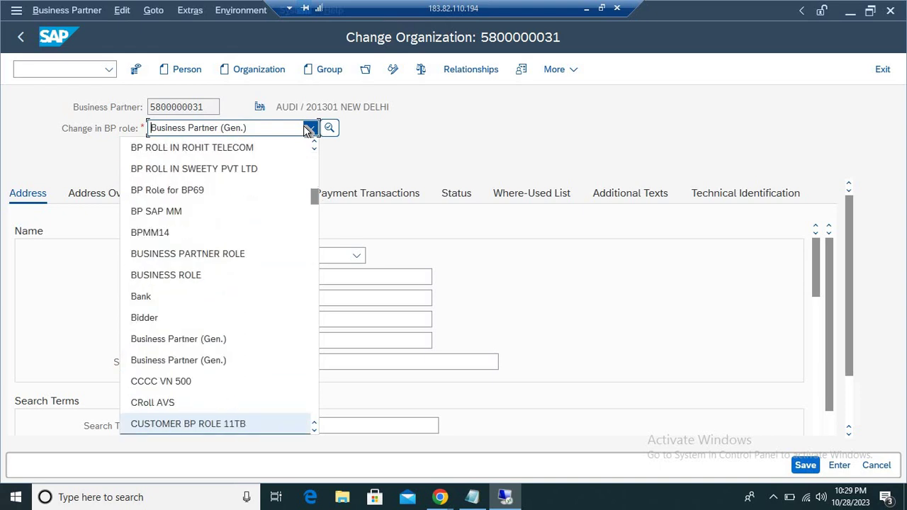
key(Down)
key(Down)
key(Down)
key(Down)
key(Down)
key(Down)
key(Down)
key(Down)
key(Down)
key(Down)
key(Down)
key(Down)
key(Down)
key(Down)
key(Down)
key(Down)
key(Down)
key(Down)
key(Down)
key(Down)
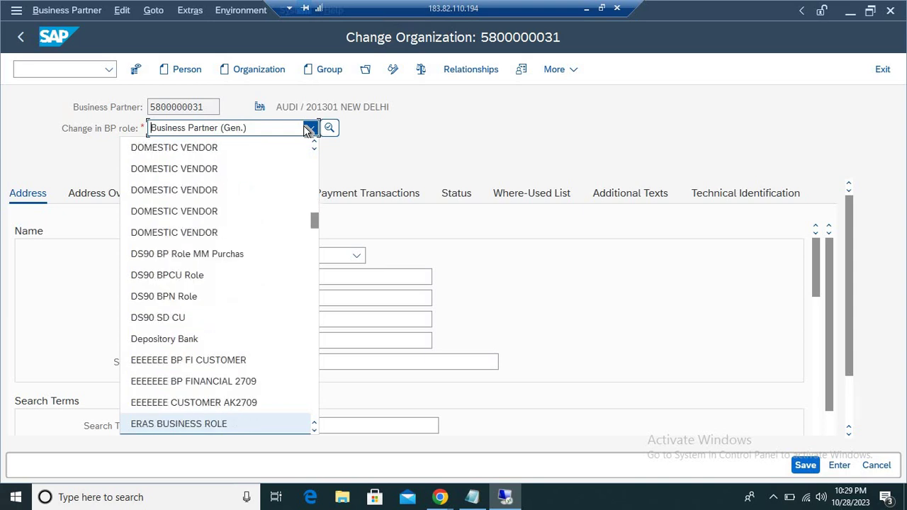
key(Down)
key(Down)
key(Down)
key(Down)
key(Down)
key(Down)
key(Down)
key(Down)
key(Down)
key(Down)
key(Down)
key(Down)
key(Down)
key(Down)
key(Down)
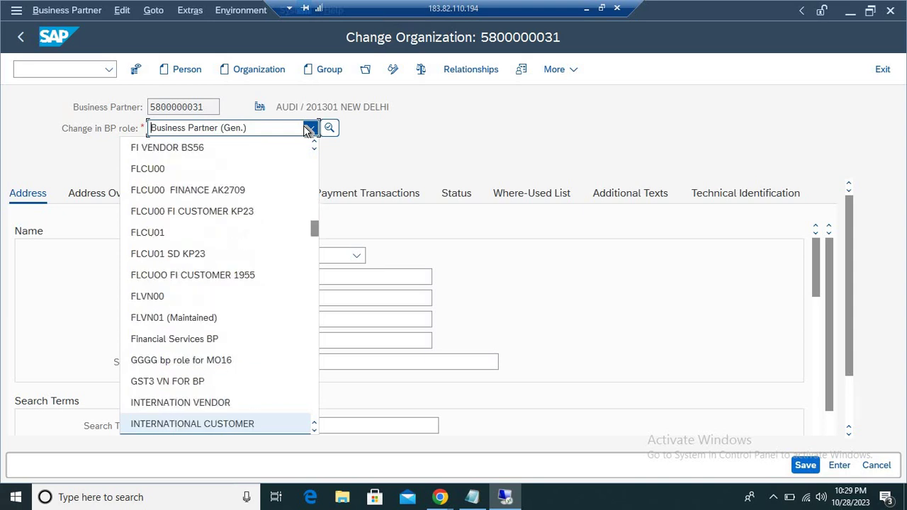
key(Up)
key(Up)
key(Up)
key(Up)
key(Up)
key(Up)
key(Up)
key(Up)
key(Up)
key(Up)
key(Up)
key(Up)
key(Up)
key(Down)
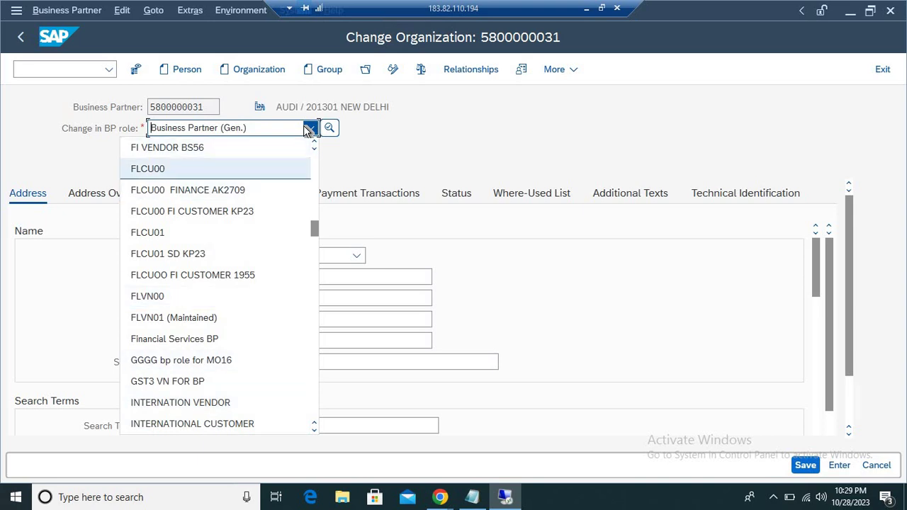
key(Up)
key(Up)
key(Up)
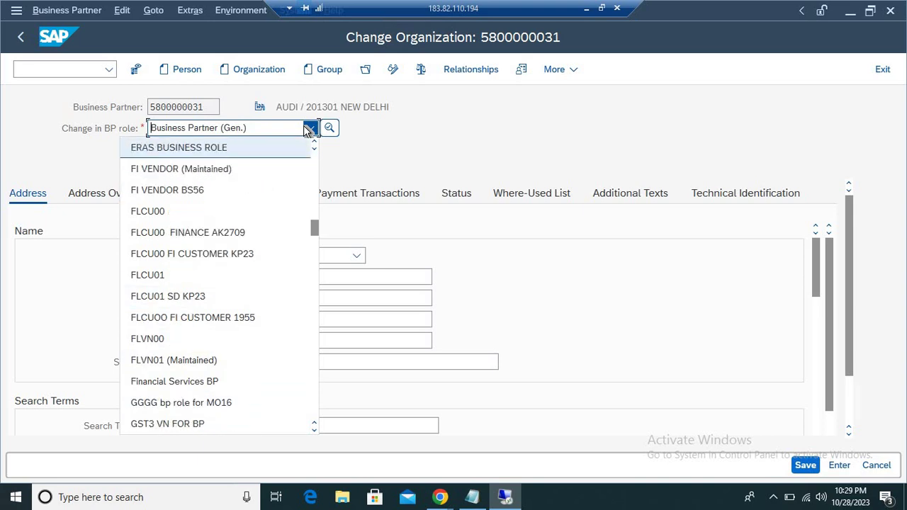
key(Up)
key(Up)
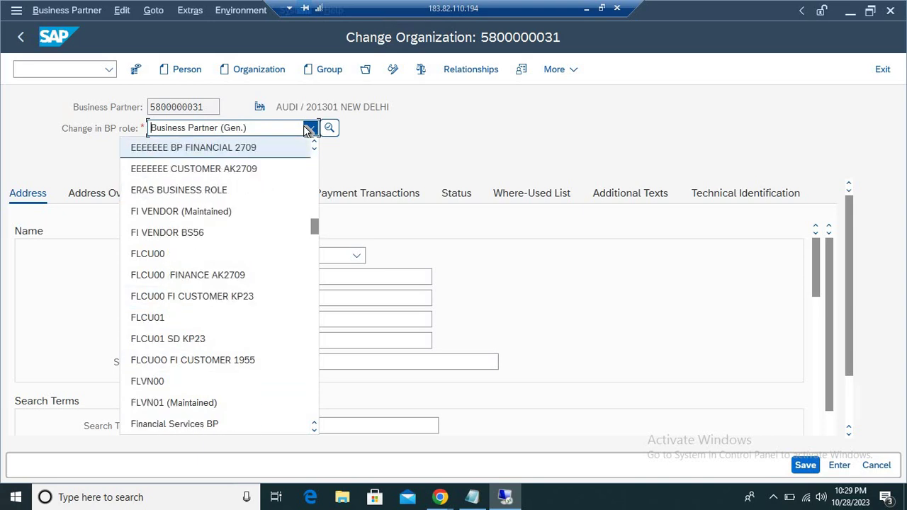
key(Down)
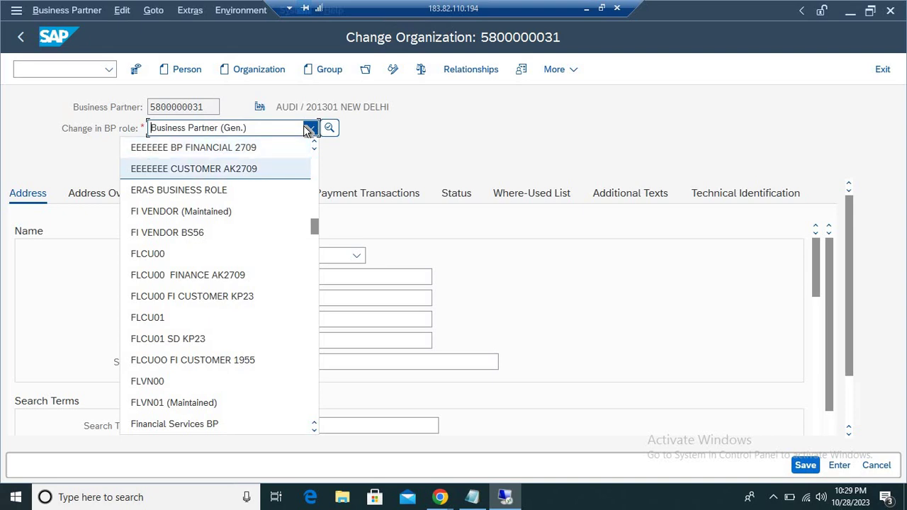
key(Down)
key(Down)
key(Down)
key(Down)
key(Down)
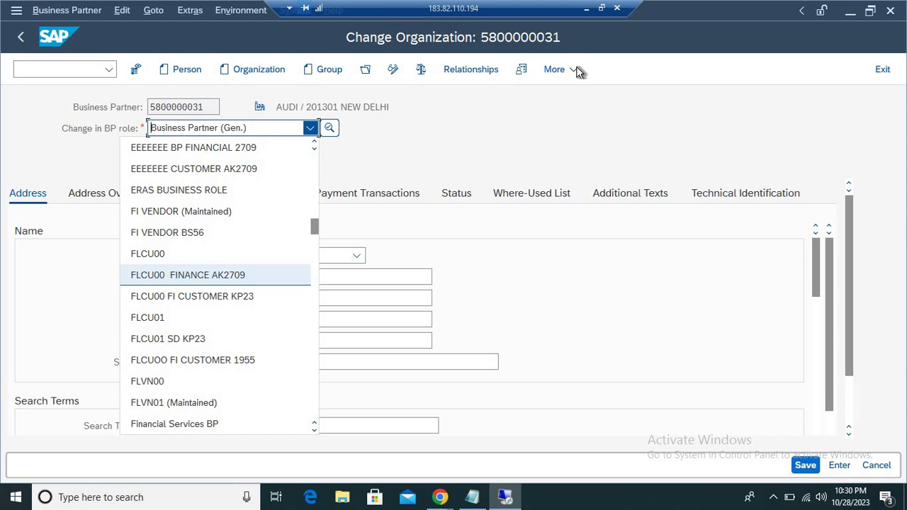
click(153, 389)
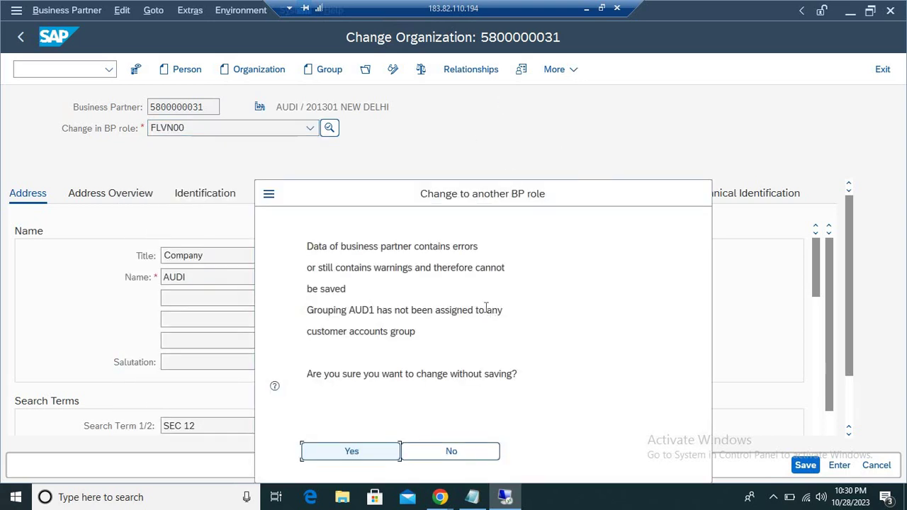
key(Return)
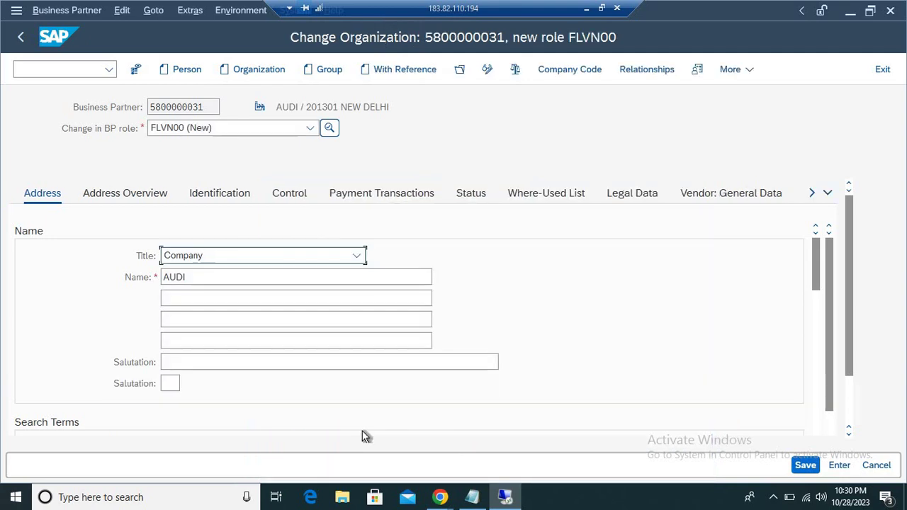
Open the company code data of the AUDI supplier and examine its vendor account management fields.
click(571, 72)
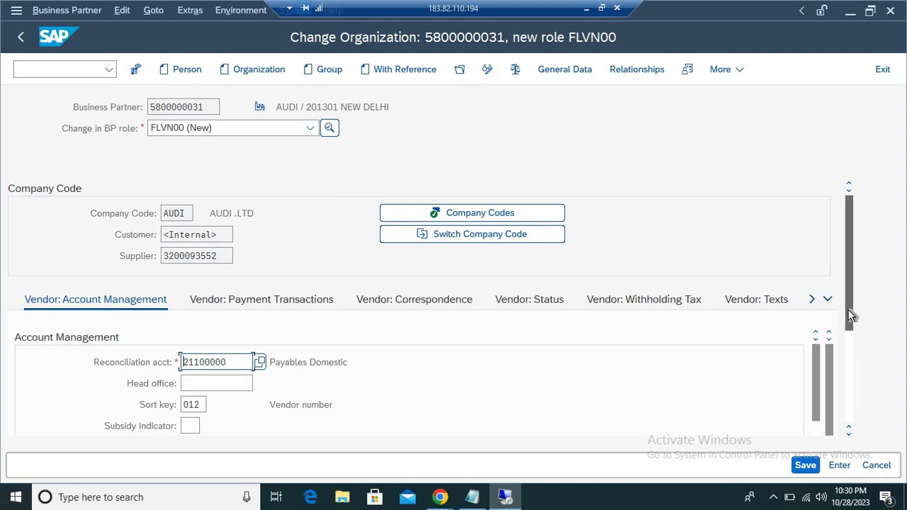
mouse_move(851, 315)
mouse_down()
mouse_move(854, 350)
mouse_move(855, 306)
mouse_up()
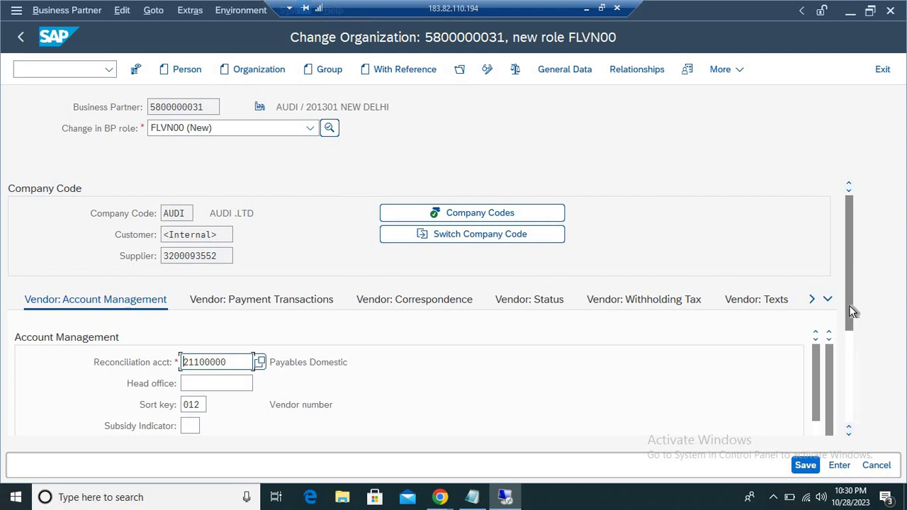
drag(851, 311, 853, 386)
drag(817, 271, 811, 390)
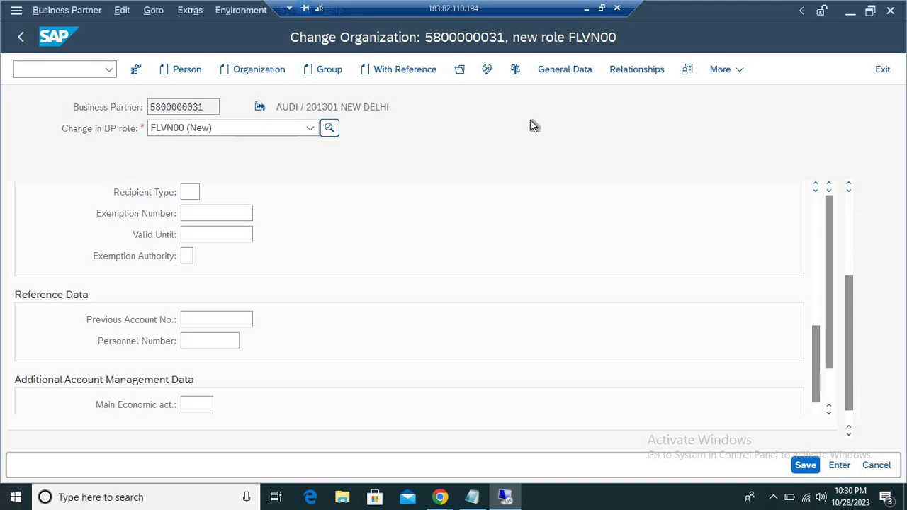
Switch the business partner to BP role FLVN01 without saving and open its purchasing data for purchasing organization AUDI.
click(312, 127)
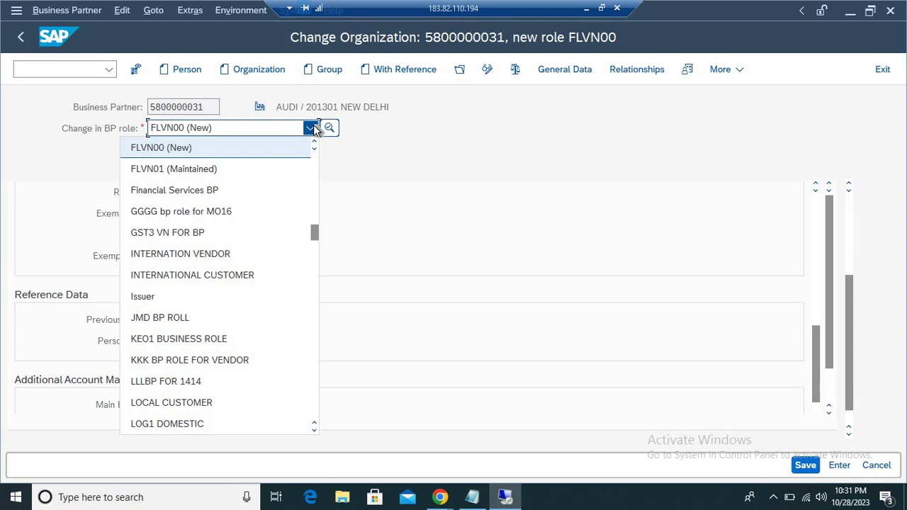
key(Down)
key(Return)
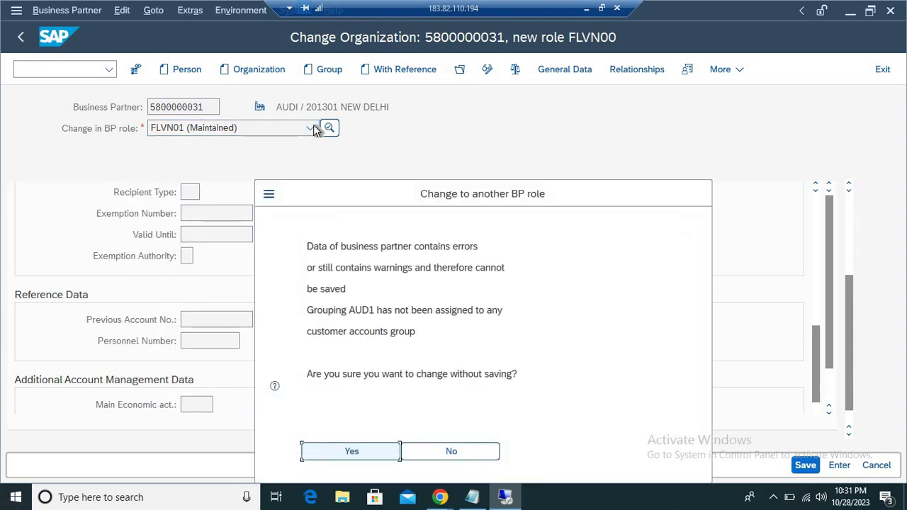
key(Return)
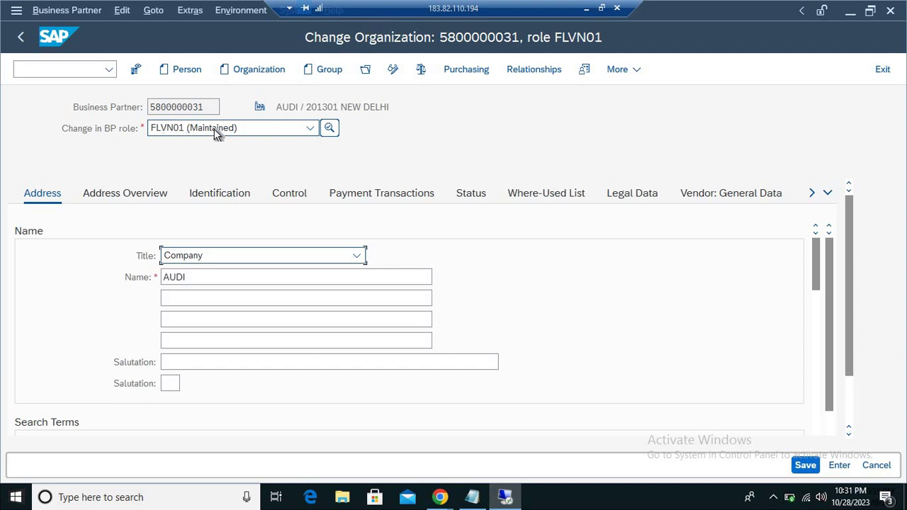
click(469, 70)
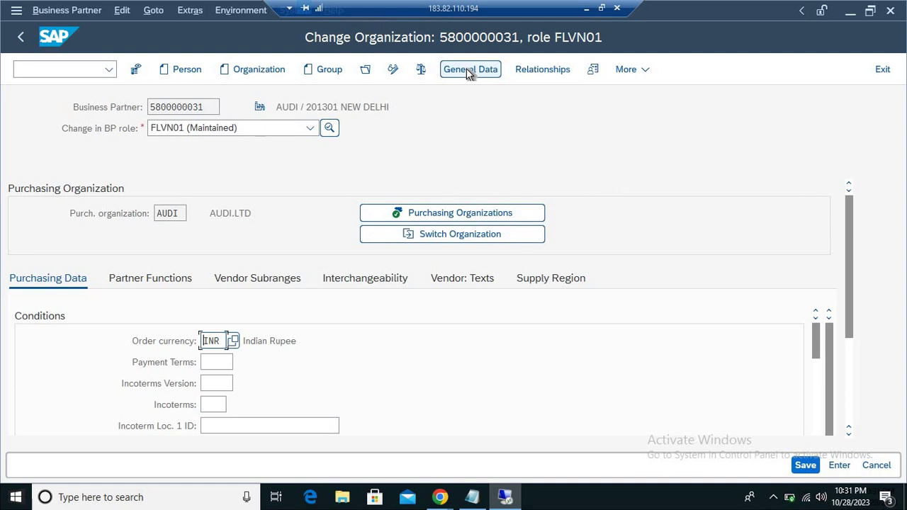
click(177, 214)
drag(177, 214, 140, 214)
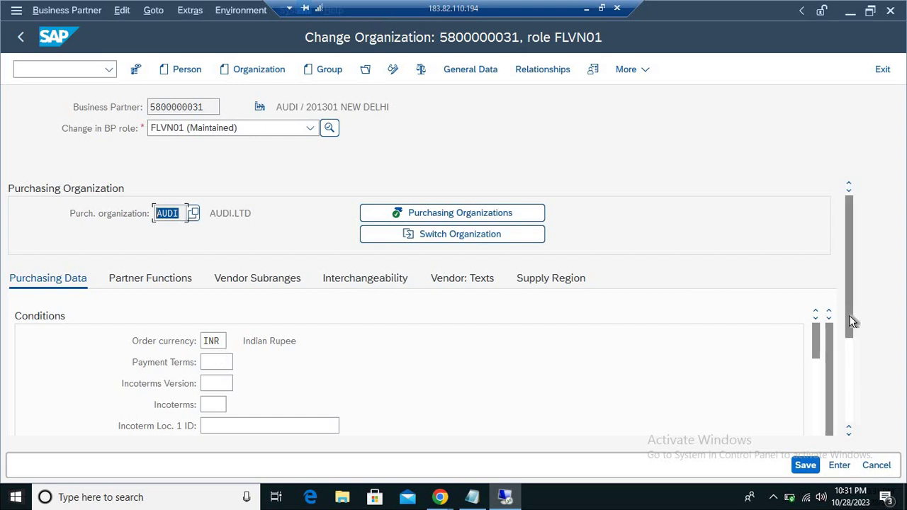
Set the supplier schema group in the additional purchasing data to DL (DLX SCH GROP).
drag(853, 321, 853, 373)
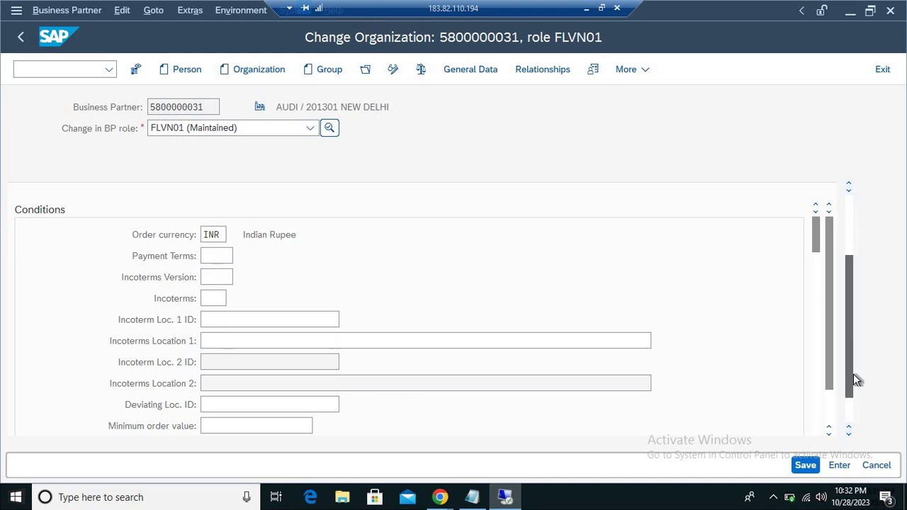
drag(815, 238, 817, 344)
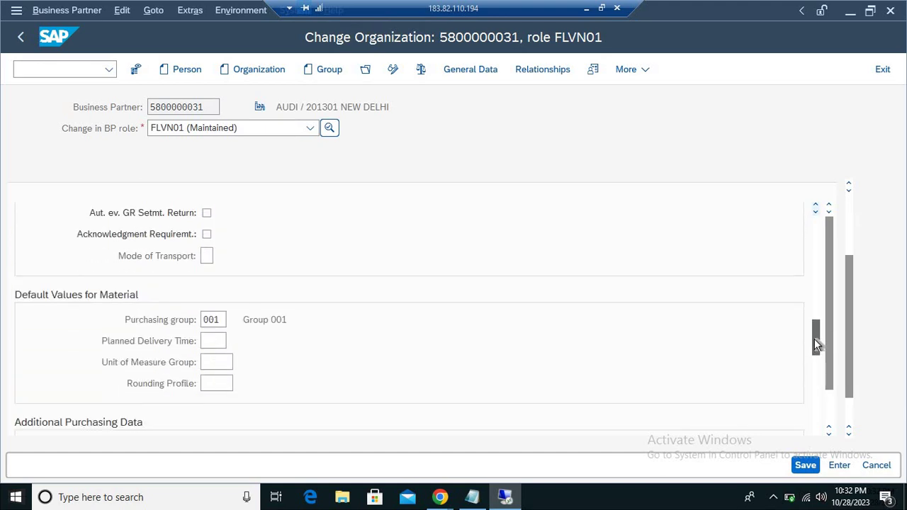
drag(814, 339, 813, 361)
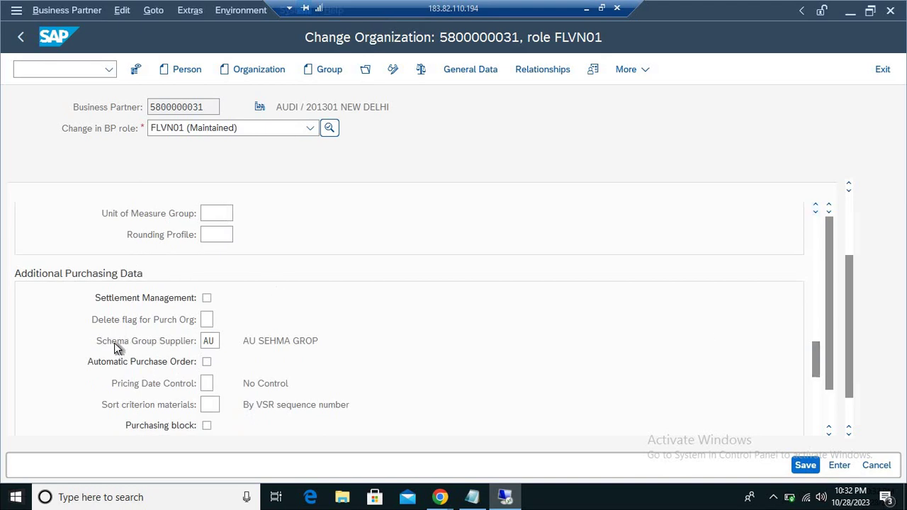
click(214, 342)
key(BackSpace)
key(BackSpace)
click(228, 341)
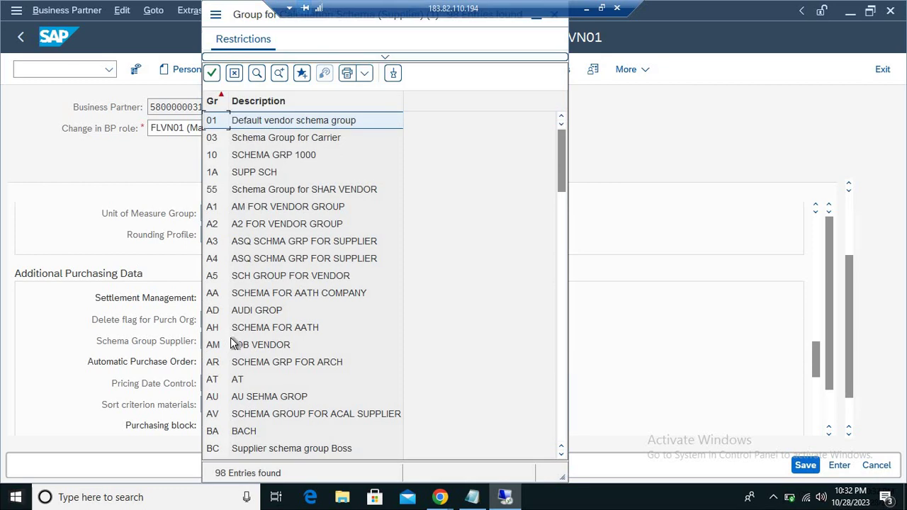
key(Down)
key(Down)
key(Down)
key(Down)
key(Down)
key(Down)
key(Down)
key(Down)
key(Down)
key(Down)
key(Down)
key(Down)
key(Down)
key(Down)
key(Down)
key(Down)
key(Down)
key(Down)
key(Down)
key(Down)
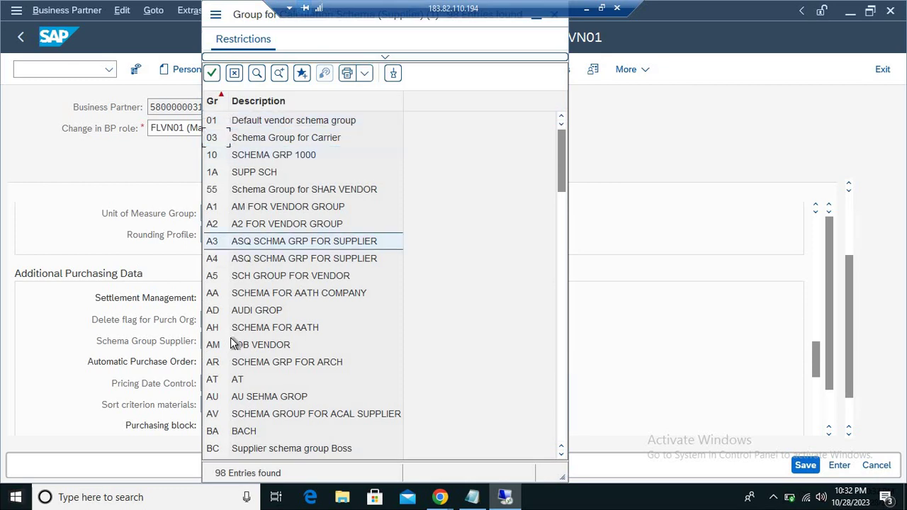
key(Up)
key(Up)
key(Up)
key(Up)
key(Up)
key(Up)
key(Up)
key(Up)
key(Up)
key(Up)
key(Up)
key(Up)
key(Up)
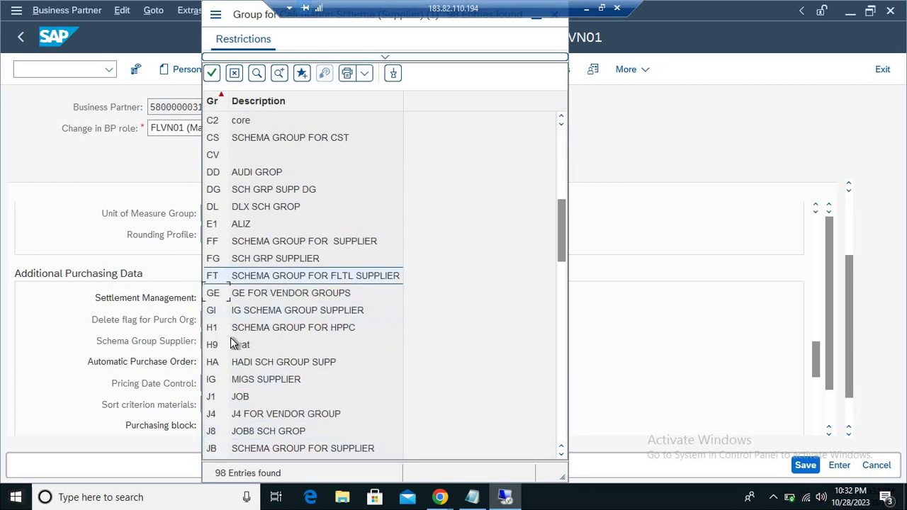
key(Up)
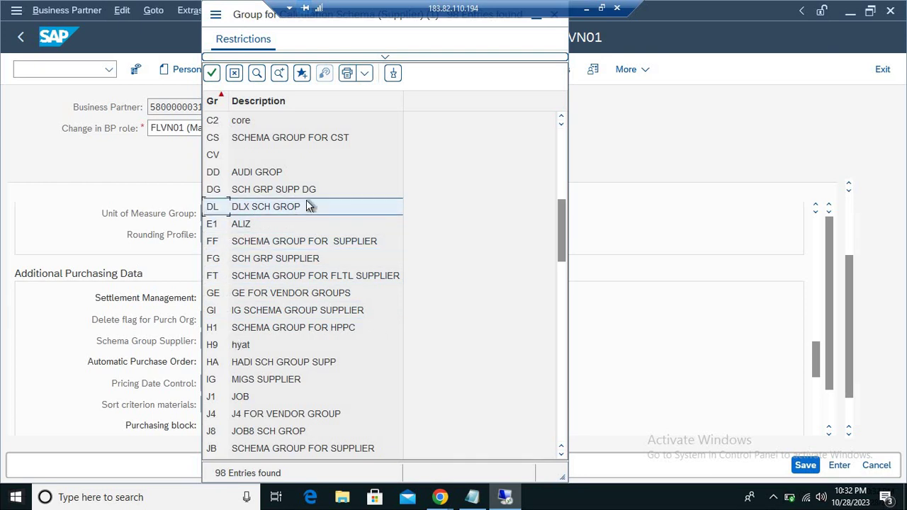
double_click(269, 213)
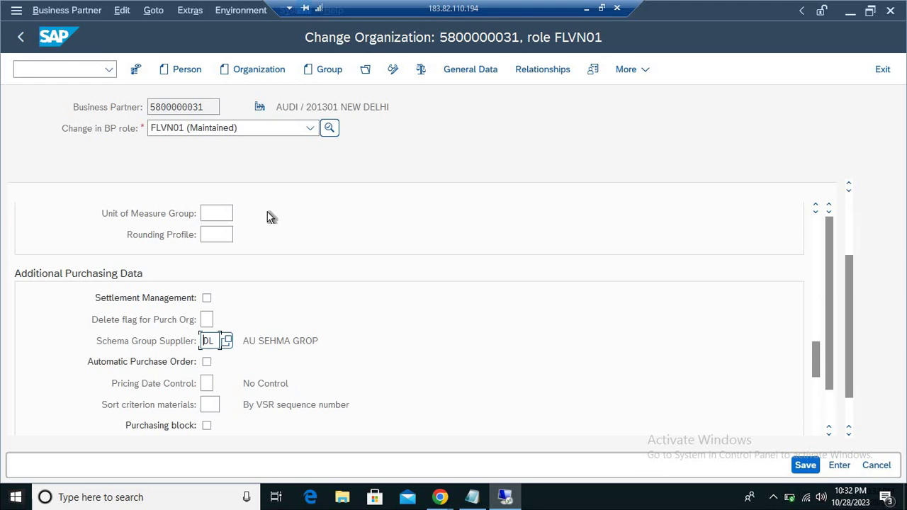
key(Return)
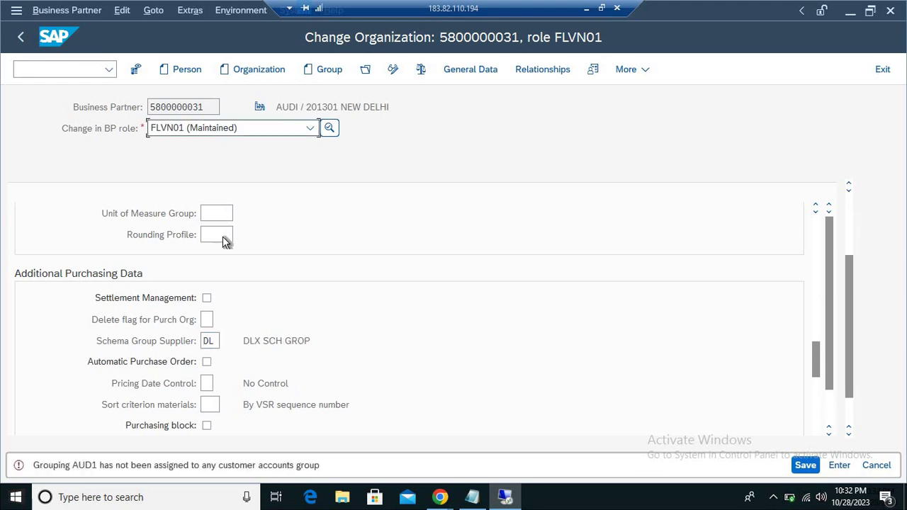
key(Return)
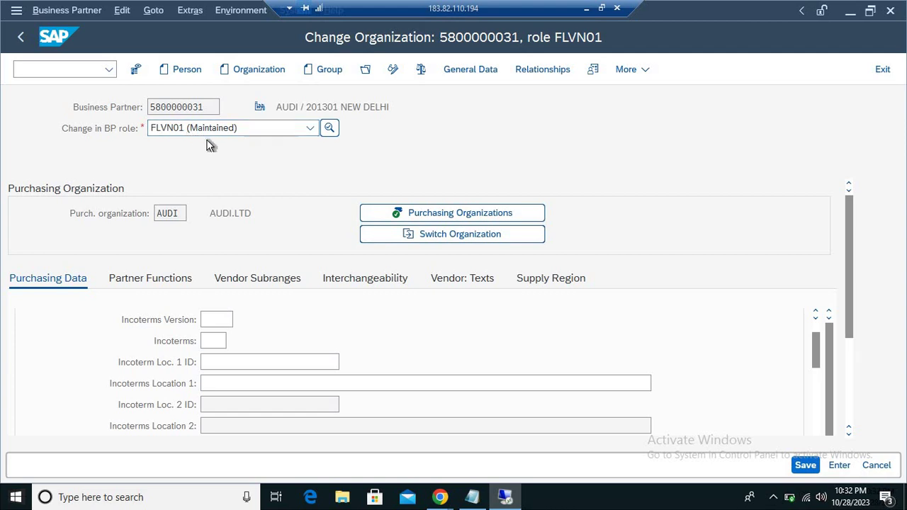
Cancel editing of the AUDI business partner and discard the unsaved data.
key(Escape)
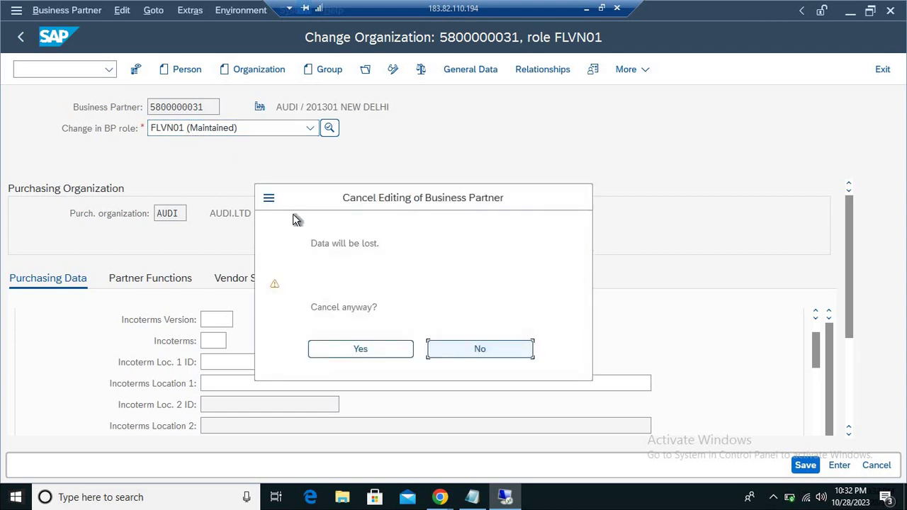
click(345, 348)
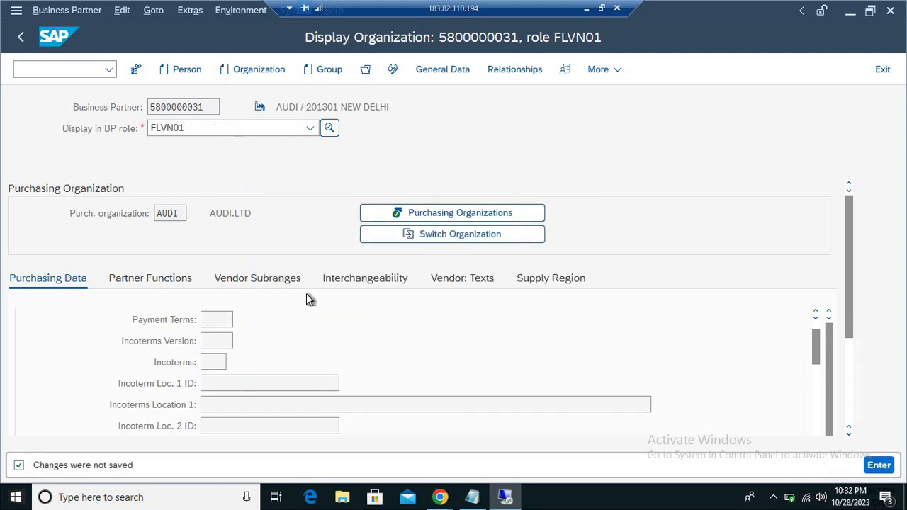
key(Escape)
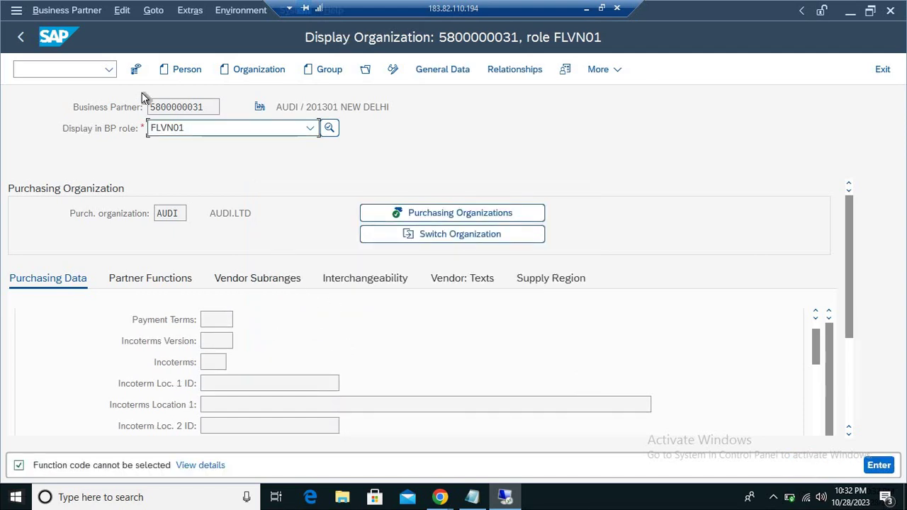
Check the general data of the AUDI business partner and return to its purchasing data.
click(86, 68)
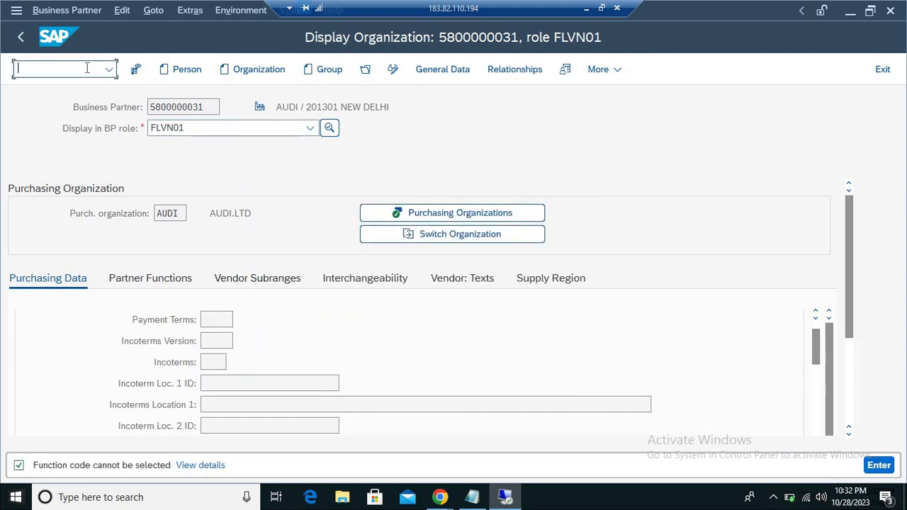
click(444, 75)
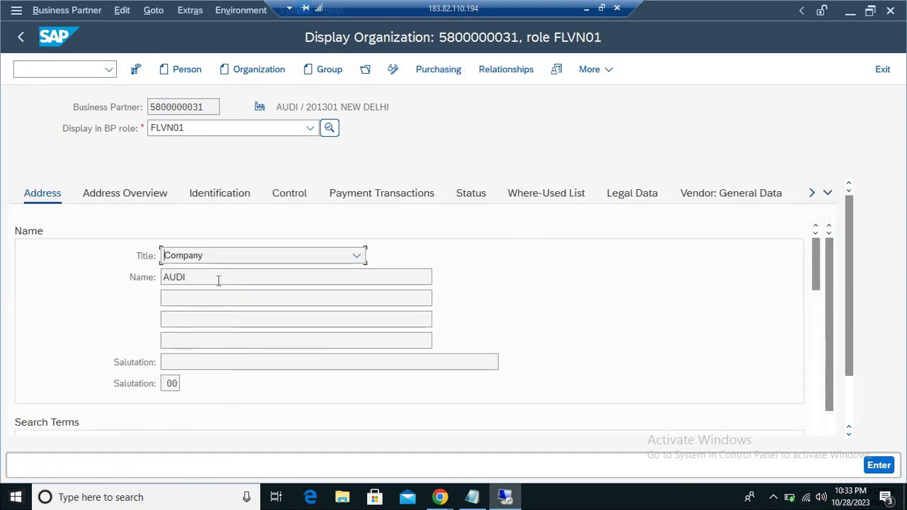
click(435, 76)
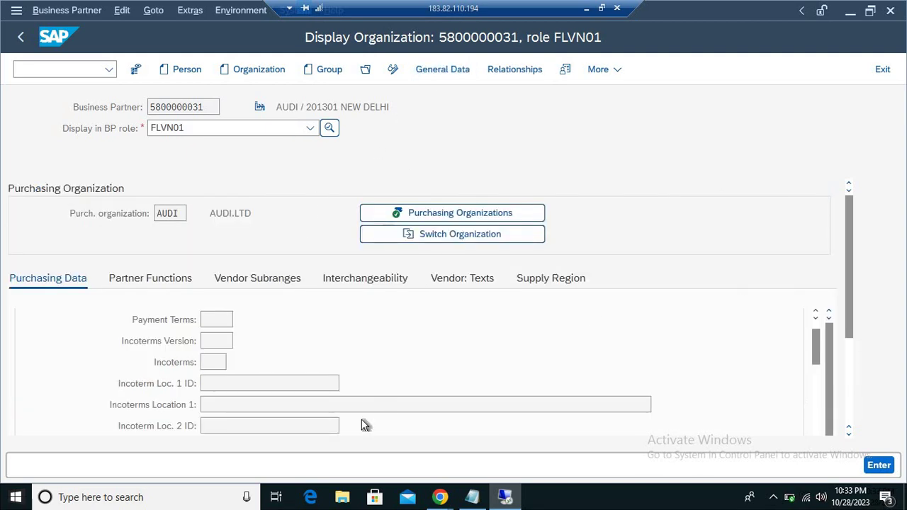
Leave the business partner transaction with the command /n.
click(68, 68)
text(/n)
key(Return)
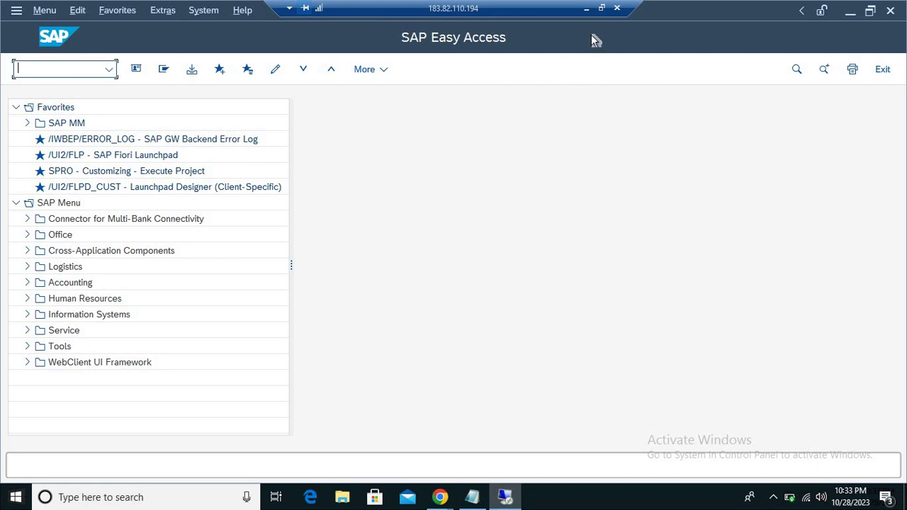
Minimize the remote session and refresh the Windows desktop.
click(585, 13)
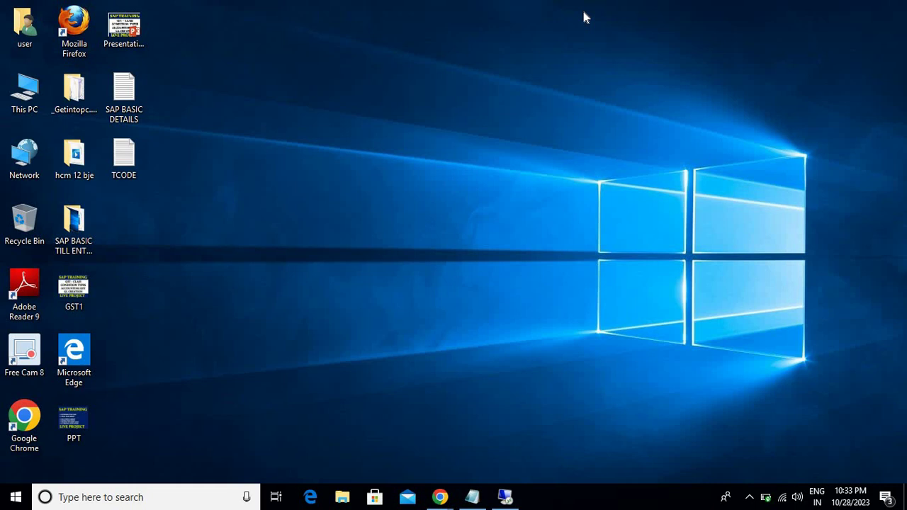
right_click(482, 146)
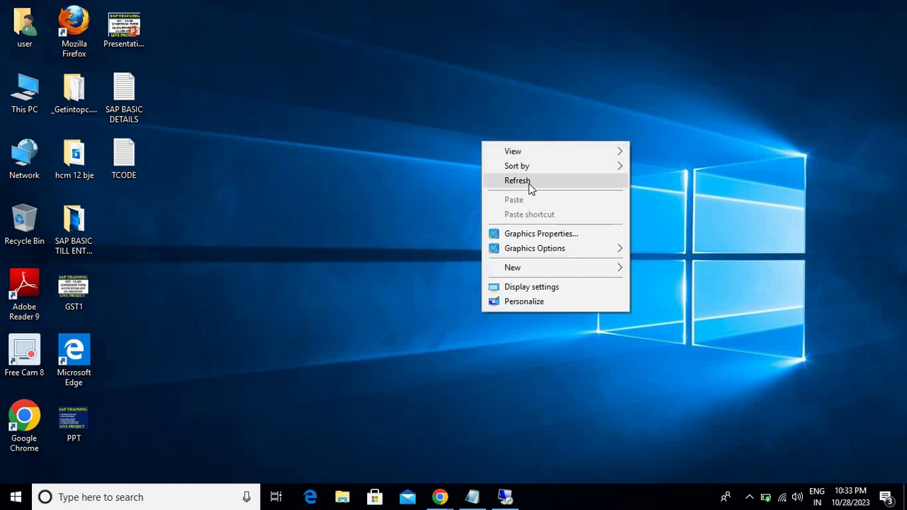
click(529, 187)
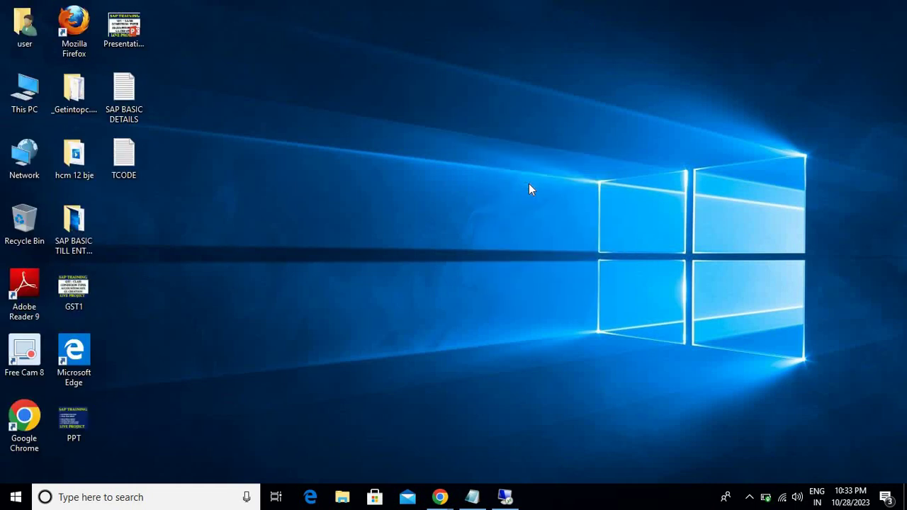